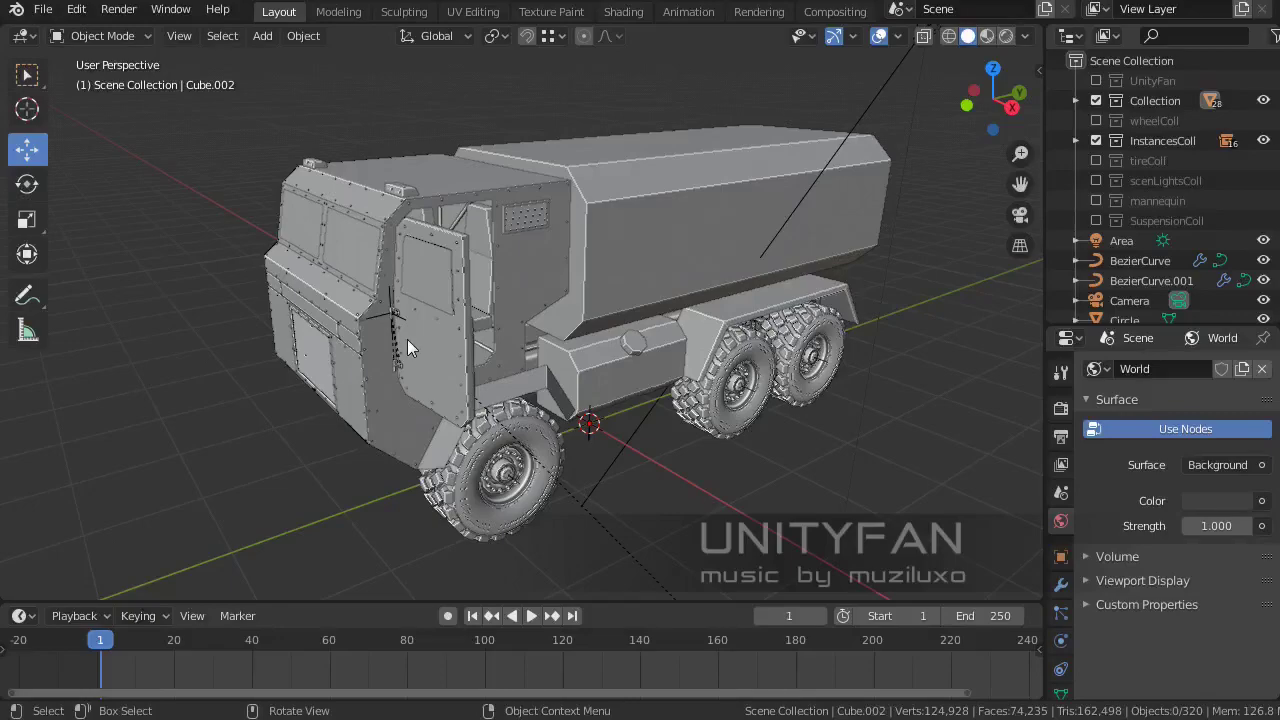
Show the truck in Material Preview lit by the dark HDRI environment
{"action": "scroll", "coordinate": [404, 341], "scroll_direction": "up", "scroll_amount": 6}
{"action": "middle_click_drag", "start_coordinate": [428, 395], "coordinate": [418, 388]}
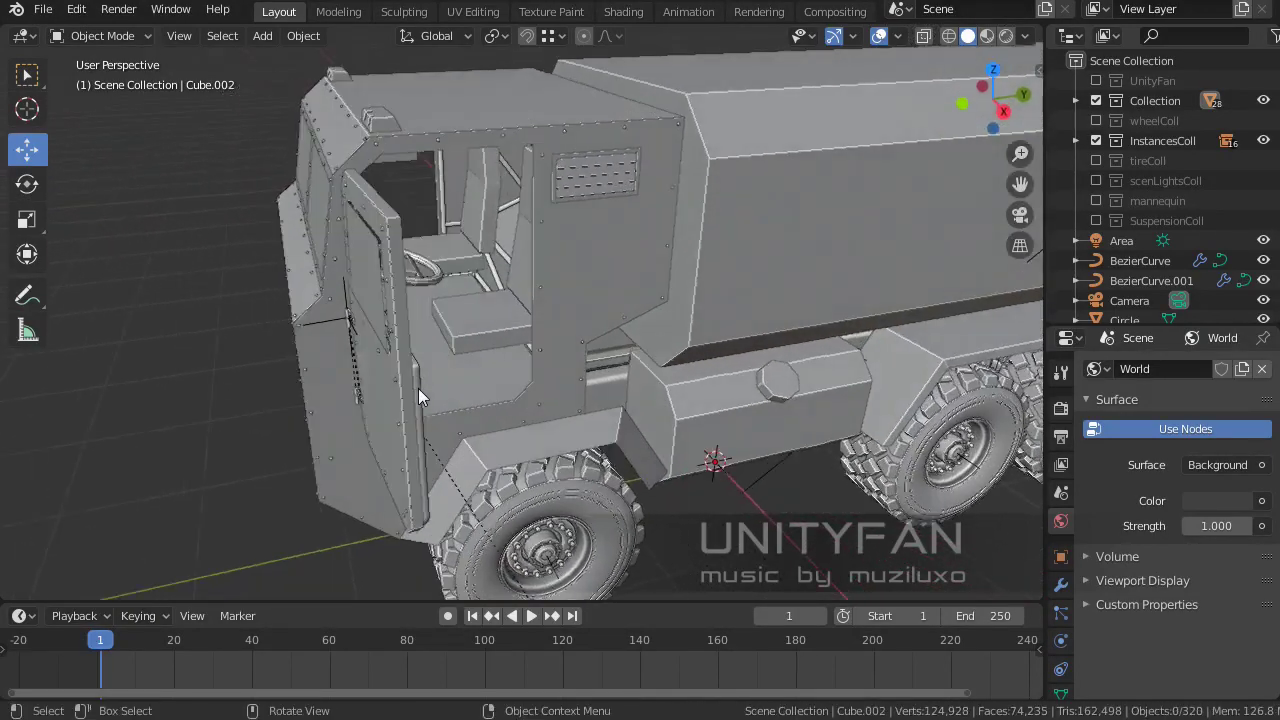
{"action": "scroll", "coordinate": [418, 388], "scroll_direction": "down", "scroll_amount": 5}
{"action": "left_click", "coordinate": [987, 35]}
{"action": "left_click", "coordinate": [1025, 35]}
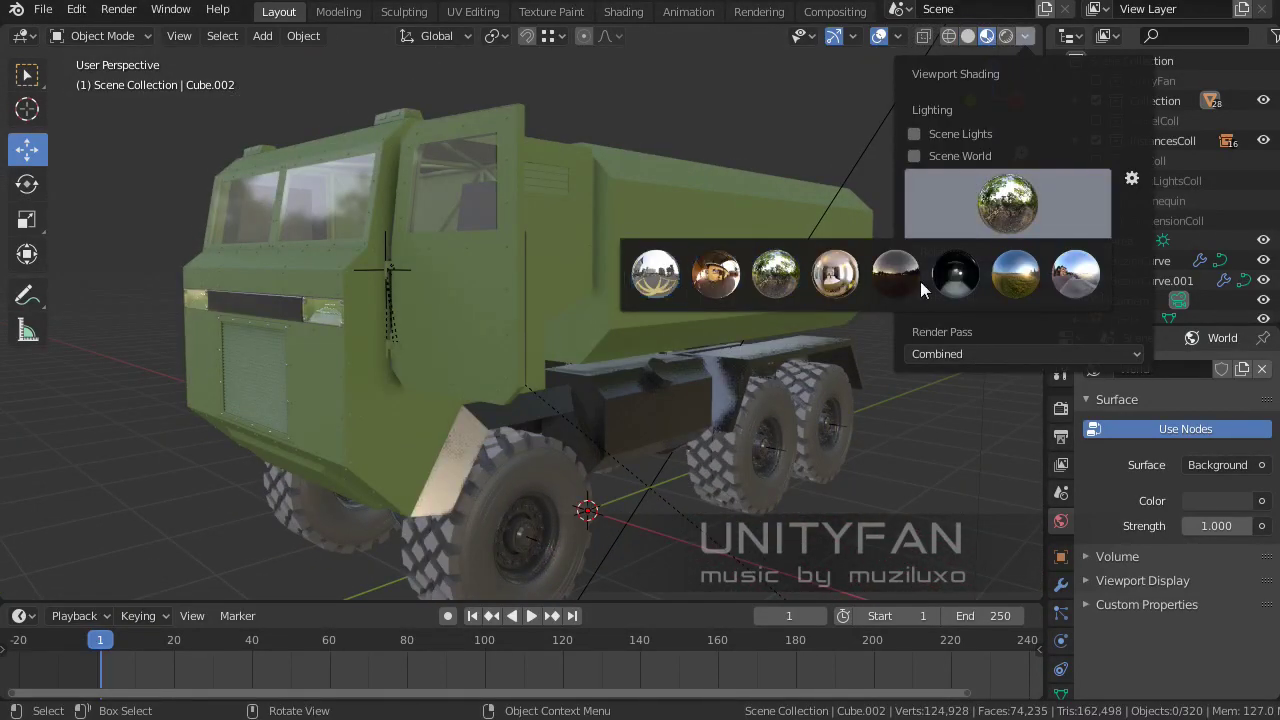
{"action": "left_click", "coordinate": [920, 281]}
{"action": "scroll", "coordinate": [735, 356], "scroll_direction": "up", "scroll_amount": 5}
{"action": "scroll", "coordinate": [735, 356], "scroll_direction": "down", "scroll_amount": 4}
{"action": "scroll", "coordinate": [473, 373], "scroll_direction": "up", "scroll_amount": 5}
{"action": "middle_click_drag", "start_coordinate": [473, 373], "coordinate": [433, 338]}
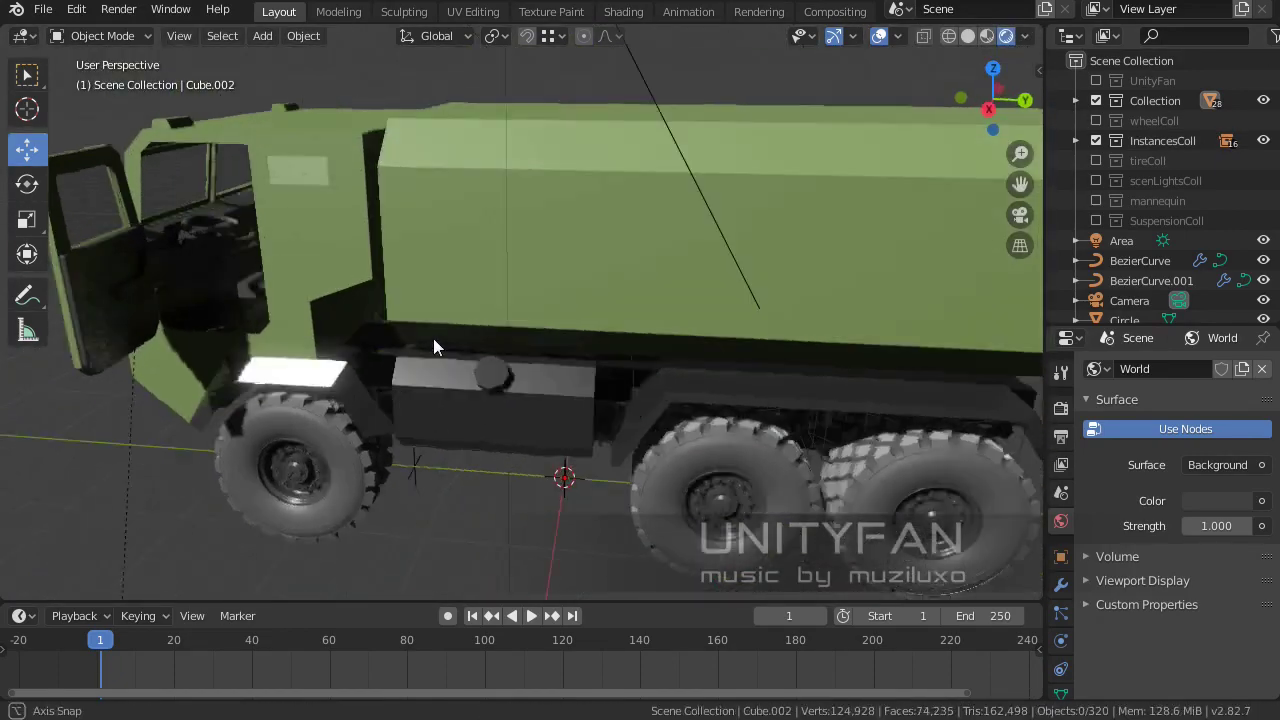
{"action": "scroll", "coordinate": [481, 305], "scroll_direction": "up", "scroll_amount": 3}
Delete the selected cab body part and the windshield glass
{"action": "left_click", "coordinate": [557, 317]}
{"action": "mouse_move", "coordinate": [557, 317]}
{"action": "middle_mouse_down"}
{"action": "mouse_move", "coordinate": [577, 170]}
{"action": "mouse_move", "coordinate": [644, 315]}
{"action": "mouse_move", "coordinate": [757, 300]}
{"action": "middle_mouse_up"}
{"action": "key", "text": "Delete"}
{"action": "scroll", "coordinate": [585, 300], "scroll_direction": "down", "scroll_amount": 3}
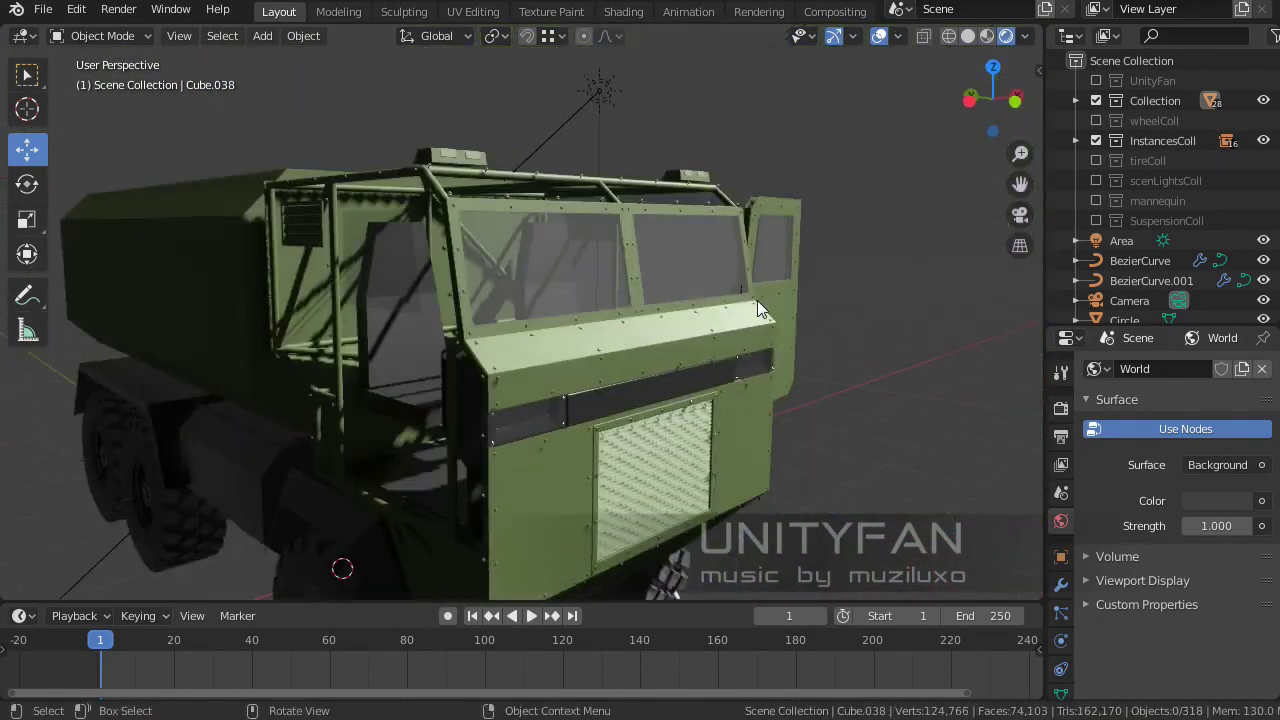
{"action": "left_click", "coordinate": [744, 252]}
{"action": "key", "text": "Delete"}
Delete the front cab panel and the remaining side panels to expose the tube frame
{"action": "left_click", "coordinate": [475, 365]}
{"action": "mouse_move", "coordinate": [671, 237]}
{"action": "middle_mouse_down"}
{"action": "mouse_move", "coordinate": [475, 365]}
{"action": "mouse_move", "coordinate": [557, 418]}
{"action": "mouse_move", "coordinate": [390, 340]}
{"action": "mouse_move", "coordinate": [532, 463]}
{"action": "mouse_move", "coordinate": [467, 377]}
{"action": "mouse_move", "coordinate": [363, 456]}
{"action": "mouse_move", "coordinate": [847, 260]}
{"action": "mouse_move", "coordinate": [685, 256]}
{"action": "mouse_move", "coordinate": [666, 211]}
{"action": "middle_mouse_up"}
{"action": "key", "text": "Delete"}
{"action": "left_click", "coordinate": [532, 463]}
{"action": "key", "text": "Delete"}
{"action": "left_click", "coordinate": [847, 260]}
{"action": "key", "text": "Delete"}
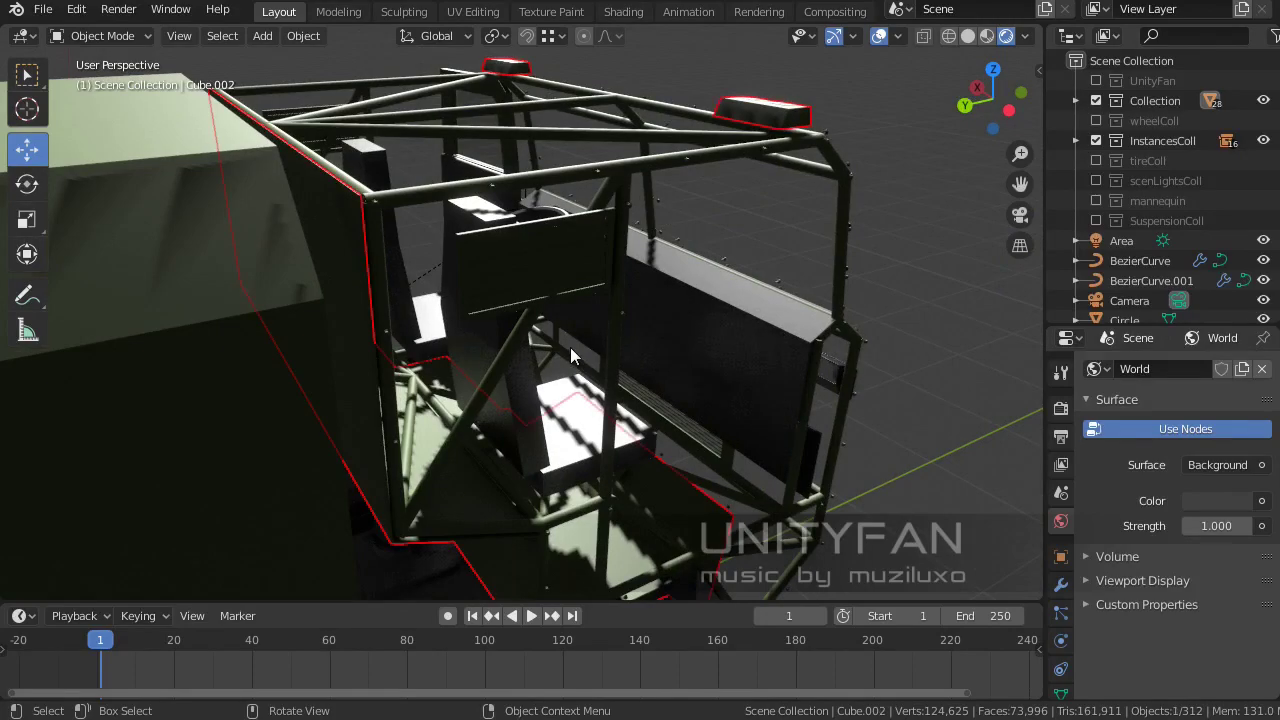
From a front view, select the cab roof piece Cube.039
{"action": "mouse_move", "coordinate": [570, 347]}
{"action": "middle_mouse_down"}
{"action": "mouse_move", "coordinate": [566, 258]}
{"action": "mouse_move", "coordinate": [705, 256]}
{"action": "mouse_move", "coordinate": [921, 334]}
{"action": "mouse_move", "coordinate": [697, 361]}
{"action": "mouse_move", "coordinate": [614, 412]}
{"action": "mouse_move", "coordinate": [548, 372]}
{"action": "mouse_move", "coordinate": [599, 435]}
{"action": "mouse_move", "coordinate": [511, 357]}
{"action": "mouse_move", "coordinate": [623, 363]}
{"action": "mouse_move", "coordinate": [660, 379]}
{"action": "mouse_move", "coordinate": [491, 381]}
{"action": "mouse_move", "coordinate": [548, 362]}
{"action": "mouse_move", "coordinate": [695, 373]}
{"action": "mouse_move", "coordinate": [588, 397]}
{"action": "mouse_move", "coordinate": [474, 263]}
{"action": "mouse_move", "coordinate": [508, 323]}
{"action": "mouse_move", "coordinate": [572, 314]}
{"action": "mouse_move", "coordinate": [417, 203]}
{"action": "mouse_move", "coordinate": [550, 273]}
{"action": "middle_mouse_up"}
{"action": "left_click", "coordinate": [921, 334]}
{"action": "left_click", "coordinate": [511, 357]}
{"action": "left_click", "coordinate": [548, 362]}
{"action": "left_click", "coordinate": [508, 323]}
In vertex Edit Mode, knife-cut a closed rectangle into the top of the cab roof
{"action": "key", "text": "Tab"}
{"action": "key", "text": "1"}
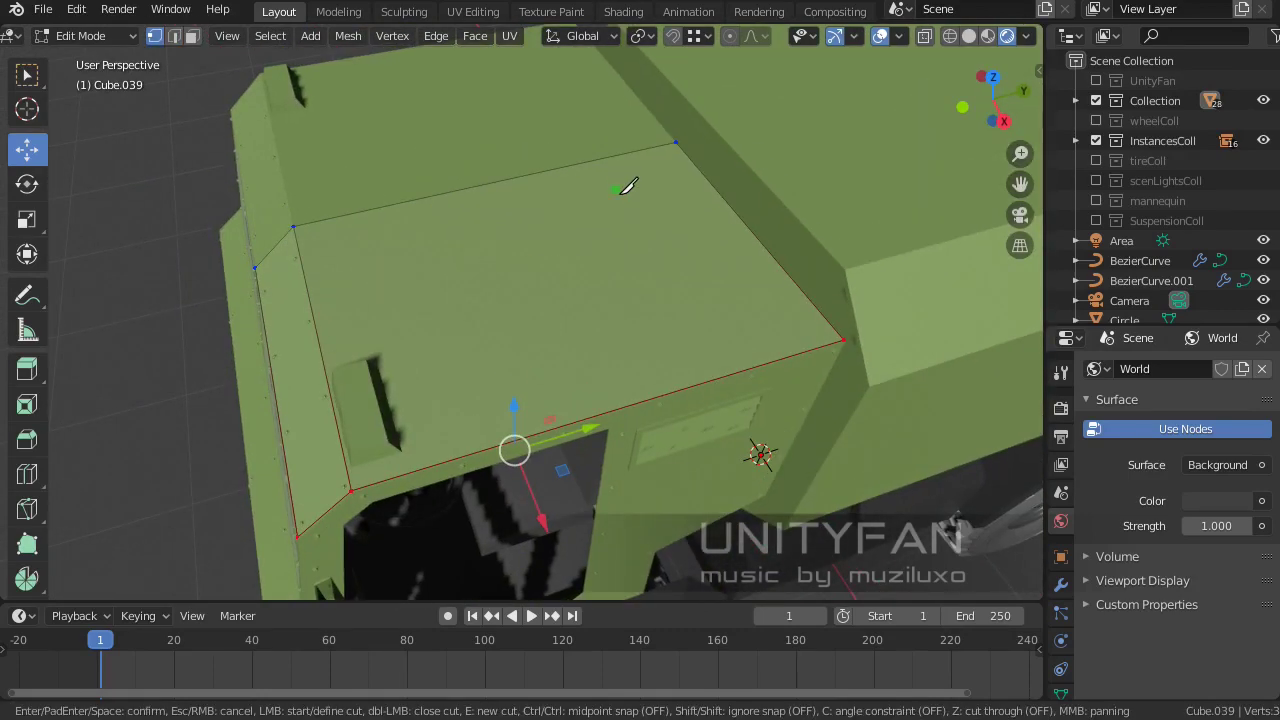
{"action": "mouse_move", "coordinate": [628, 186]}
{"action": "middle_mouse_down"}
{"action": "mouse_move", "coordinate": [657, 177]}
{"action": "mouse_move", "coordinate": [643, 214]}
{"action": "mouse_move", "coordinate": [622, 197]}
{"action": "mouse_move", "coordinate": [680, 175]}
{"action": "middle_mouse_up"}
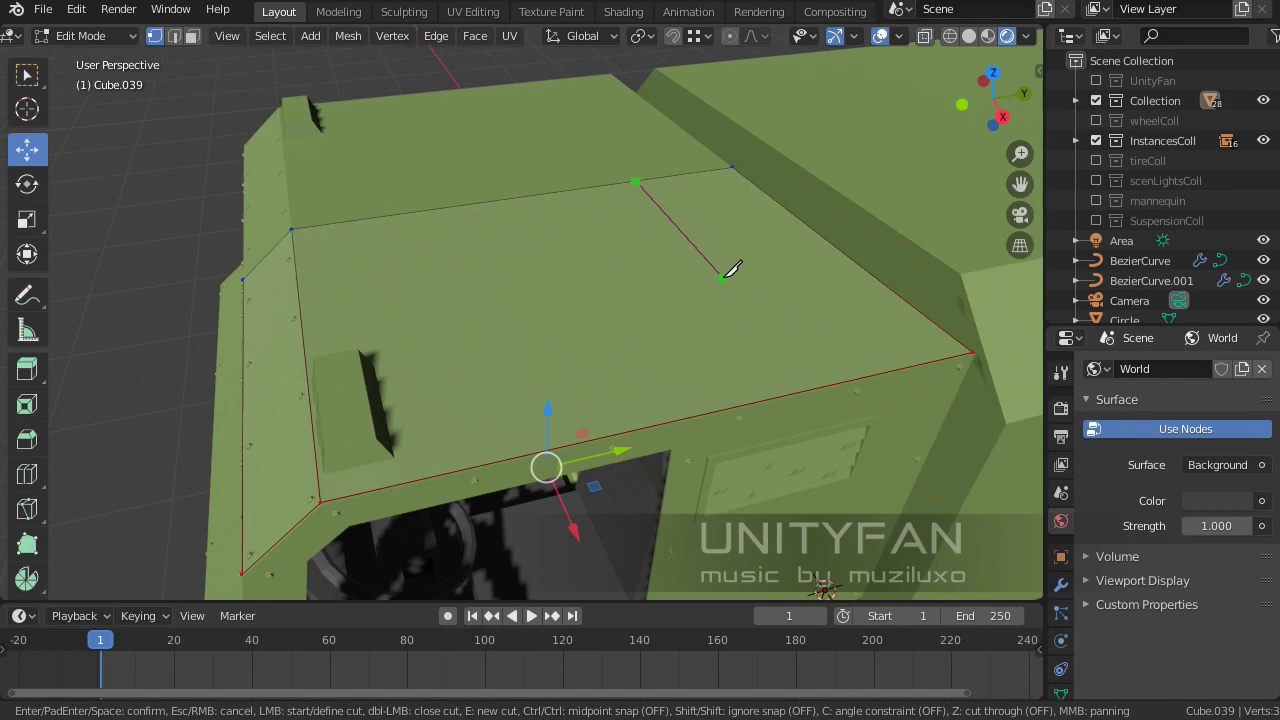
{"action": "left_click", "coordinate": [408, 215]}
{"action": "key", "text": "Return"}
{"action": "mouse_move", "coordinate": [410, 217]}
{"action": "middle_mouse_down"}
{"action": "mouse_move", "coordinate": [480, 300]}
{"action": "mouse_move", "coordinate": [449, 263]}
{"action": "middle_mouse_up"}
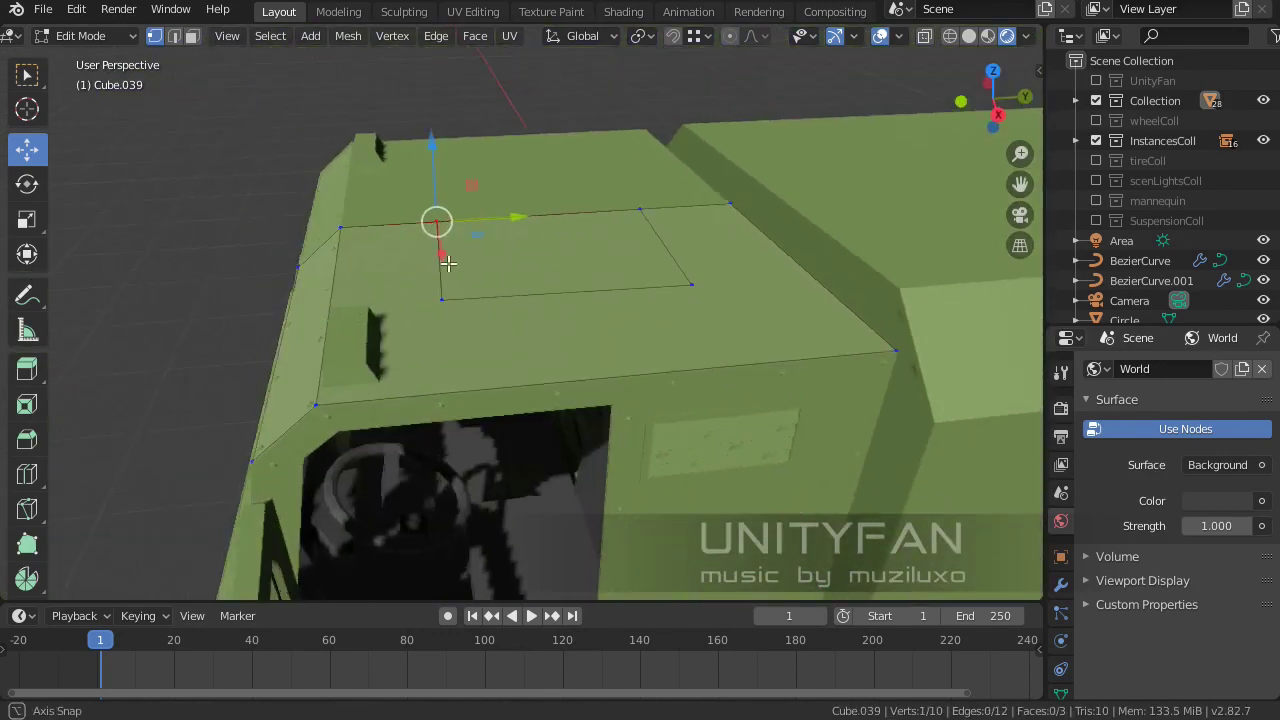
{"action": "key", "text": "g"}
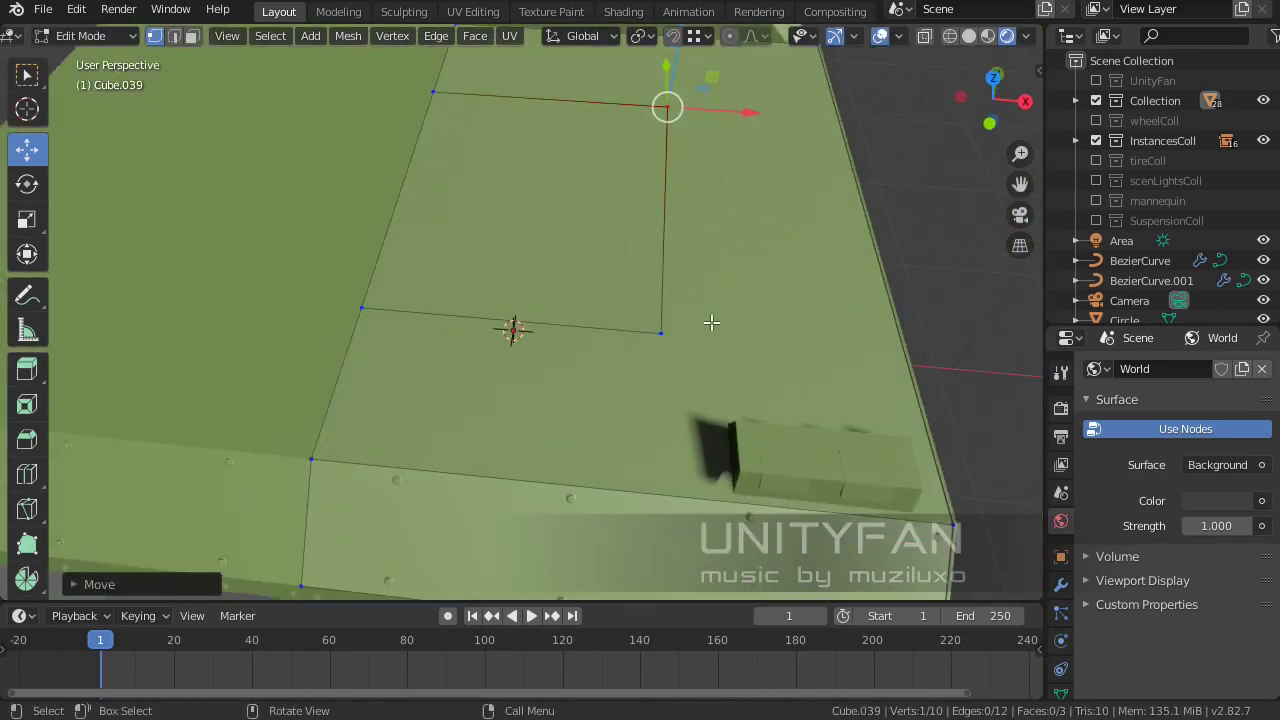
{"action": "key", "text": "Escape"}
{"action": "mouse_move", "coordinate": [777, 246]}
{"action": "middle_mouse_down"}
{"action": "mouse_move", "coordinate": [460, 348]}
{"action": "mouse_move", "coordinate": [166, 45]}
{"action": "middle_mouse_up"}
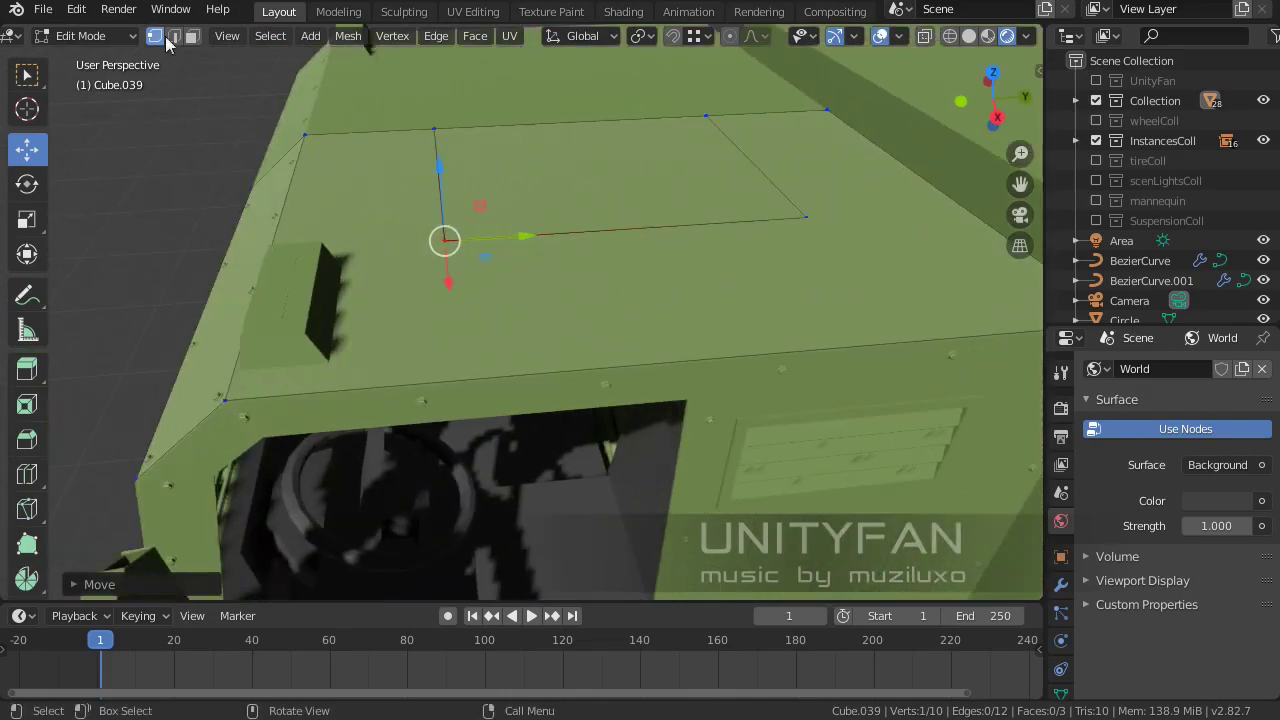
Separate the rectangular roof face into its own hatch object, Cube.051
{"action": "key", "text": "p"}
{"action": "left_click", "coordinate": [614, 208]}
{"action": "middle_click_drag", "start_coordinate": [614, 208], "coordinate": [666, 194]}
{"action": "left_click", "coordinate": [537, 237]}
{"action": "key", "text": "Tab"}
{"action": "mouse_move", "coordinate": [506, 206]}
{"action": "middle_mouse_down"}
{"action": "mouse_move", "coordinate": [528, 241]}
{"action": "mouse_move", "coordinate": [551, 363]}
{"action": "mouse_move", "coordinate": [560, 306]}
{"action": "mouse_move", "coordinate": [534, 215]}
{"action": "mouse_move", "coordinate": [611, 230]}
{"action": "mouse_move", "coordinate": [630, 200]}
{"action": "mouse_move", "coordinate": [560, 240]}
{"action": "mouse_move", "coordinate": [500, 250]}
{"action": "middle_mouse_up"}
Return to Solid shading and select the hatch face in Edit Mode
{"action": "left_click", "coordinate": [528, 241]}
{"action": "key", "text": "Tab"}
{"action": "left_click", "coordinate": [534, 215]}
{"action": "left_click", "coordinate": [983, 35]}
{"action": "left_click", "coordinate": [620, 220]}
Raise the hatch face slightly along Z
{"action": "key", "text": "g"}
{"action": "key", "text": "z"}
{"action": "left_click", "coordinate": [598, 221]}
{"action": "key", "text": "2"}
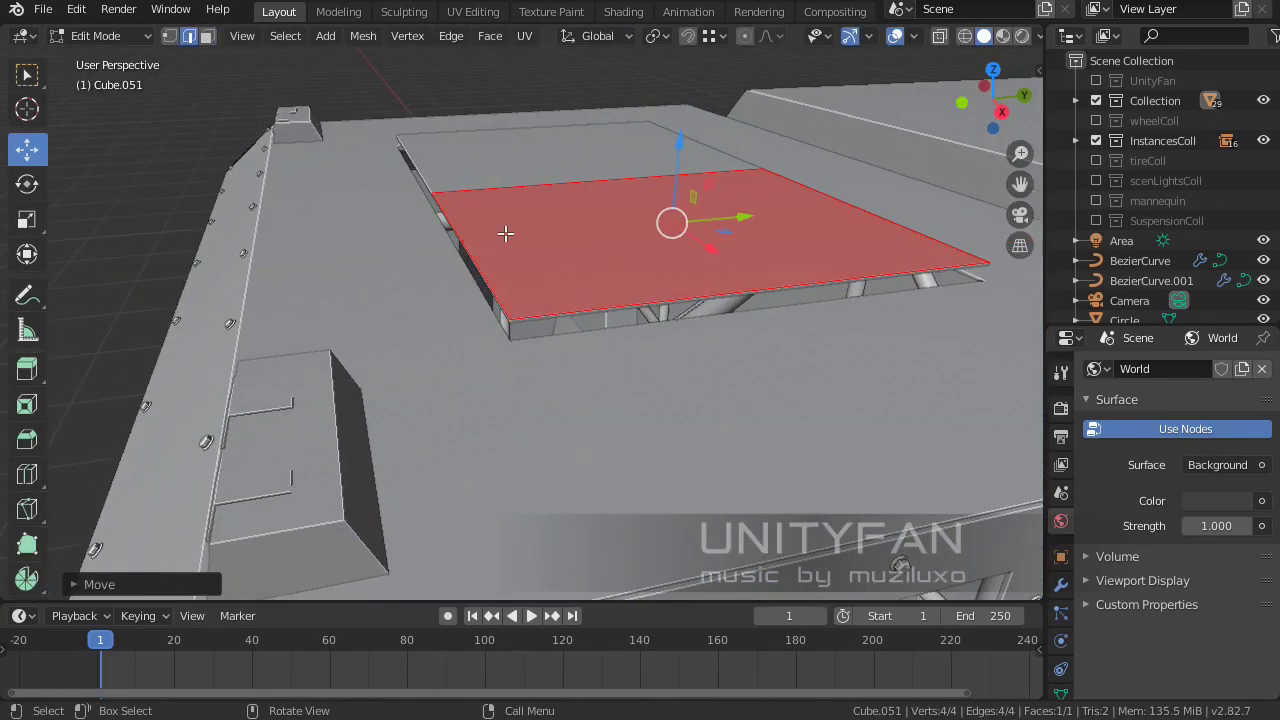
Move the lid's left, front and right edges along Y to fit the opening
{"action": "left_click", "coordinate": [407, 252]}
{"action": "key", "text": "g"}
{"action": "key", "text": "y"}
{"action": "mouse_move", "coordinate": [735, 274]}
{"action": "middle_mouse_down"}
{"action": "mouse_move", "coordinate": [623, 329]}
{"action": "mouse_move", "coordinate": [706, 314]}
{"action": "mouse_move", "coordinate": [626, 335]}
{"action": "mouse_move", "coordinate": [571, 299]}
{"action": "middle_mouse_up"}
{"action": "left_click", "coordinate": [571, 299], "text": "shift"}
{"action": "left_click", "coordinate": [860, 258], "text": "shift"}
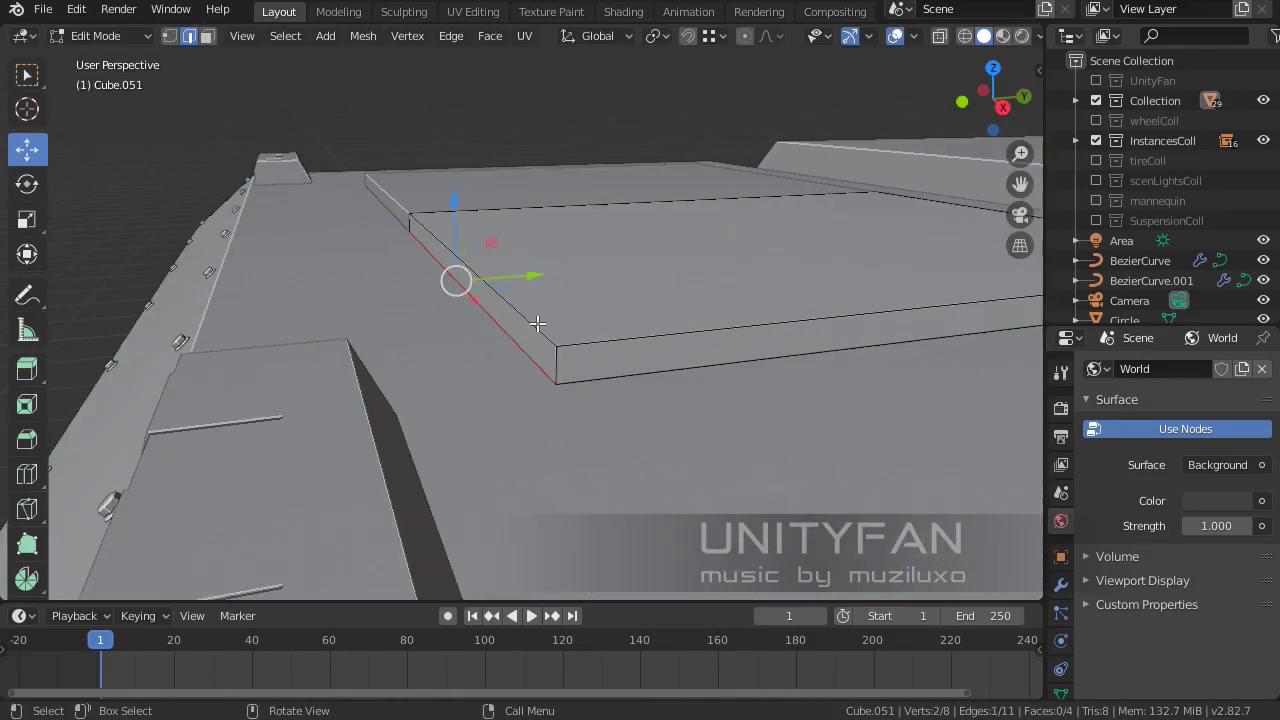
{"action": "left_click", "coordinate": [503, 284]}
{"action": "mouse_move", "coordinate": [503, 284]}
{"action": "middle_mouse_down"}
{"action": "mouse_move", "coordinate": [660, 366]}
{"action": "mouse_move", "coordinate": [654, 337]}
{"action": "mouse_move", "coordinate": [535, 393]}
{"action": "middle_mouse_up"}
{"action": "middle_click_drag", "start_coordinate": [669, 385], "coordinate": [732, 364]}
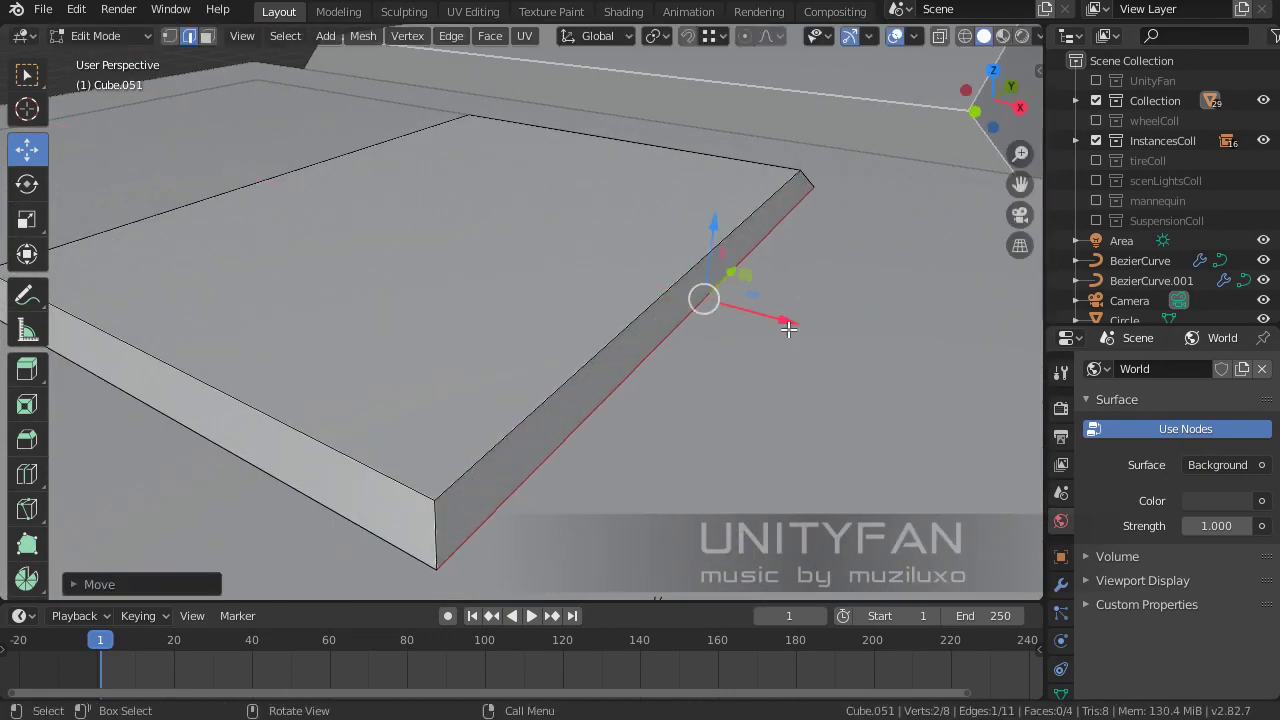
{"action": "scroll", "coordinate": [789, 328], "scroll_direction": "down", "scroll_amount": 5}
Leave Edit Mode and reselect the hatch lid for editing
{"action": "key", "text": "Tab"}
{"action": "left_click", "coordinate": [493, 340]}
{"action": "mouse_move", "coordinate": [493, 340]}
{"action": "middle_mouse_down"}
{"action": "mouse_move", "coordinate": [476, 358]}
{"action": "mouse_move", "coordinate": [504, 435]}
{"action": "mouse_move", "coordinate": [777, 334]}
{"action": "middle_mouse_up"}
{"action": "key", "text": "Tab"}
{"action": "left_click", "coordinate": [207, 36]}
On Cube.039, raise the roof opening's edge loop 0.04 m to form a rim
{"action": "key", "text": "Tab"}
{"action": "left_click", "coordinate": [481, 389]}
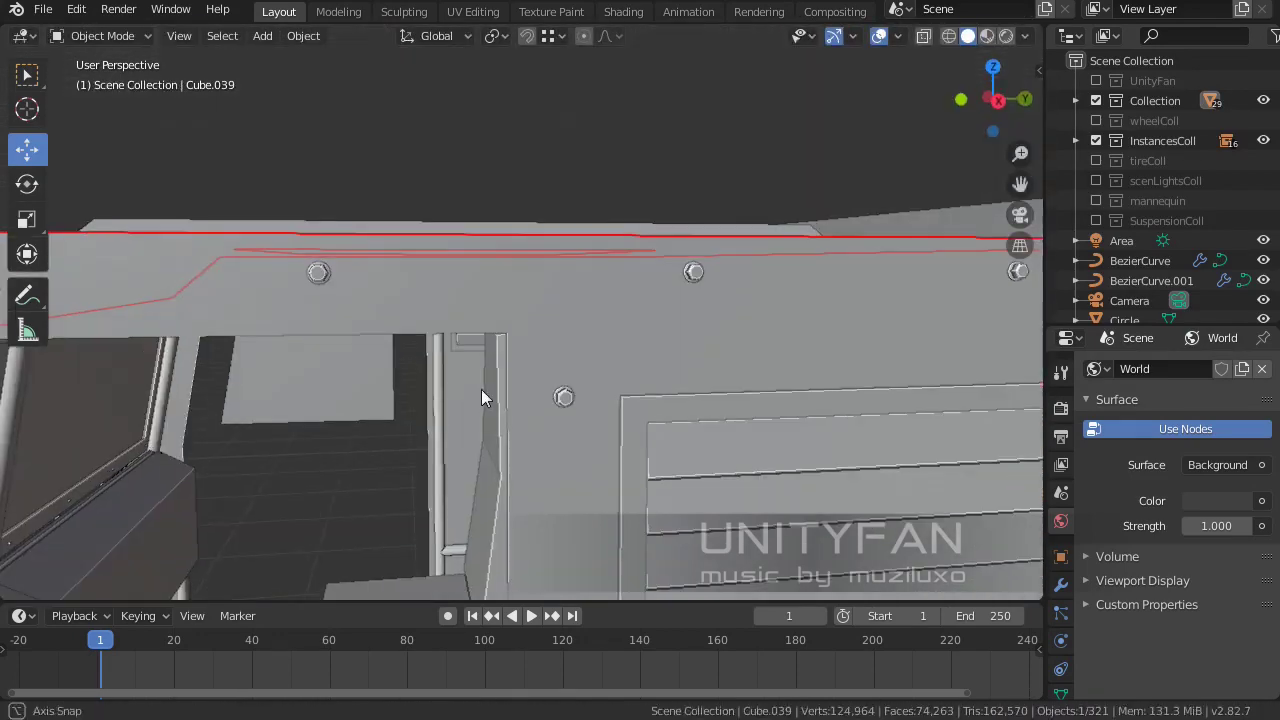
{"action": "key", "text": "Tab"}
{"action": "mouse_move", "coordinate": [481, 389]}
{"action": "middle_mouse_down"}
{"action": "mouse_move", "coordinate": [366, 414]}
{"action": "mouse_move", "coordinate": [406, 419]}
{"action": "mouse_move", "coordinate": [508, 348]}
{"action": "mouse_move", "coordinate": [463, 411]}
{"action": "middle_mouse_up"}
{"action": "key", "text": "Tab"}
{"action": "key", "text": "Tab"}
{"action": "middle_click_drag", "start_coordinate": [709, 346], "coordinate": [252, 373]}
{"action": "key", "text": "2"}
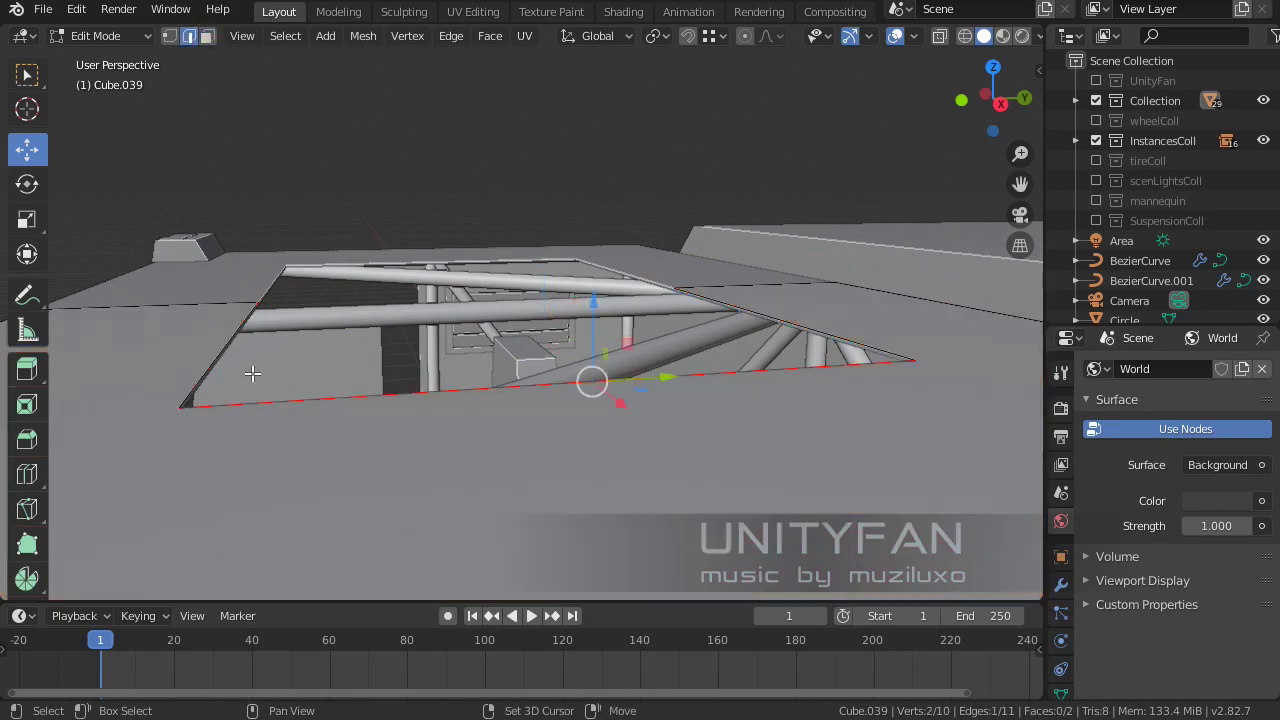
{"action": "left_click", "coordinate": [515, 237]}
{"action": "middle_click_drag", "start_coordinate": [515, 237], "coordinate": [775, 445]}
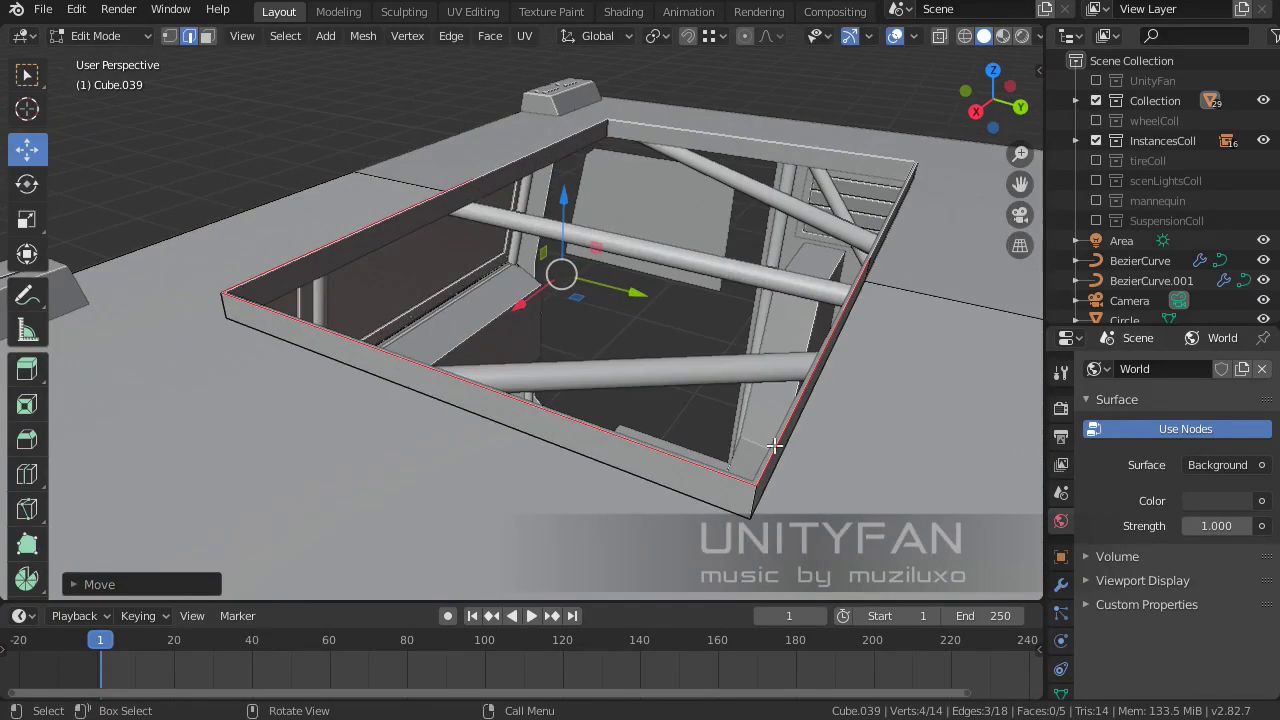
{"action": "left_click", "coordinate": [921, 398]}
{"action": "mouse_move", "coordinate": [921, 398]}
{"action": "middle_mouse_down"}
{"action": "mouse_move", "coordinate": [366, 314]}
{"action": "mouse_move", "coordinate": [609, 357]}
{"action": "mouse_move", "coordinate": [371, 363]}
{"action": "mouse_move", "coordinate": [313, 430]}
{"action": "mouse_move", "coordinate": [611, 480]}
{"action": "mouse_move", "coordinate": [409, 366]}
{"action": "middle_mouse_up"}
{"action": "key", "text": "Tab"}
On the hatch lid Cube.051, shift the front edge so the lid sits over the rim
{"action": "scroll", "coordinate": [525, 437], "scroll_direction": "up", "scroll_amount": 5}
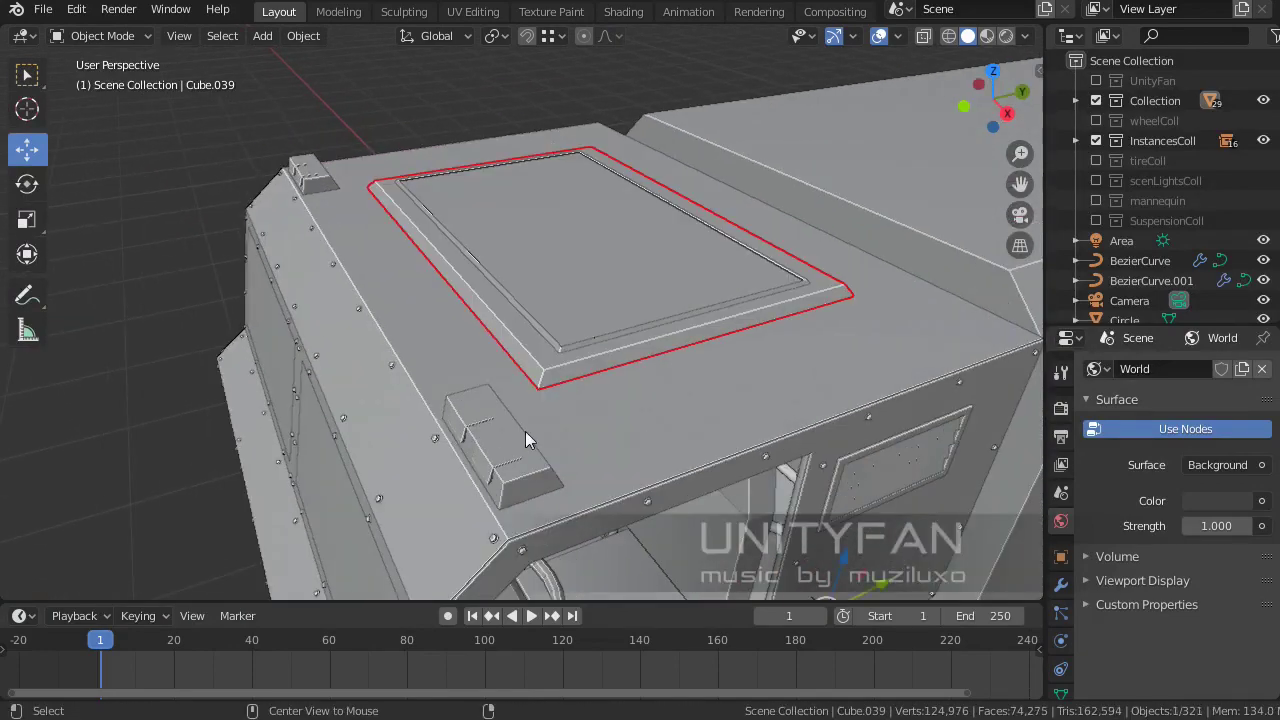
{"action": "mouse_move", "coordinate": [525, 437]}
{"action": "middle_mouse_down"}
{"action": "mouse_move", "coordinate": [529, 357]}
{"action": "mouse_move", "coordinate": [571, 277]}
{"action": "mouse_move", "coordinate": [514, 287]}
{"action": "middle_mouse_up"}
{"action": "left_click", "coordinate": [571, 277]}
{"action": "key", "text": "Tab"}
{"action": "left_click", "coordinate": [588, 201]}
{"action": "middle_click_drag", "start_coordinate": [588, 201], "coordinate": [649, 343]}
{"action": "key", "text": "Tab"}
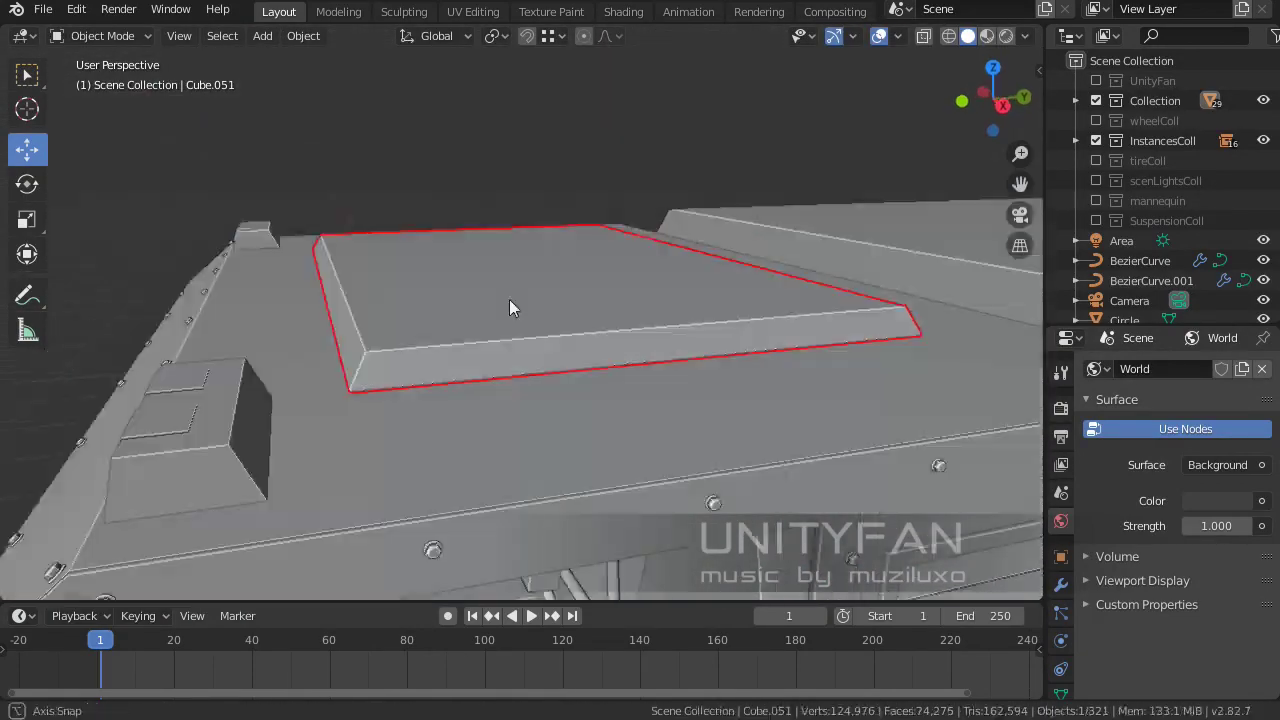
{"action": "key", "text": "Tab"}
{"action": "mouse_move", "coordinate": [509, 299]}
{"action": "middle_mouse_down"}
{"action": "mouse_move", "coordinate": [509, 320]}
{"action": "mouse_move", "coordinate": [443, 344]}
{"action": "middle_mouse_up"}
{"action": "left_click", "coordinate": [509, 330]}
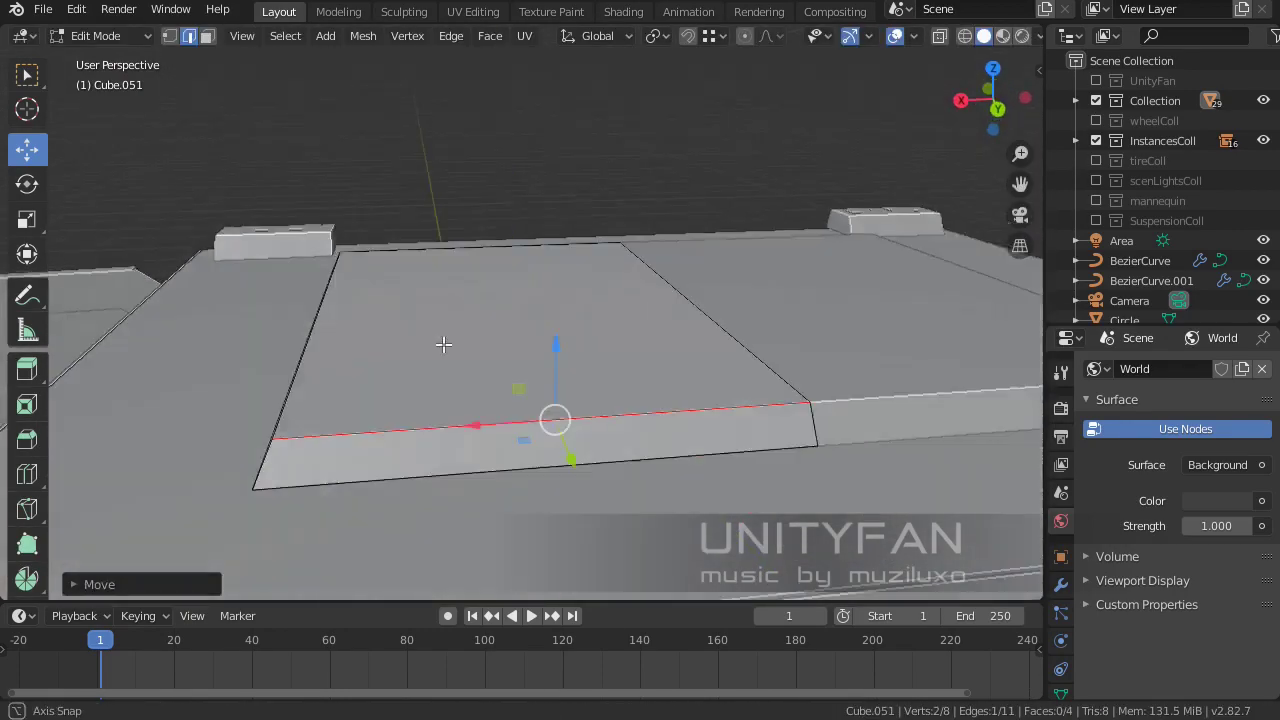
{"action": "key", "text": "Tab"}
{"action": "mouse_move", "coordinate": [288, 334]}
{"action": "middle_mouse_down"}
{"action": "mouse_move", "coordinate": [551, 180]}
{"action": "mouse_move", "coordinate": [591, 300]}
{"action": "mouse_move", "coordinate": [541, 222]}
{"action": "middle_mouse_up"}
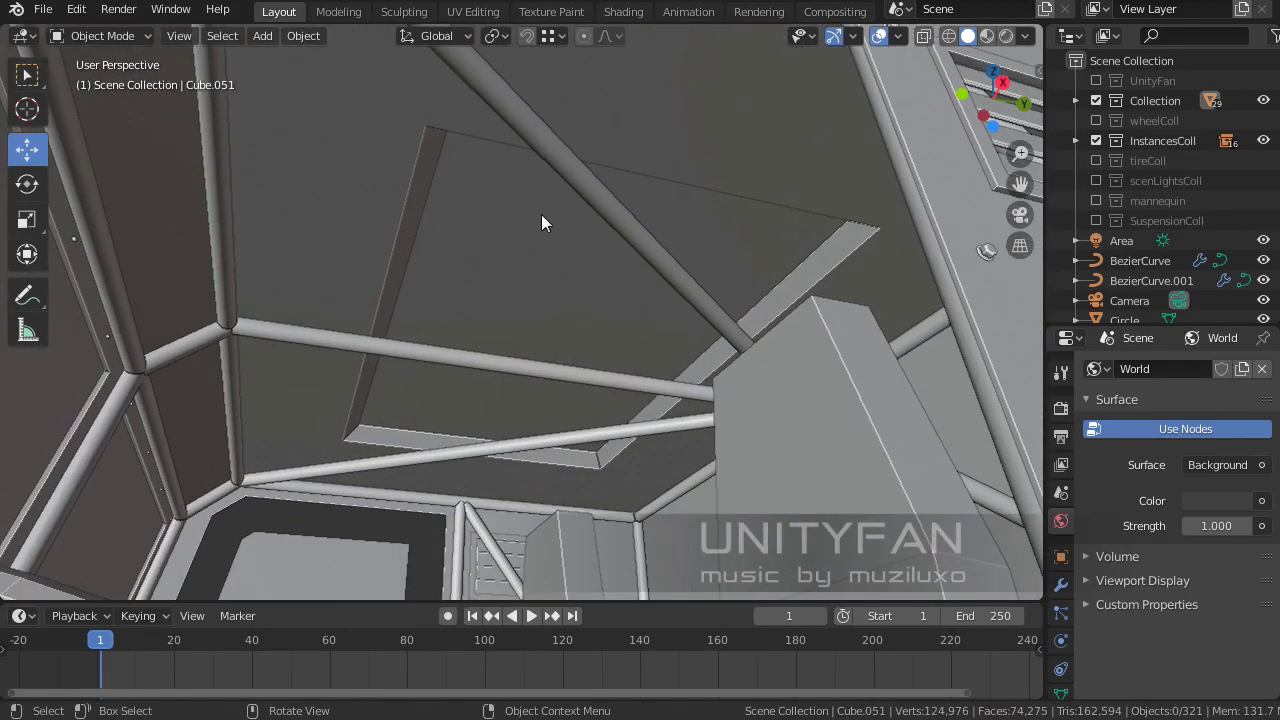
Separate the roll-cage bar under the hatch opening and delete it
{"action": "middle_click_drag", "start_coordinate": [591, 340], "coordinate": [674, 309]}
{"action": "left_click", "coordinate": [674, 309]}
{"action": "key", "text": "Tab"}
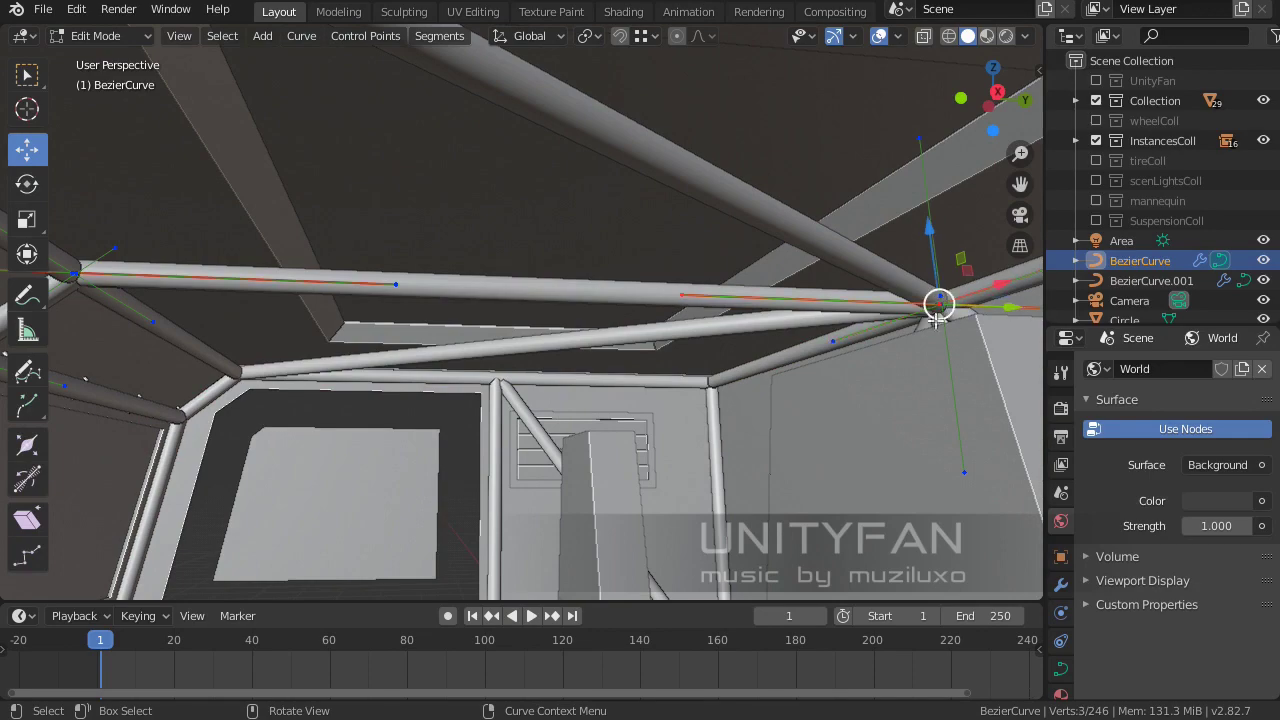
{"action": "left_click", "coordinate": [333, 318]}
{"action": "middle_click_drag", "start_coordinate": [333, 318], "coordinate": [473, 325]}
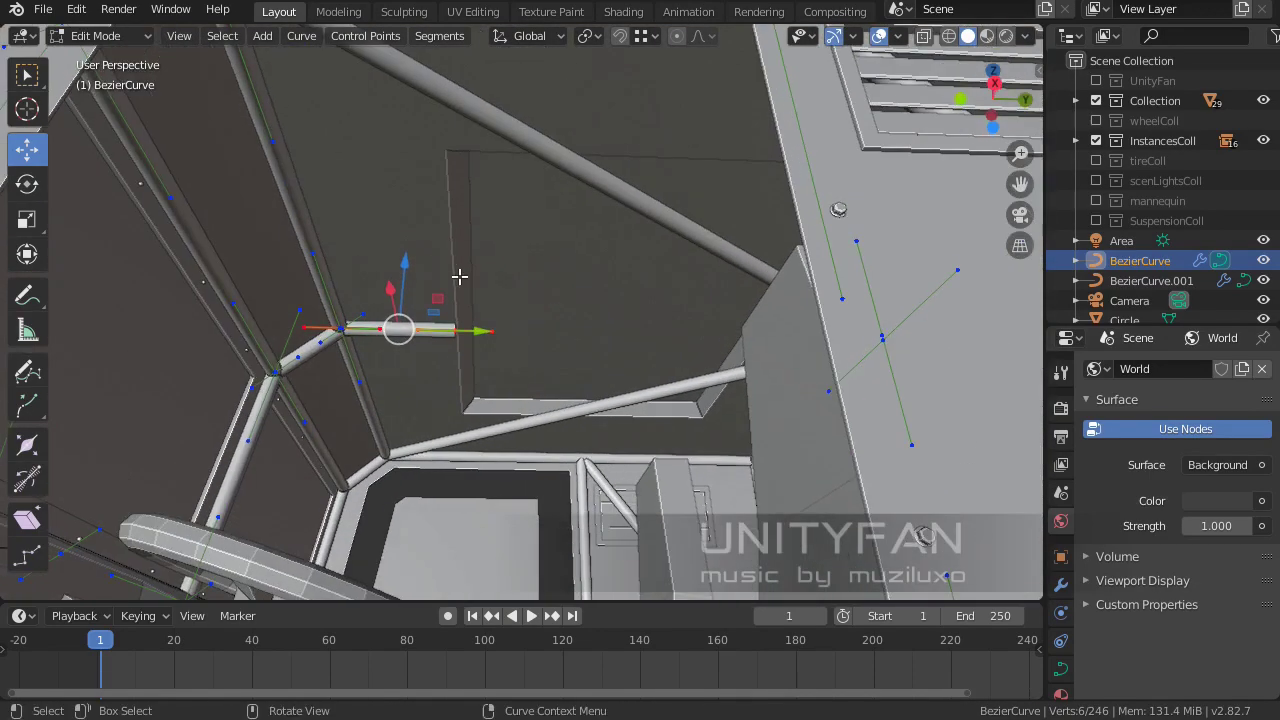
{"action": "key", "text": "p"}
{"action": "left_click", "coordinate": [514, 308]}
{"action": "key", "text": "Tab"}
{"action": "mouse_move", "coordinate": [461, 369]}
{"action": "middle_mouse_down"}
{"action": "mouse_move", "coordinate": [514, 308]}
{"action": "mouse_move", "coordinate": [357, 286]}
{"action": "mouse_move", "coordinate": [410, 256]}
{"action": "middle_mouse_up"}
{"action": "key", "text": "x"}
{"action": "left_click", "coordinate": [414, 254]}
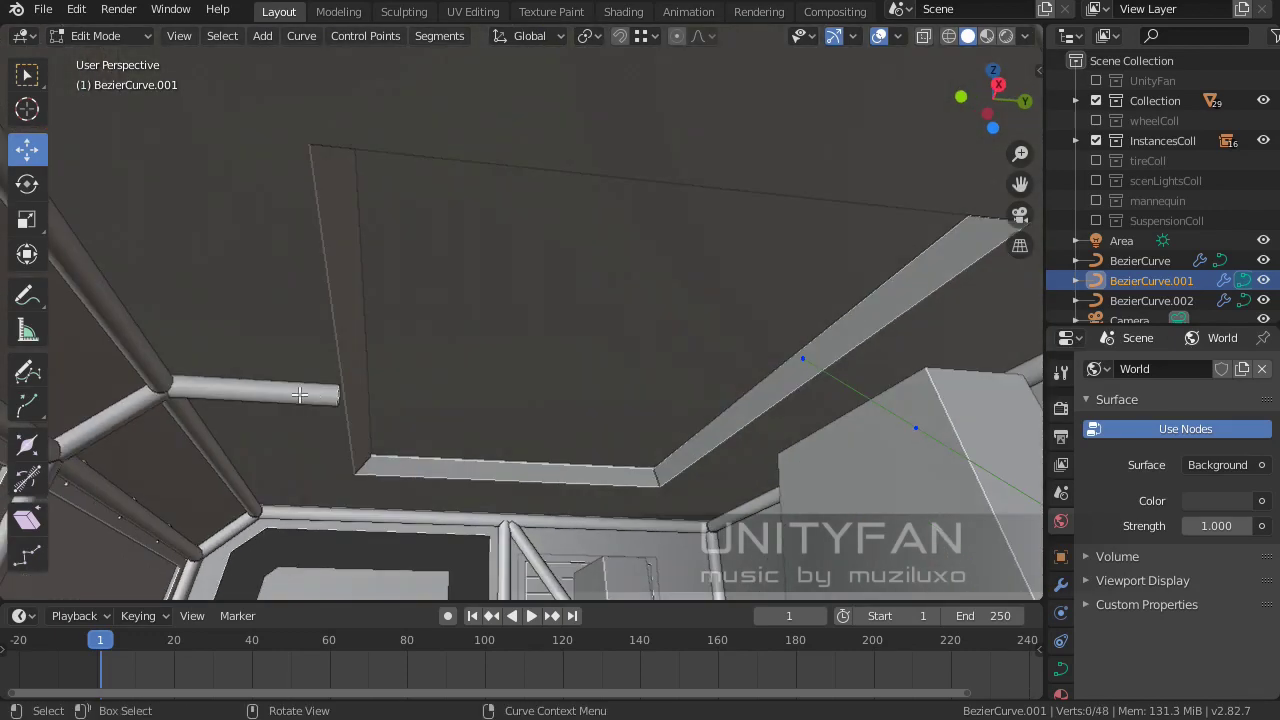
Extrude the tube's end point along X, showing its local coordinates in the sidebar
{"action": "middle_click_drag", "start_coordinate": [382, 383], "coordinate": [322, 367]}
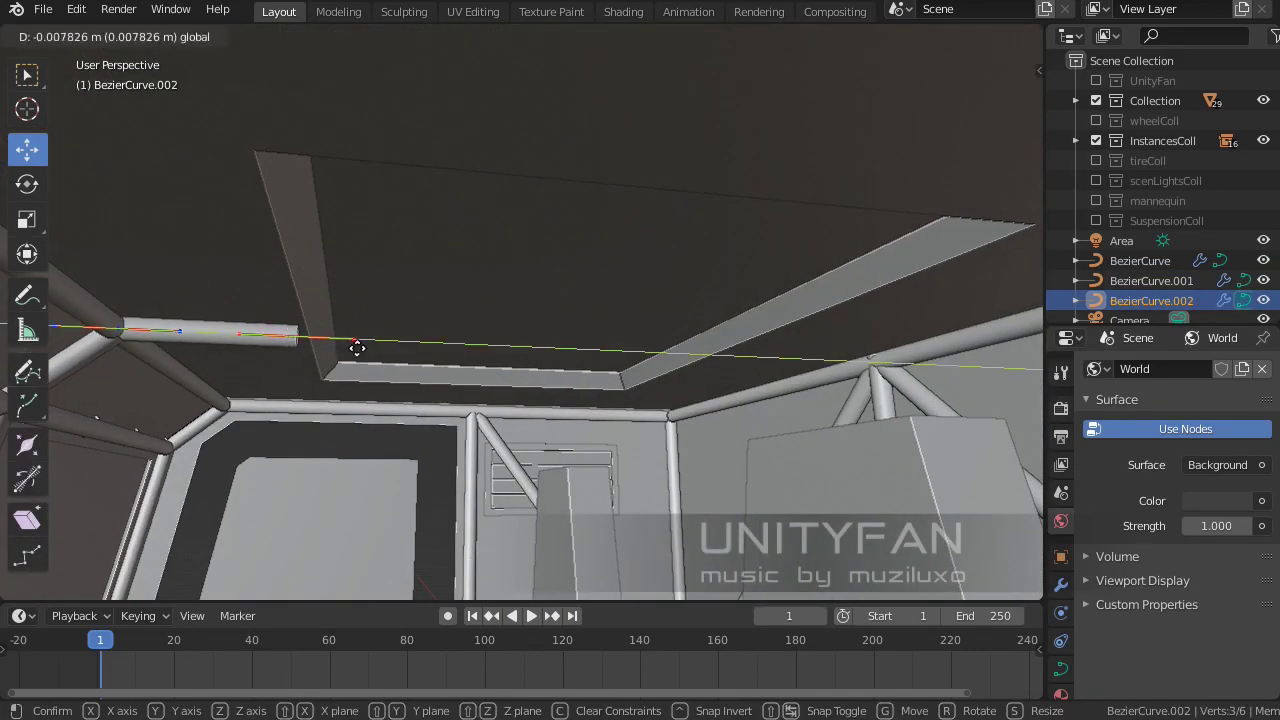
{"action": "middle_click_drag", "start_coordinate": [833, 372], "coordinate": [686, 380]}
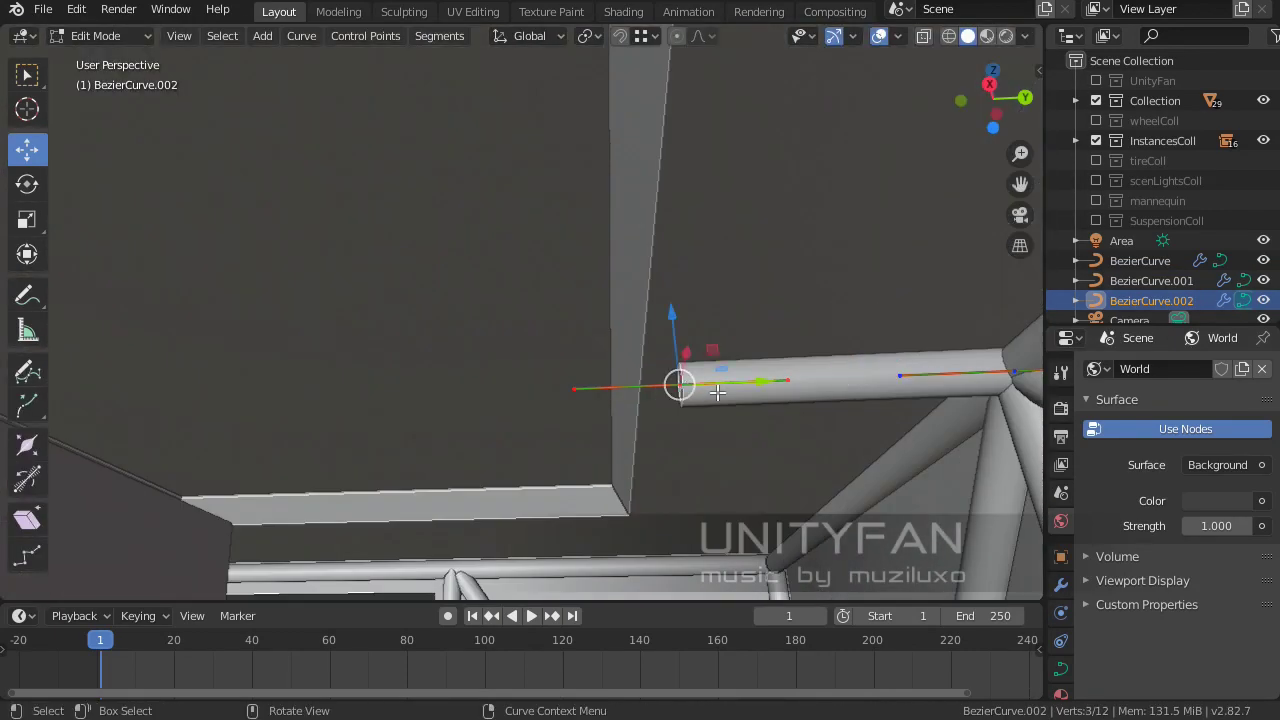
{"action": "left_click_drag", "start_coordinate": [686, 380], "coordinate": [688, 372]}
{"action": "mouse_move", "coordinate": [688, 372]}
{"action": "middle_mouse_down"}
{"action": "mouse_move", "coordinate": [541, 268]}
{"action": "mouse_move", "coordinate": [486, 343]}
{"action": "mouse_move", "coordinate": [480, 331]}
{"action": "middle_mouse_up"}
{"action": "key", "text": "e"}
{"action": "key", "text": "x"}
{"action": "left_click", "coordinate": [820, 318]}
{"action": "mouse_move", "coordinate": [820, 318]}
{"action": "middle_mouse_down"}
{"action": "mouse_move", "coordinate": [323, 337]}
{"action": "mouse_move", "coordinate": [543, 357]}
{"action": "mouse_move", "coordinate": [663, 400]}
{"action": "middle_mouse_up"}
{"action": "key", "text": "n"}
{"action": "left_click", "coordinate": [988, 176]}
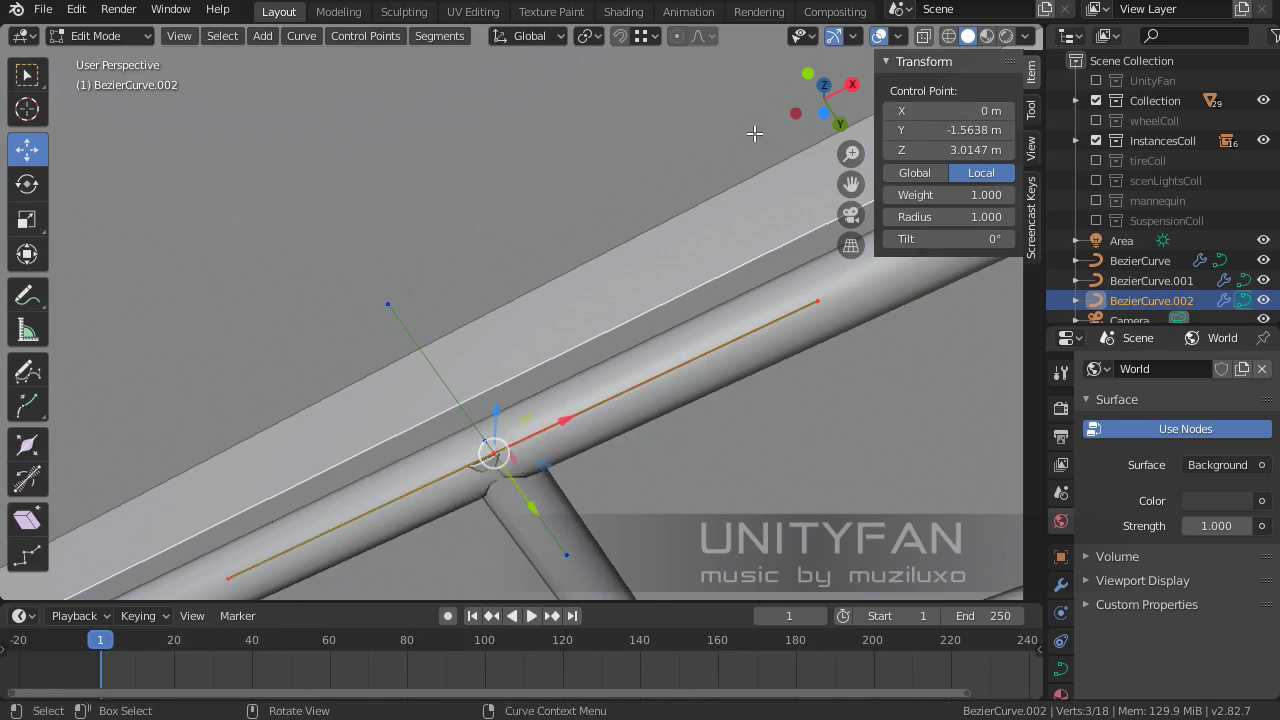
Duplicate the bar points along Y and nudge control points into a new crossbar
{"action": "mouse_move", "coordinate": [754, 133]}
{"action": "middle_mouse_down"}
{"action": "mouse_move", "coordinate": [560, 390]}
{"action": "mouse_move", "coordinate": [517, 277]}
{"action": "mouse_move", "coordinate": [665, 380]}
{"action": "middle_mouse_up"}
{"action": "key", "text": "g"}
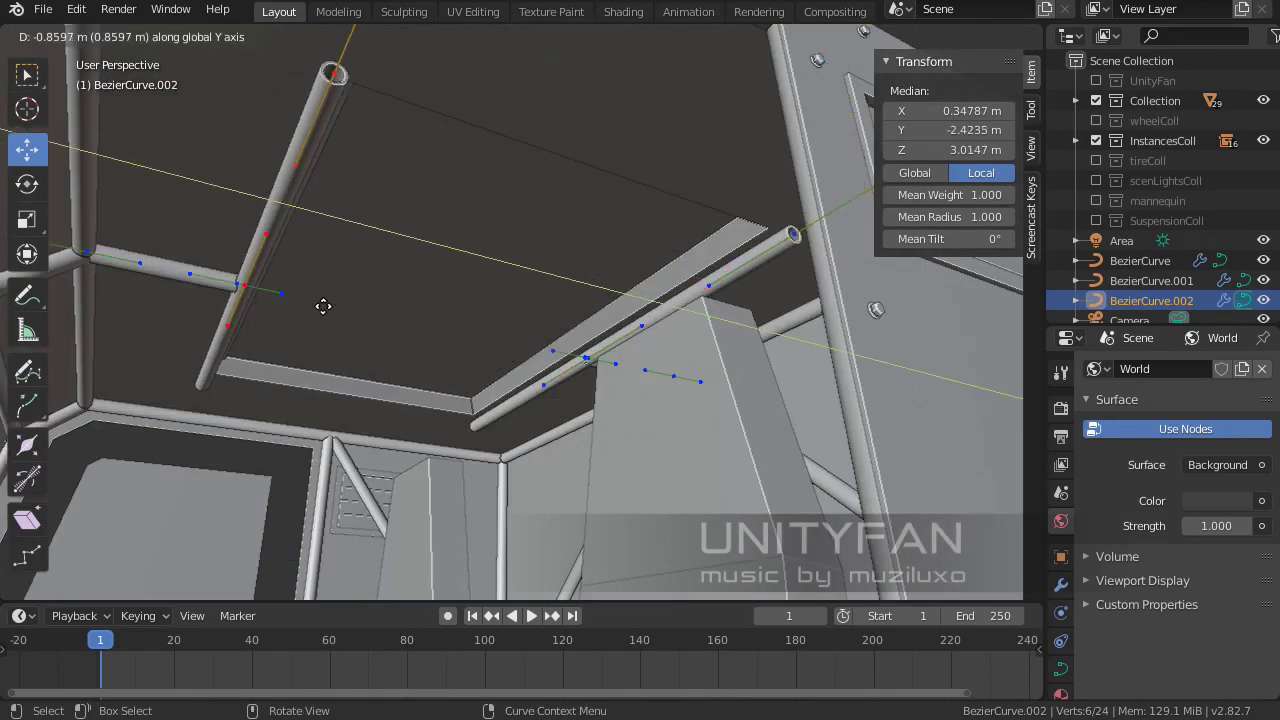
{"action": "left_click", "coordinate": [323, 306]}
{"action": "middle_click_drag", "start_coordinate": [323, 306], "coordinate": [403, 332]}
{"action": "left_click", "coordinate": [563, 336]}
{"action": "mouse_move", "coordinate": [611, 351]}
{"action": "middle_mouse_down"}
{"action": "mouse_move", "coordinate": [509, 226]}
{"action": "mouse_move", "coordinate": [472, 279]}
{"action": "mouse_move", "coordinate": [448, 283]}
{"action": "mouse_move", "coordinate": [527, 256]}
{"action": "middle_mouse_up"}
{"action": "left_click", "coordinate": [411, 265]}
{"action": "left_click", "coordinate": [872, 460]}
{"action": "middle_click_drag", "start_coordinate": [872, 460], "coordinate": [397, 311]}
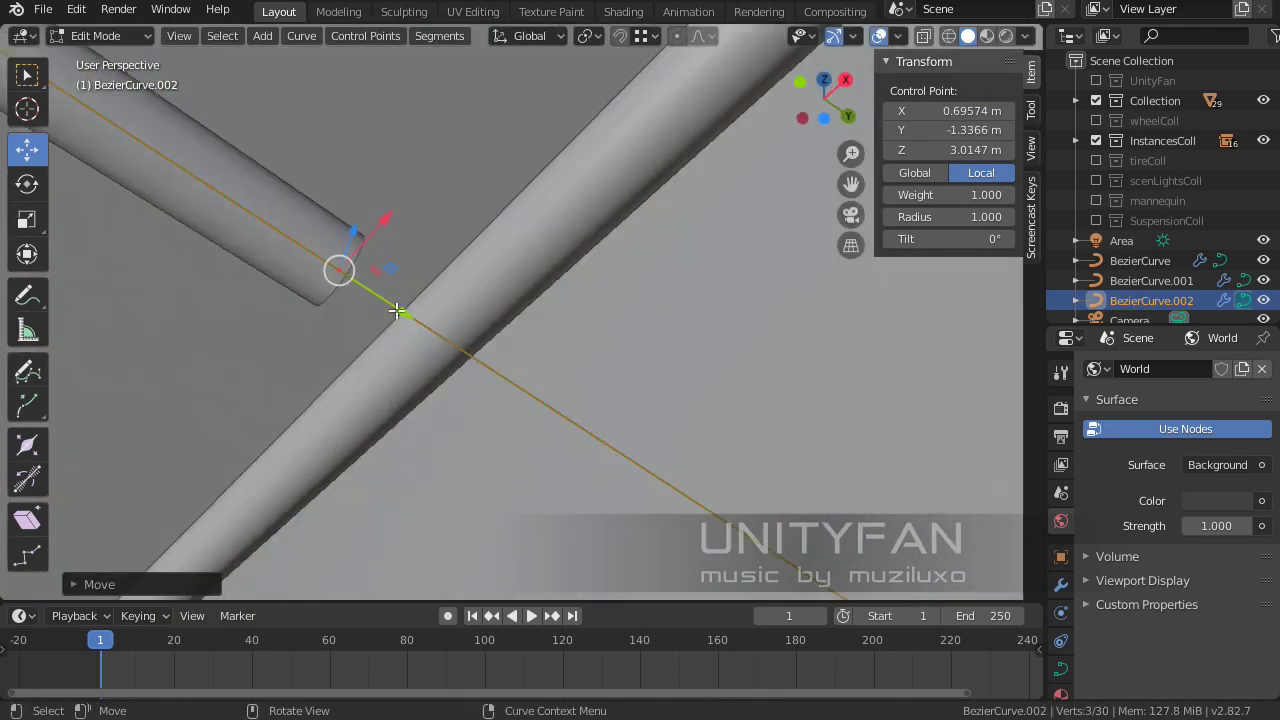
{"action": "left_click", "coordinate": [498, 373]}
{"action": "mouse_move", "coordinate": [498, 373]}
{"action": "middle_mouse_down"}
{"action": "mouse_move", "coordinate": [420, 380]}
{"action": "mouse_move", "coordinate": [418, 339]}
{"action": "mouse_move", "coordinate": [470, 327]}
{"action": "mouse_move", "coordinate": [358, 298]}
{"action": "mouse_move", "coordinate": [445, 322]}
{"action": "mouse_move", "coordinate": [672, 345]}
{"action": "mouse_move", "coordinate": [651, 333]}
{"action": "mouse_move", "coordinate": [601, 402]}
{"action": "mouse_move", "coordinate": [600, 383]}
{"action": "mouse_move", "coordinate": [579, 435]}
{"action": "mouse_move", "coordinate": [558, 427]}
{"action": "middle_mouse_up"}
{"action": "key", "text": "Tab"}
Extrude a new bar from the roll-cage end point across the cab and remove stray points
{"action": "left_click", "coordinate": [370, 394]}
{"action": "left_click", "coordinate": [358, 298]}
{"action": "key", "text": "Tab"}
{"action": "key", "text": "e"}
{"action": "left_click", "coordinate": [560, 438]}
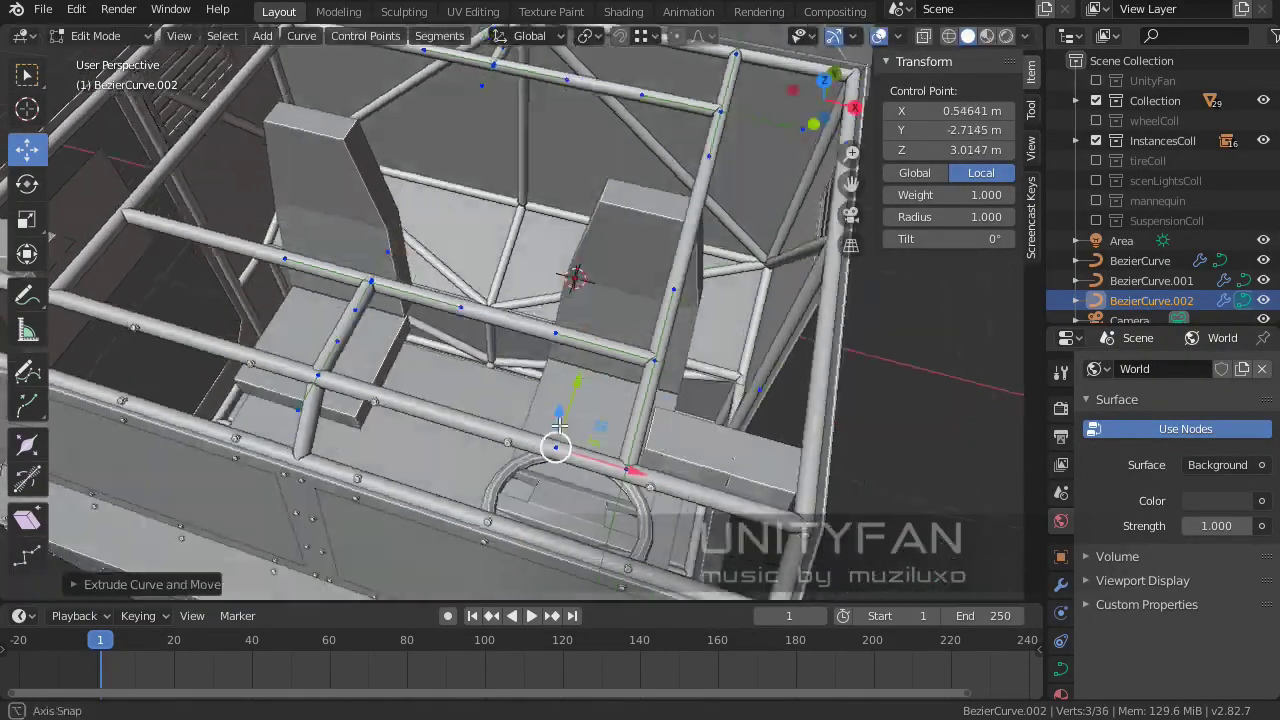
{"action": "left_click", "coordinate": [418, 258]}
{"action": "mouse_move", "coordinate": [418, 258]}
{"action": "middle_mouse_down"}
{"action": "mouse_move", "coordinate": [575, 448]}
{"action": "mouse_move", "coordinate": [522, 452]}
{"action": "mouse_move", "coordinate": [420, 330]}
{"action": "middle_mouse_up"}
{"action": "scroll", "coordinate": [627, 443], "scroll_direction": "down", "scroll_amount": 4}
{"action": "left_click", "coordinate": [529, 444]}
Duplicate a single control point into place to complete the bracing bars
{"action": "left_click", "coordinate": [408, 320]}
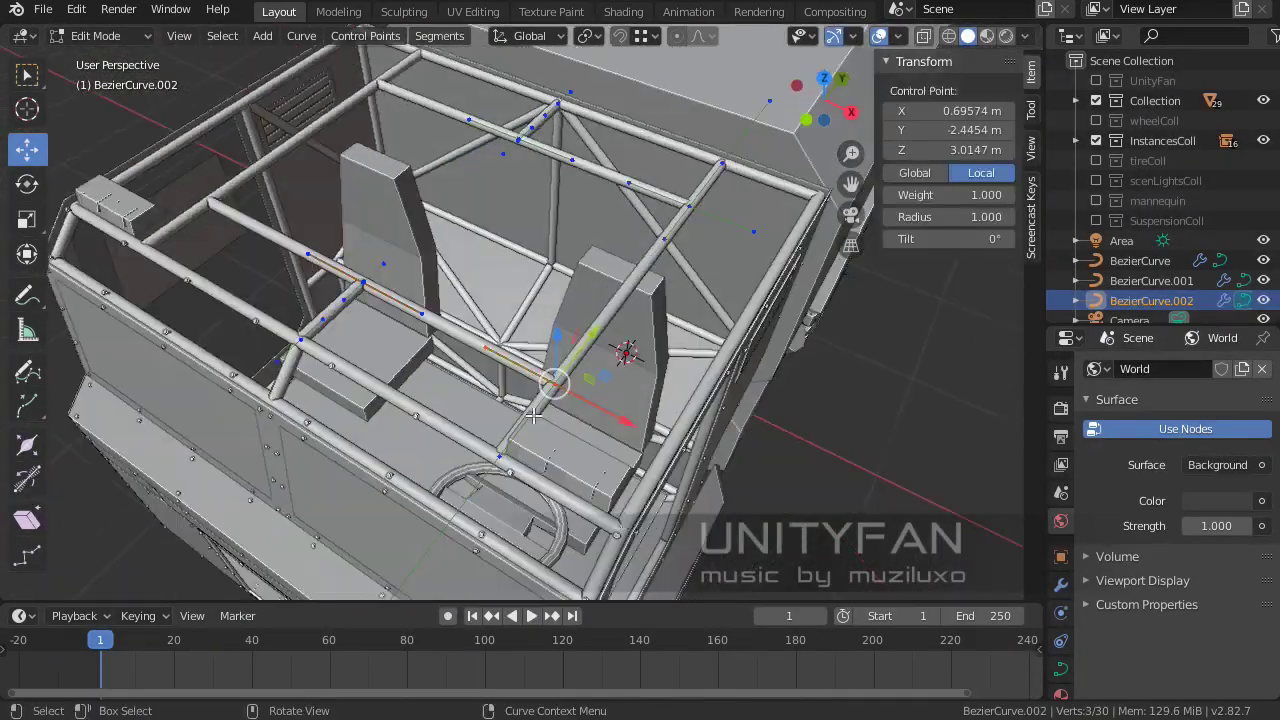
{"action": "key", "text": "shift+d"}
{"action": "left_click", "coordinate": [475, 280]}
{"action": "left_click", "coordinate": [615, 244]}
{"action": "middle_click_drag", "start_coordinate": [615, 244], "coordinate": [517, 328]}
{"action": "key", "text": "Tab"}
Leave curve editing and select the larger hatch frame object, Cube.039
{"action": "scroll", "coordinate": [517, 328], "scroll_direction": "up", "scroll_amount": 5}
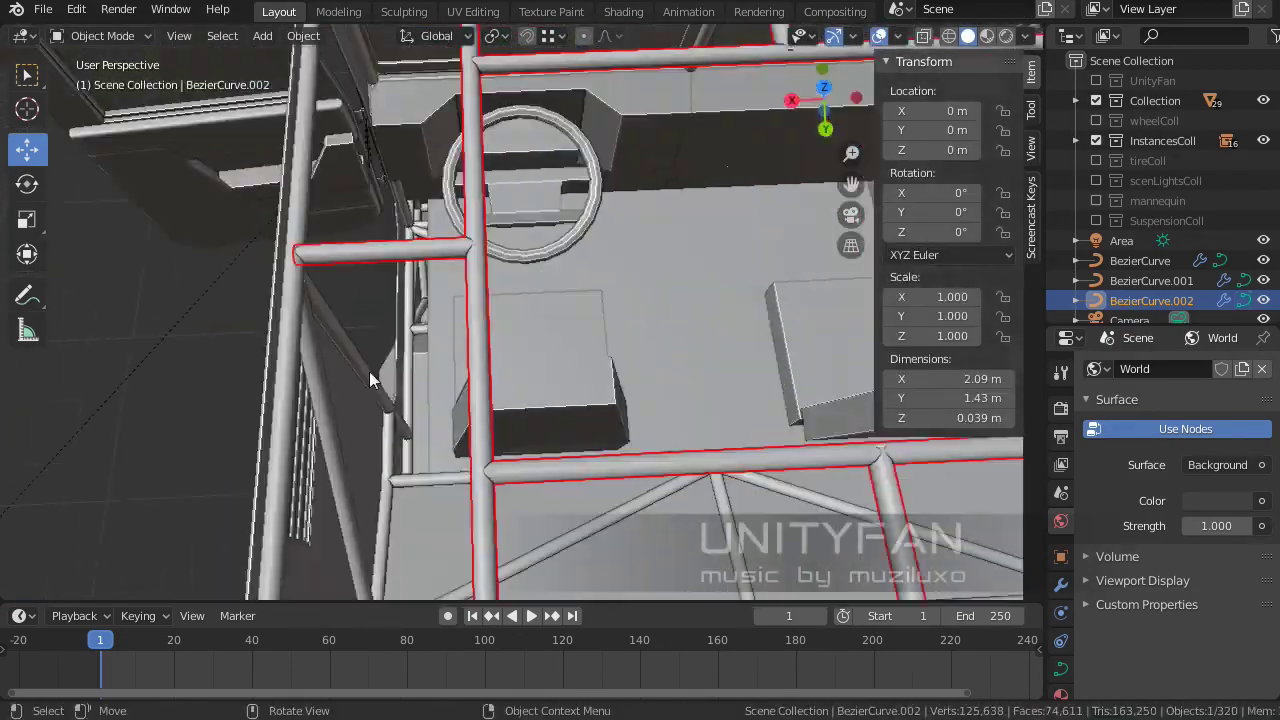
{"action": "key", "text": "Tab"}
{"action": "mouse_move", "coordinate": [369, 371]}
{"action": "middle_mouse_down"}
{"action": "mouse_move", "coordinate": [520, 203]}
{"action": "mouse_move", "coordinate": [515, 353]}
{"action": "mouse_move", "coordinate": [384, 235]}
{"action": "mouse_move", "coordinate": [528, 352]}
{"action": "mouse_move", "coordinate": [477, 370]}
{"action": "middle_mouse_up"}
{"action": "scroll", "coordinate": [508, 192], "scroll_direction": "down", "scroll_amount": 5}
{"action": "key", "text": "Tab"}
{"action": "left_click", "coordinate": [489, 324]}
{"action": "scroll", "coordinate": [528, 352], "scroll_direction": "up", "scroll_amount": 2}
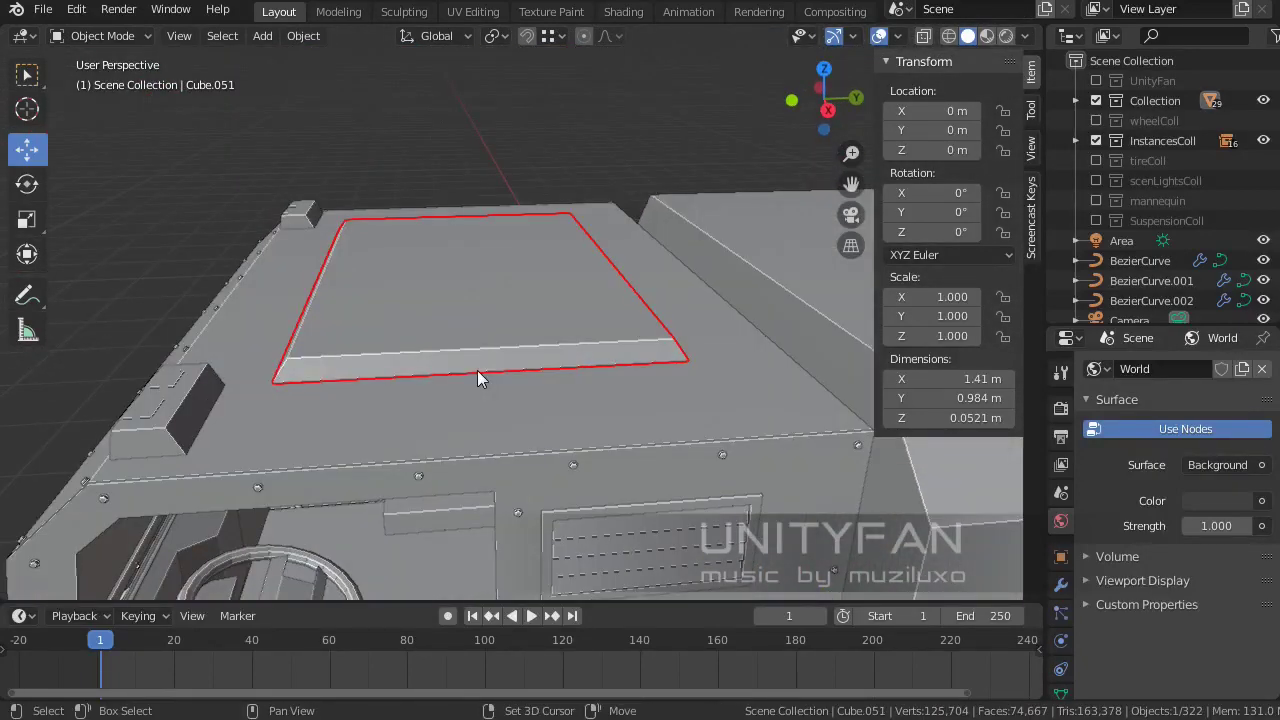
{"action": "left_click", "coordinate": [477, 370], "text": "shift"}
Isolate the frame in local view and slide its inner face outward along X from a top wireframe view
{"action": "key", "text": "KP_Divide"}
{"action": "key", "text": "Tab"}
{"action": "key", "text": "KP_7"}
{"action": "key", "text": "z"}
{"action": "left_click", "coordinate": [449, 481]}
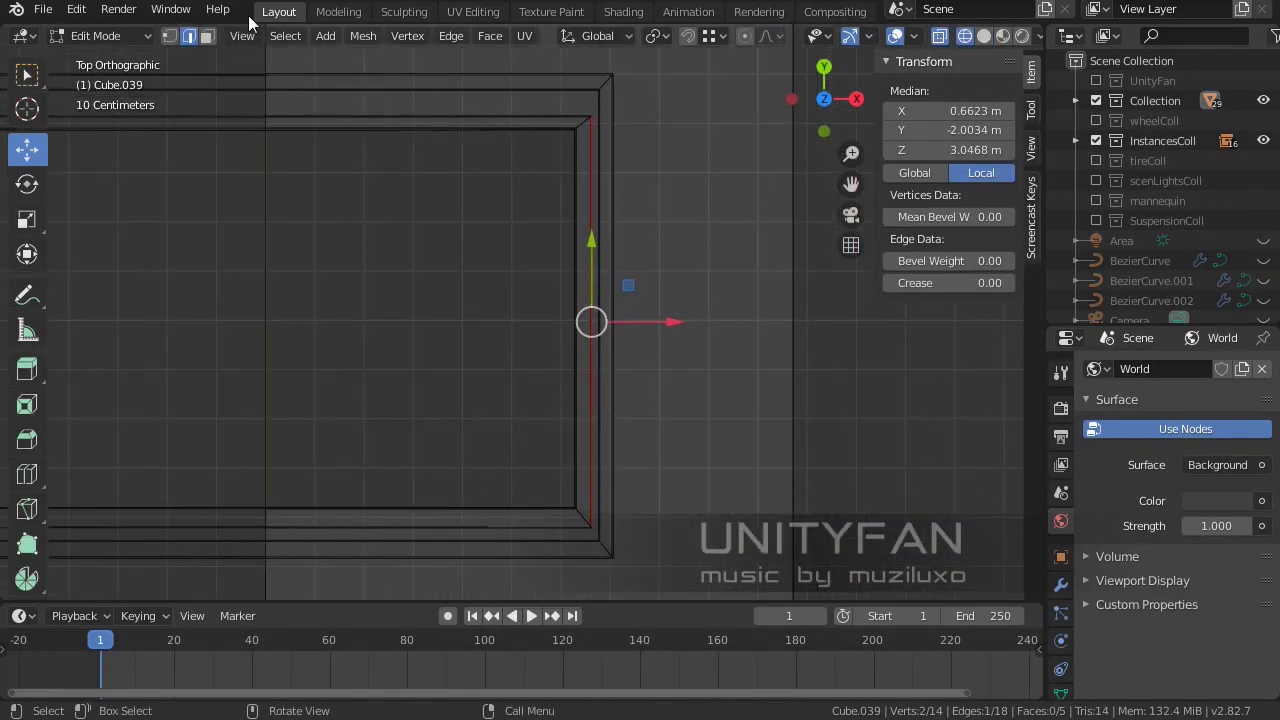
{"action": "left_click_drag", "start_coordinate": [677, 326], "coordinate": [696, 326]}
{"action": "mouse_move", "coordinate": [472, 514]}
{"action": "middle_mouse_down", "text": "shift"}
{"action": "mouse_move", "coordinate": [540, 361]}
{"action": "mouse_move", "coordinate": [609, 399]}
{"action": "mouse_move", "coordinate": [346, 248]}
{"action": "middle_mouse_up", "text": "shift"}
{"action": "left_click", "coordinate": [497, 333]}
Exit Edit Mode and return to solid shading to check the frame from above
{"action": "scroll", "coordinate": [609, 399], "scroll_direction": "down", "scroll_amount": 1}
{"action": "mouse_move", "coordinate": [476, 318]}
{"action": "middle_mouse_down"}
{"action": "mouse_move", "coordinate": [389, 340]}
{"action": "mouse_move", "coordinate": [337, 394]}
{"action": "mouse_move", "coordinate": [471, 357]}
{"action": "middle_mouse_up"}
{"action": "key", "text": "KP_5"}
{"action": "key", "text": "Tab"}
{"action": "key", "text": "shift+z"}
{"action": "key", "text": "KP_5"}
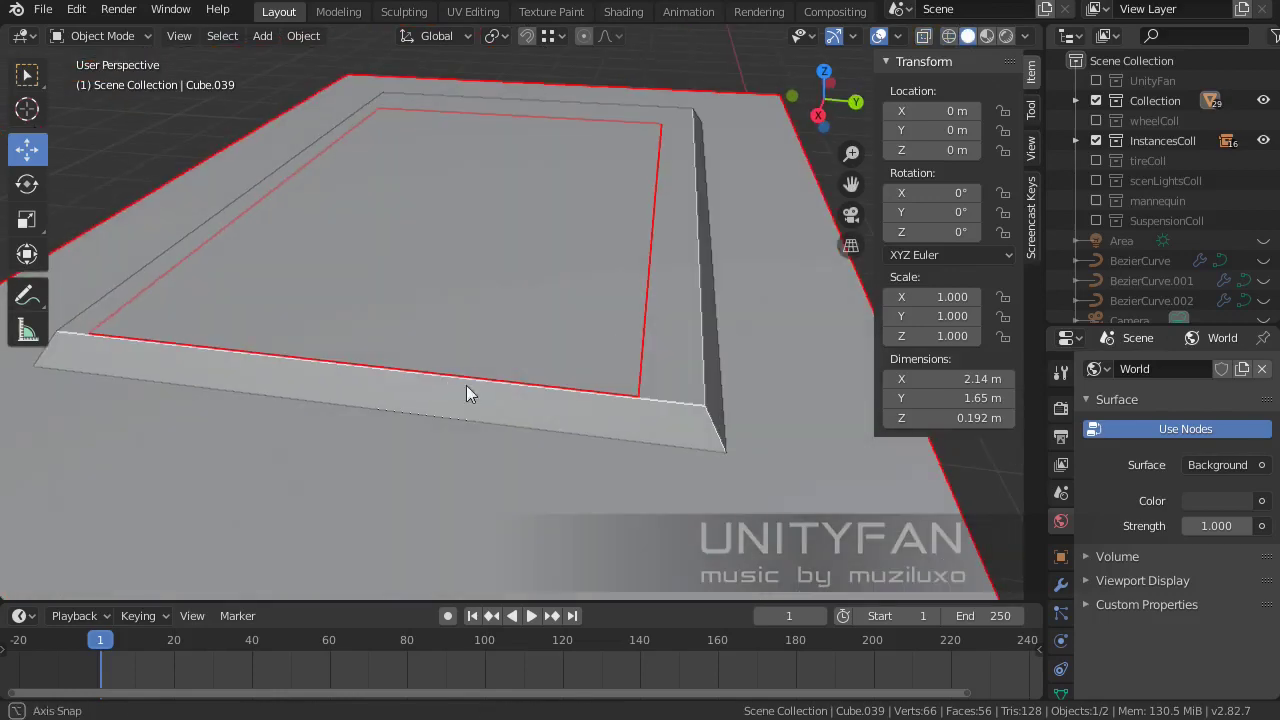
{"action": "scroll", "coordinate": [466, 385], "scroll_direction": "up", "scroll_amount": 2}
Re-enter Edit Mode in face select with X-ray on, viewing the rim from a low side angle
{"action": "key", "text": "Tab"}
{"action": "key", "text": "KP_7"}
{"action": "scroll", "coordinate": [449, 388], "scroll_direction": "down", "scroll_amount": 3}
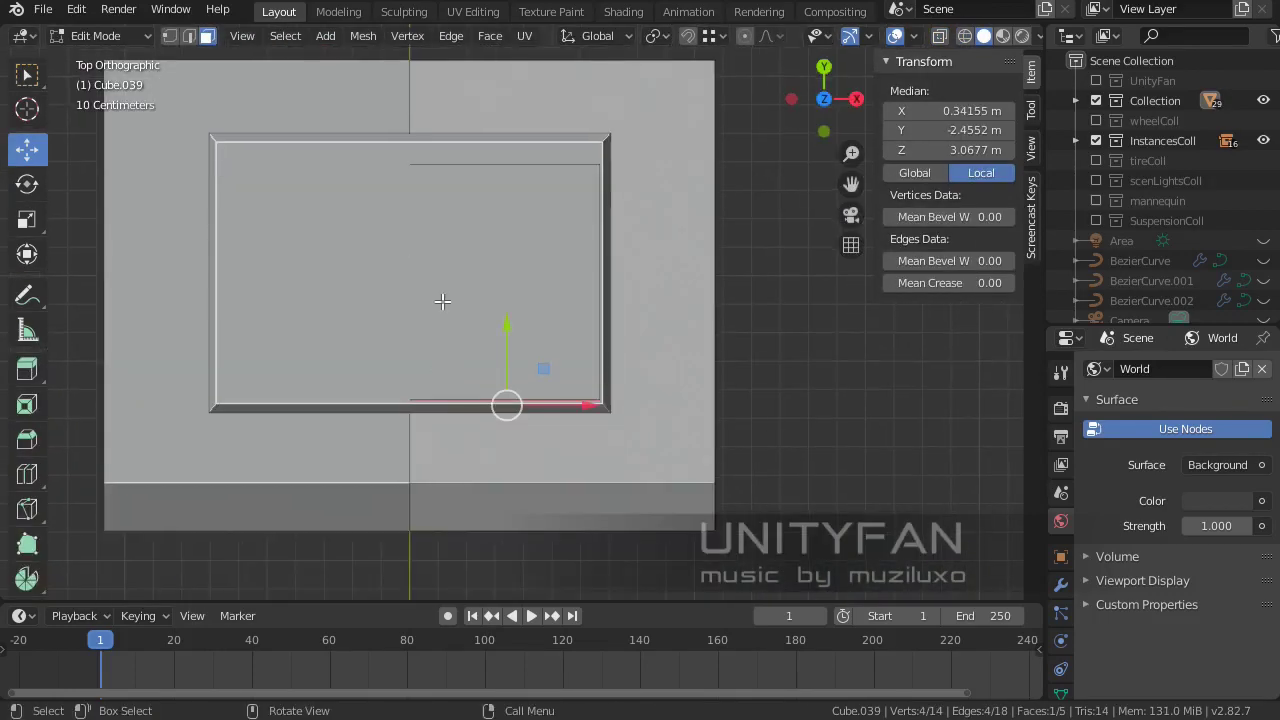
{"action": "scroll", "coordinate": [443, 297], "scroll_direction": "up", "scroll_amount": 2}
{"action": "middle_click_drag", "start_coordinate": [443, 300], "coordinate": [346, 194]}
{"action": "key", "text": "shift+z"}
{"action": "scroll", "coordinate": [300, 312], "scroll_direction": "up", "scroll_amount": 2}
{"action": "mouse_move", "coordinate": [300, 312]}
{"action": "middle_mouse_down"}
{"action": "mouse_move", "coordinate": [387, 282]}
{"action": "mouse_move", "coordinate": [517, 277]}
{"action": "mouse_move", "coordinate": [500, 263]}
{"action": "middle_mouse_up"}
{"action": "middle_click_drag", "start_coordinate": [400, 291], "coordinate": [537, 239]}
Lower the selected inner rim edges slightly along Z
{"action": "key", "text": "g"}
{"action": "key", "text": "z"}
{"action": "left_click", "coordinate": [400, 257]}
{"action": "scroll", "coordinate": [400, 257], "scroll_direction": "up", "scroll_amount": 3}
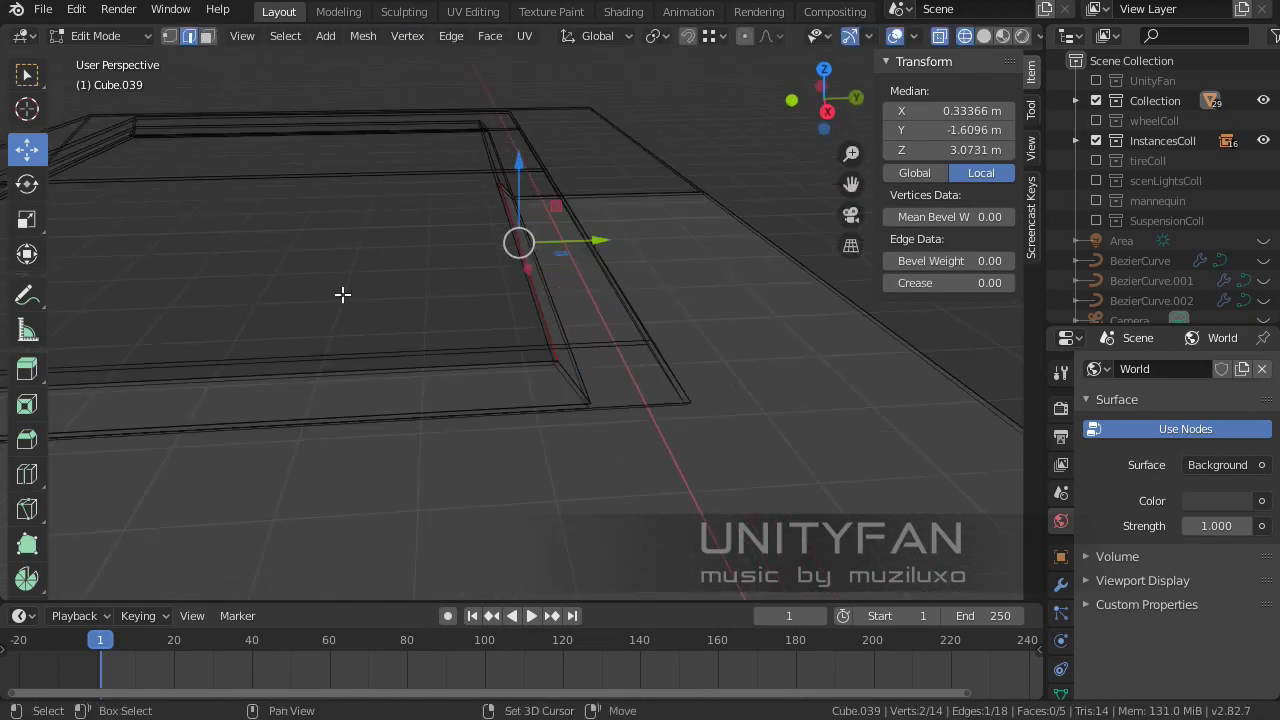
Fill a temporary face between two rim edges, then delete it and switch to vertex select
{"action": "middle_click_drag", "start_coordinate": [342, 294], "coordinate": [509, 289]}
{"action": "left_click", "coordinate": [509, 289], "text": "shift"}
{"action": "key", "text": "f"}
{"action": "middle_click_drag", "start_coordinate": [414, 280], "coordinate": [170, 55]}
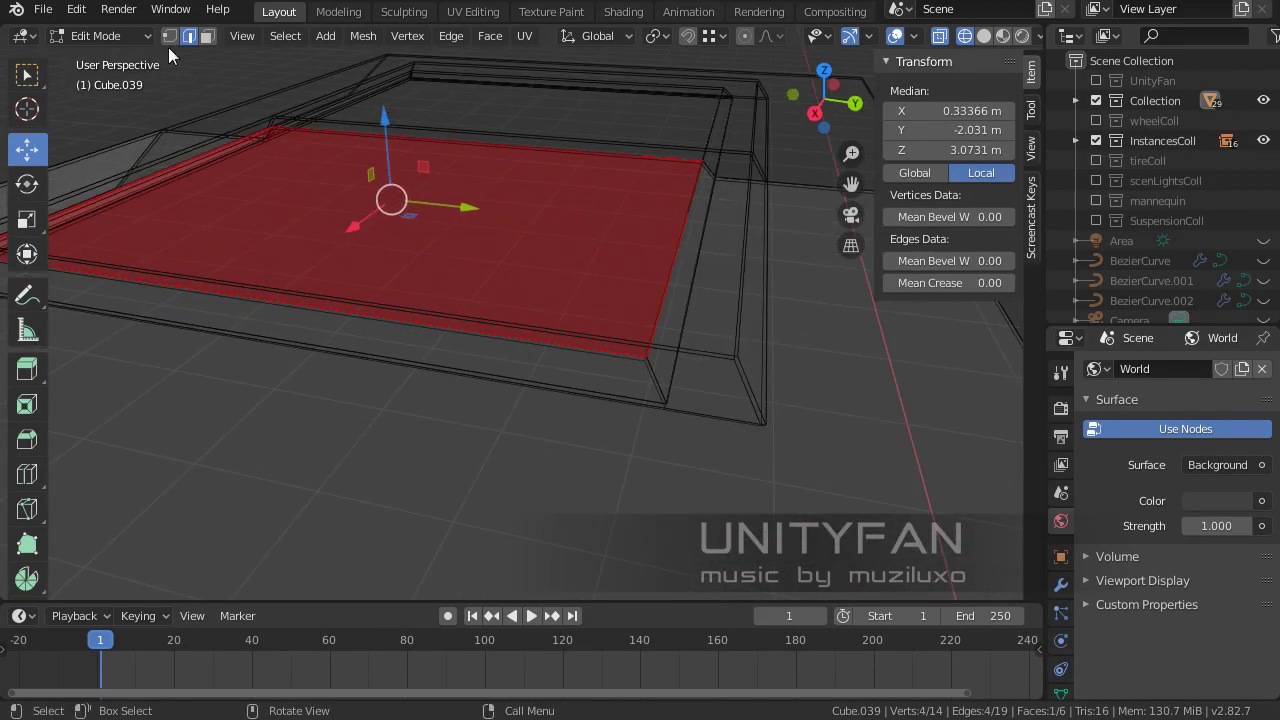
{"action": "middle_click_drag", "start_coordinate": [410, 257], "coordinate": [669, 358]}
{"action": "scroll", "coordinate": [669, 358], "scroll_direction": "up", "scroll_amount": 2}
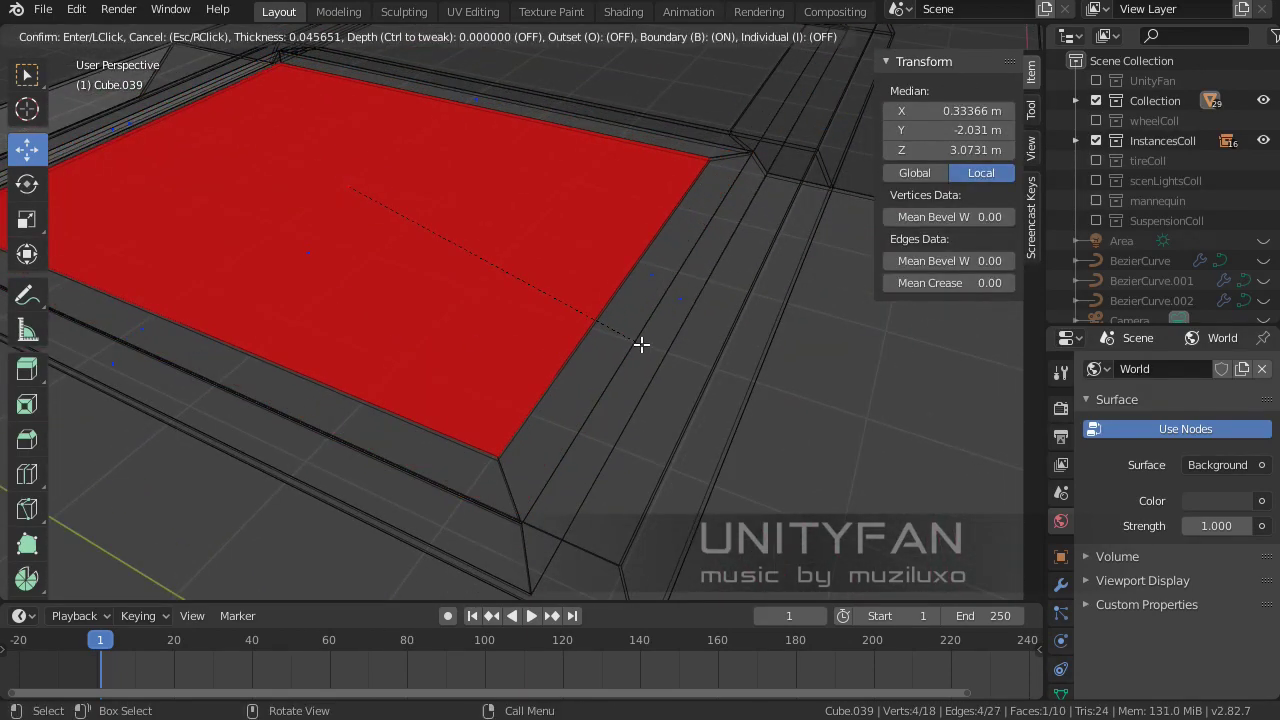
{"action": "mouse_move", "coordinate": [393, 246]}
{"action": "middle_mouse_down"}
{"action": "mouse_move", "coordinate": [417, 231]}
{"action": "mouse_move", "coordinate": [271, 269]}
{"action": "mouse_move", "coordinate": [631, 229]}
{"action": "mouse_move", "coordinate": [568, 382]}
{"action": "middle_mouse_up"}
{"action": "left_click", "coordinate": [419, 236]}
{"action": "key", "text": "1"}
{"action": "scroll", "coordinate": [526, 257], "scroll_direction": "down", "scroll_amount": 2}
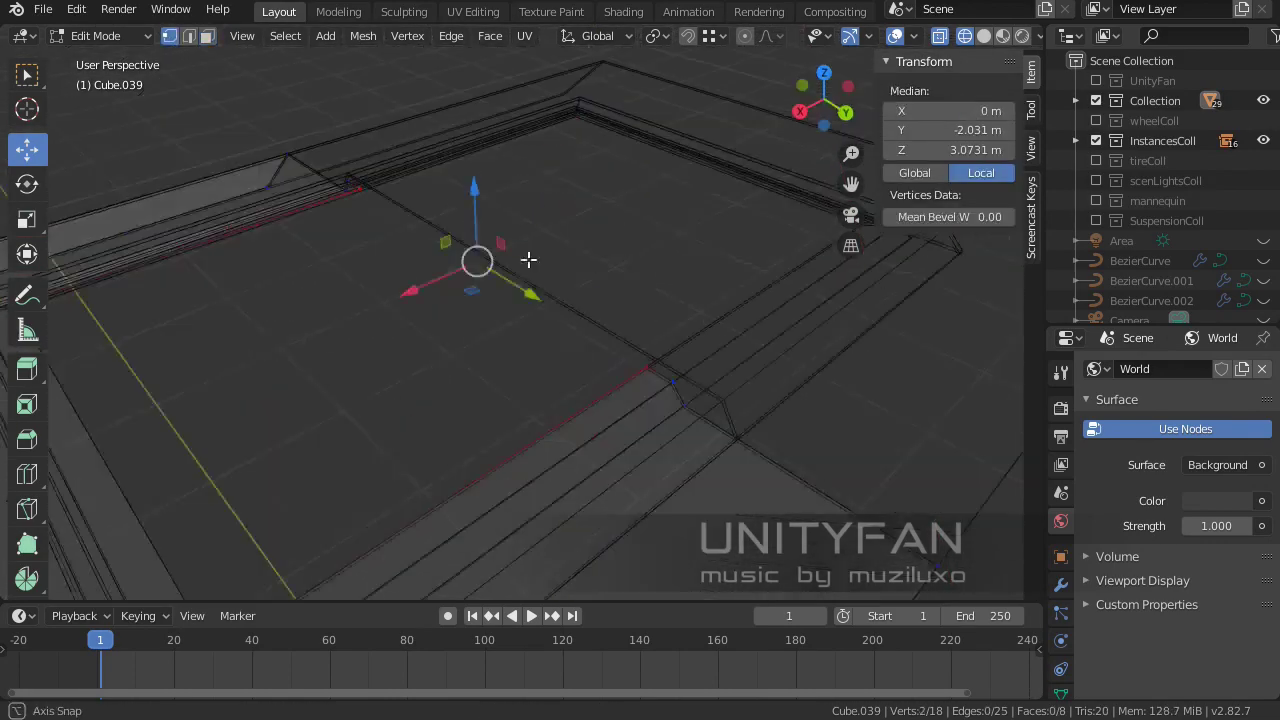
Delete the flat lid slab Cube.051 from inside the hatch frame
{"action": "key", "text": "Tab"}
{"action": "middle_click_drag", "start_coordinate": [526, 257], "coordinate": [658, 384]}
{"action": "mouse_move", "coordinate": [621, 281]}
{"action": "middle_mouse_down"}
{"action": "mouse_move", "coordinate": [640, 284]}
{"action": "mouse_move", "coordinate": [637, 310]}
{"action": "middle_mouse_up"}
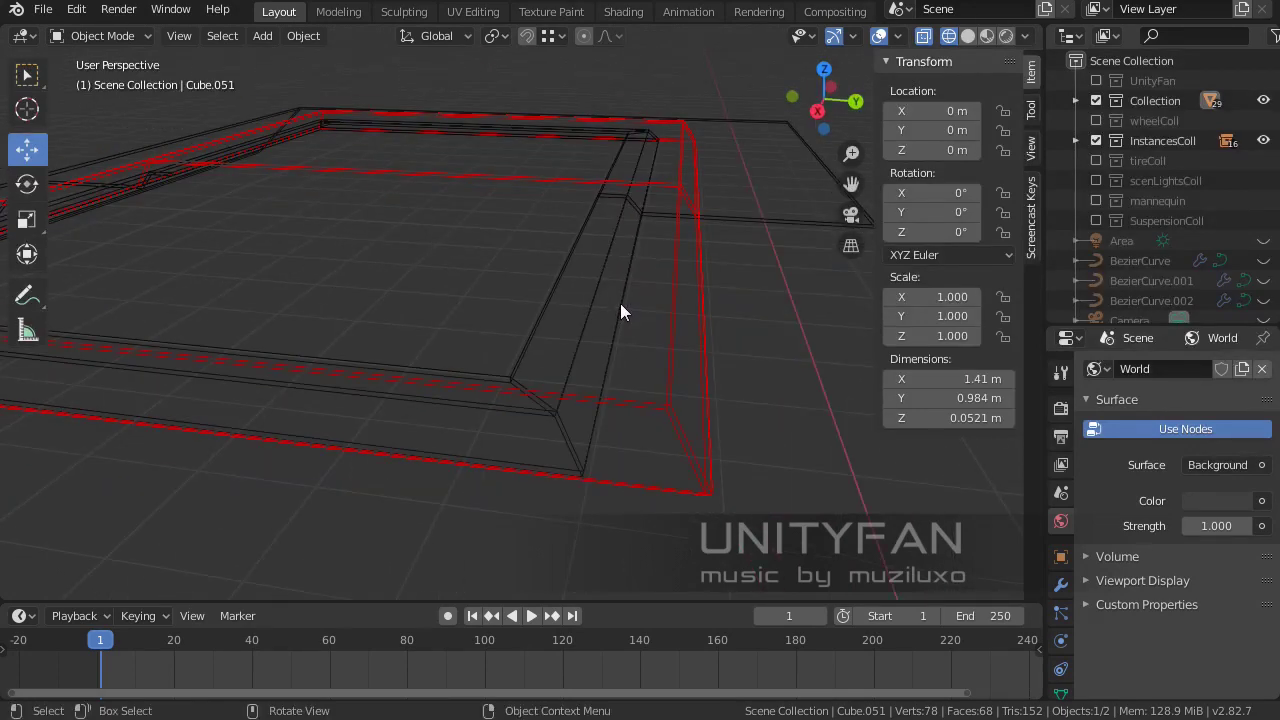
{"action": "left_click", "coordinate": [620, 303]}
{"action": "scroll", "coordinate": [615, 303], "scroll_direction": "up", "scroll_amount": 2}
{"action": "key", "text": "Tab"}
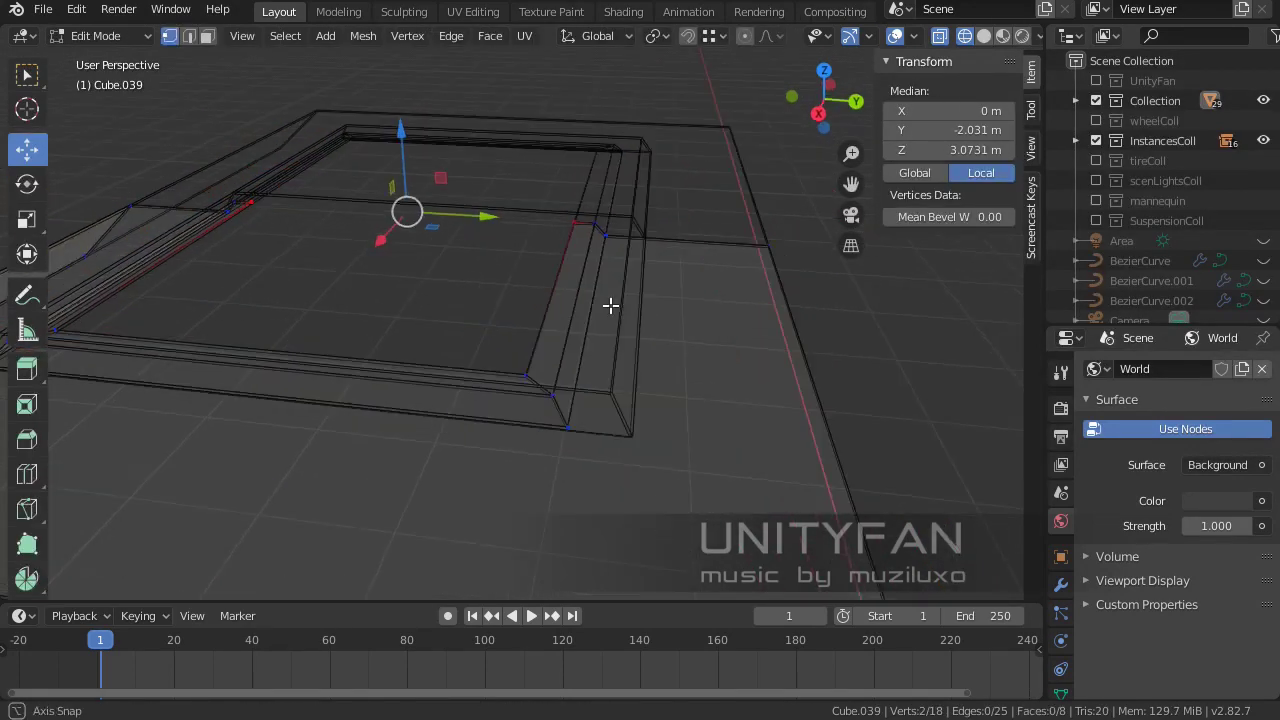
{"action": "scroll", "coordinate": [612, 301], "scroll_direction": "up", "scroll_amount": 1}
{"action": "key", "text": "Tab"}
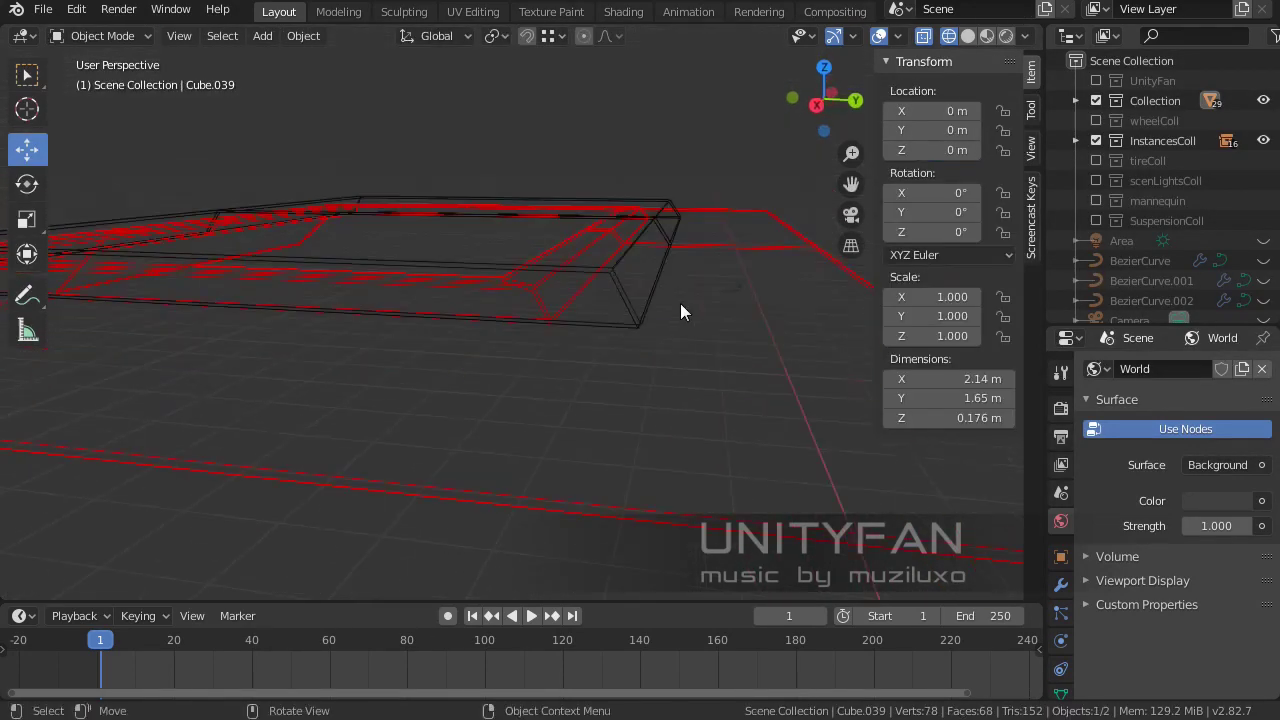
{"action": "left_click", "coordinate": [612, 278]}
{"action": "mouse_move", "coordinate": [612, 278]}
{"action": "middle_mouse_down"}
{"action": "mouse_move", "coordinate": [684, 323]}
{"action": "mouse_move", "coordinate": [557, 271]}
{"action": "mouse_move", "coordinate": [634, 429]}
{"action": "mouse_move", "coordinate": [549, 349]}
{"action": "mouse_move", "coordinate": [531, 352]}
{"action": "middle_mouse_up"}
{"action": "key", "text": "shift+z"}
{"action": "key", "text": "h"}
{"action": "left_click", "coordinate": [515, 345]}
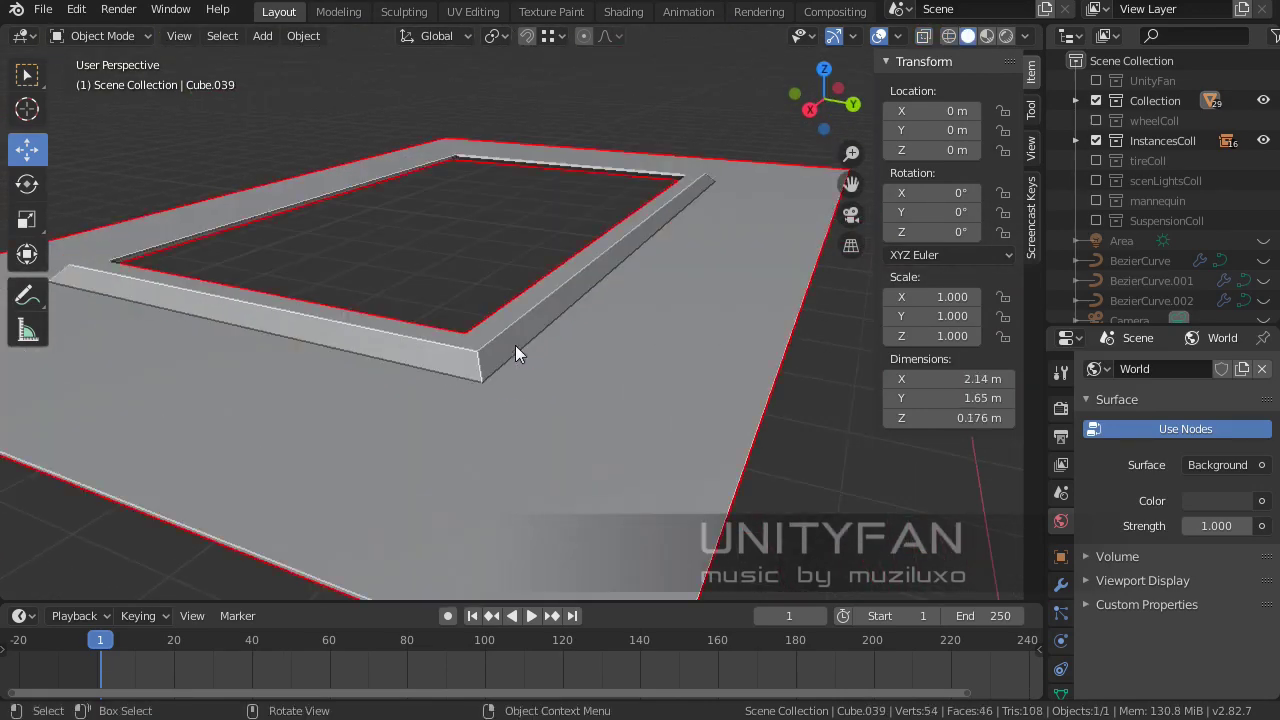
Cut a new edge loop around the frame's inner rim and raise it upward
{"action": "key", "text": "Tab"}
{"action": "key", "text": "shift+space"}
{"action": "key", "text": "g"}
{"action": "middle_click_drag", "start_coordinate": [492, 210], "coordinate": [492, 253]}
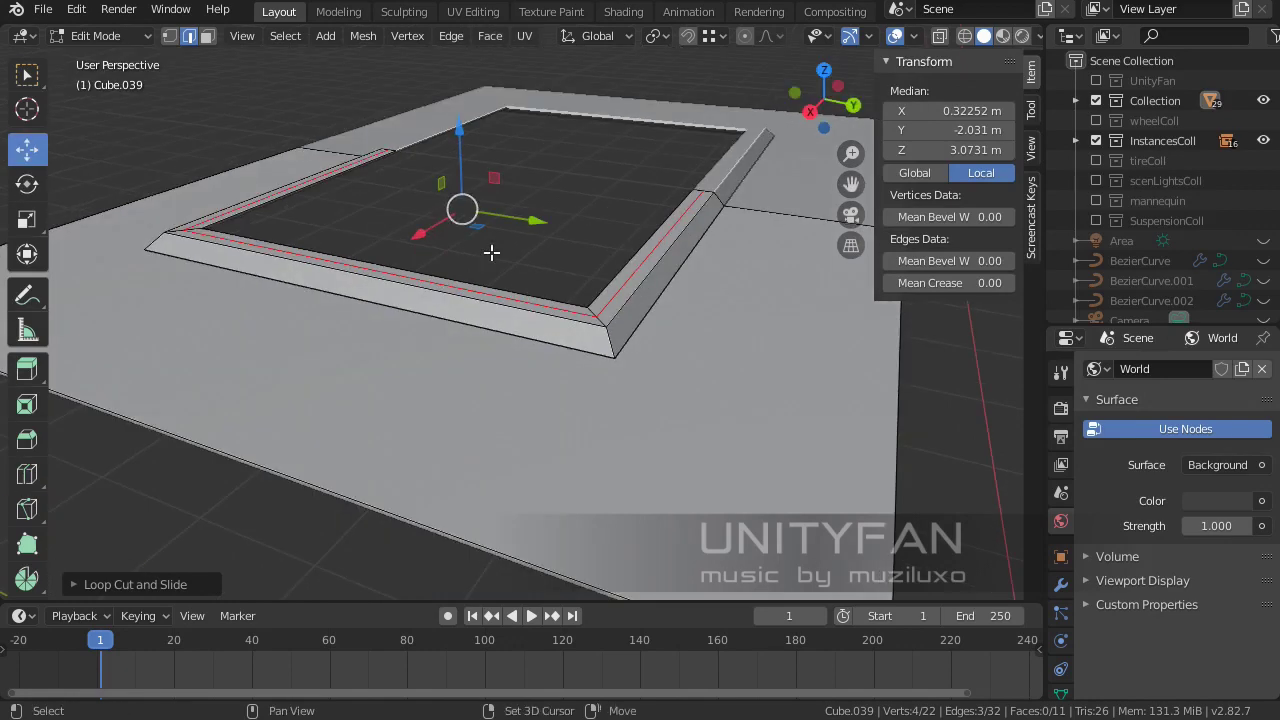
{"action": "left_click_drag", "start_coordinate": [455, 138], "coordinate": [562, 301]}
Duplicate the inner rim edge loop and separate it into its own object
{"action": "left_click", "coordinate": [588, 303], "text": "alt"}
{"action": "key", "text": "x"}
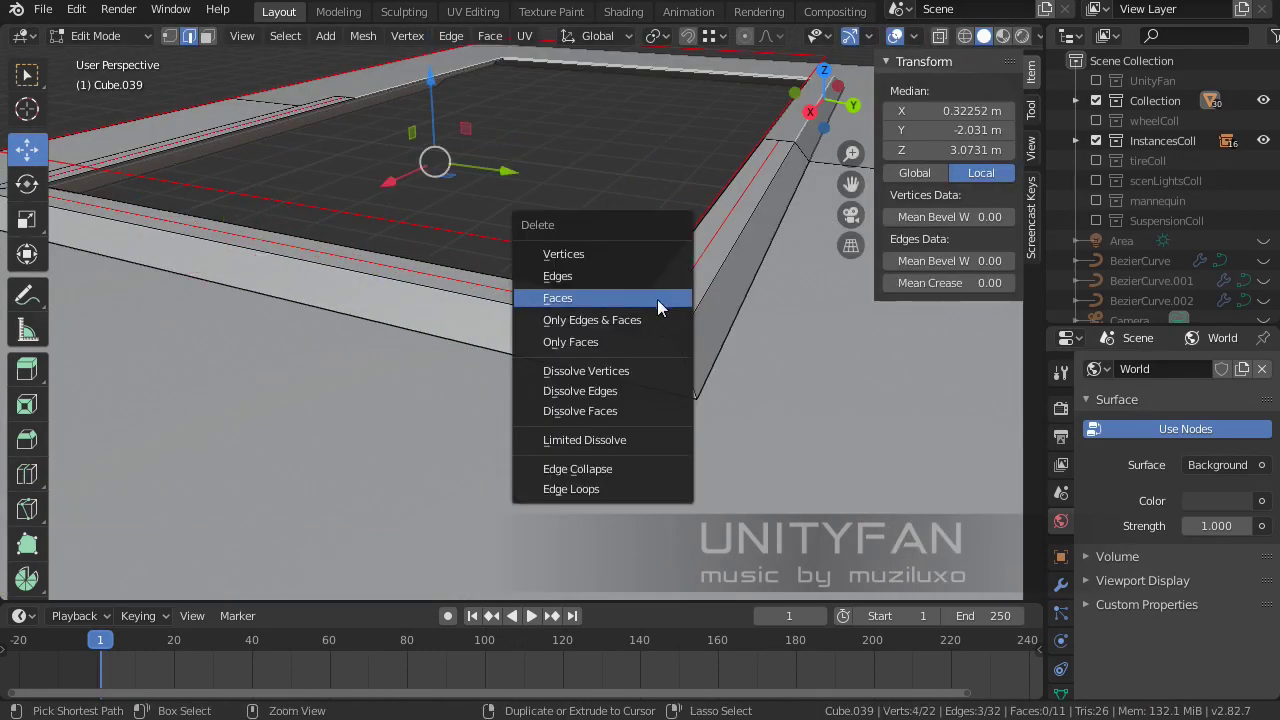
{"action": "key", "text": "Escape"}
{"action": "key", "text": "Tab"}
{"action": "right_click", "coordinate": [430, 330]}
{"action": "key", "text": "Escape"}
{"action": "key", "text": "Tab"}
{"action": "left_click", "coordinate": [607, 318], "text": "alt"}
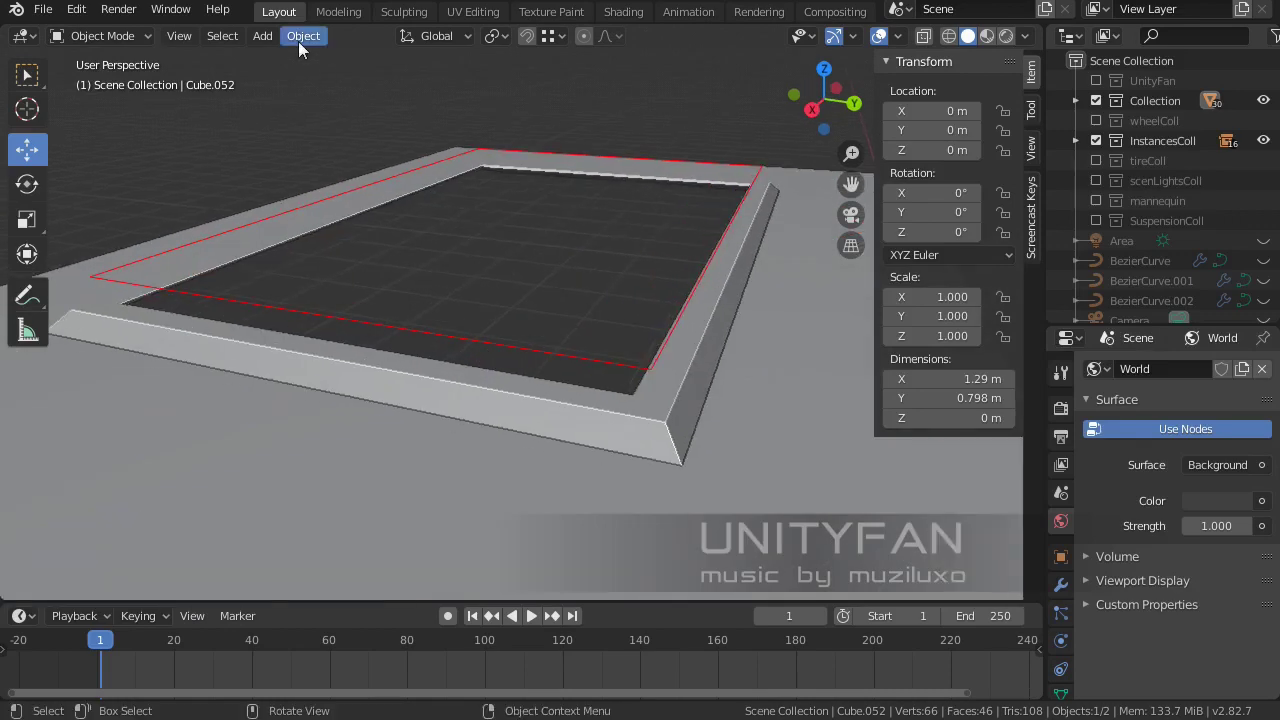
Convert the separated rim outline, Cube.052, into a curve and clear its point selection
{"action": "left_click", "coordinate": [298, 41]}
{"action": "mouse_move", "coordinate": [336, 562]}
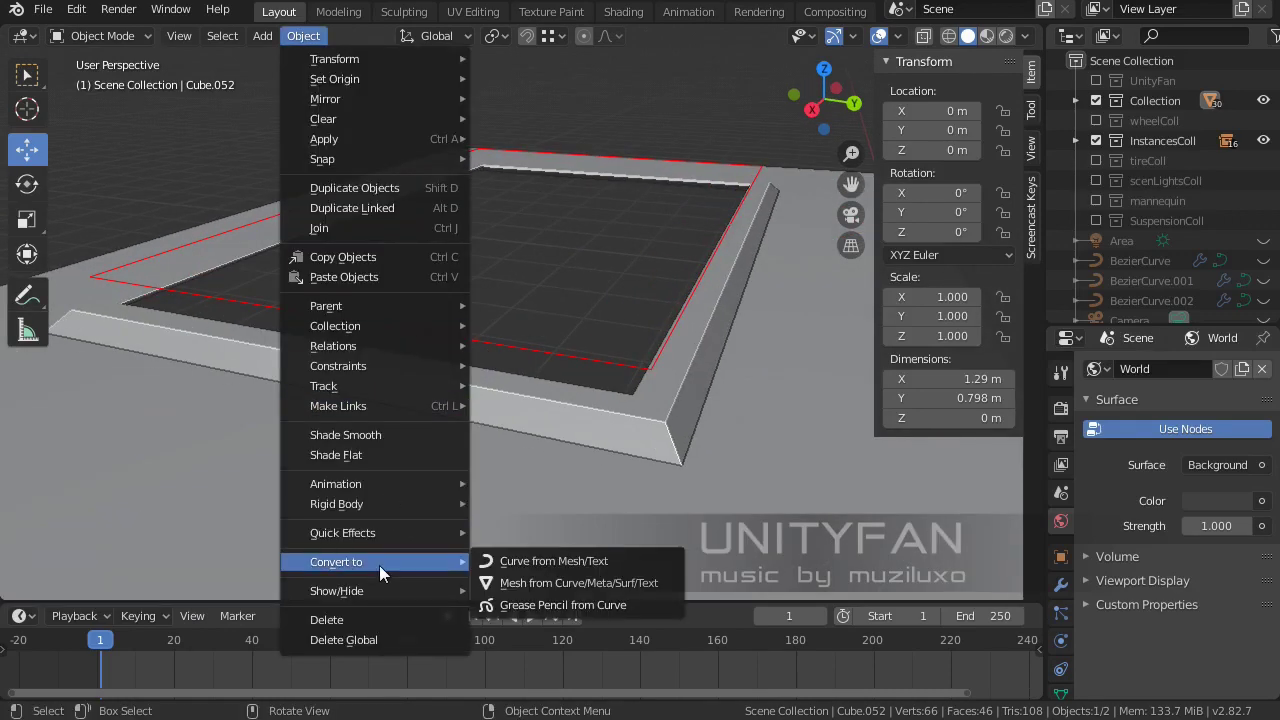
{"action": "left_click", "coordinate": [540, 561]}
{"action": "key", "text": "Tab"}
{"action": "middle_click_drag", "start_coordinate": [594, 423], "coordinate": [536, 395]}
{"action": "key", "text": "alt+a"}
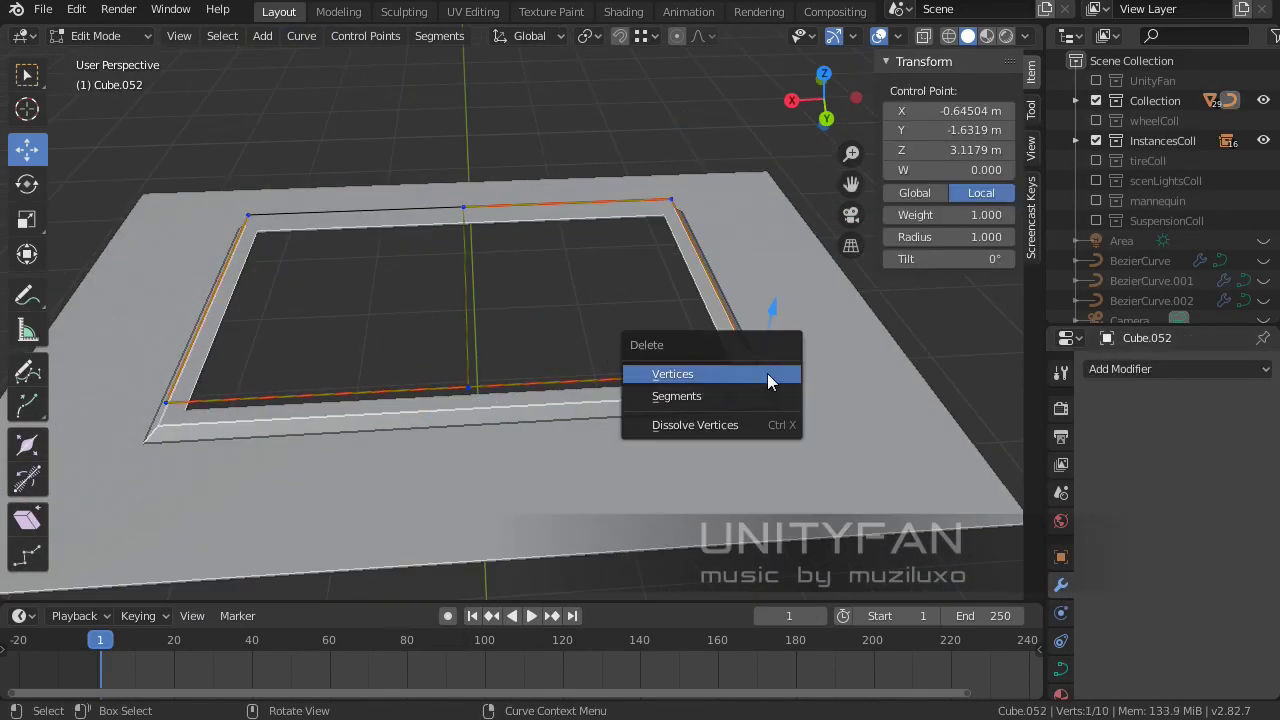
Reposition the rim curve's control points along the hatch frame
{"action": "left_click", "coordinate": [396, 398]}
{"action": "middle_click_drag", "start_coordinate": [396, 398], "coordinate": [553, 415]}
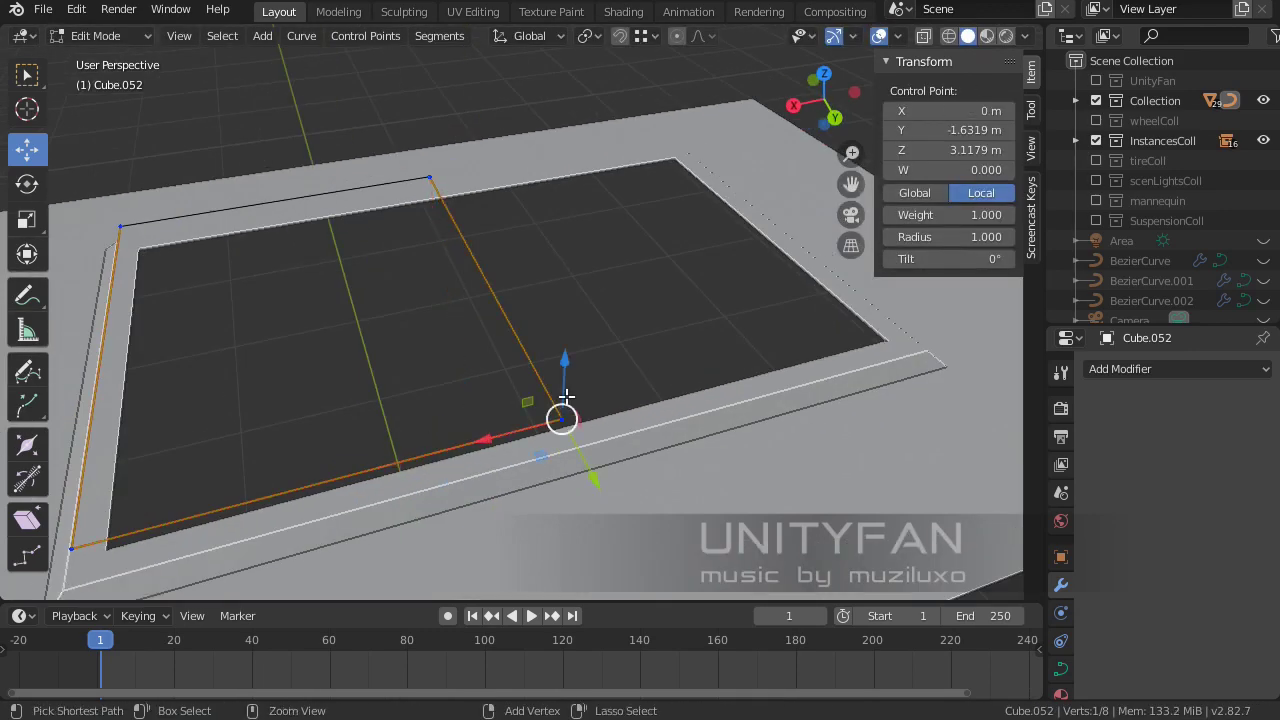
{"action": "mouse_move", "coordinate": [465, 221]}
{"action": "middle_mouse_down"}
{"action": "mouse_move", "coordinate": [551, 311]}
{"action": "mouse_move", "coordinate": [566, 269]}
{"action": "middle_mouse_up"}
{"action": "key", "text": "Tab"}
{"action": "key", "text": "Tab"}
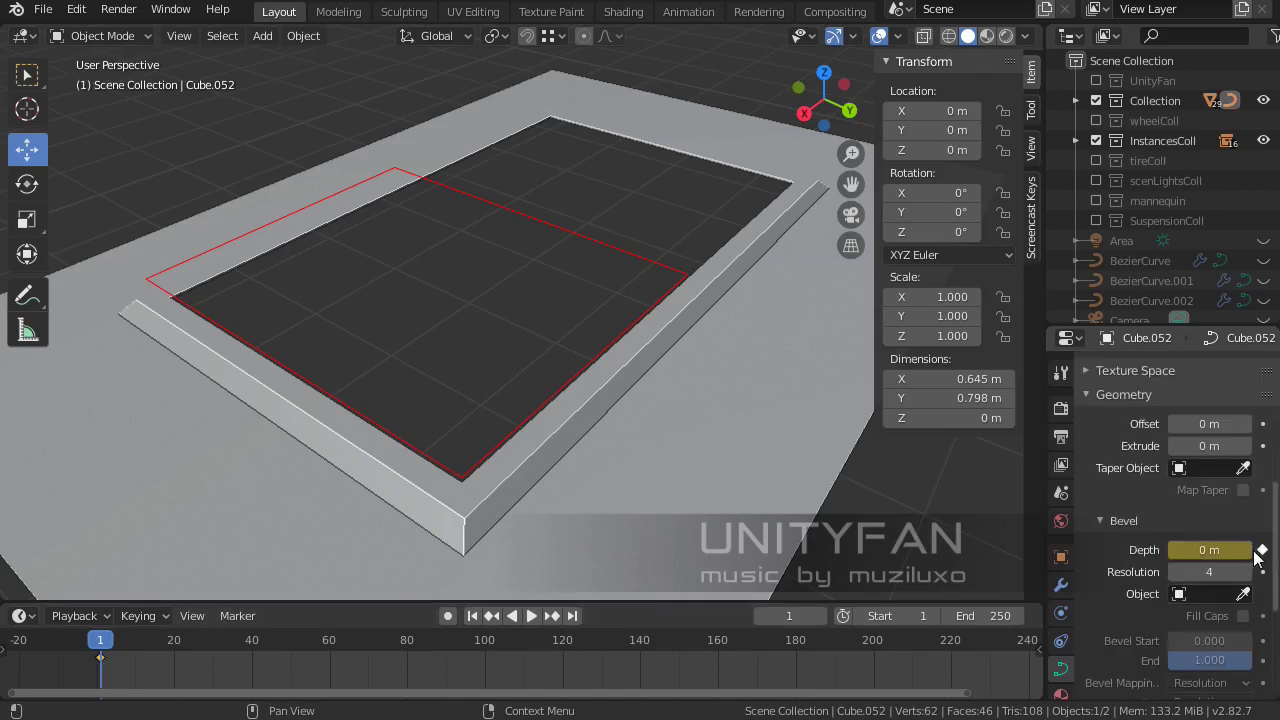
{"action": "mouse_move", "coordinate": [520, 380]}
{"action": "middle_mouse_down"}
{"action": "mouse_move", "coordinate": [465, 363]}
{"action": "mouse_move", "coordinate": [188, 3]}
{"action": "middle_mouse_up"}
{"action": "key", "text": "Tab"}
{"action": "left_click", "coordinate": [586, 213]}
{"action": "middle_click_drag", "start_coordinate": [586, 213], "coordinate": [556, 404]}
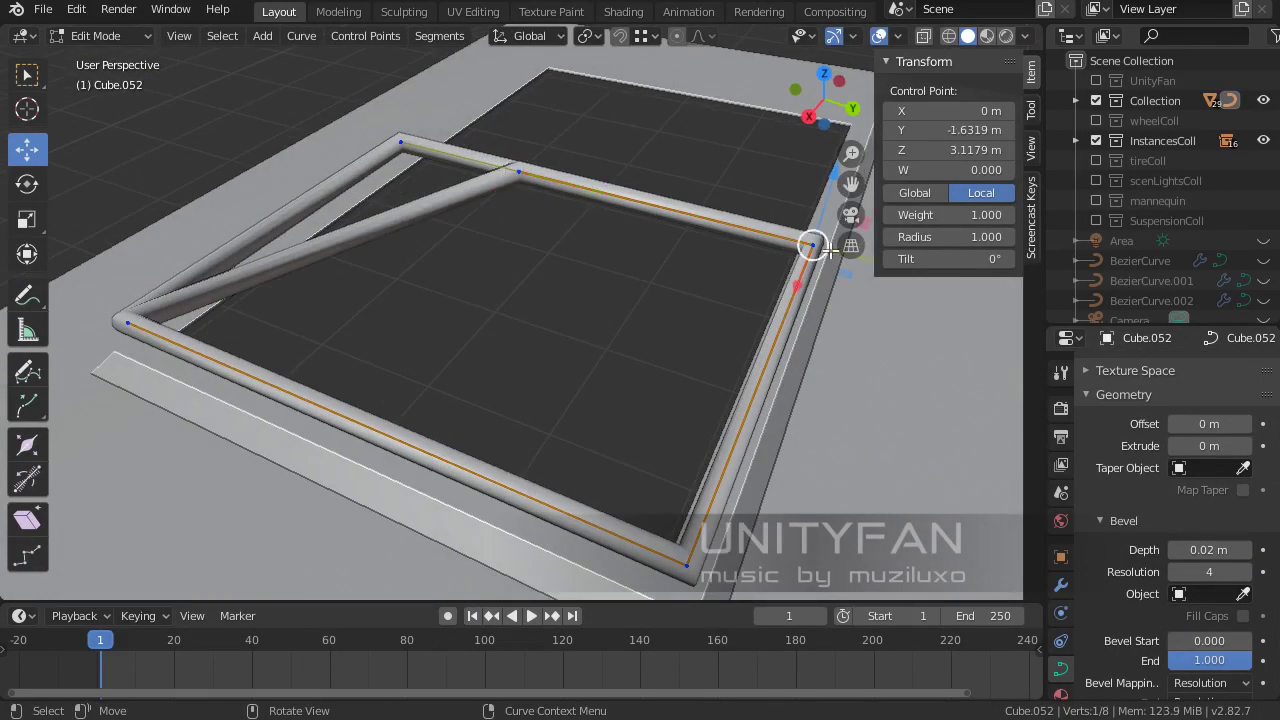
Straighten the diagonal bar and delete the middle bar's control points, leaving an open-ended tube
{"action": "left_click", "coordinate": [284, 352]}
{"action": "scroll", "coordinate": [487, 340], "scroll_direction": "up", "scroll_amount": 1}
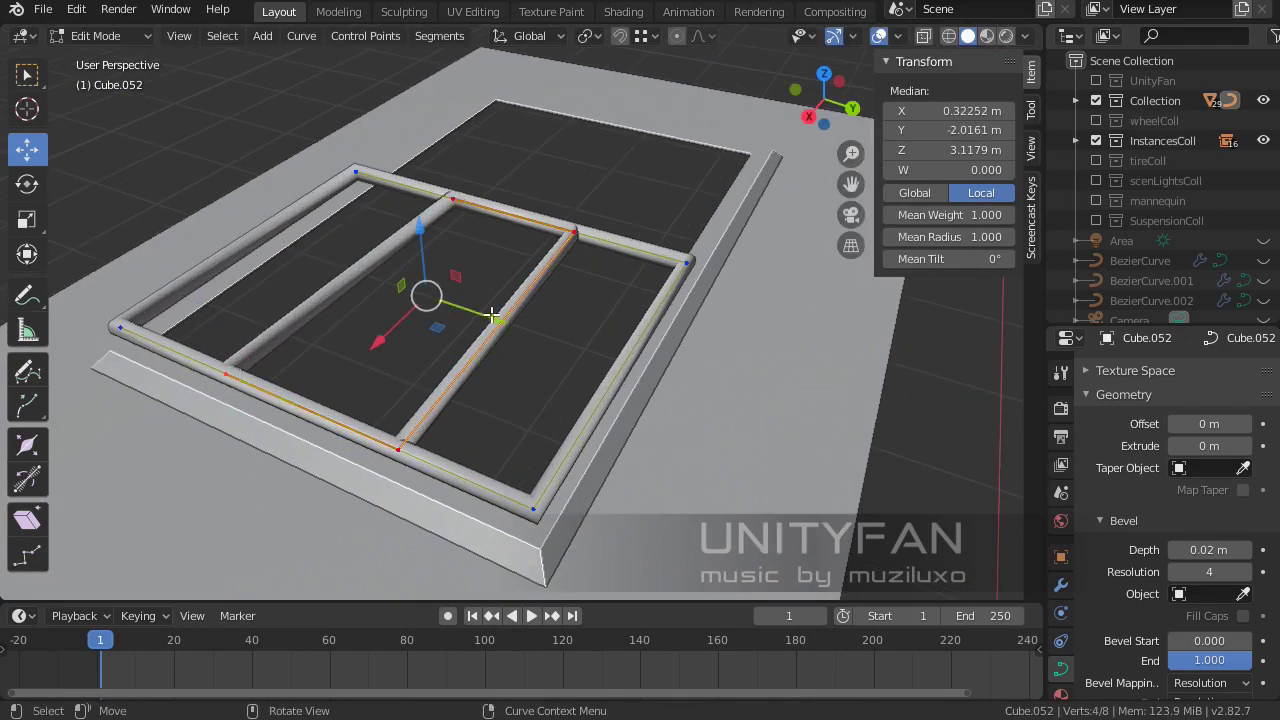
{"action": "key", "text": "x"}
{"action": "middle_click_drag", "start_coordinate": [492, 314], "coordinate": [443, 327]}
{"action": "left_click", "coordinate": [297, 172]}
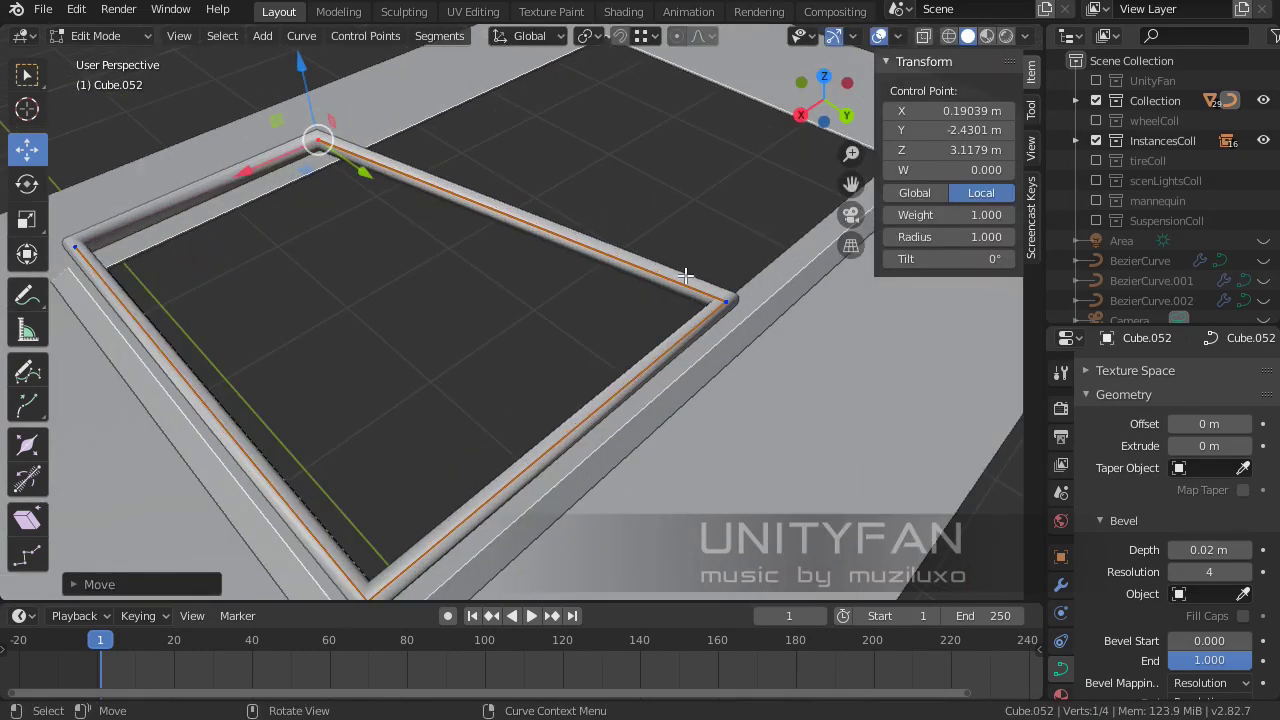
{"action": "mouse_move", "coordinate": [297, 172]}
{"action": "middle_mouse_down"}
{"action": "mouse_move", "coordinate": [443, 306]}
{"action": "mouse_move", "coordinate": [382, 220]}
{"action": "middle_mouse_up"}
{"action": "key", "text": "Tab"}
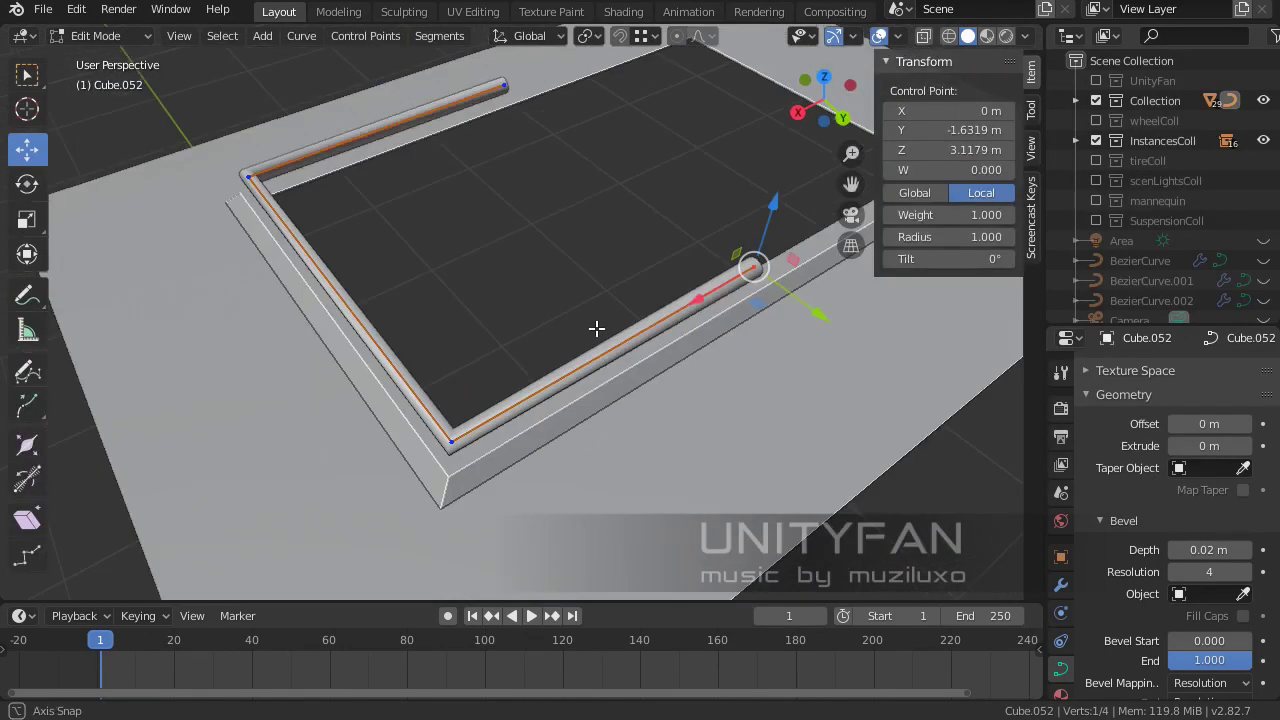
{"action": "mouse_move", "coordinate": [597, 329]}
{"action": "middle_mouse_down"}
{"action": "mouse_move", "coordinate": [462, 443]}
{"action": "mouse_move", "coordinate": [652, 354]}
{"action": "middle_mouse_up"}
Add a Mirror modifier to the rim tube to complete the frame
{"action": "key", "text": "Tab"}
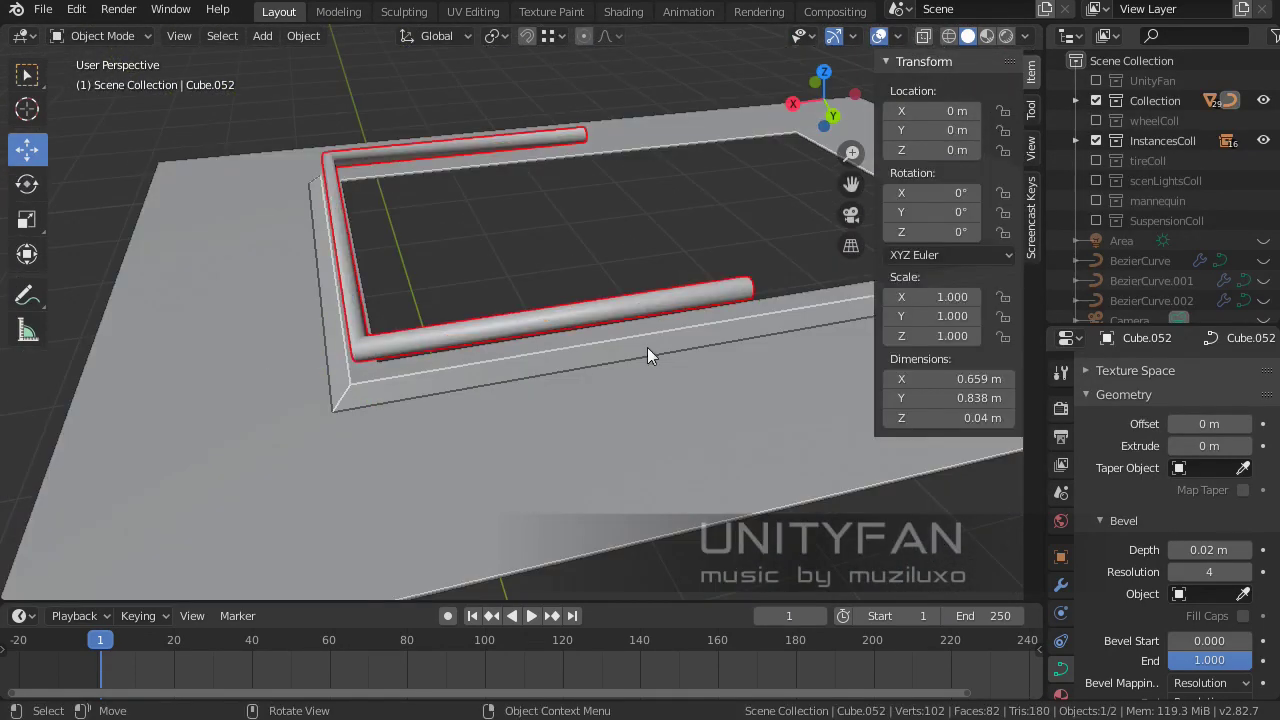
{"action": "left_click", "coordinate": [1061, 554]}
{"action": "left_click", "coordinate": [1128, 369]}
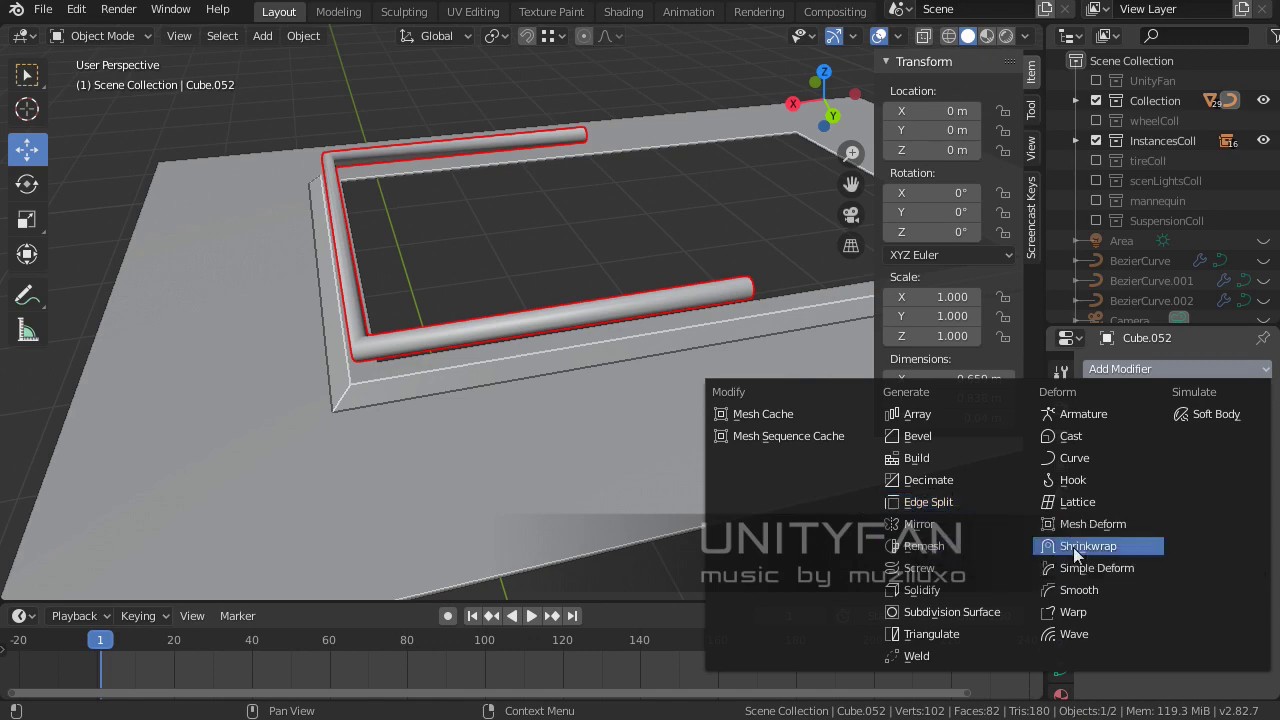
{"action": "left_click", "coordinate": [1120, 369]}
{"action": "left_click", "coordinate": [919, 524]}
{"action": "left_click", "coordinate": [1091, 398]}
Subdivide curve segments and move the new points toward the corners
{"action": "key", "text": "Tab"}
{"action": "mouse_move", "coordinate": [618, 361]}
{"action": "middle_mouse_down"}
{"action": "mouse_move", "coordinate": [575, 390]}
{"action": "mouse_move", "coordinate": [534, 200]}
{"action": "middle_mouse_up"}
{"action": "right_click", "coordinate": [534, 187]}
{"action": "left_click", "coordinate": [534, 187]}
{"action": "left_click_drag", "start_coordinate": [545, 345], "coordinate": [537, 351]}
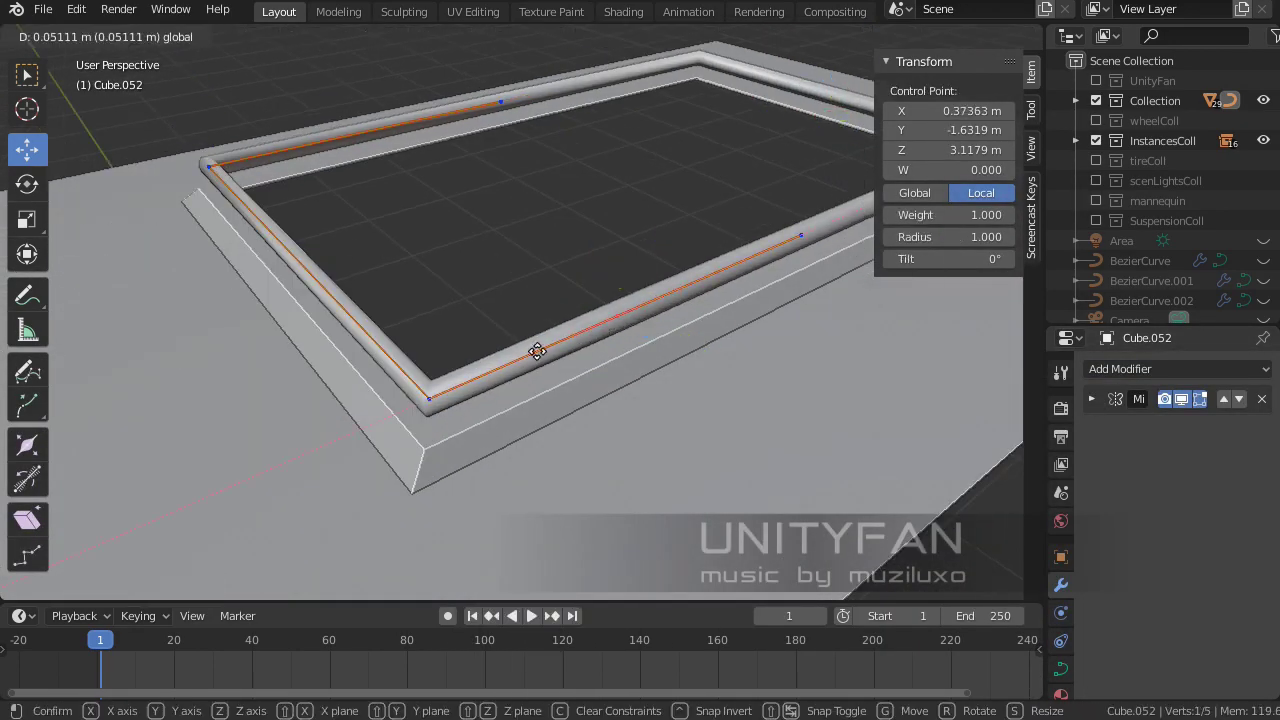
{"action": "left_click", "coordinate": [537, 351]}
{"action": "middle_click_drag", "start_coordinate": [537, 351], "coordinate": [215, 183]}
{"action": "right_click", "coordinate": [215, 183]}
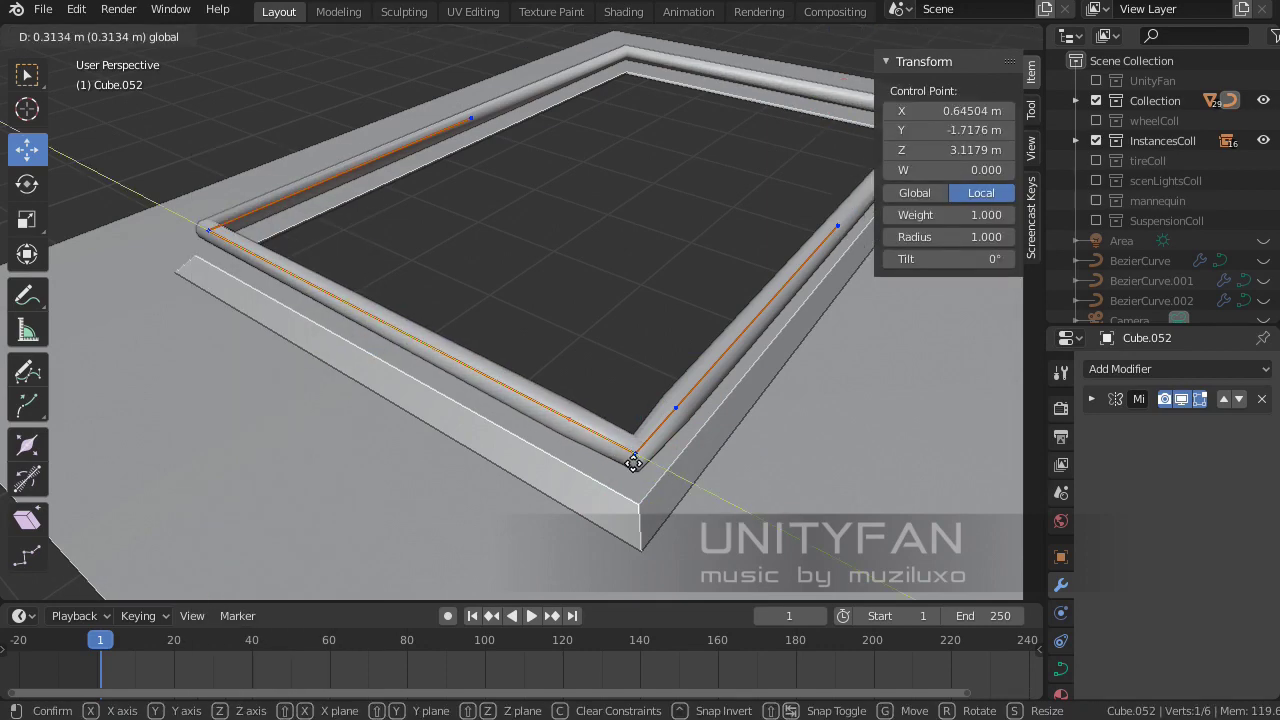
{"action": "left_click", "coordinate": [634, 463]}
{"action": "middle_click_drag", "start_coordinate": [634, 463], "coordinate": [766, 377]}
{"action": "right_click", "coordinate": [480, 251]}
{"action": "left_click", "coordinate": [480, 251]}
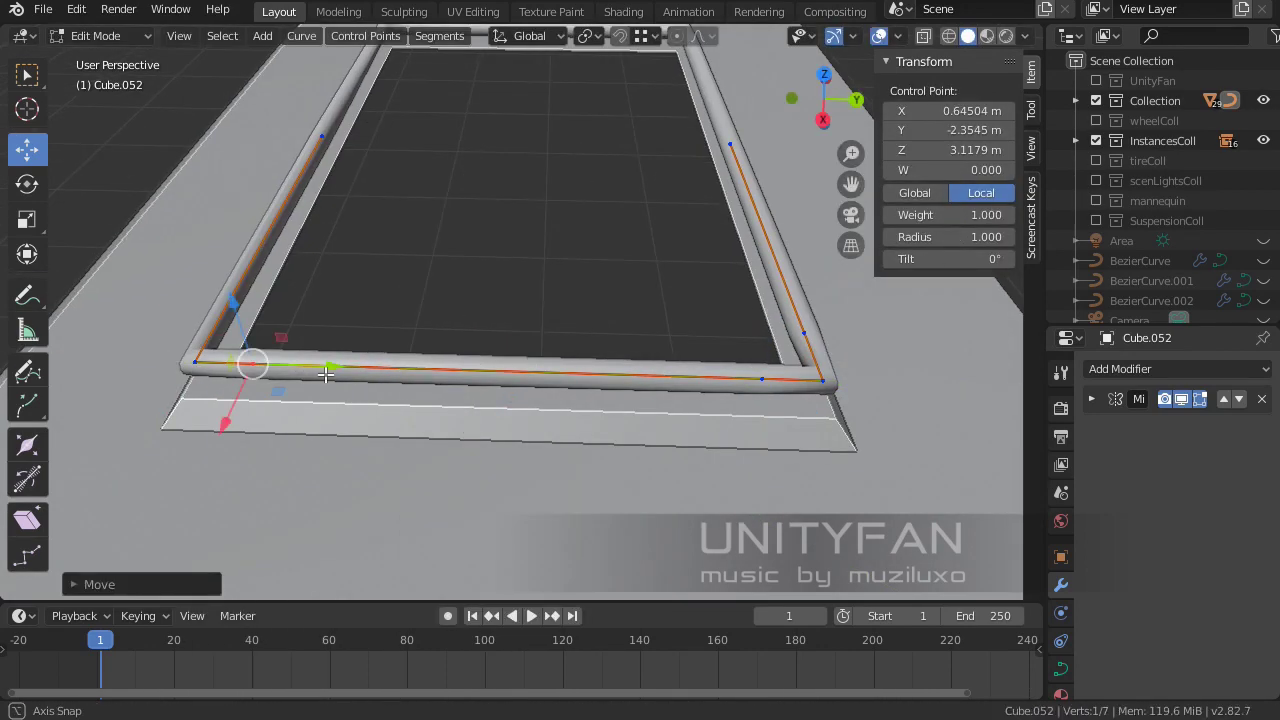
{"action": "left_click", "coordinate": [326, 373]}
Subdivide one more segment and place its point at the frame's edge
{"action": "middle_click_drag", "start_coordinate": [326, 373], "coordinate": [130, 186]}
{"action": "right_click", "coordinate": [130, 186]}
{"action": "left_click", "coordinate": [130, 186]}
{"action": "left_click", "coordinate": [551, 492]}
{"action": "middle_click_drag", "start_coordinate": [551, 492], "coordinate": [400, 471]}
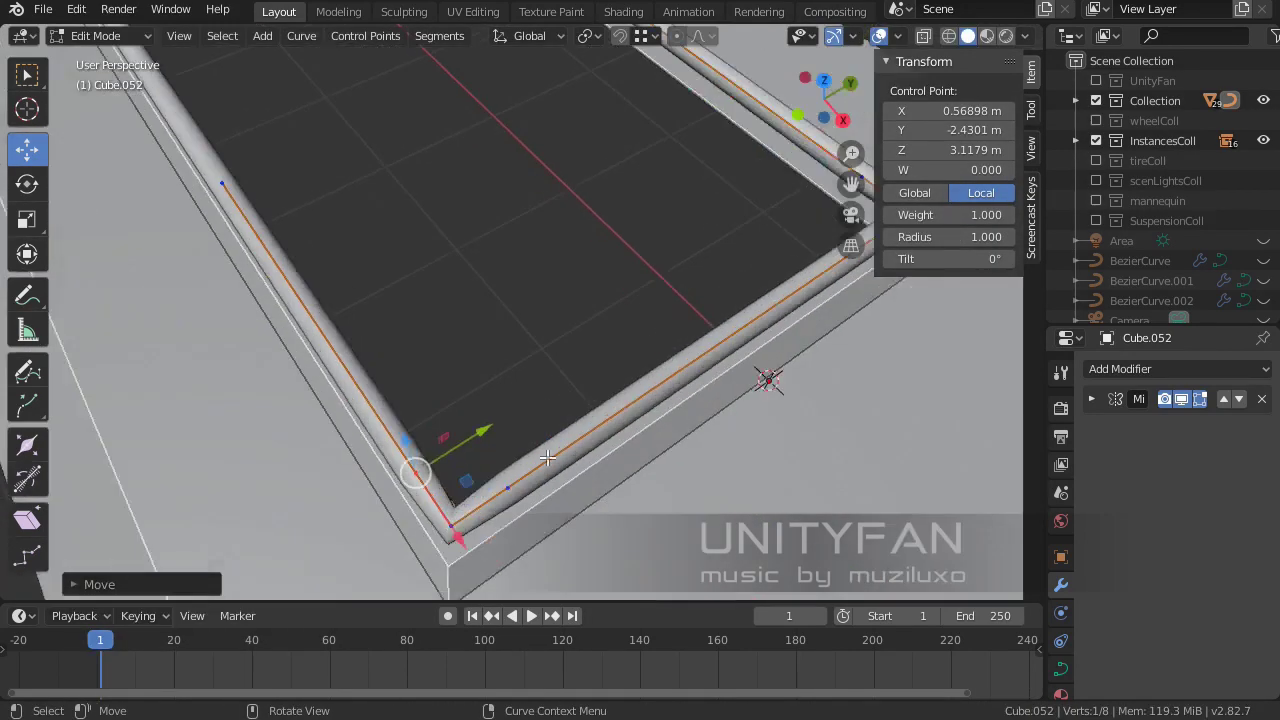
{"action": "scroll", "coordinate": [573, 428], "scroll_direction": "up", "scroll_amount": 2}
{"action": "scroll", "coordinate": [590, 390], "scroll_direction": "down", "scroll_amount": 3}
{"action": "scroll", "coordinate": [706, 434], "scroll_direction": "down", "scroll_amount": 2}
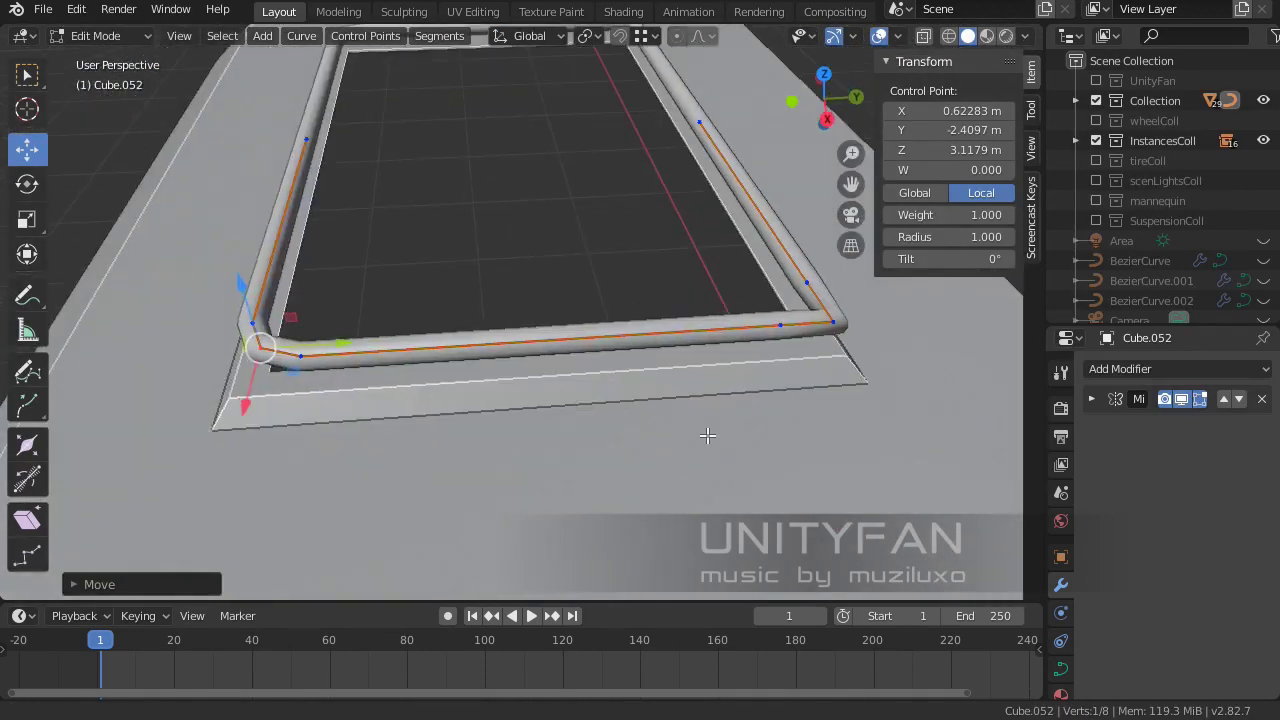
{"action": "middle_click_drag", "start_coordinate": [706, 434], "coordinate": [551, 266]}
Move a corner control point to round off the tube's corner
{"action": "key", "text": "Tab"}
{"action": "key", "text": "Tab"}
{"action": "key", "text": "a"}
{"action": "key", "text": "g"}
{"action": "left_click", "coordinate": [523, 508]}
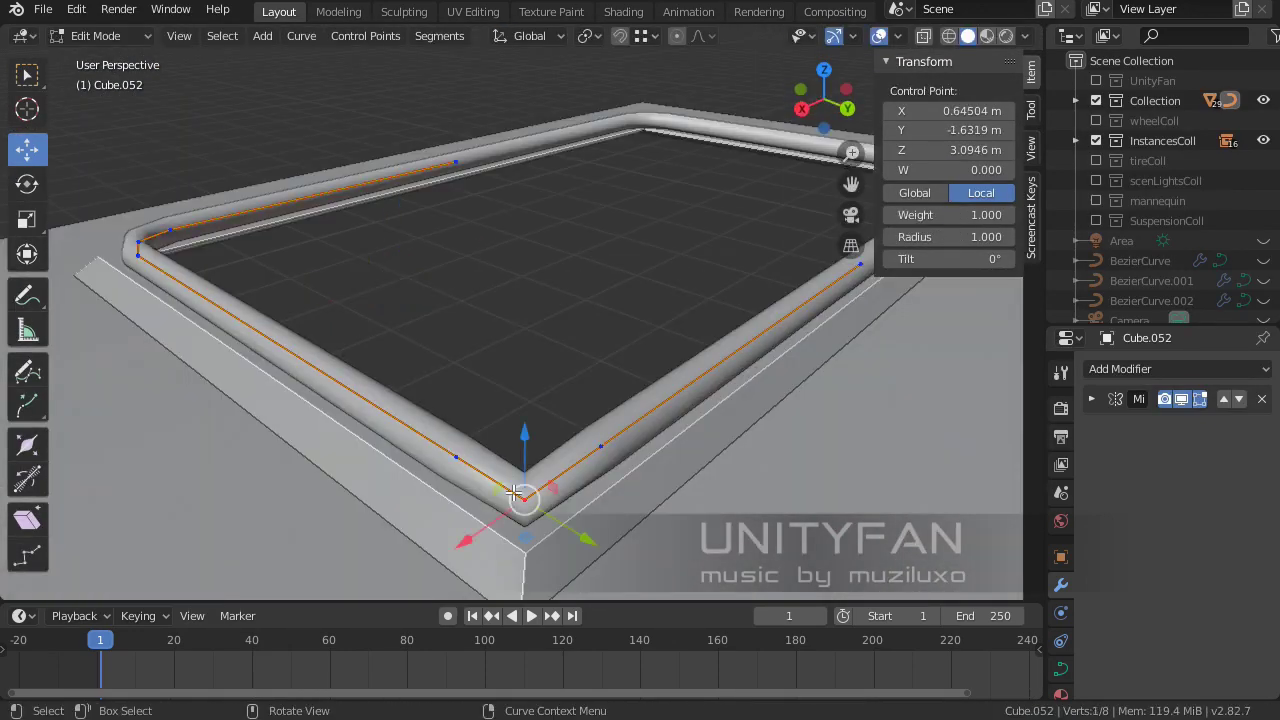
{"action": "key", "text": "g"}
{"action": "left_click", "coordinate": [526, 327]}
{"action": "key", "text": "Tab"}
{"action": "middle_click_drag", "start_coordinate": [526, 327], "coordinate": [560, 310]}
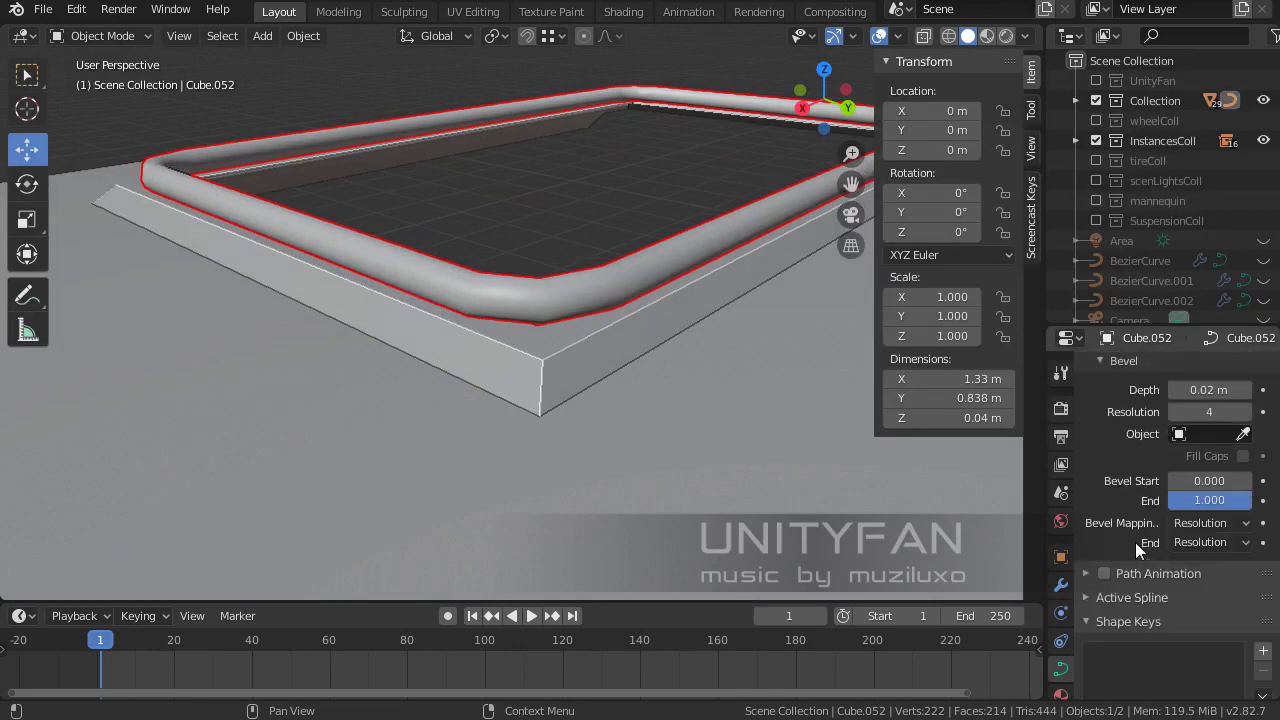
Move a corner control point of the rim curve to follow the hatch's chamfered corner
{"action": "scroll", "coordinate": [1135, 542], "scroll_direction": "up", "scroll_amount": 2}
{"action": "scroll", "coordinate": [1214, 498], "scroll_direction": "up", "scroll_amount": 1}
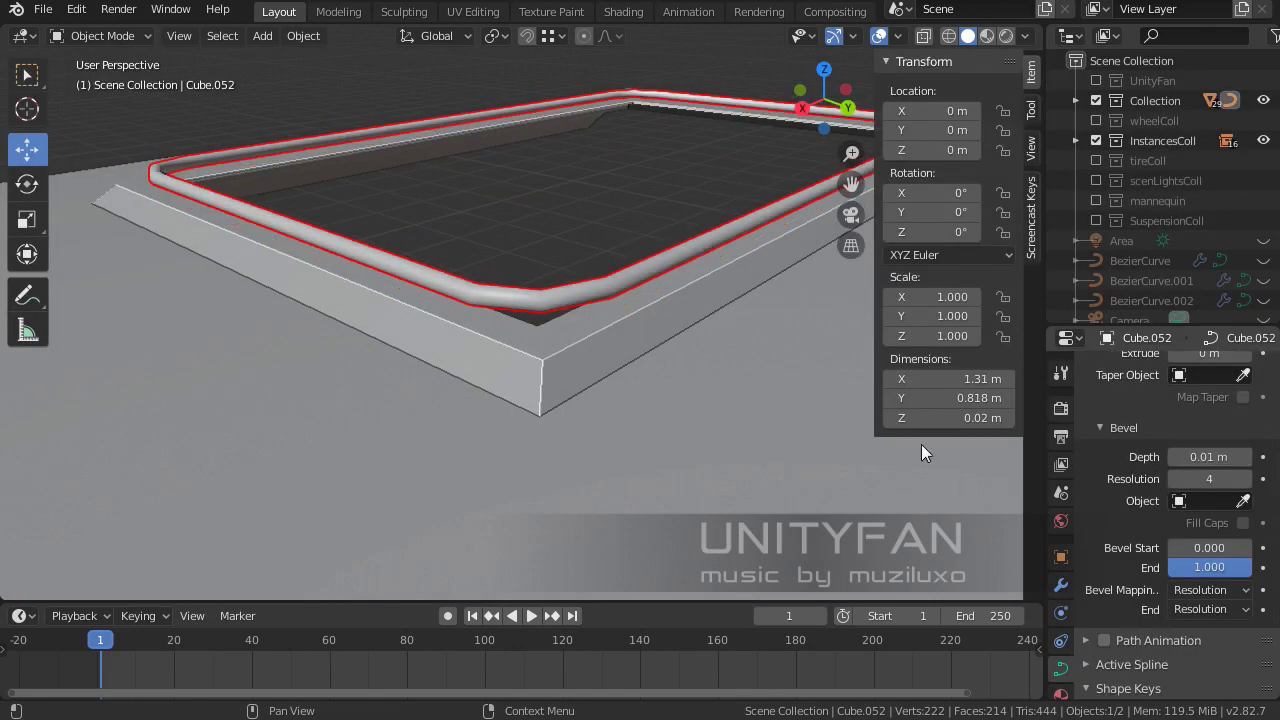
{"action": "key", "text": "Tab"}
{"action": "middle_click_drag", "start_coordinate": [922, 453], "coordinate": [340, 124]}
{"action": "key", "text": "KP_3"}
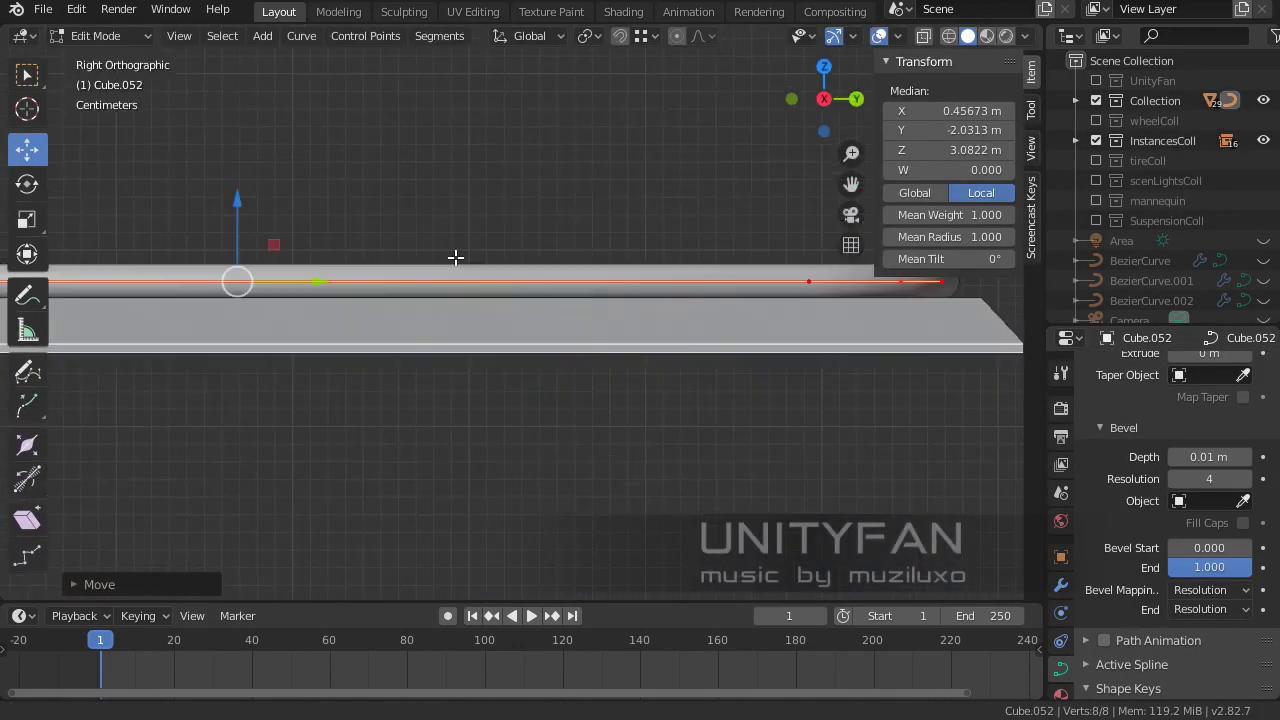
{"action": "middle_click_drag", "start_coordinate": [457, 257], "coordinate": [257, 334]}
{"action": "left_click", "coordinate": [472, 375]}
{"action": "key", "text": "g"}
{"action": "left_click", "coordinate": [512, 427]}
{"action": "middle_click_drag", "start_coordinate": [512, 427], "coordinate": [460, 443]}
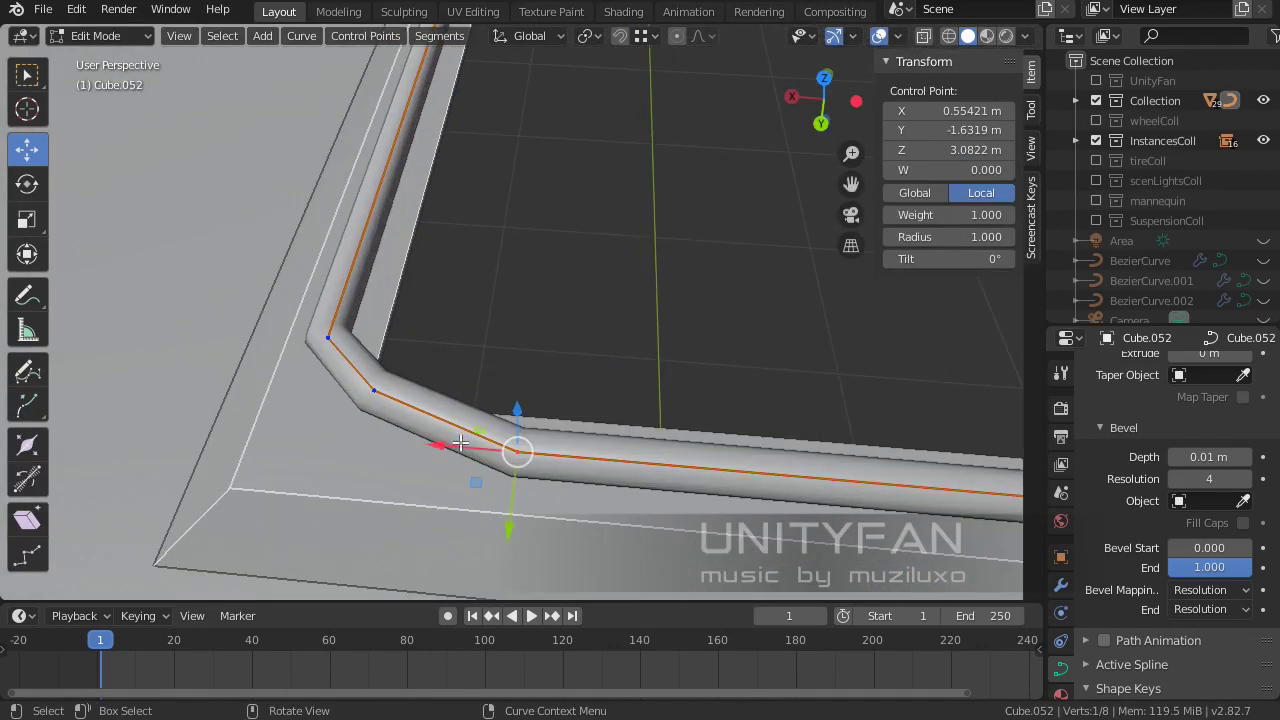
{"action": "left_click", "coordinate": [266, 423]}
{"action": "key", "text": "KP_7"}
{"action": "scroll", "coordinate": [584, 353], "scroll_direction": "up", "scroll_amount": 3}
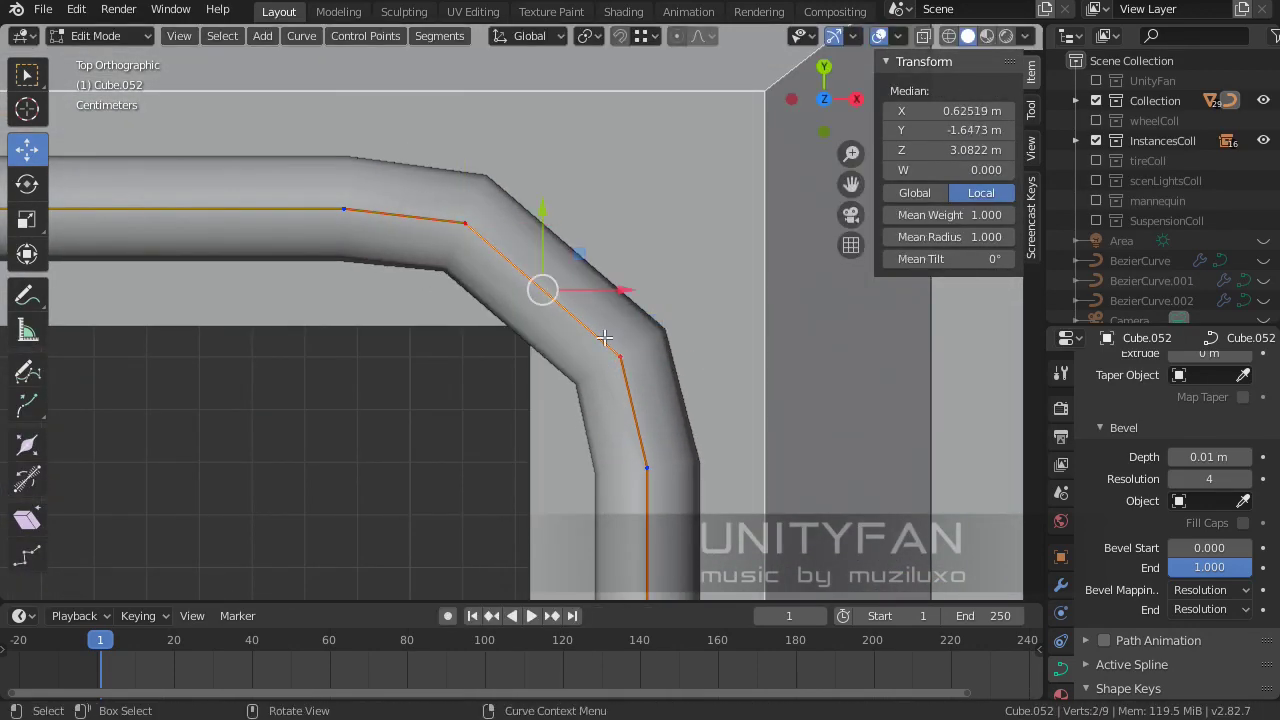
Subdivide the segment between two control points on another corner and reposition the new point
{"action": "left_click", "coordinate": [566, 261]}
{"action": "scroll", "coordinate": [566, 261], "scroll_direction": "down", "scroll_amount": 3}
{"action": "middle_click_drag", "start_coordinate": [600, 420], "coordinate": [450, 250], "text": "shift"}
{"action": "scroll", "coordinate": [600, 340], "scroll_direction": "up", "scroll_amount": 3}
{"action": "left_click", "coordinate": [600, 345], "text": "shift"}
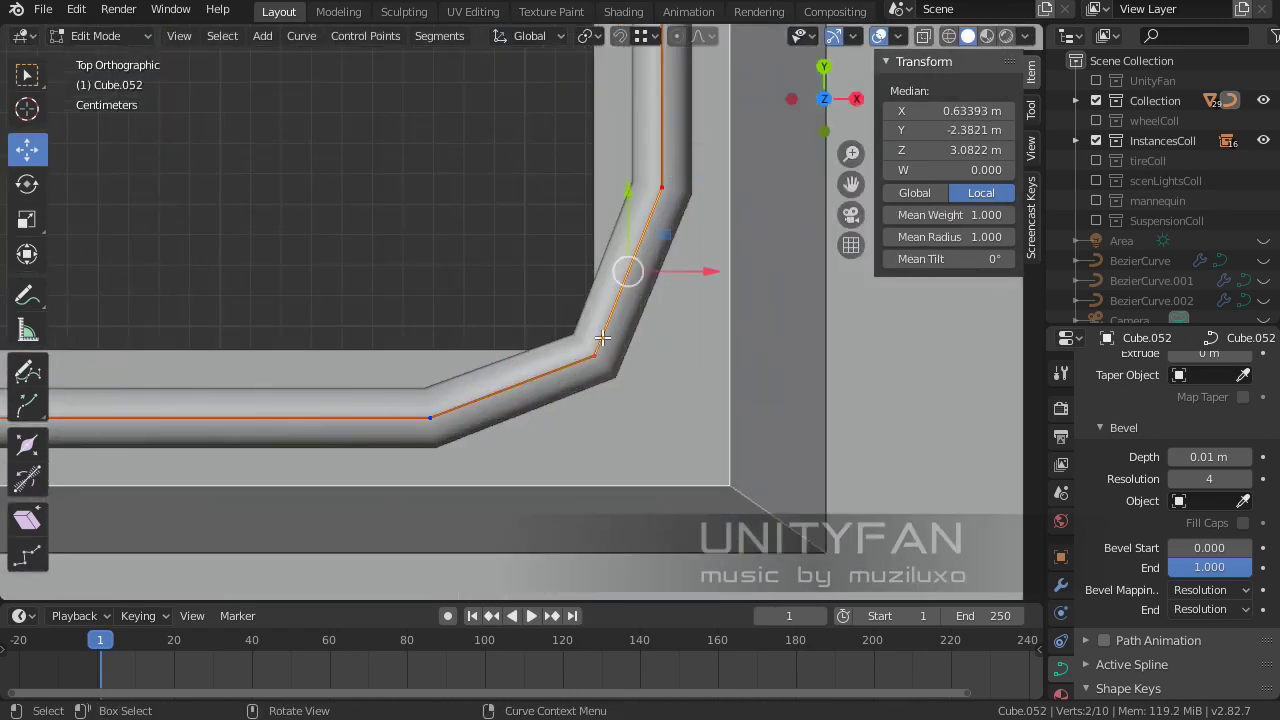
{"action": "right_click", "coordinate": [440, 408]}
{"action": "left_click", "coordinate": [440, 408]}
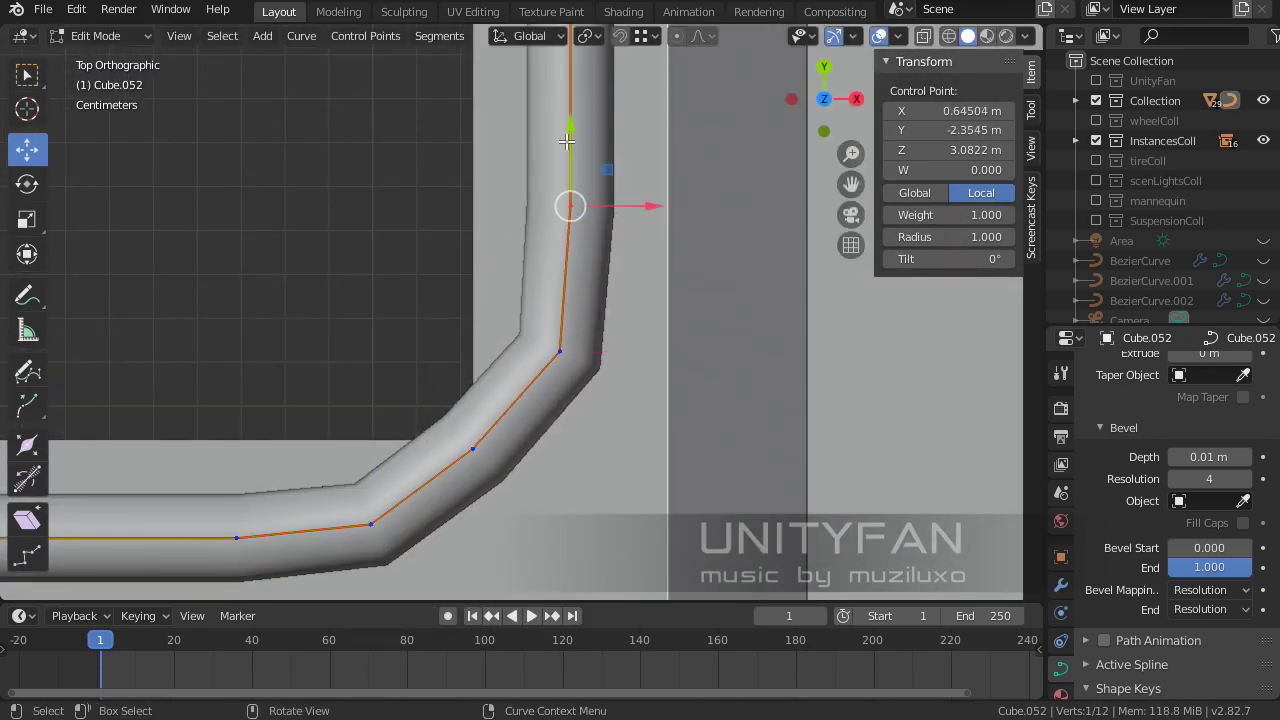
{"action": "key", "text": "g"}
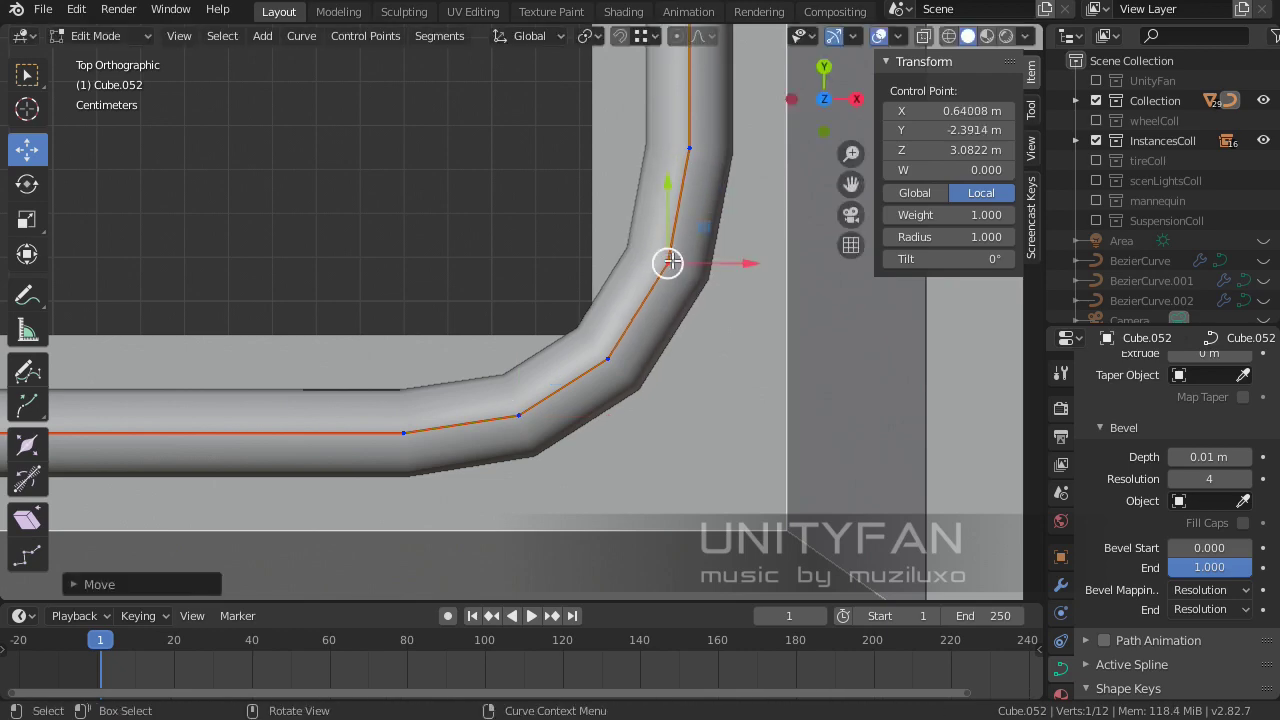
{"action": "mouse_move", "coordinate": [668, 262]}
{"action": "middle_mouse_down"}
{"action": "mouse_move", "coordinate": [600, 400]}
{"action": "mouse_move", "coordinate": [558, 340]}
{"action": "middle_mouse_up"}
{"action": "key", "text": "Tab"}
{"action": "scroll", "coordinate": [595, 404], "scroll_direction": "down", "scroll_amount": 2}
Give the rim tube a new material with a black Base Color in Material Preview
{"action": "left_click", "coordinate": [986, 36]}
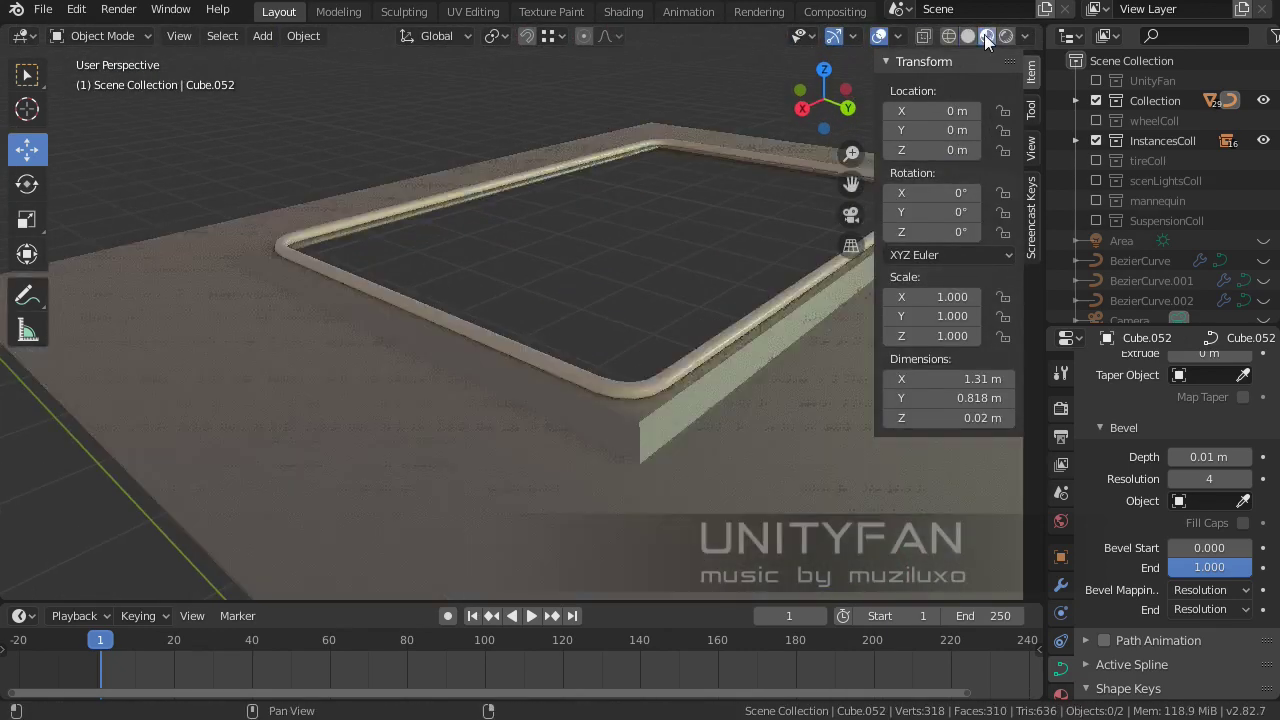
{"action": "mouse_move", "coordinate": [700, 250]}
{"action": "middle_mouse_down"}
{"action": "mouse_move", "coordinate": [528, 354]}
{"action": "mouse_move", "coordinate": [1175, 505]}
{"action": "middle_mouse_up"}
{"action": "left_click", "coordinate": [528, 354]}
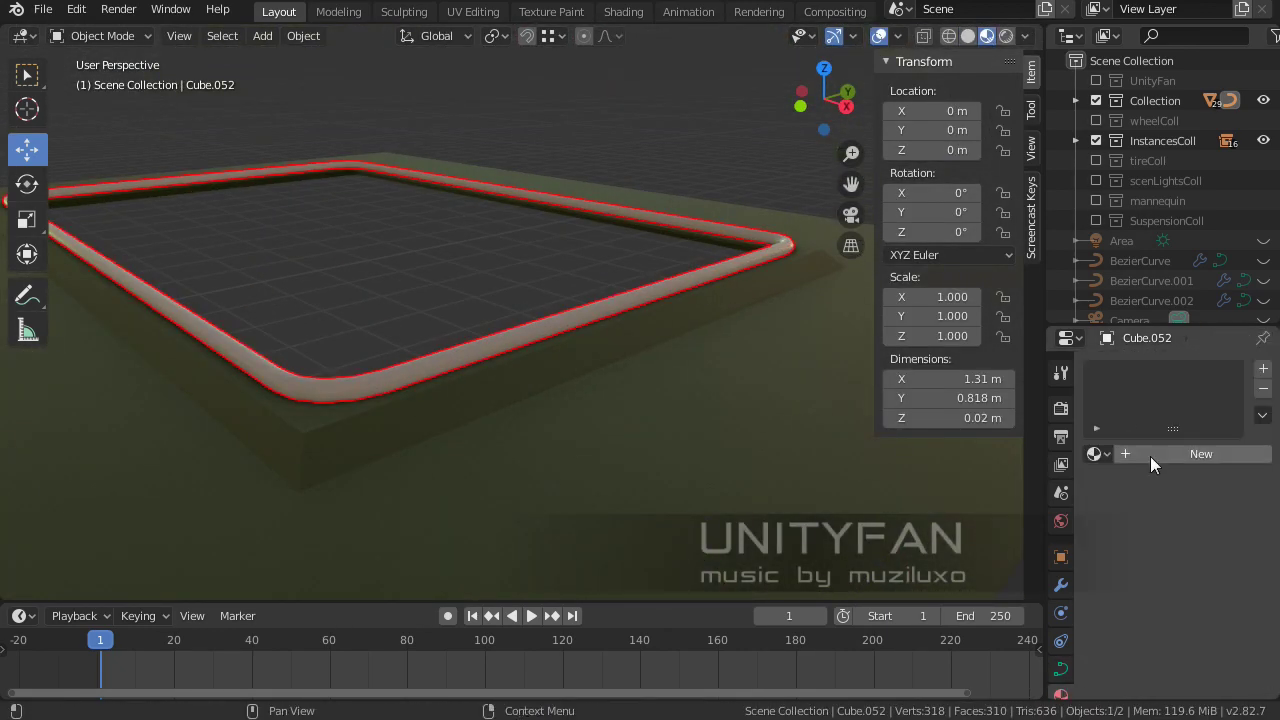
{"action": "left_click", "coordinate": [1150, 456]}
{"action": "left_click", "coordinate": [1215, 657]}
{"action": "mouse_move", "coordinate": [534, 429]}
{"action": "middle_mouse_down"}
{"action": "mouse_move", "coordinate": [340, 330]}
{"action": "mouse_move", "coordinate": [474, 343]}
{"action": "mouse_move", "coordinate": [486, 237]}
{"action": "mouse_move", "coordinate": [514, 309]}
{"action": "mouse_move", "coordinate": [614, 303]}
{"action": "mouse_move", "coordinate": [561, 308]}
{"action": "mouse_move", "coordinate": [635, 340]}
{"action": "mouse_move", "coordinate": [562, 280]}
{"action": "mouse_move", "coordinate": [571, 331]}
{"action": "middle_mouse_up"}
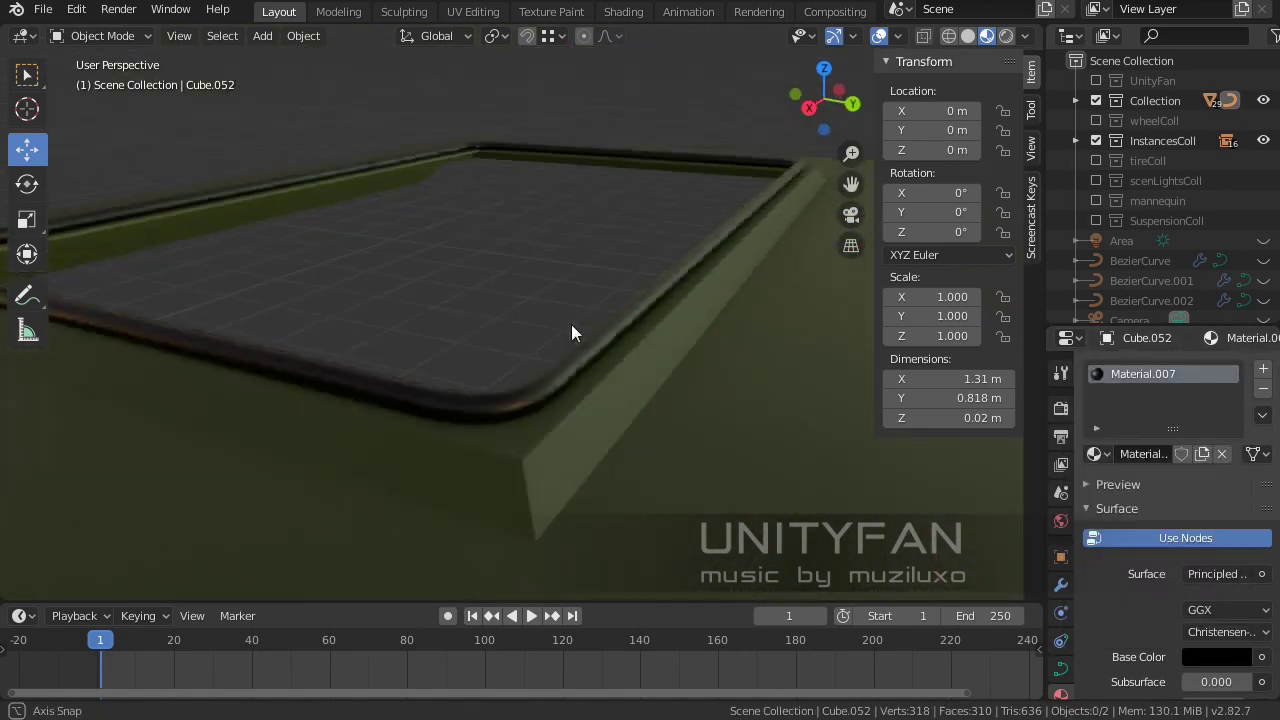
Fill a face between two opposite inner edges of the frame Cube.039
{"action": "left_click", "coordinate": [571, 331]}
{"action": "key", "text": "Tab"}
{"action": "middle_click_drag", "start_coordinate": [591, 429], "coordinate": [640, 400]}
{"action": "scroll", "coordinate": [613, 463], "scroll_direction": "up", "scroll_amount": 3}
{"action": "mouse_move", "coordinate": [613, 463]}
{"action": "middle_mouse_down"}
{"action": "mouse_move", "coordinate": [674, 366]}
{"action": "mouse_move", "coordinate": [683, 380]}
{"action": "middle_mouse_up"}
{"action": "left_click_drag", "start_coordinate": [683, 380], "coordinate": [766, 266]}
{"action": "mouse_move", "coordinate": [766, 266]}
{"action": "middle_mouse_down"}
{"action": "mouse_move", "coordinate": [576, 363]}
{"action": "mouse_move", "coordinate": [609, 391]}
{"action": "middle_mouse_up"}
{"action": "key", "text": "Tab"}
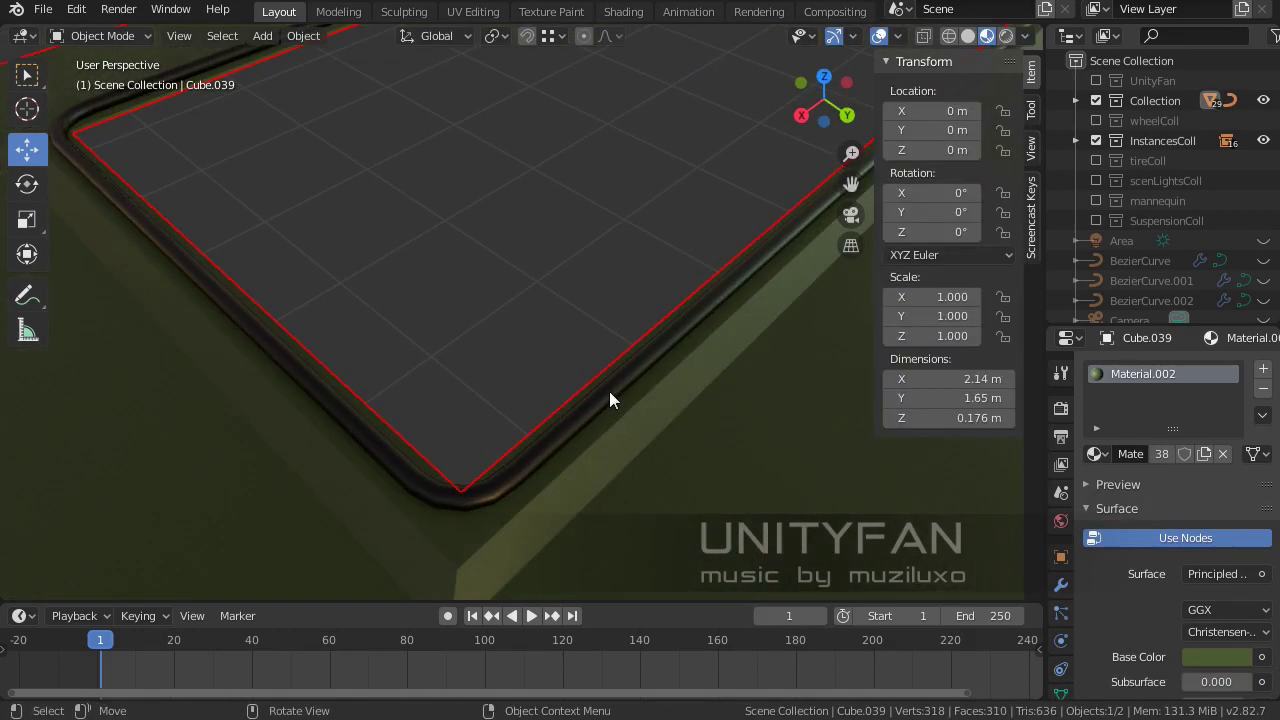
{"action": "left_click", "coordinate": [734, 329]}
{"action": "key", "text": "Tab"}
{"action": "key", "text": "Tab"}
{"action": "mouse_move", "coordinate": [654, 337]}
{"action": "middle_mouse_down"}
{"action": "mouse_move", "coordinate": [287, 200]}
{"action": "mouse_move", "coordinate": [336, 207]}
{"action": "middle_mouse_up"}
{"action": "key", "text": "f"}
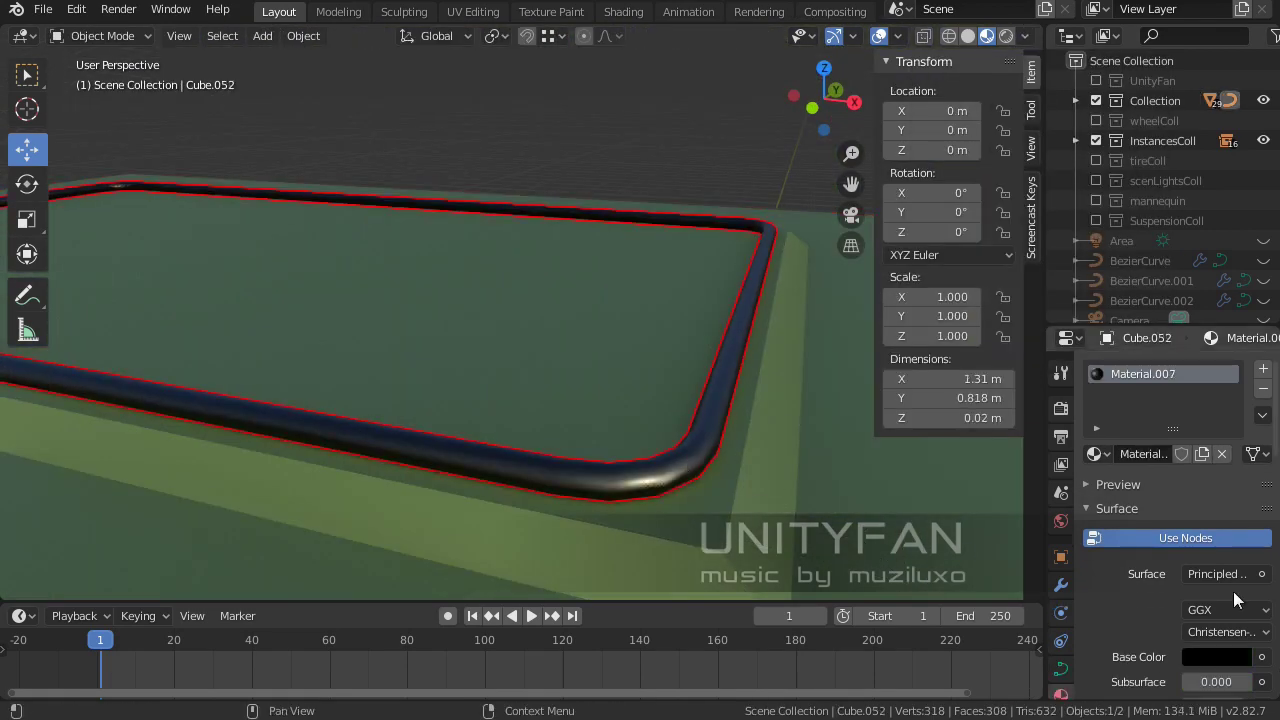
Reselect the frame mesh in Edit Mode and undo the last change
{"action": "scroll", "coordinate": [1225, 591], "scroll_direction": "down", "scroll_amount": 6}
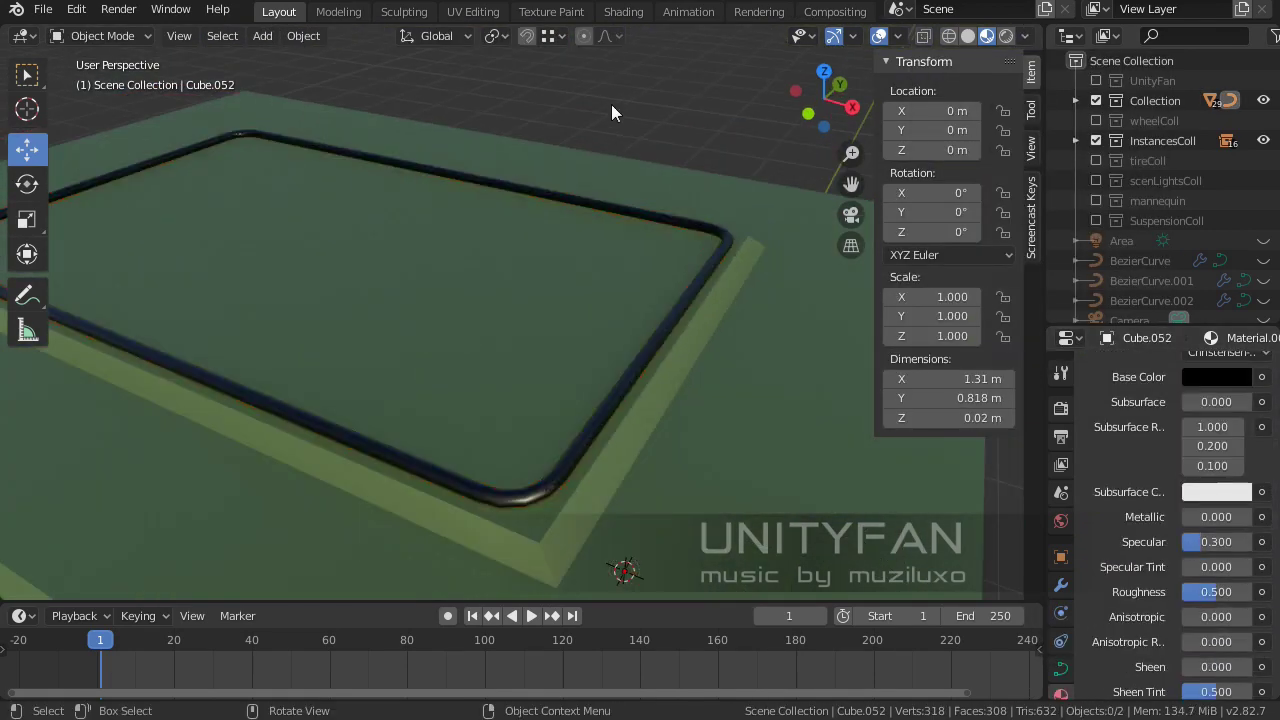
{"action": "mouse_move", "coordinate": [611, 104]}
{"action": "middle_mouse_down"}
{"action": "mouse_move", "coordinate": [467, 381]}
{"action": "mouse_move", "coordinate": [397, 410]}
{"action": "middle_mouse_up"}
{"action": "left_click", "coordinate": [467, 381]}
{"action": "key", "text": "Tab"}
{"action": "key", "text": "ctrl+z"}
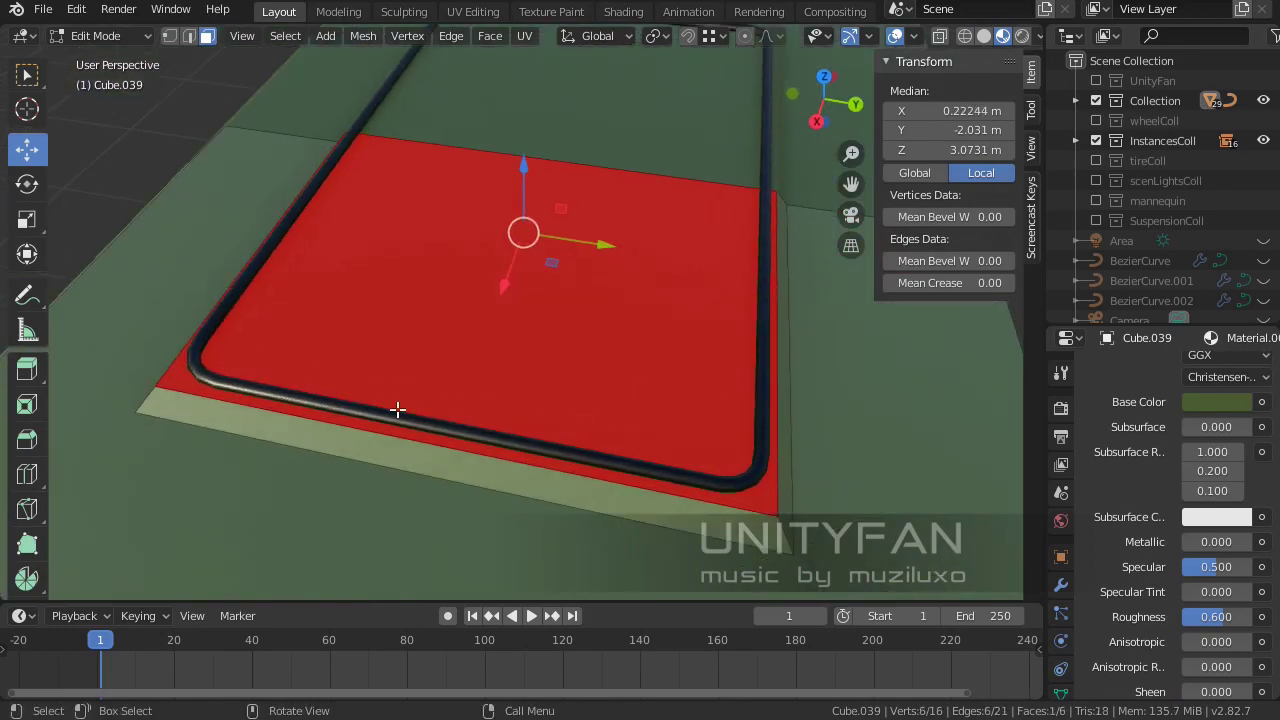
Inset the selected face, then delete the large inner face and the thin leftover strip
{"action": "mouse_move", "coordinate": [505, 400]}
{"action": "middle_mouse_down"}
{"action": "mouse_move", "coordinate": [528, 457]}
{"action": "mouse_move", "coordinate": [608, 351]}
{"action": "mouse_move", "coordinate": [668, 403]}
{"action": "middle_mouse_up"}
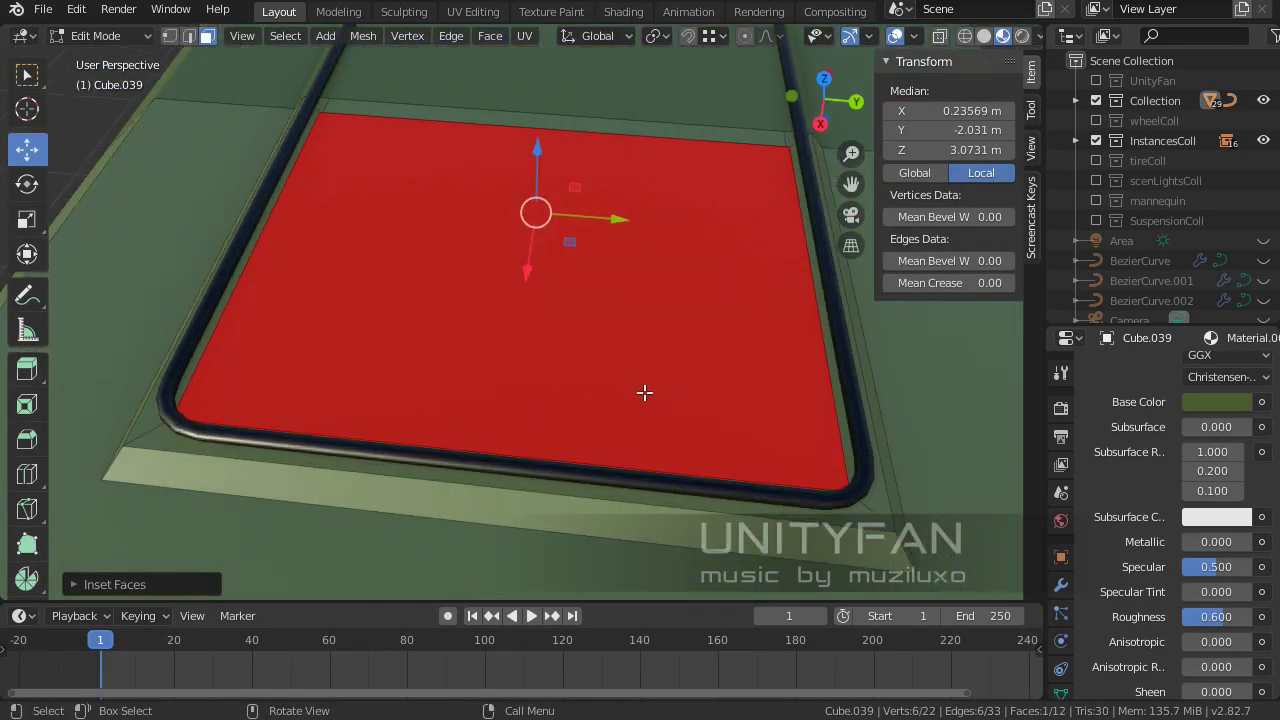
{"action": "key", "text": "x"}
{"action": "left_click", "coordinate": [591, 420]}
{"action": "left_click", "coordinate": [600, 128]}
{"action": "key", "text": "x"}
{"action": "left_click", "coordinate": [471, 157]}
{"action": "scroll", "coordinate": [492, 167], "scroll_direction": "up", "scroll_amount": 5}
{"action": "scroll", "coordinate": [492, 167], "scroll_direction": "down", "scroll_amount": 5}
Delete stray vertices at the opening and center the selected vertices at X 0
{"action": "left_click", "coordinate": [594, 383]}
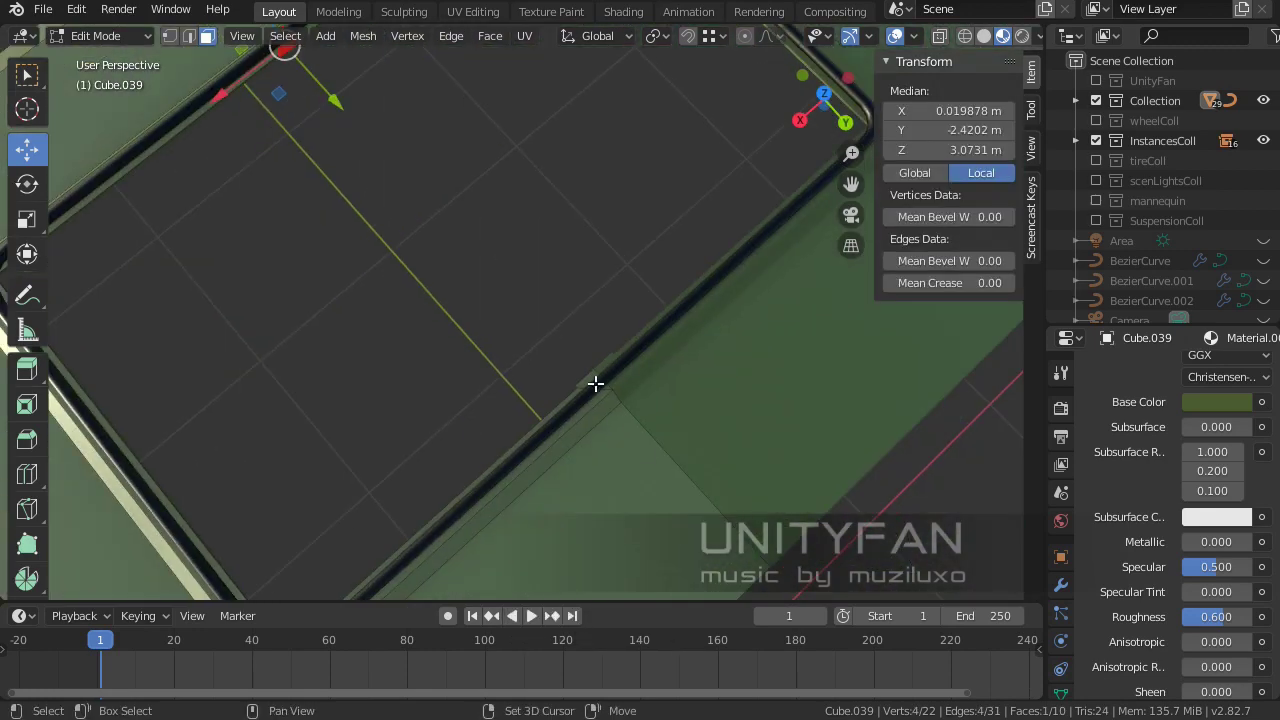
{"action": "key", "text": "x"}
{"action": "left_click", "coordinate": [594, 383]}
{"action": "middle_click_drag", "start_coordinate": [594, 383], "coordinate": [558, 323]}
{"action": "type", "text": "0"}
{"action": "key", "text": "Return"}
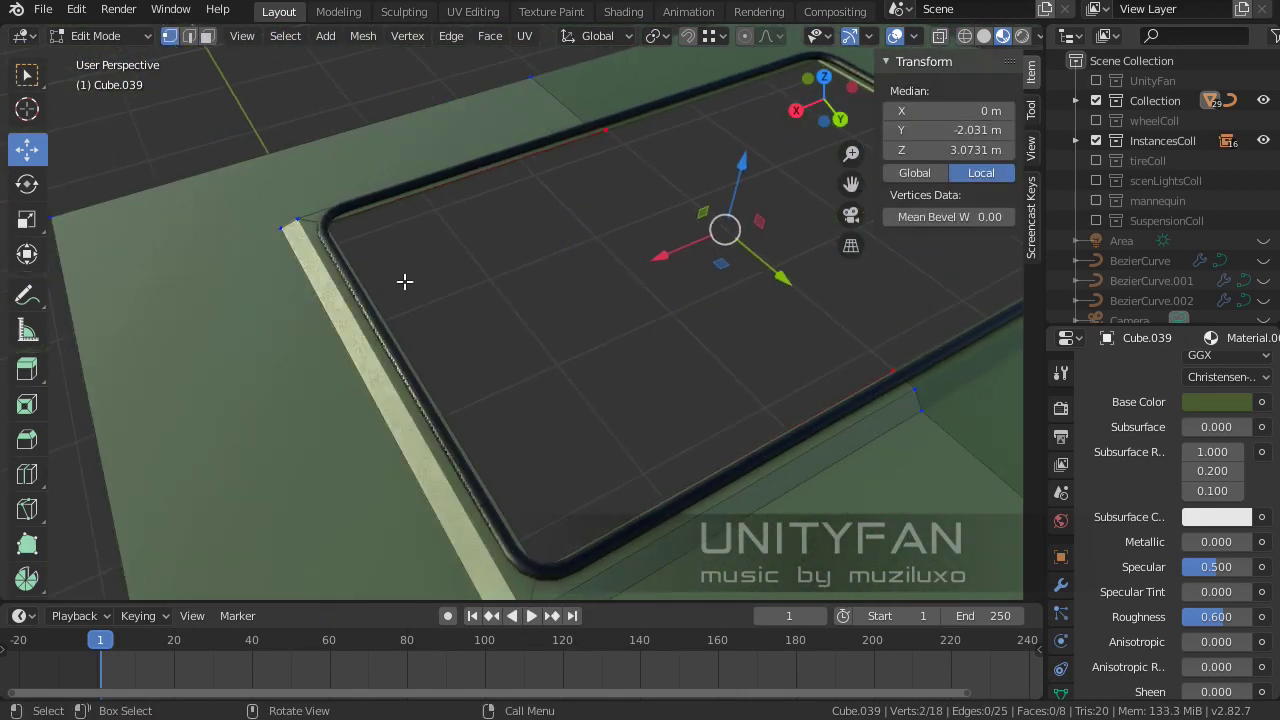
Cut new corner edges with the Knife tool in top-view wireframe
{"action": "middle_click_drag", "start_coordinate": [403, 280], "coordinate": [371, 406]}
{"action": "key", "text": "KP_7"}
{"action": "key", "text": "shift+z"}
{"action": "scroll", "coordinate": [515, 411], "scroll_direction": "up", "scroll_amount": 3}
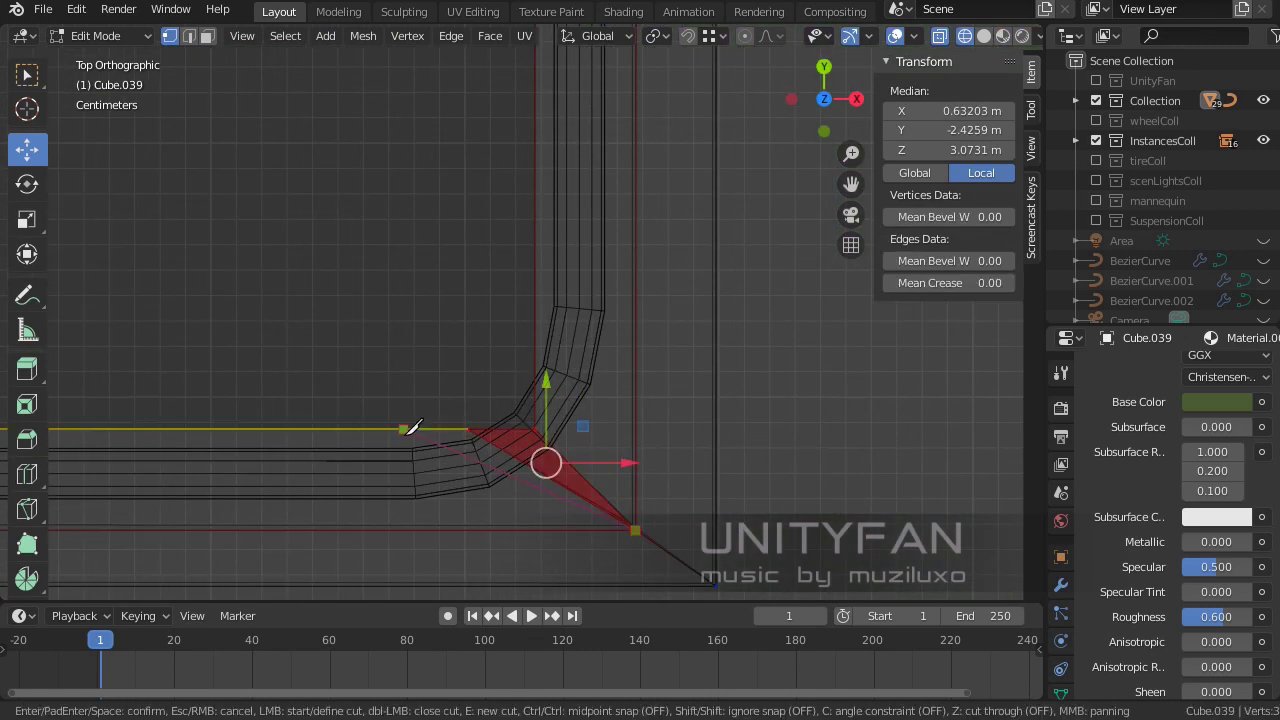
{"action": "middle_click_drag", "start_coordinate": [417, 437], "coordinate": [360, 400], "text": "shift"}
{"action": "left_click", "coordinate": [512, 447]}
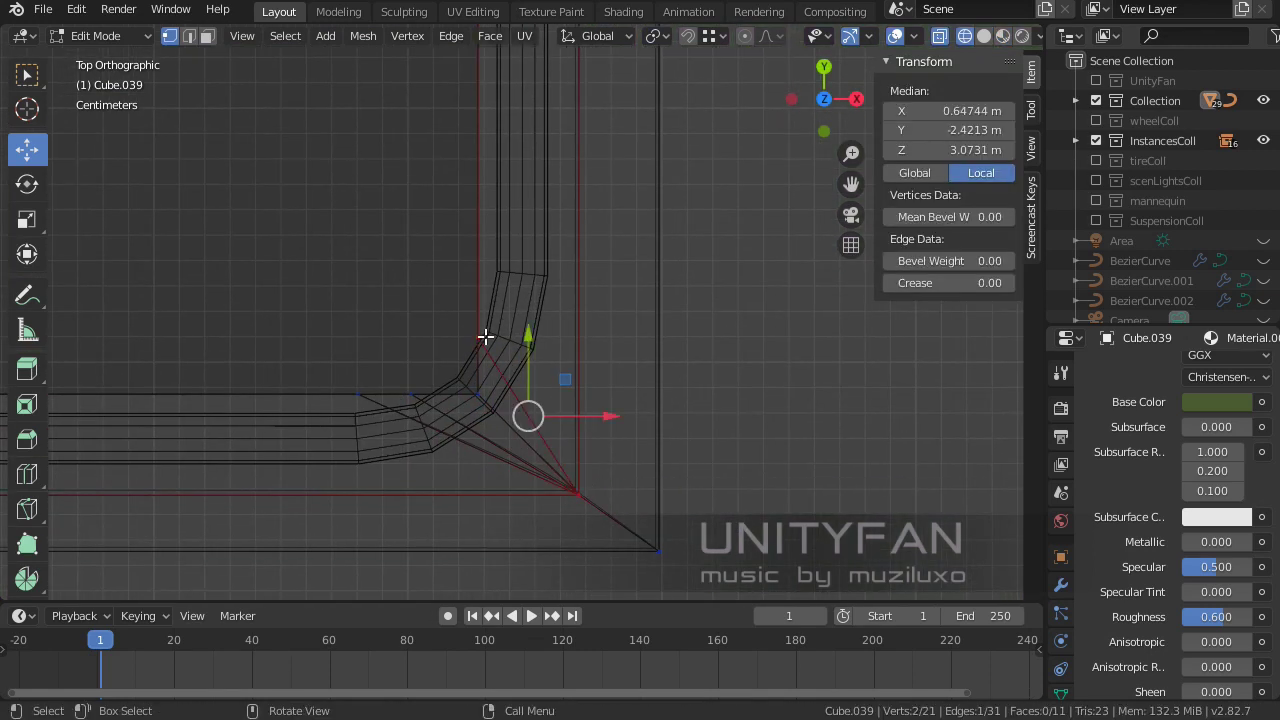
{"action": "scroll", "coordinate": [481, 285], "scroll_direction": "up", "scroll_amount": 4, "text": "shift"}
{"action": "scroll", "coordinate": [506, 169], "scroll_direction": "up", "scroll_amount": 4}
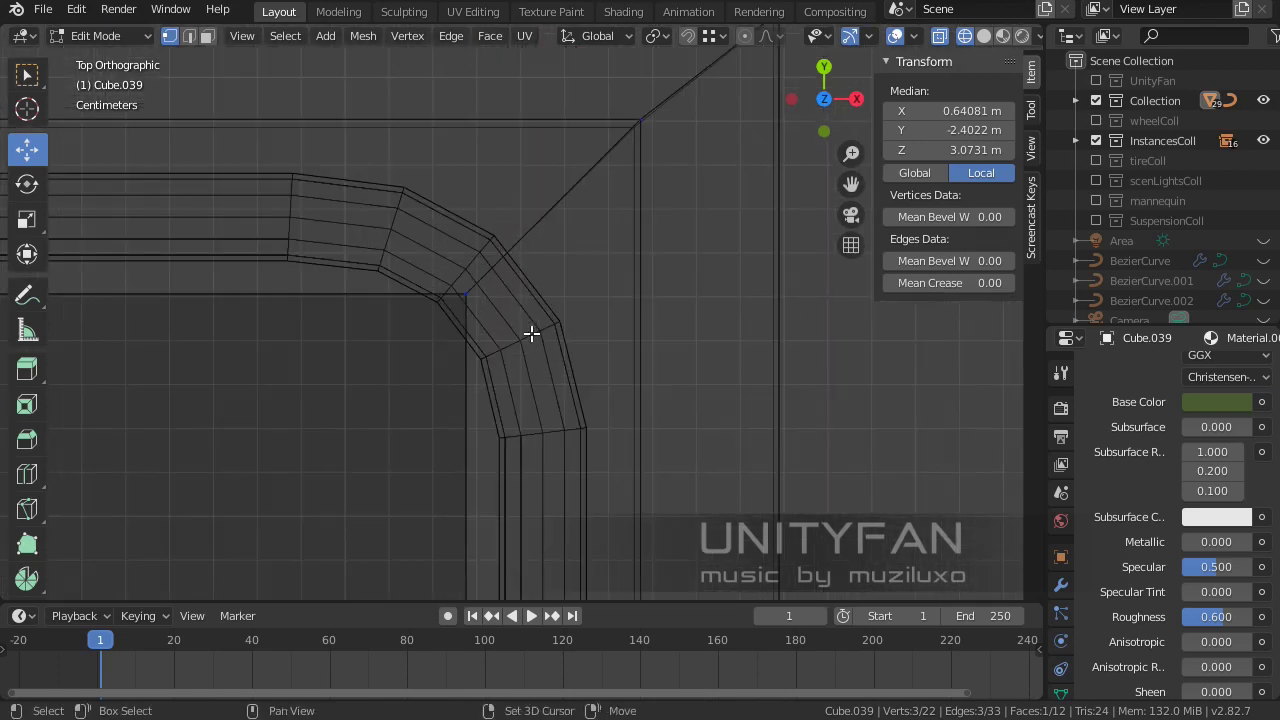
{"action": "key", "text": "k"}
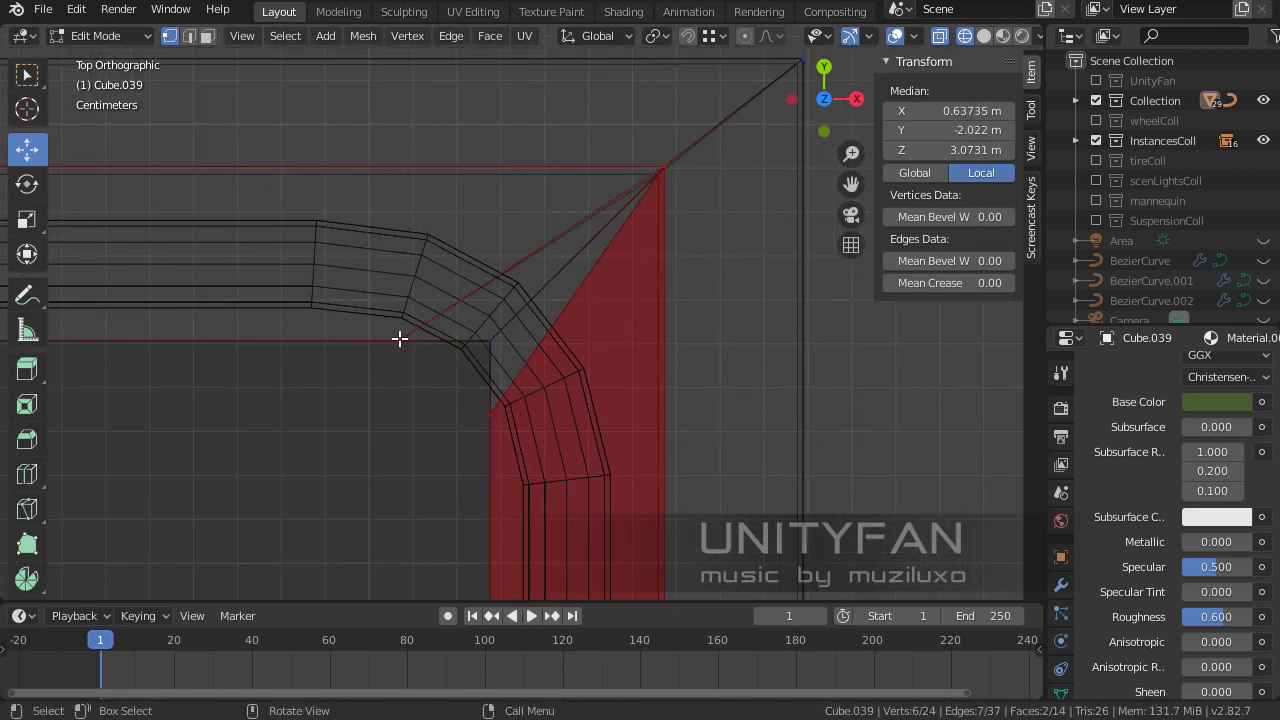
{"action": "scroll", "coordinate": [308, 340], "scroll_direction": "down", "scroll_amount": 1}
{"action": "key", "text": "k"}
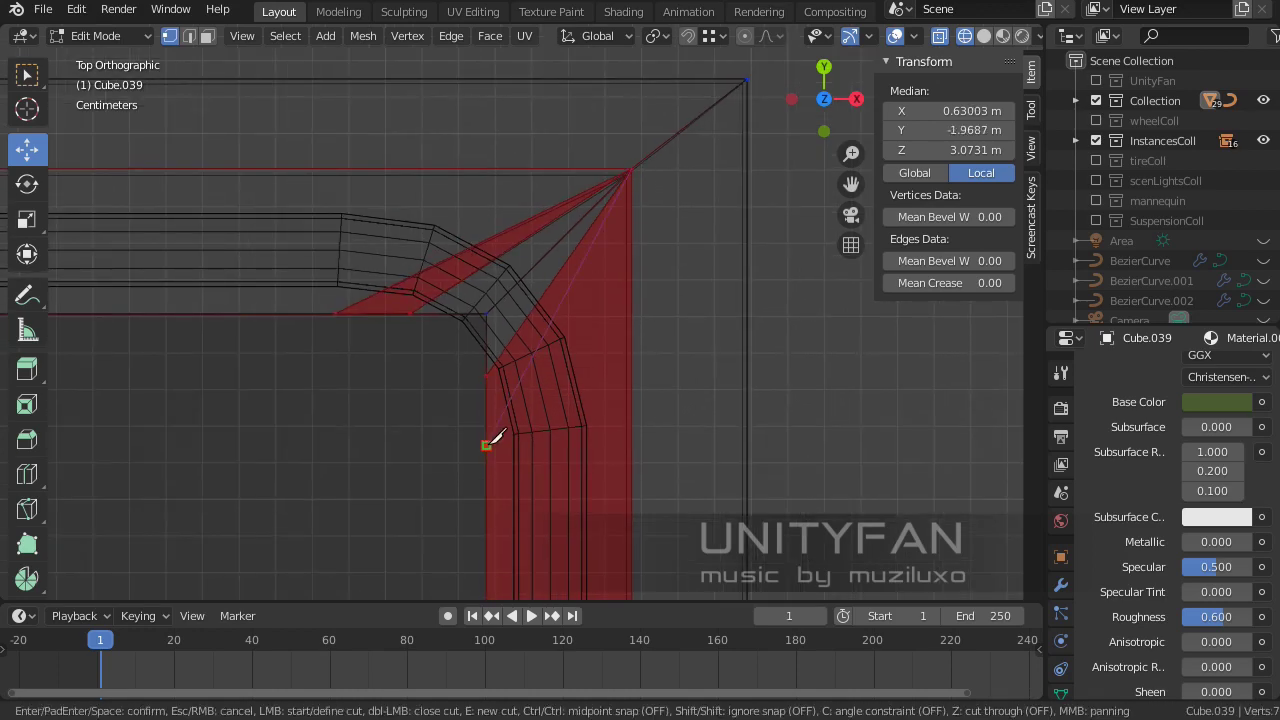
{"action": "key", "text": "Return"}
{"action": "scroll", "coordinate": [486, 444], "scroll_direction": "down", "scroll_amount": 2}
{"action": "scroll", "coordinate": [117, 248], "scroll_direction": "up", "scroll_amount": 2}
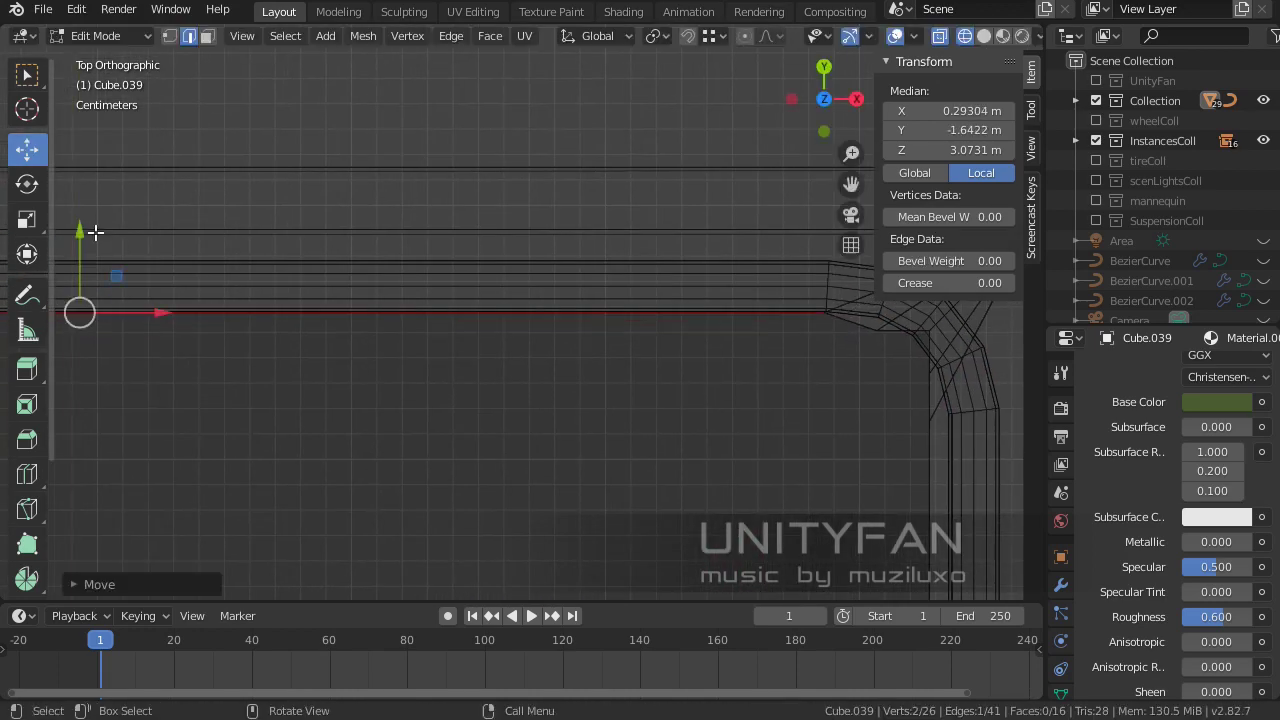
Slide the straight border vertices along Y so the border hugs the tube's bends
{"action": "middle_click_drag", "start_coordinate": [95, 232], "coordinate": [423, 186], "text": "shift"}
{"action": "left_click_drag", "start_coordinate": [443, 400], "coordinate": [443, 343]}
{"action": "left_click_drag", "start_coordinate": [179, 420], "coordinate": [179, 338]}
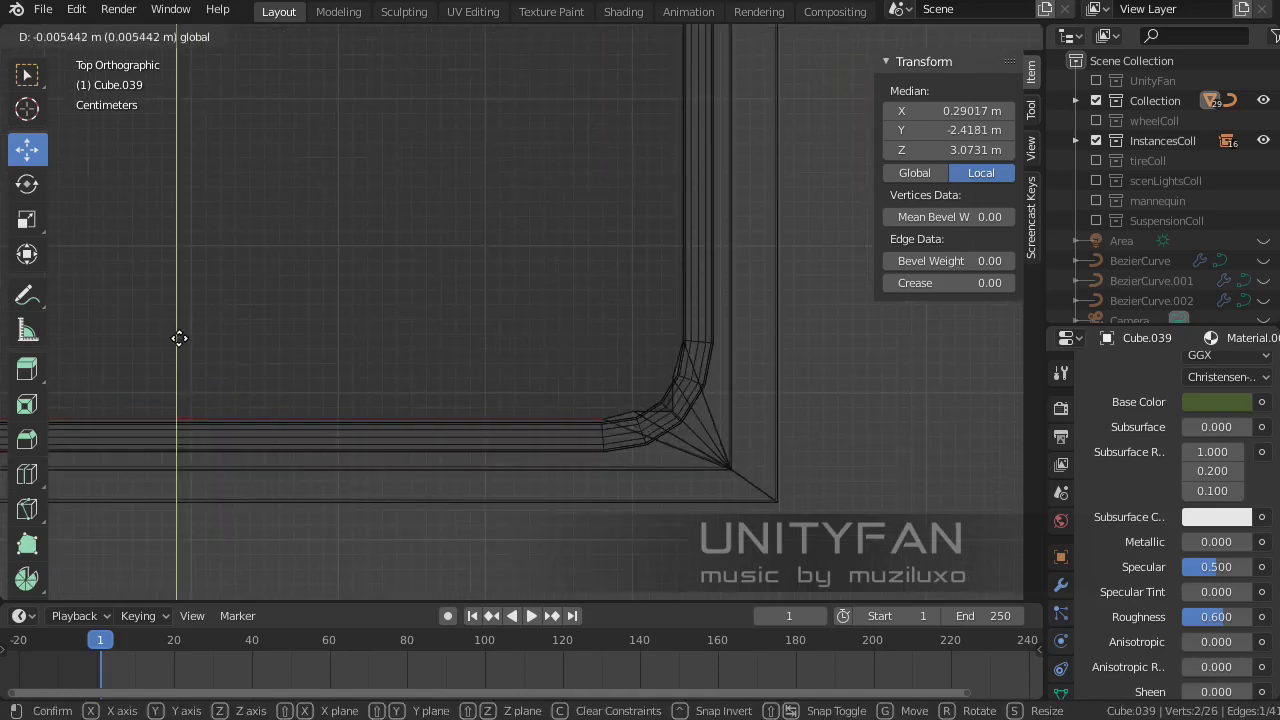
{"action": "scroll", "coordinate": [700, 440], "scroll_direction": "up", "scroll_amount": 3}
{"action": "left_click_drag", "start_coordinate": [472, 352], "coordinate": [465, 345]}
{"action": "scroll", "coordinate": [443, 363], "scroll_direction": "down", "scroll_amount": 3}
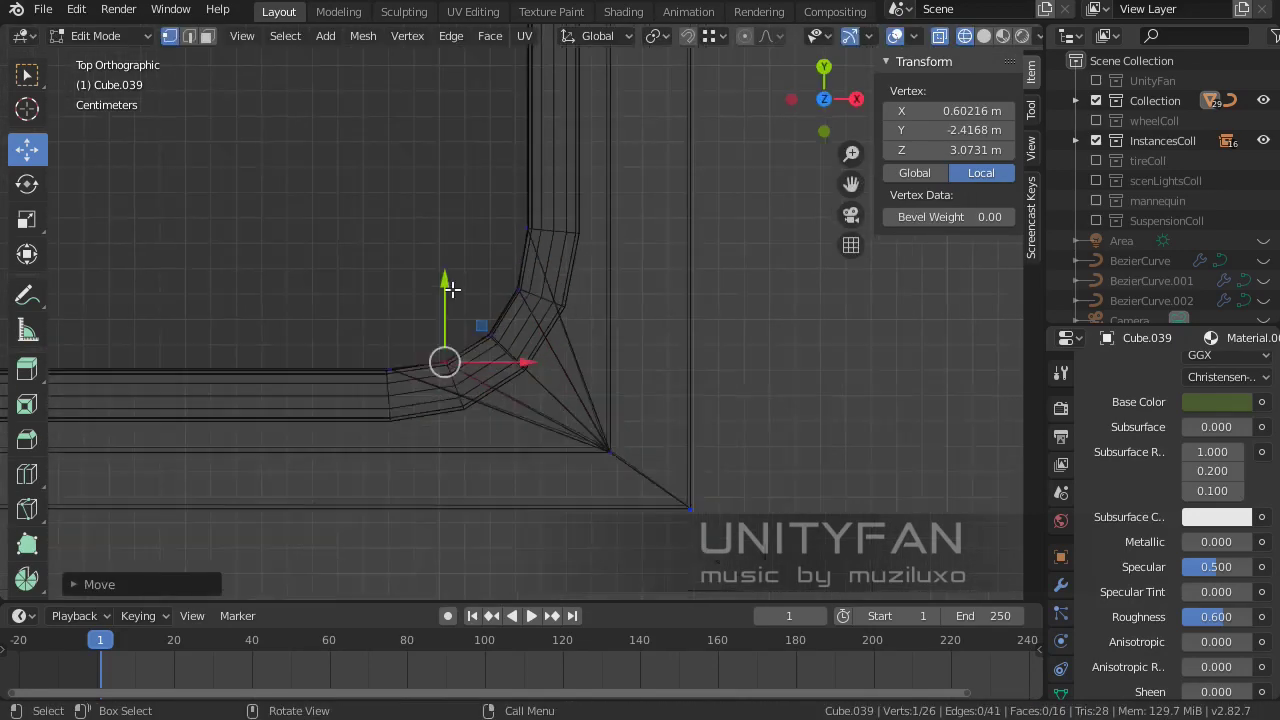
{"action": "scroll", "coordinate": [549, 191], "scroll_direction": "up", "scroll_amount": 3}
{"action": "scroll", "coordinate": [459, 300], "scroll_direction": "up", "scroll_amount": 2}
{"action": "left_click", "coordinate": [440, 311]}
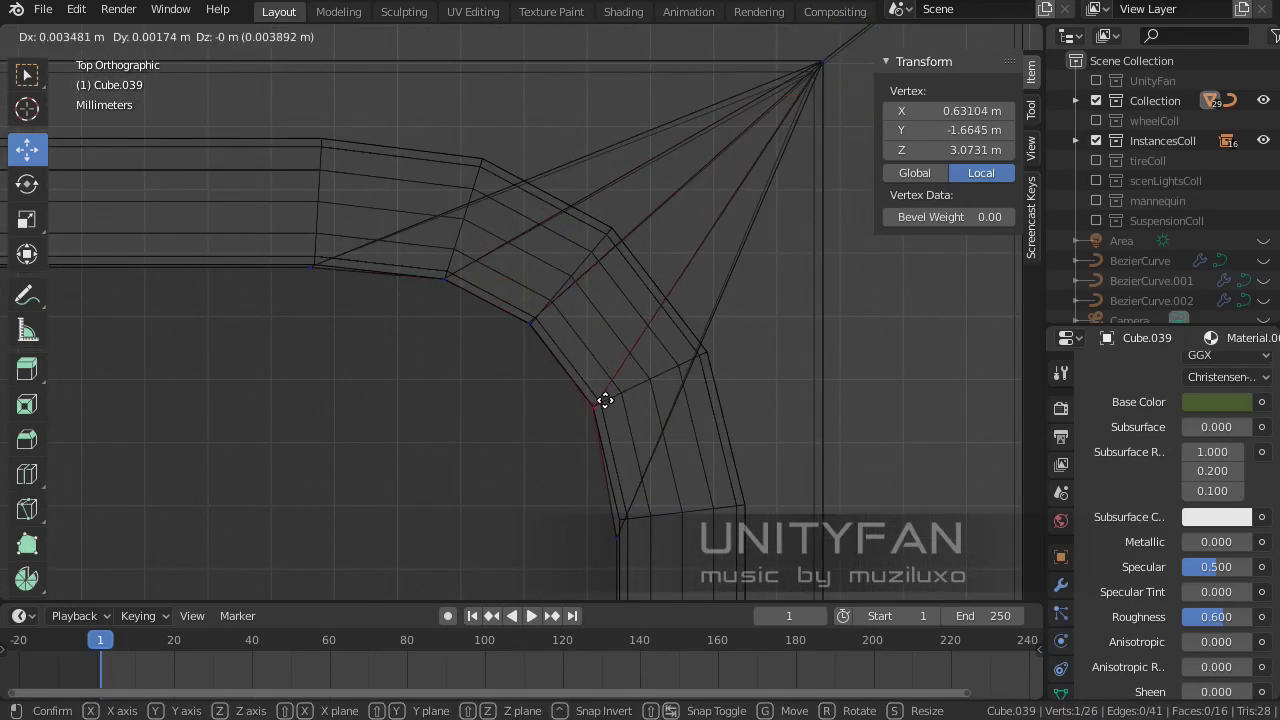
Back in solid shading, fill the hole between the left and right rim edges
{"action": "middle_click_drag", "start_coordinate": [616, 453], "coordinate": [491, 280]}
{"action": "key", "text": "z"}
{"action": "left_click", "coordinate": [585, 329]}
{"action": "mouse_move", "coordinate": [585, 329]}
{"action": "middle_mouse_down"}
{"action": "mouse_move", "coordinate": [766, 389]}
{"action": "mouse_move", "coordinate": [316, 273]}
{"action": "middle_mouse_up"}
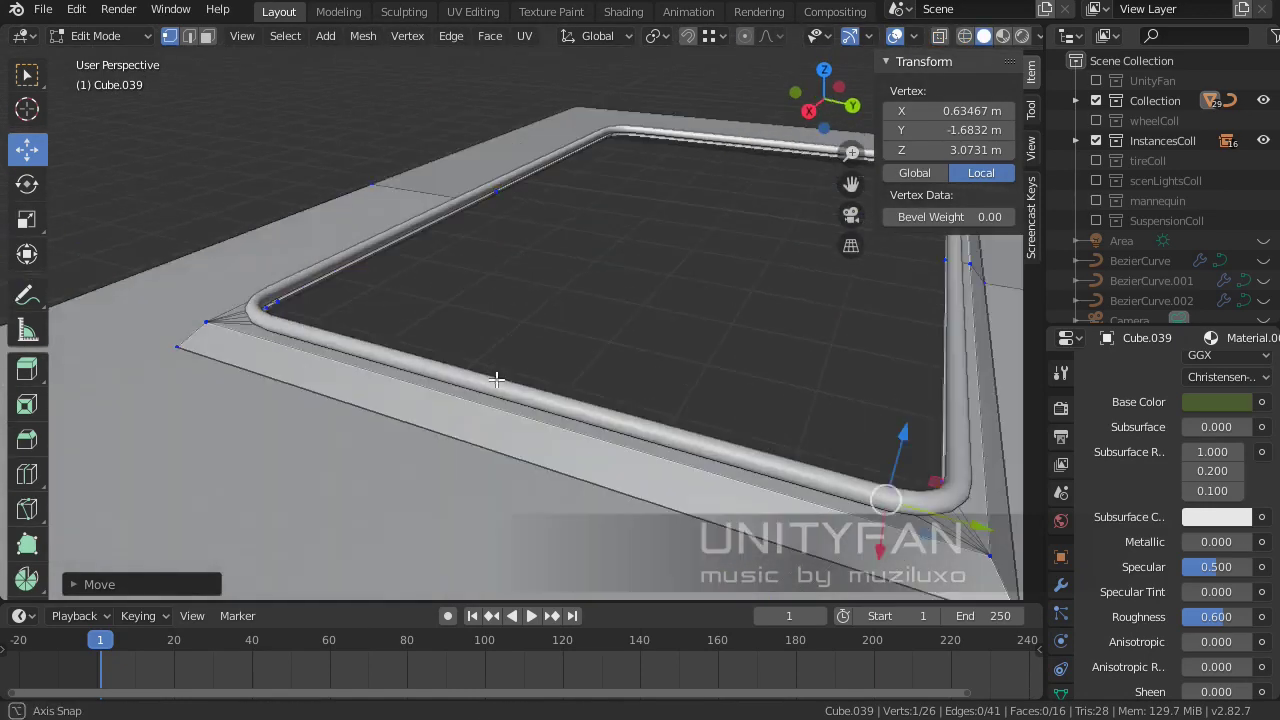
{"action": "key", "text": "2"}
{"action": "left_click", "coordinate": [316, 273]}
{"action": "middle_click_drag", "start_coordinate": [234, 314], "coordinate": [343, 249]}
{"action": "left_click", "coordinate": [850, 330], "text": "shift"}
{"action": "key", "text": "KP_Decimal"}
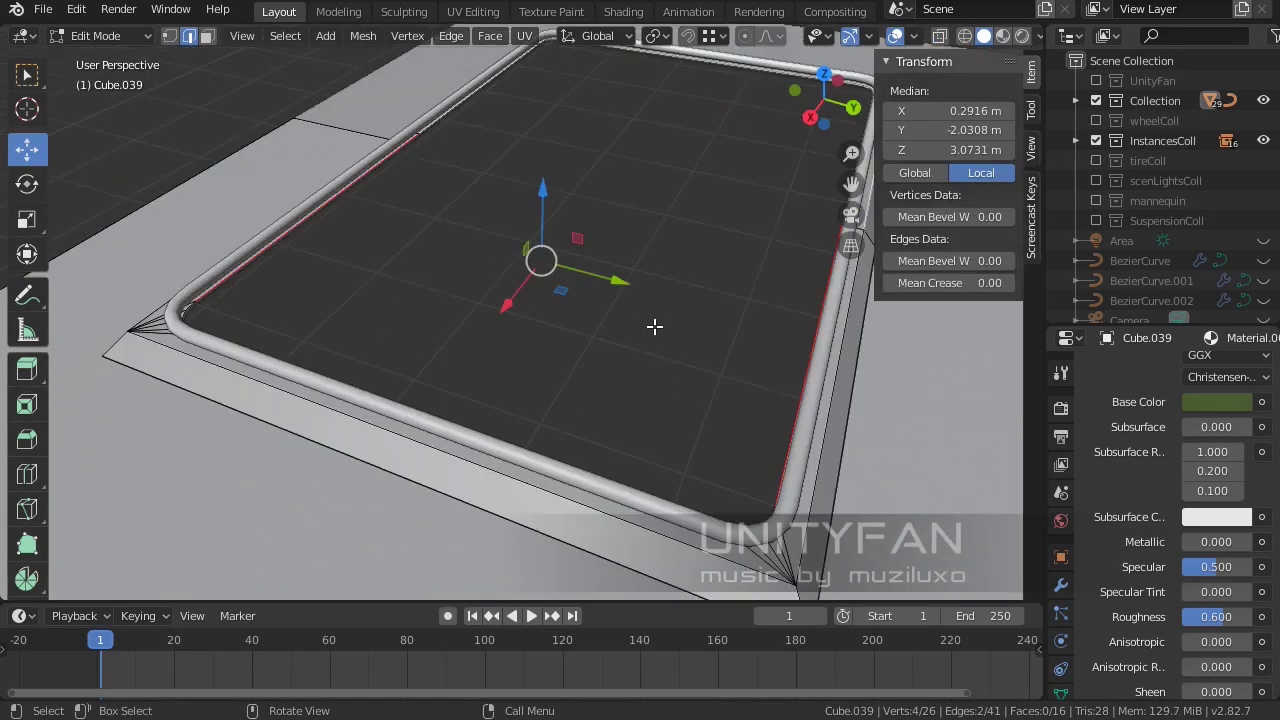
{"action": "key", "text": "f"}
Inset the large top face, raise it along Z, and delete the inner face
{"action": "left_click", "coordinate": [259, 360], "text": "alt"}
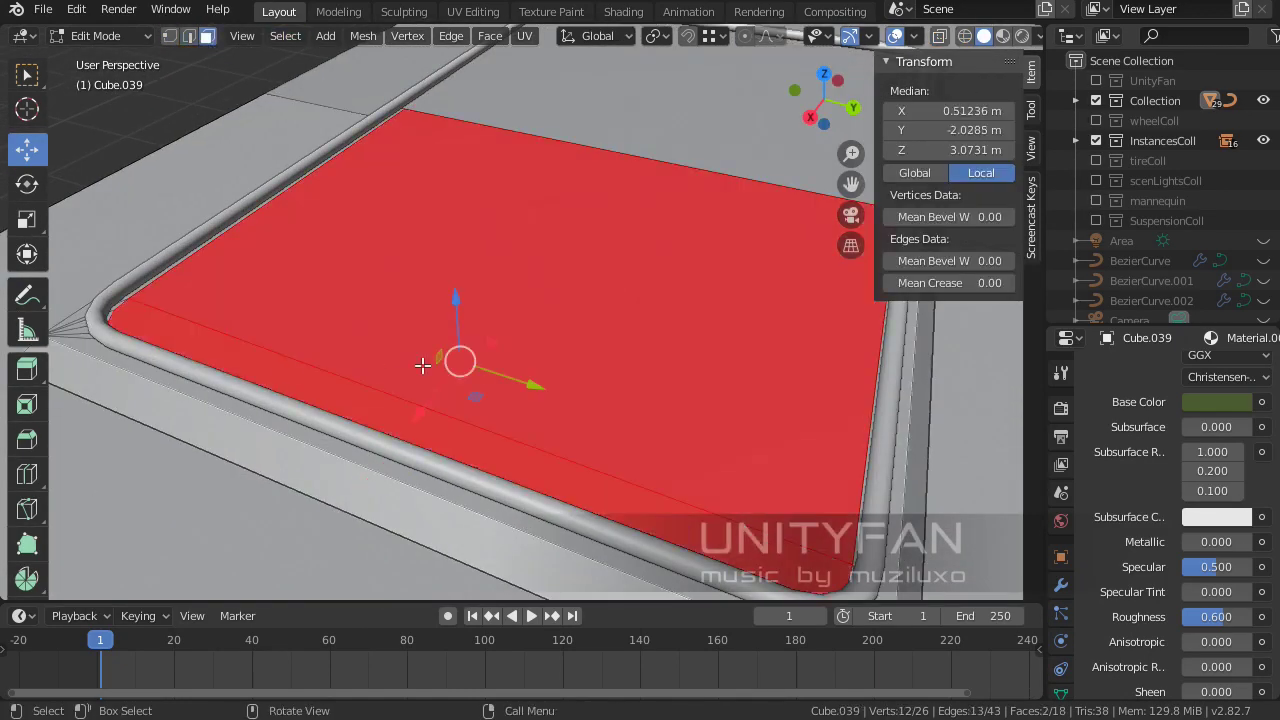
{"action": "mouse_move", "coordinate": [646, 389]}
{"action": "middle_mouse_down"}
{"action": "mouse_move", "coordinate": [775, 405]}
{"action": "mouse_move", "coordinate": [440, 200]}
{"action": "mouse_move", "coordinate": [443, 306]}
{"action": "middle_mouse_up"}
{"action": "key", "text": "i"}
{"action": "key", "text": "g"}
{"action": "key", "text": "z"}
{"action": "key", "text": "Tab"}
{"action": "key", "text": "Tab"}
{"action": "key", "text": "x"}
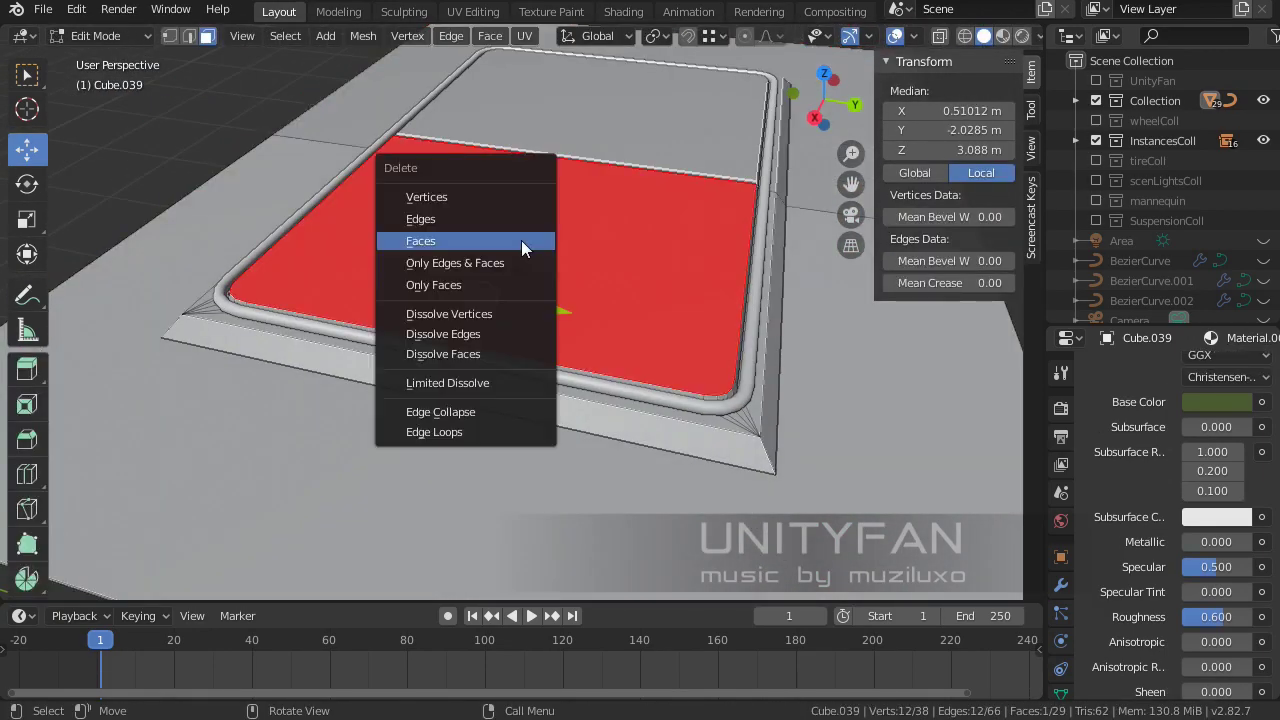
{"action": "left_click", "coordinate": [529, 243]}
Remove another face from the opening, exit Local View, and unhide the hatch lid slab
{"action": "mouse_move", "coordinate": [529, 243]}
{"action": "middle_mouse_down"}
{"action": "mouse_move", "coordinate": [638, 363]}
{"action": "mouse_move", "coordinate": [543, 326]}
{"action": "middle_mouse_up"}
{"action": "key", "text": "x"}
{"action": "left_click", "coordinate": [543, 326]}
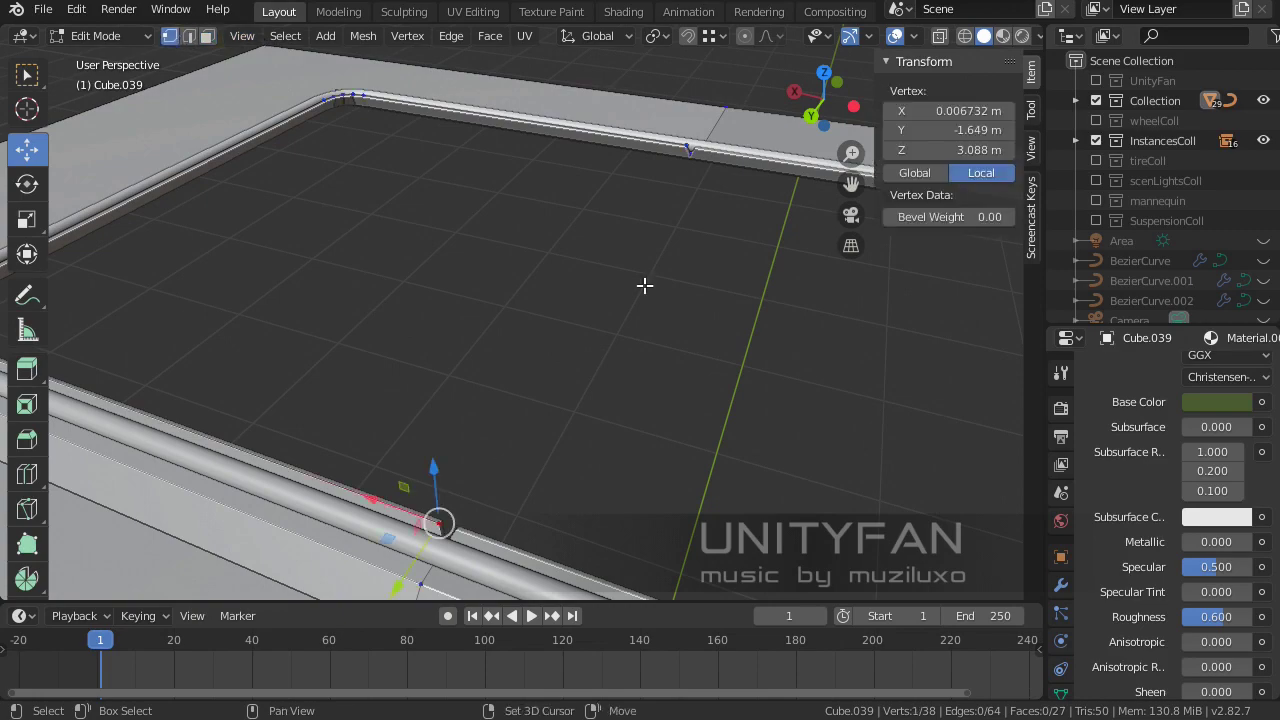
{"action": "key", "text": "Return"}
{"action": "key", "text": "Tab"}
{"action": "mouse_move", "coordinate": [732, 398]}
{"action": "middle_mouse_down"}
{"action": "mouse_move", "coordinate": [536, 321]}
{"action": "mouse_move", "coordinate": [488, 368]}
{"action": "mouse_move", "coordinate": [562, 316]}
{"action": "mouse_move", "coordinate": [595, 265]}
{"action": "middle_mouse_up"}
{"action": "key", "text": "KP_Divide"}
{"action": "key", "text": "alt+h"}
Inspect the hatch lid slab Cube.051 from the right side in see-through wireframe
{"action": "scroll", "coordinate": [595, 265], "scroll_direction": "up", "scroll_amount": 3}
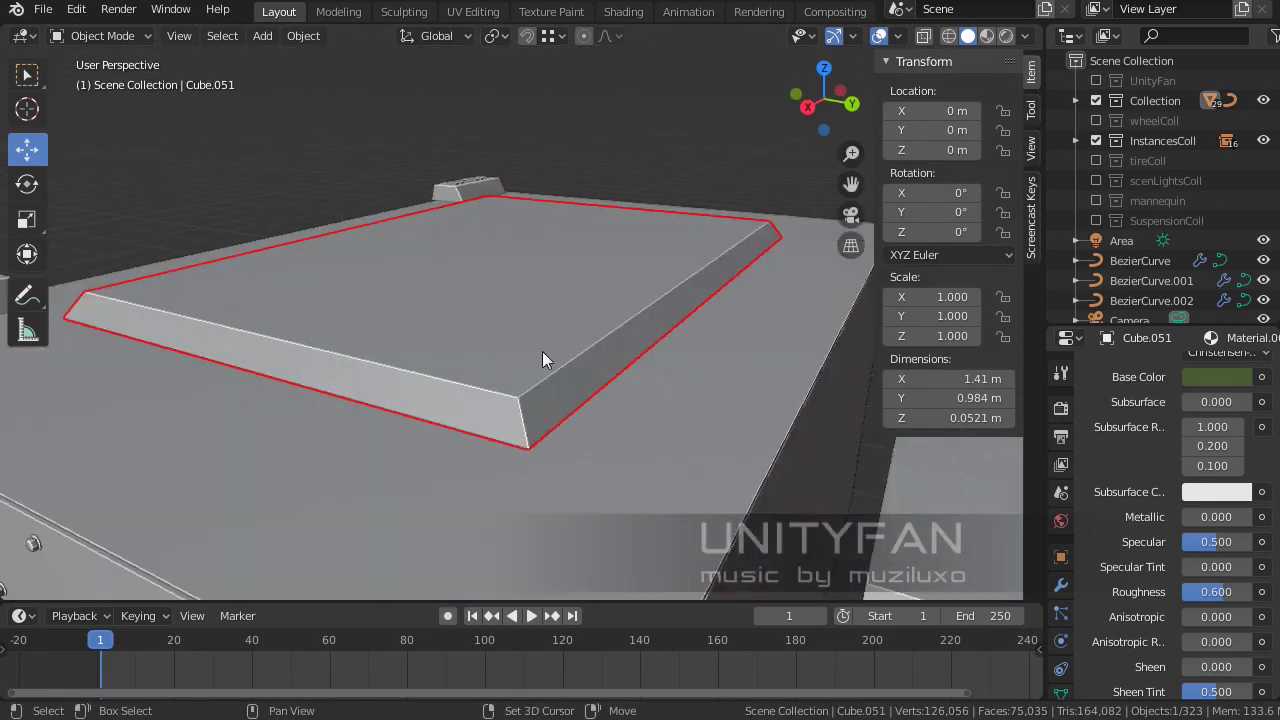
{"action": "mouse_move", "coordinate": [463, 334]}
{"action": "middle_mouse_down"}
{"action": "mouse_move", "coordinate": [586, 303]}
{"action": "mouse_move", "coordinate": [514, 315]}
{"action": "mouse_move", "coordinate": [586, 329]}
{"action": "middle_mouse_up"}
{"action": "key", "text": "Tab"}
{"action": "key", "text": "Tab"}
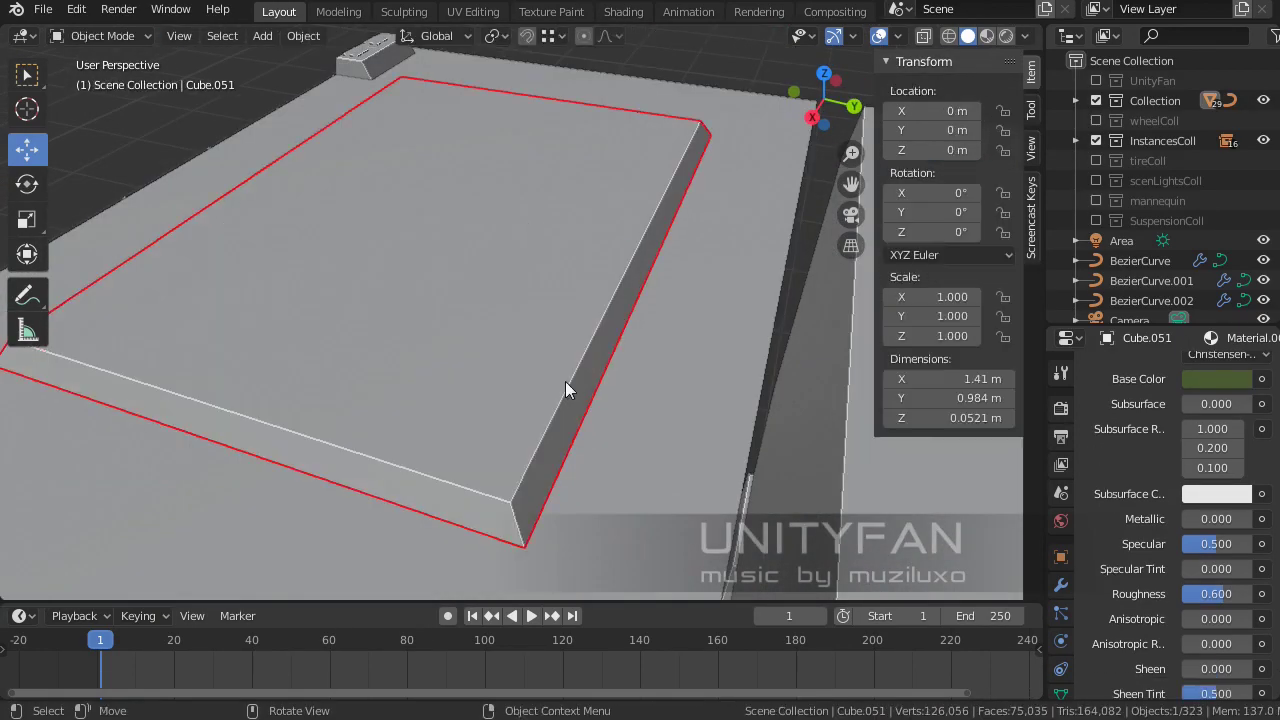
{"action": "mouse_move", "coordinate": [565, 381]}
{"action": "middle_mouse_down"}
{"action": "mouse_move", "coordinate": [559, 326]}
{"action": "mouse_move", "coordinate": [519, 343]}
{"action": "mouse_move", "coordinate": [560, 329]}
{"action": "mouse_move", "coordinate": [522, 317]}
{"action": "mouse_move", "coordinate": [531, 332]}
{"action": "mouse_move", "coordinate": [416, 366]}
{"action": "mouse_move", "coordinate": [549, 343]}
{"action": "mouse_move", "coordinate": [497, 324]}
{"action": "mouse_move", "coordinate": [608, 305]}
{"action": "mouse_move", "coordinate": [535, 337]}
{"action": "mouse_move", "coordinate": [573, 317]}
{"action": "middle_mouse_up"}
{"action": "scroll", "coordinate": [598, 298], "scroll_direction": "down", "scroll_amount": 3}
{"action": "key", "text": "z"}
{"action": "key", "text": "KP_3"}
{"action": "key", "text": "shift+z"}
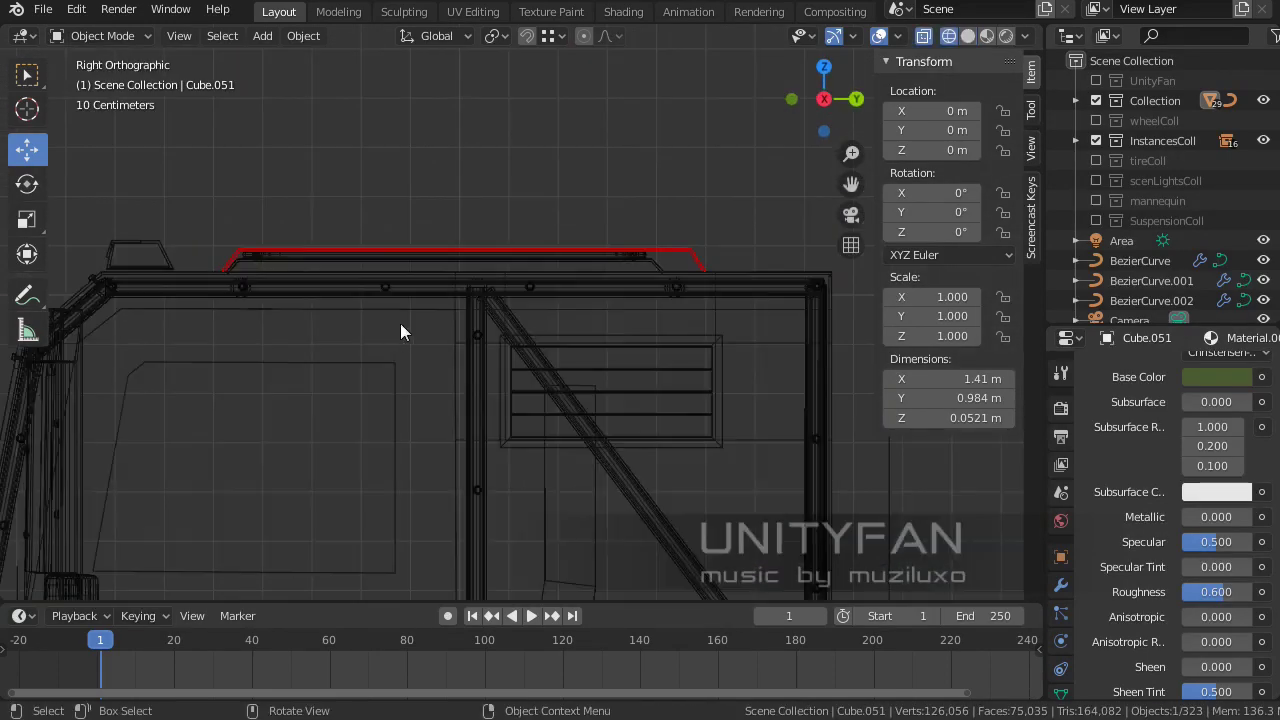
{"action": "scroll", "coordinate": [400, 323], "scroll_direction": "up", "scroll_amount": 3}
Select an edge along the lid's rim in solid shading, then bring up the Add menu
{"action": "key", "text": "Tab"}
{"action": "key", "text": "Tab"}
{"action": "mouse_move", "coordinate": [331, 288]}
{"action": "middle_mouse_down"}
{"action": "mouse_move", "coordinate": [403, 348]}
{"action": "mouse_move", "coordinate": [402, 280]}
{"action": "mouse_move", "coordinate": [556, 300]}
{"action": "mouse_move", "coordinate": [571, 323]}
{"action": "mouse_move", "coordinate": [608, 323]}
{"action": "mouse_move", "coordinate": [400, 200]}
{"action": "middle_mouse_up"}
{"action": "key", "text": "shift+z"}
{"action": "key", "text": "Tab"}
{"action": "key", "text": "Tab"}
{"action": "mouse_move", "coordinate": [529, 263]}
{"action": "middle_mouse_down"}
{"action": "mouse_move", "coordinate": [506, 270]}
{"action": "mouse_move", "coordinate": [540, 267]}
{"action": "middle_mouse_up"}
{"action": "key", "text": "Tab"}
{"action": "left_click", "coordinate": [540, 267]}
{"action": "key", "text": "Tab"}
{"action": "key", "text": "shift+a"}
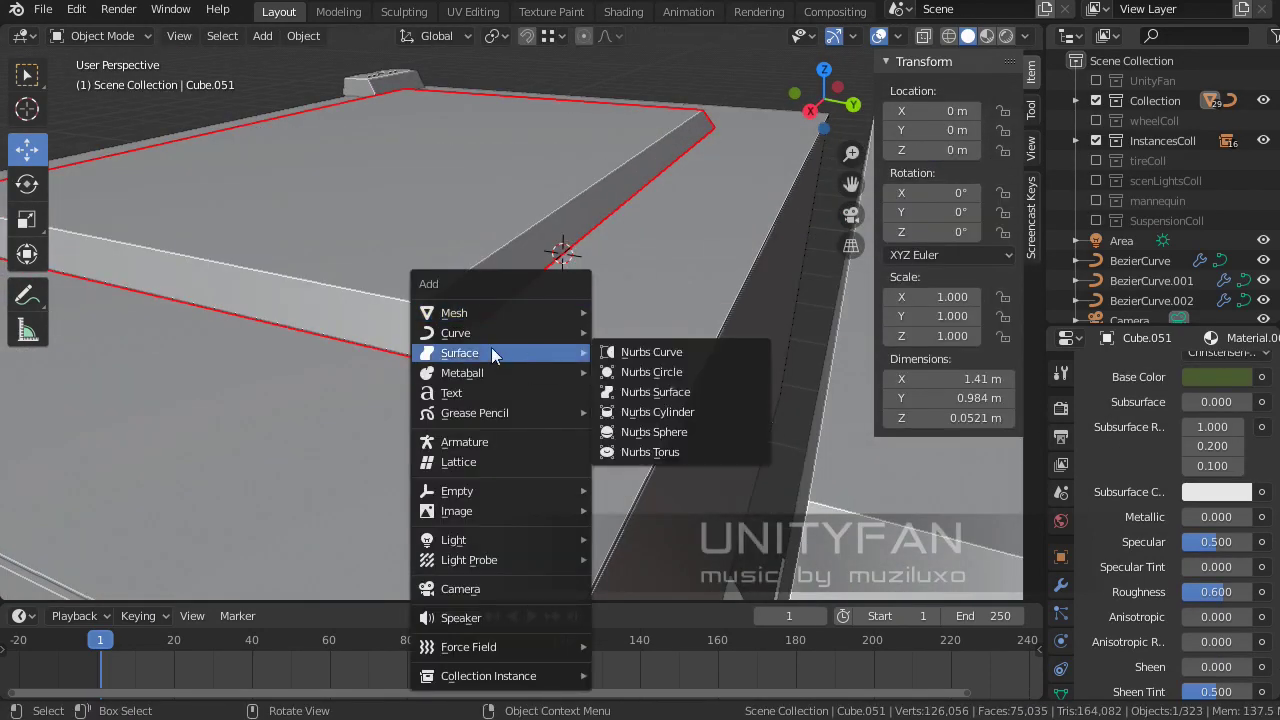
Add a cylinder at the lid's edge, scale it to 0.049 and apply the scale
{"action": "left_click", "coordinate": [641, 411]}
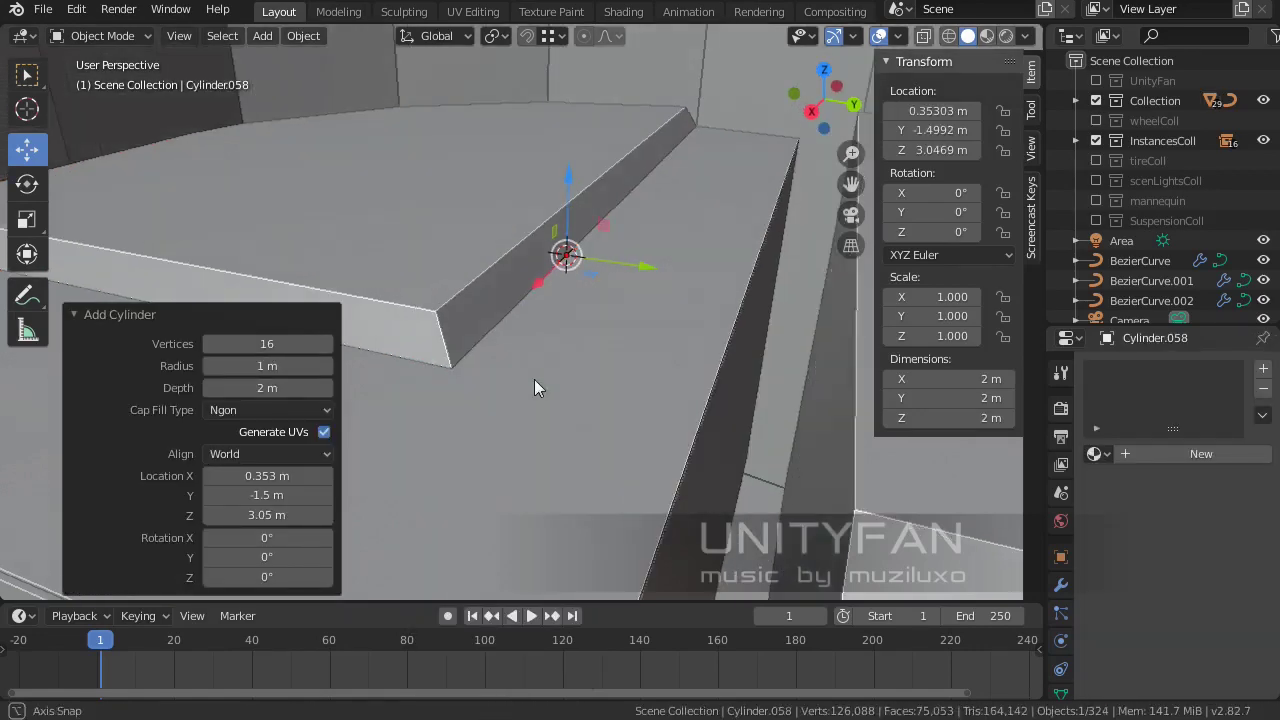
{"action": "scroll", "coordinate": [534, 388], "scroll_direction": "down", "scroll_amount": 3}
{"action": "key", "text": "s"}
{"action": "left_click", "coordinate": [580, 318]}
{"action": "scroll", "coordinate": [607, 343], "scroll_direction": "up", "scroll_amount": 3}
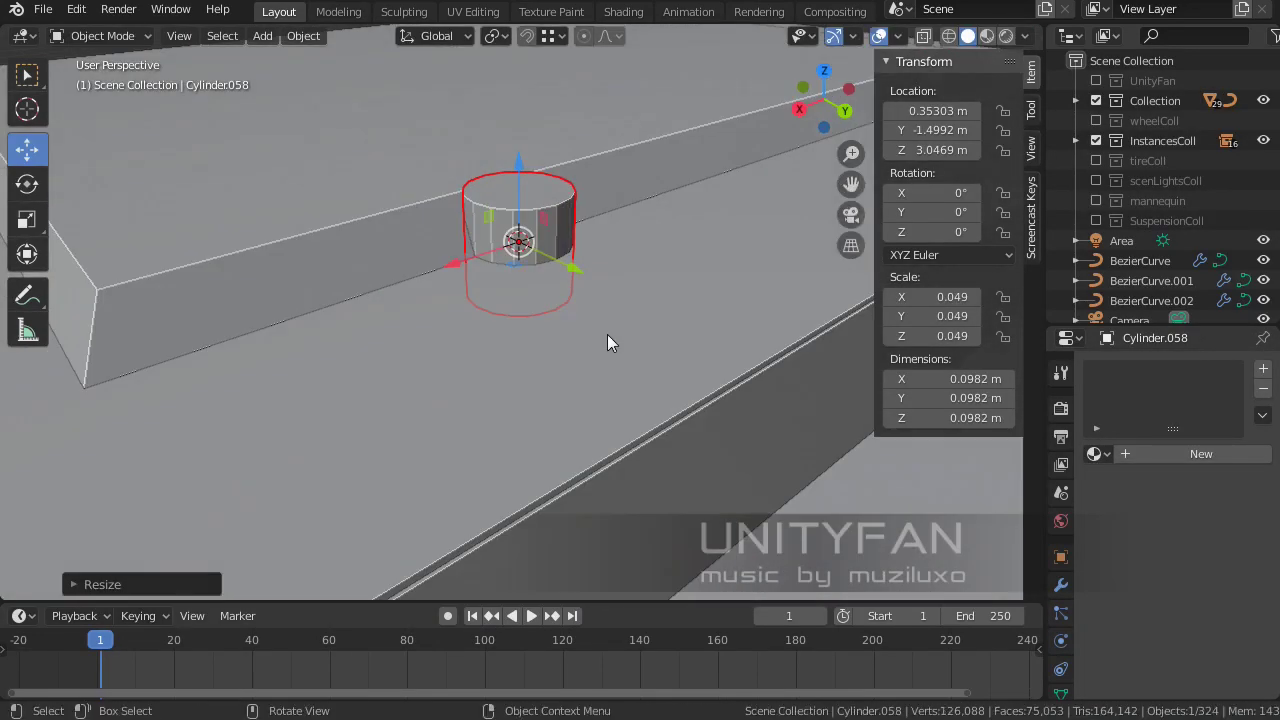
{"action": "key", "text": "ctrl+a"}
{"action": "left_click", "coordinate": [530, 389]}
{"action": "mouse_move", "coordinate": [530, 389]}
{"action": "middle_mouse_down"}
{"action": "mouse_move", "coordinate": [527, 333]}
{"action": "mouse_move", "coordinate": [866, 197]}
{"action": "middle_mouse_up"}
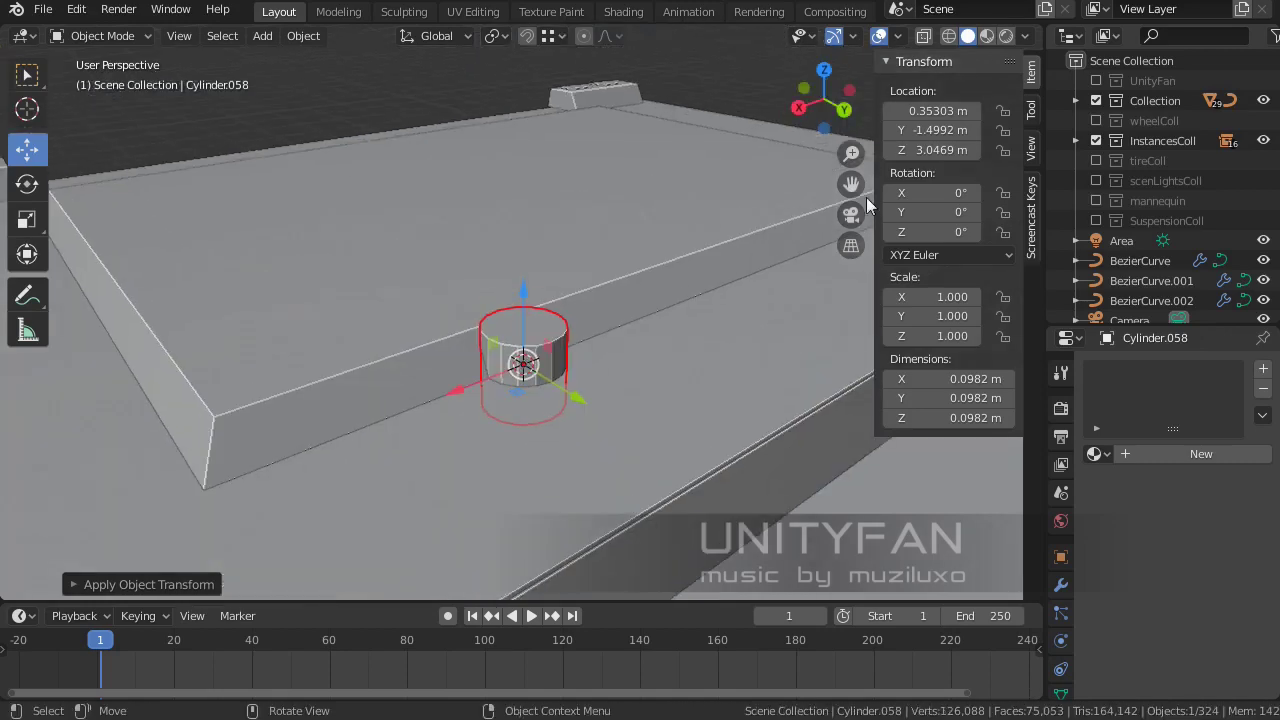
Turn the cylinder 90° onto its side, reapply the scale and check it against the lid
{"action": "left_click", "coordinate": [27, 183]}
{"action": "middle_click_drag", "start_coordinate": [470, 330], "coordinate": [485, 298]}
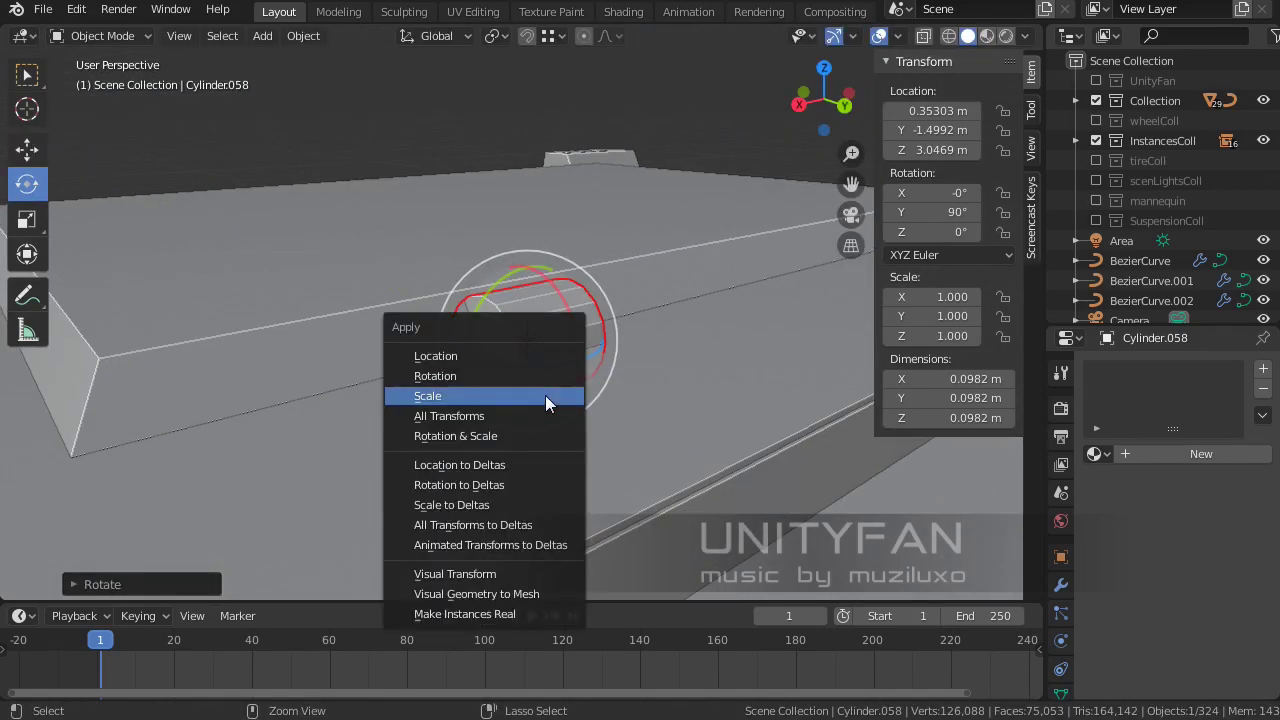
{"action": "left_click", "coordinate": [545, 395]}
{"action": "middle_click_drag", "start_coordinate": [545, 395], "coordinate": [480, 330]}
{"action": "left_click", "coordinate": [27, 149]}
{"action": "key", "text": "KP_3"}
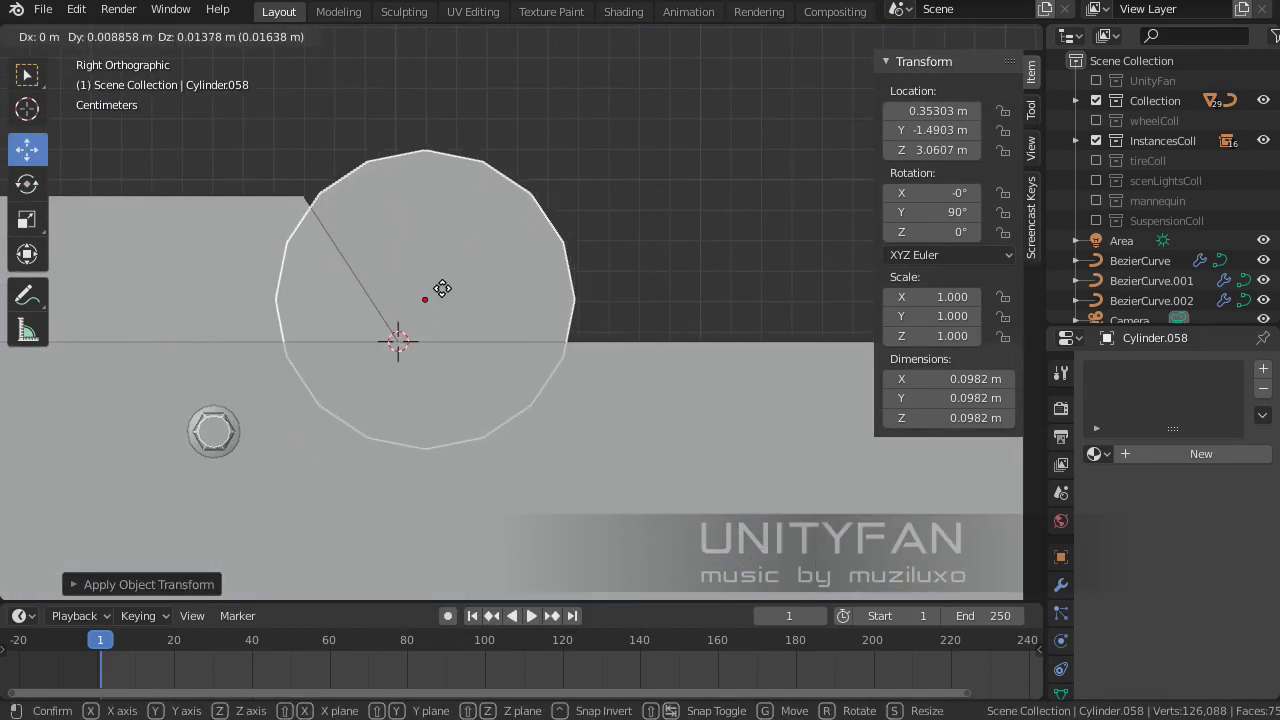
{"action": "mouse_move", "coordinate": [458, 311]}
{"action": "middle_mouse_down"}
{"action": "mouse_move", "coordinate": [439, 334]}
{"action": "mouse_move", "coordinate": [481, 333]}
{"action": "middle_mouse_up"}
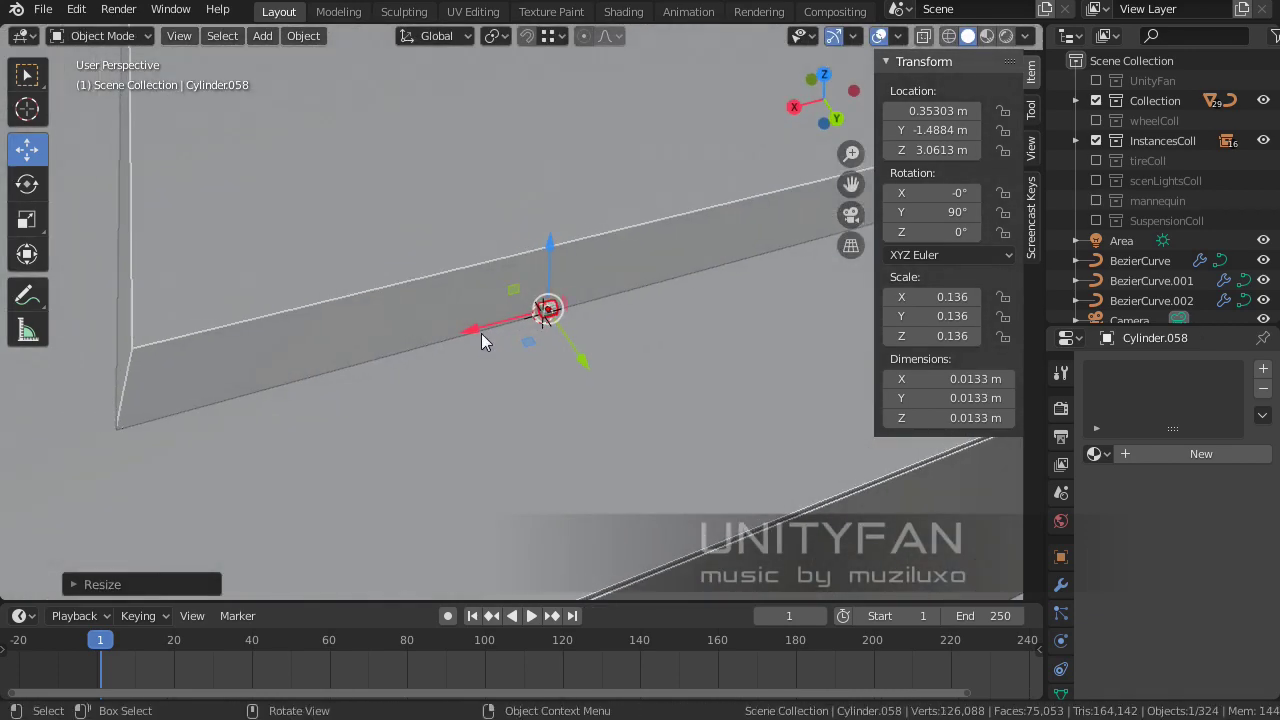
{"action": "mouse_move", "coordinate": [375, 380]}
{"action": "middle_mouse_down"}
{"action": "mouse_move", "coordinate": [468, 293]}
{"action": "mouse_move", "coordinate": [457, 280]}
{"action": "mouse_move", "coordinate": [451, 326]}
{"action": "mouse_move", "coordinate": [448, 304]}
{"action": "mouse_move", "coordinate": [636, 291]}
{"action": "middle_mouse_up"}
Lengthen the rod's mesh and give it an Edge Split modifier
{"action": "key", "text": "Tab"}
{"action": "key", "text": "Tab"}
{"action": "key", "text": "shift+s"}
{"action": "key", "text": "Escape"}
{"action": "key", "text": "Tab"}
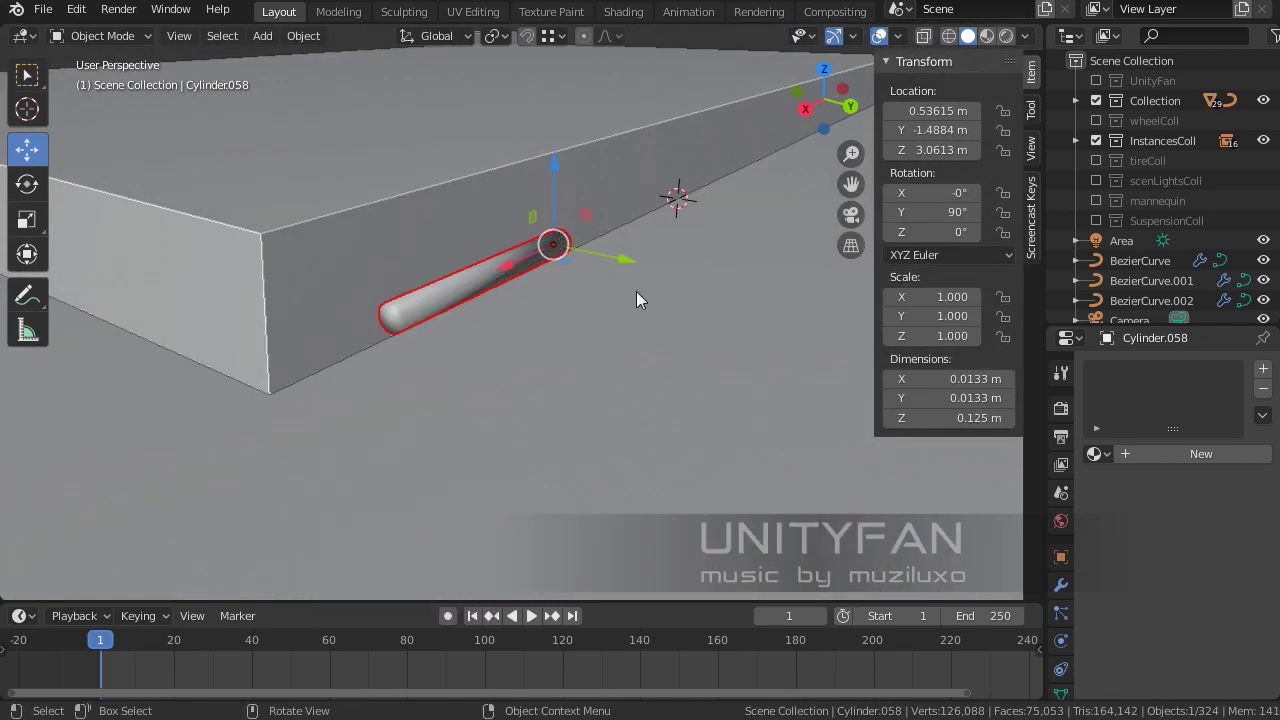
{"action": "left_click", "coordinate": [1120, 368]}
{"action": "left_click", "coordinate": [531, 103]}
{"action": "mouse_move", "coordinate": [480, 290]}
{"action": "middle_mouse_down"}
{"action": "mouse_move", "coordinate": [443, 309]}
{"action": "mouse_move", "coordinate": [558, 279]}
{"action": "mouse_move", "coordinate": [503, 318]}
{"action": "mouse_move", "coordinate": [603, 311]}
{"action": "mouse_move", "coordinate": [640, 233]}
{"action": "mouse_move", "coordinate": [602, 261]}
{"action": "mouse_move", "coordinate": [603, 286]}
{"action": "middle_mouse_up"}
Slide the rod along X onto the lid edge, then select the existing door hinge
{"action": "key", "text": "g"}
{"action": "key", "text": "x"}
{"action": "left_click", "coordinate": [550, 315]}
{"action": "scroll", "coordinate": [603, 286], "scroll_direction": "down", "scroll_amount": 3}
{"action": "mouse_move", "coordinate": [511, 315]}
{"action": "middle_mouse_down"}
{"action": "mouse_move", "coordinate": [651, 242]}
{"action": "mouse_move", "coordinate": [505, 298]}
{"action": "mouse_move", "coordinate": [475, 218]}
{"action": "middle_mouse_up"}
{"action": "left_click", "coordinate": [443, 335]}
{"action": "mouse_move", "coordinate": [443, 335]}
{"action": "middle_mouse_down"}
{"action": "mouse_move", "coordinate": [510, 252]}
{"action": "mouse_move", "coordinate": [528, 340]}
{"action": "mouse_move", "coordinate": [428, 316]}
{"action": "mouse_move", "coordinate": [539, 283]}
{"action": "middle_mouse_up"}
Select the door hinge's plate and pin cylinder
{"action": "scroll", "coordinate": [539, 283], "scroll_direction": "up", "scroll_amount": 4}
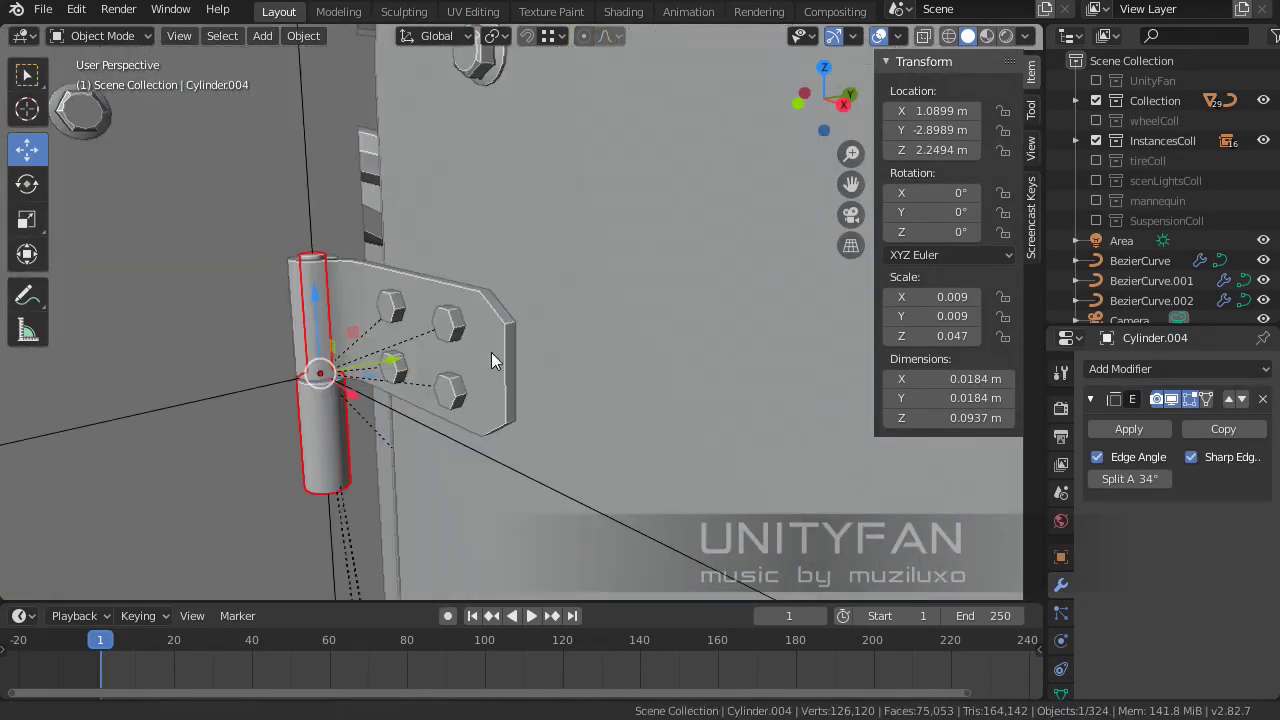
{"action": "left_click", "coordinate": [491, 352]}
{"action": "scroll", "coordinate": [491, 352], "scroll_direction": "up", "scroll_amount": 2}
{"action": "left_click", "coordinate": [322, 450], "text": "shift"}
{"action": "scroll", "coordinate": [322, 450], "scroll_direction": "down", "scroll_amount": 5}
{"action": "middle_click_drag", "start_coordinate": [398, 361], "coordinate": [352, 408]}
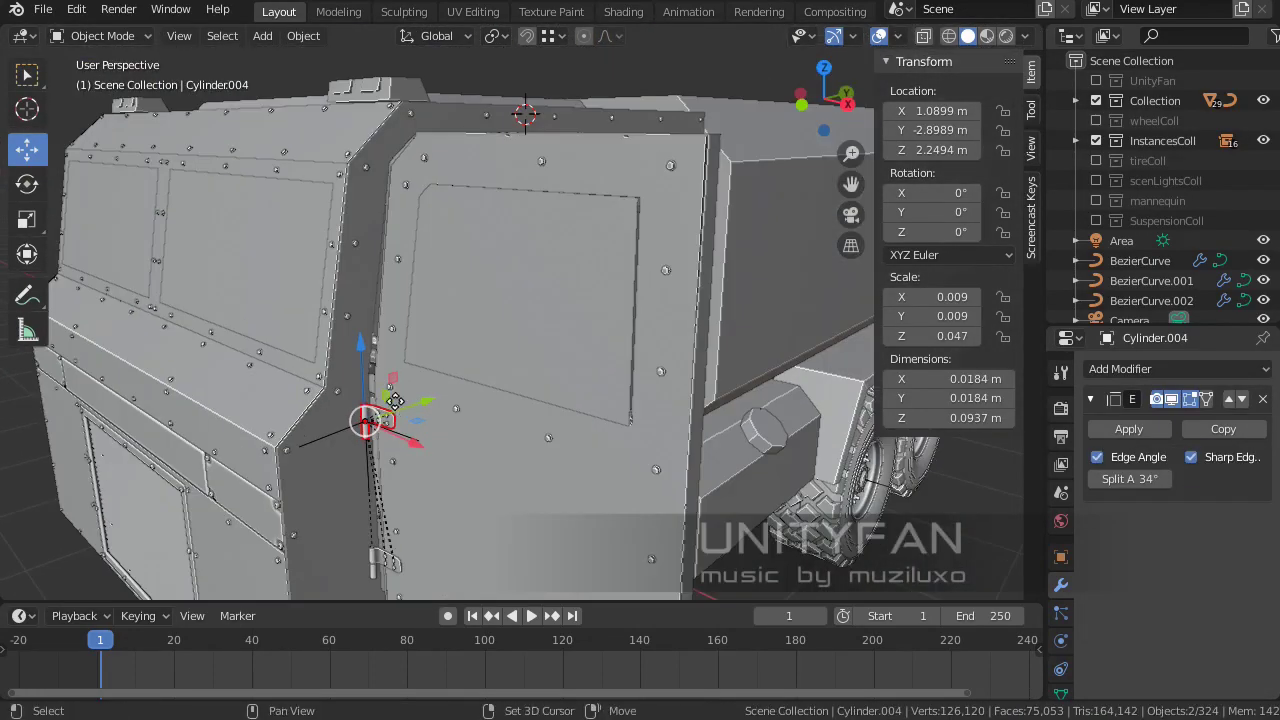
{"action": "mouse_move", "coordinate": [358, 193]}
{"action": "middle_mouse_down"}
{"action": "mouse_move", "coordinate": [428, 229]}
{"action": "mouse_move", "coordinate": [329, 294]}
{"action": "middle_mouse_up"}
{"action": "scroll", "coordinate": [514, 283], "scroll_direction": "up", "scroll_amount": 3}
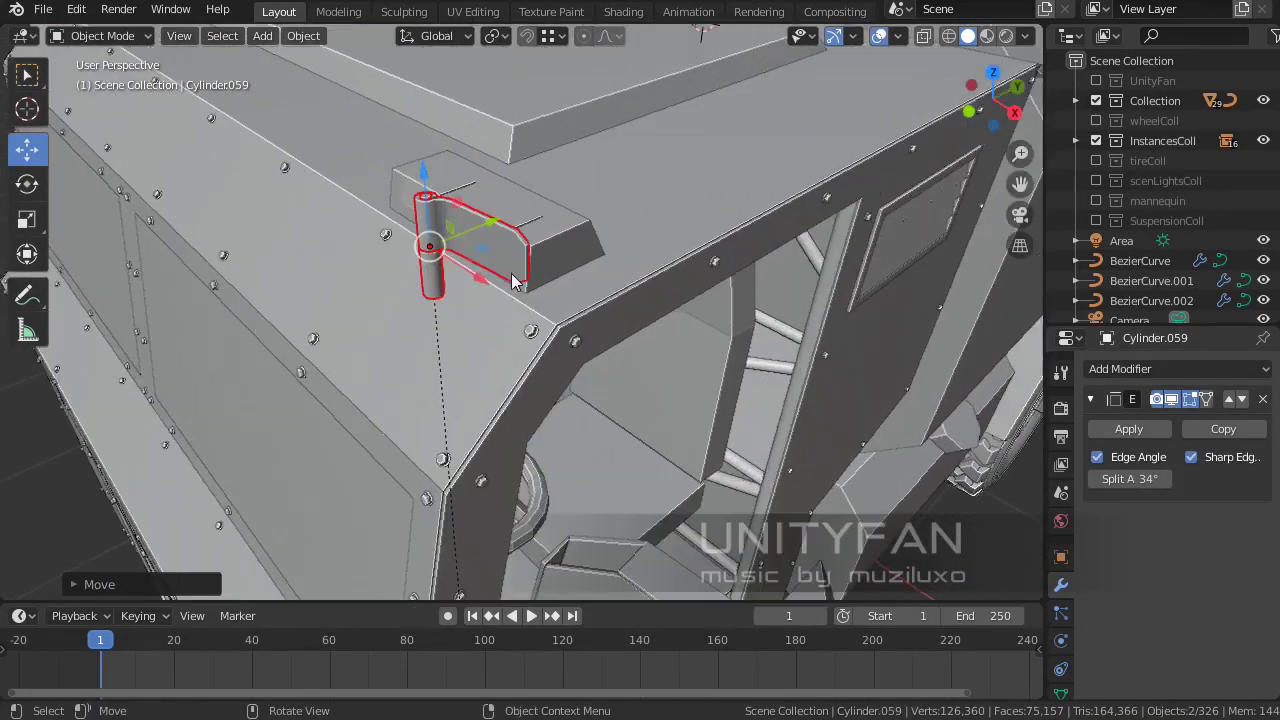
{"action": "left_click", "coordinate": [432, 295]}
{"action": "middle_click_drag", "start_coordinate": [432, 295], "coordinate": [545, 312]}
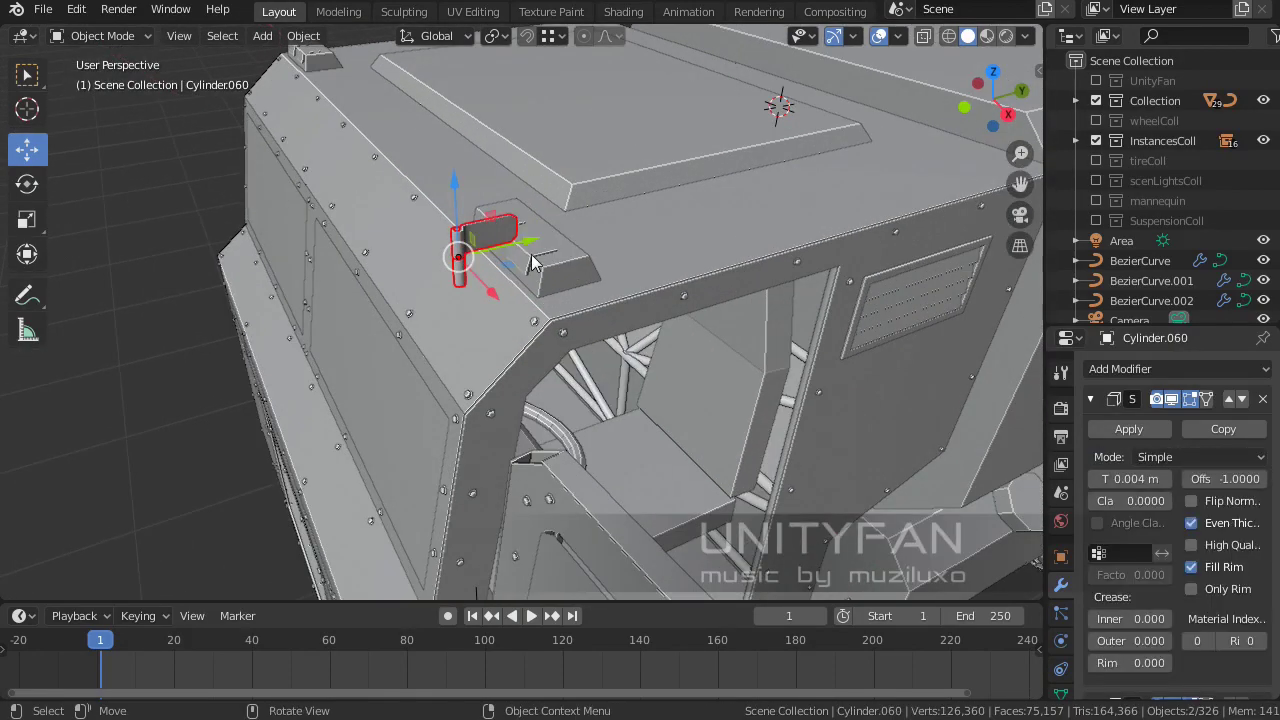
Place the hinge copy down onto the hatch lid's edge around the pin
{"action": "left_click", "coordinate": [532, 262]}
{"action": "mouse_move", "coordinate": [532, 262]}
{"action": "middle_mouse_down"}
{"action": "mouse_move", "coordinate": [757, 237]}
{"action": "mouse_move", "coordinate": [403, 316]}
{"action": "mouse_move", "coordinate": [25, 195]}
{"action": "middle_mouse_up"}
{"action": "key", "text": "KP_Decimal"}
{"action": "left_click", "coordinate": [27, 149]}
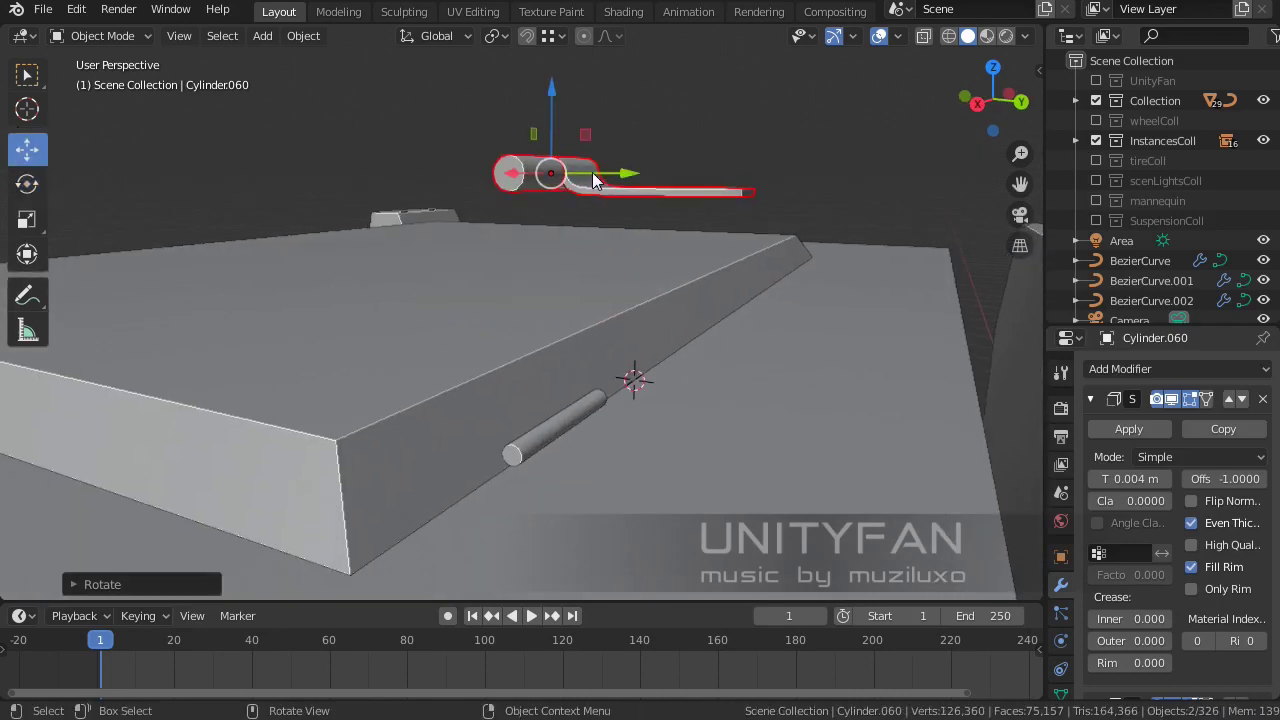
{"action": "middle_click_drag", "start_coordinate": [300, 300], "coordinate": [430, 320]}
{"action": "left_click_drag", "start_coordinate": [428, 200], "coordinate": [427, 430]}
{"action": "key", "text": "KP_3"}
{"action": "scroll", "coordinate": [427, 443], "scroll_direction": "up", "scroll_amount": 4}
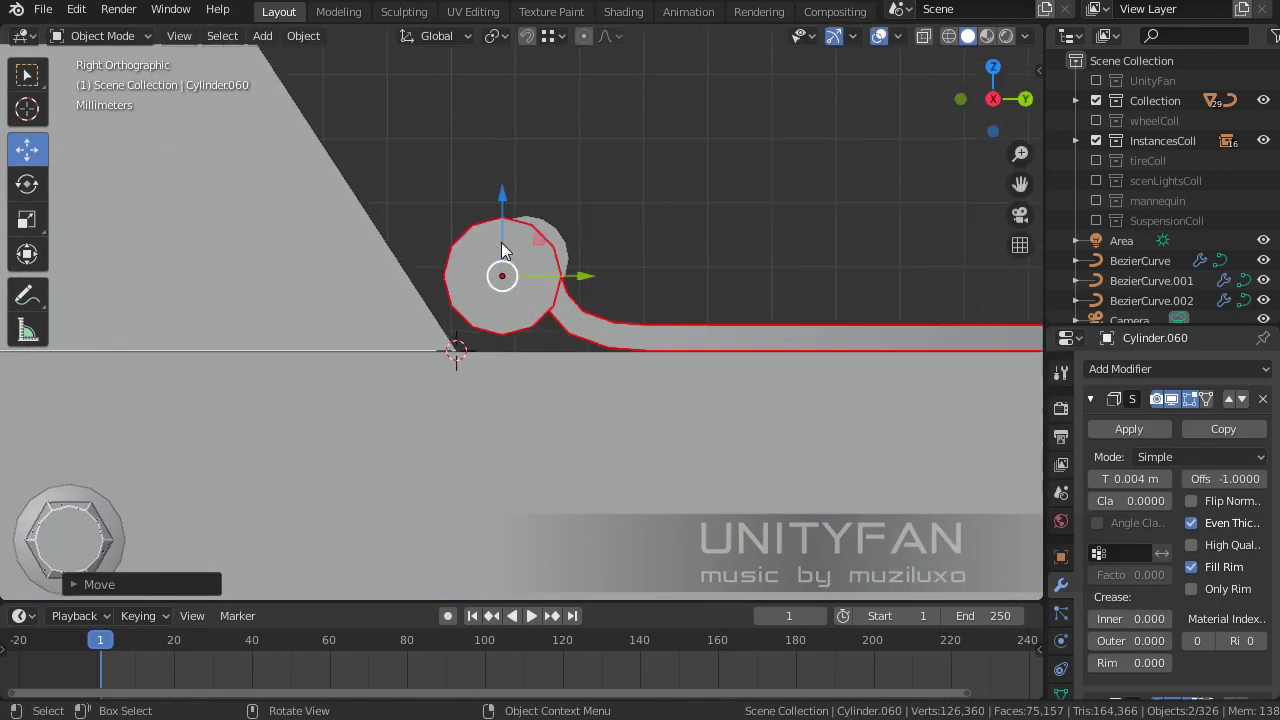
{"action": "mouse_move", "coordinate": [523, 250]}
{"action": "middle_mouse_down"}
{"action": "mouse_move", "coordinate": [537, 306]}
{"action": "mouse_move", "coordinate": [243, 366]}
{"action": "mouse_move", "coordinate": [529, 329]}
{"action": "mouse_move", "coordinate": [426, 351]}
{"action": "mouse_move", "coordinate": [637, 303]}
{"action": "mouse_move", "coordinate": [238, 66]}
{"action": "middle_mouse_up"}
Delete the spare pin cylinder and enlarge the hinge leaf's mesh to fit
{"action": "key", "text": "Delete"}
{"action": "left_click", "coordinate": [373, 331]}
{"action": "left_click", "coordinate": [527, 347]}
{"action": "key", "text": "Tab"}
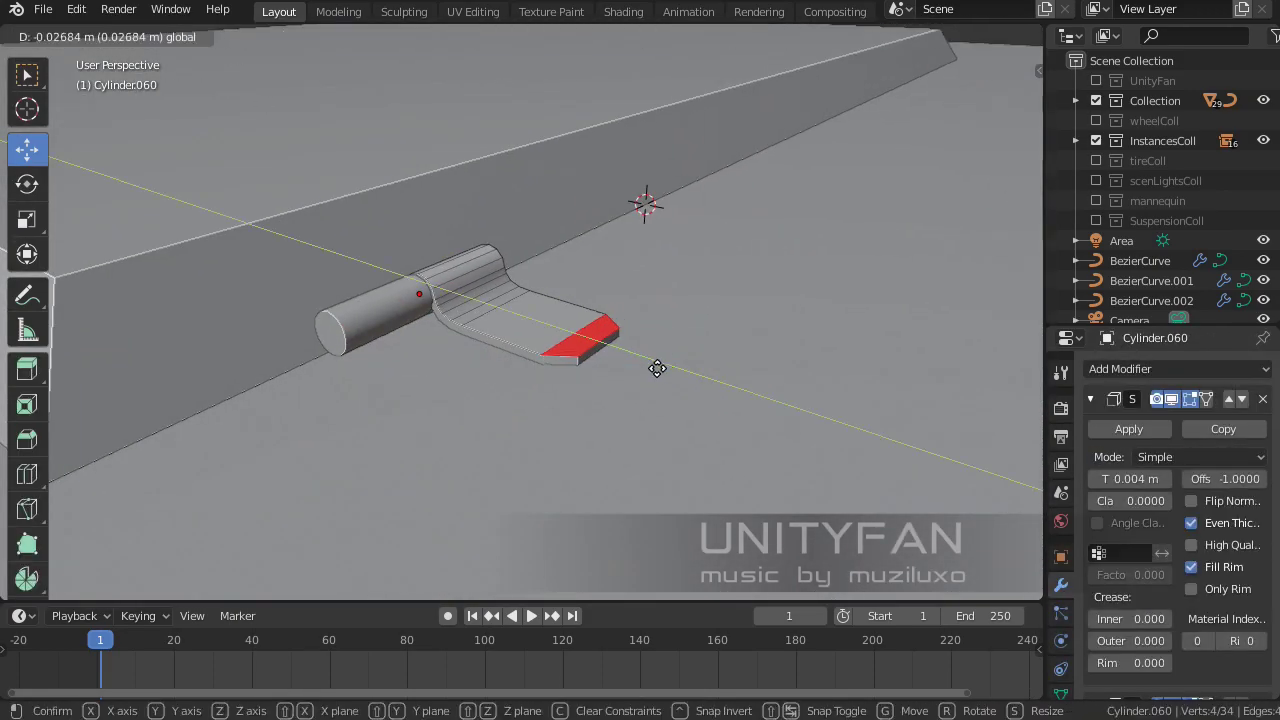
{"action": "key", "text": "s"}
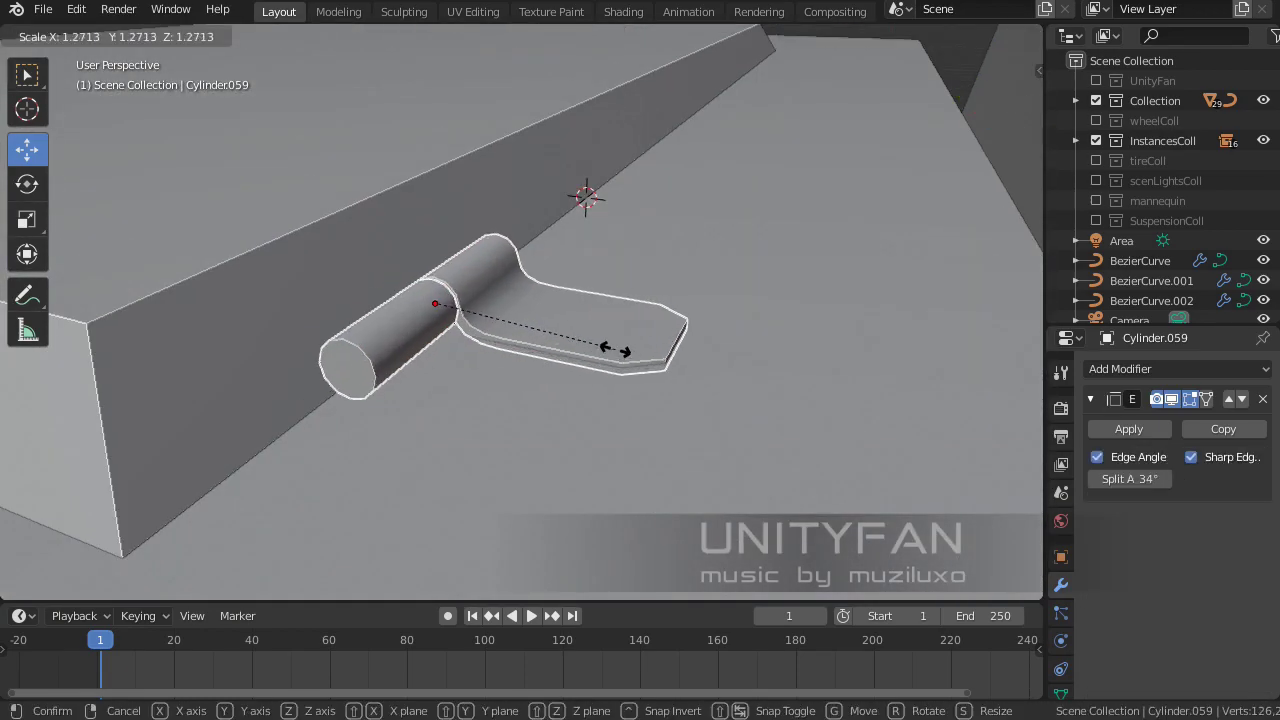
{"action": "left_click", "coordinate": [615, 349]}
{"action": "key", "text": "KP_3"}
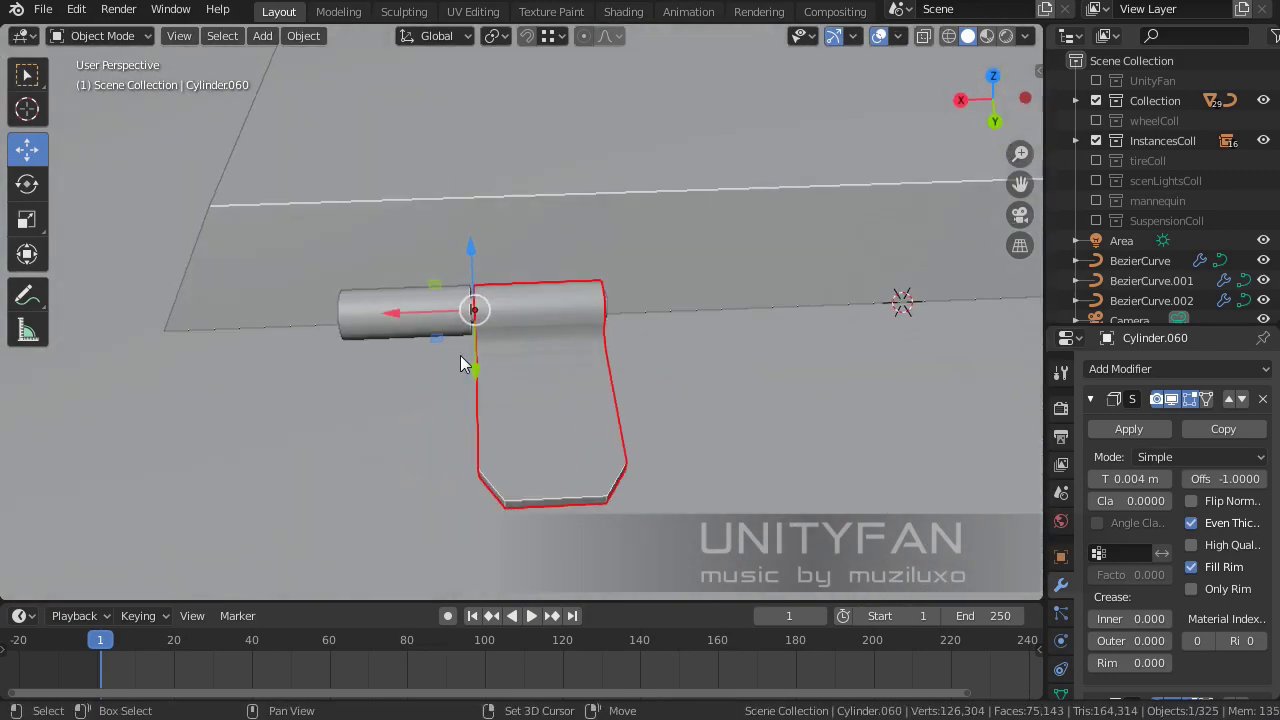
Duplicate the hinge leaf and swing the copy up 70°
{"action": "key", "text": "shift+d"}
{"action": "left_click", "coordinate": [27, 183]}
{"action": "left_click_drag", "start_coordinate": [470, 368], "coordinate": [510, 357]}
{"action": "left_click", "coordinate": [510, 357]}
{"action": "mouse_move", "coordinate": [510, 357]}
{"action": "middle_mouse_down"}
{"action": "mouse_move", "coordinate": [590, 306]}
{"action": "mouse_move", "coordinate": [483, 356]}
{"action": "middle_mouse_up"}
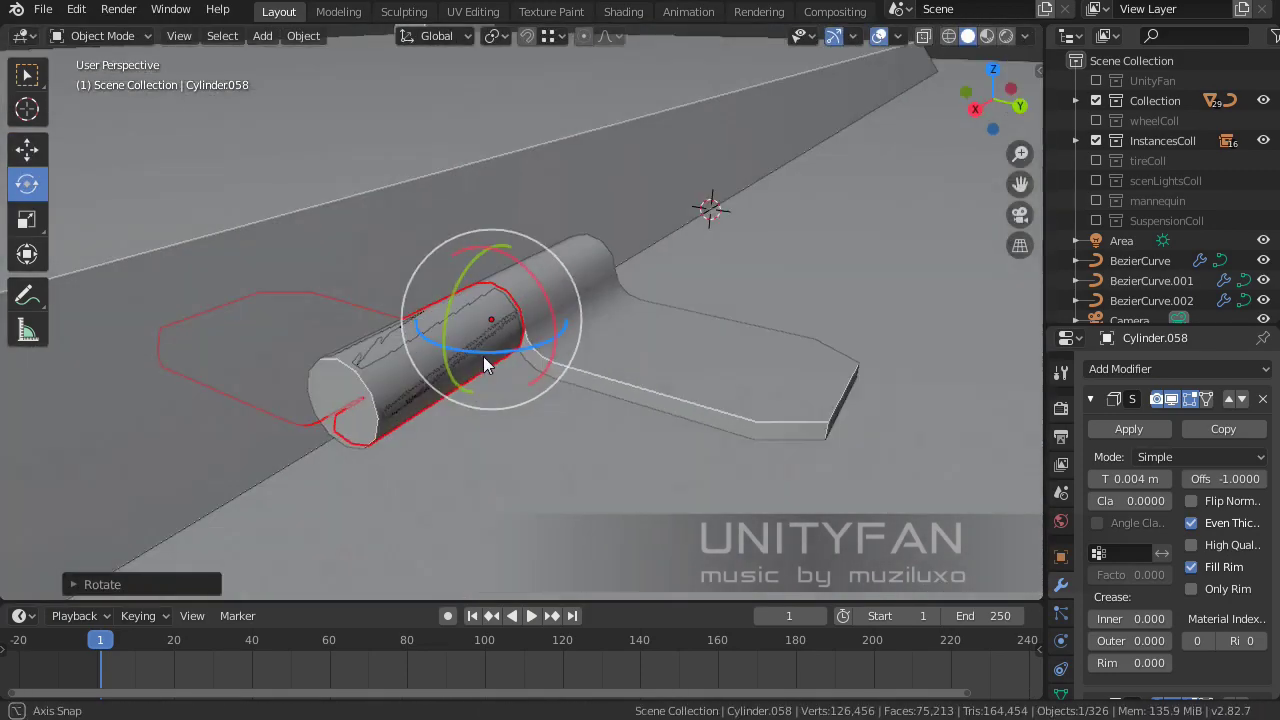
{"action": "mouse_move", "coordinate": [376, 413]}
{"action": "middle_mouse_down"}
{"action": "mouse_move", "coordinate": [560, 331]}
{"action": "mouse_move", "coordinate": [577, 357]}
{"action": "mouse_move", "coordinate": [533, 349]}
{"action": "middle_mouse_up"}
Select both knuckle cylinders and delete selected knuckle faces in Edit Mode
{"action": "left_click", "coordinate": [533, 349]}
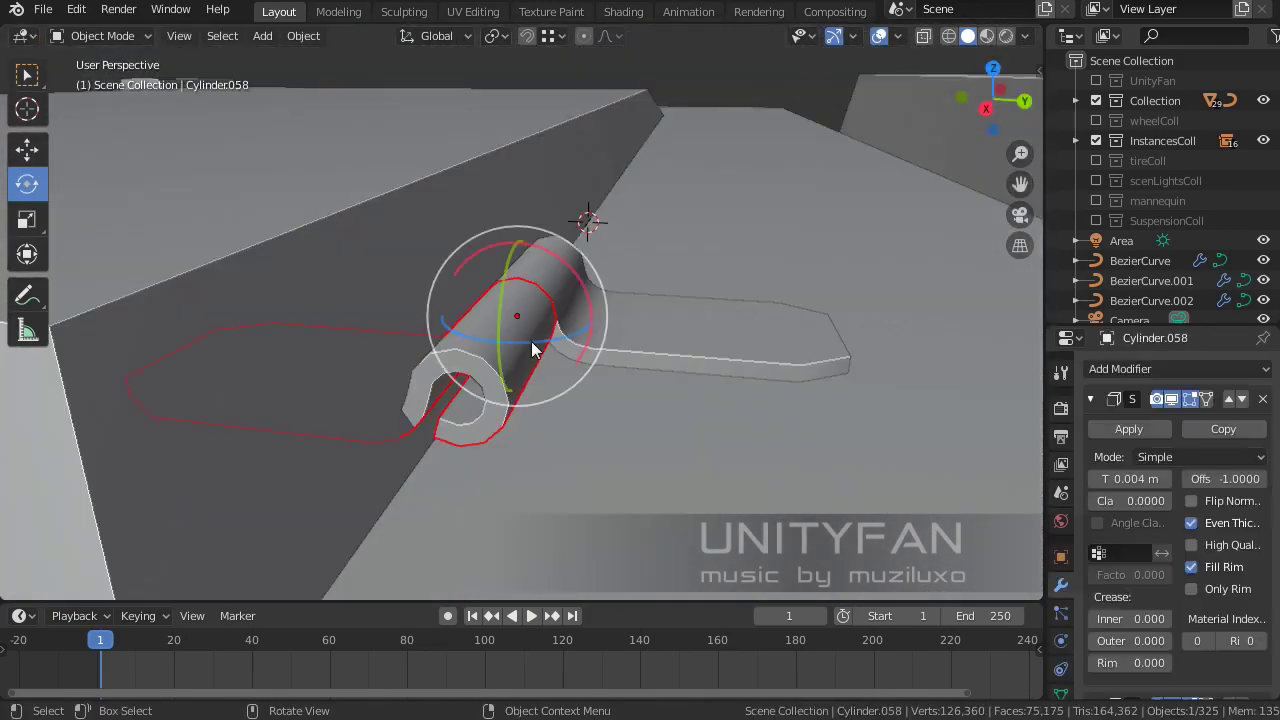
{"action": "left_click", "coordinate": [515, 450]}
{"action": "mouse_move", "coordinate": [602, 437]}
{"action": "middle_mouse_down"}
{"action": "mouse_move", "coordinate": [515, 450]}
{"action": "mouse_move", "coordinate": [275, 109]}
{"action": "middle_mouse_up"}
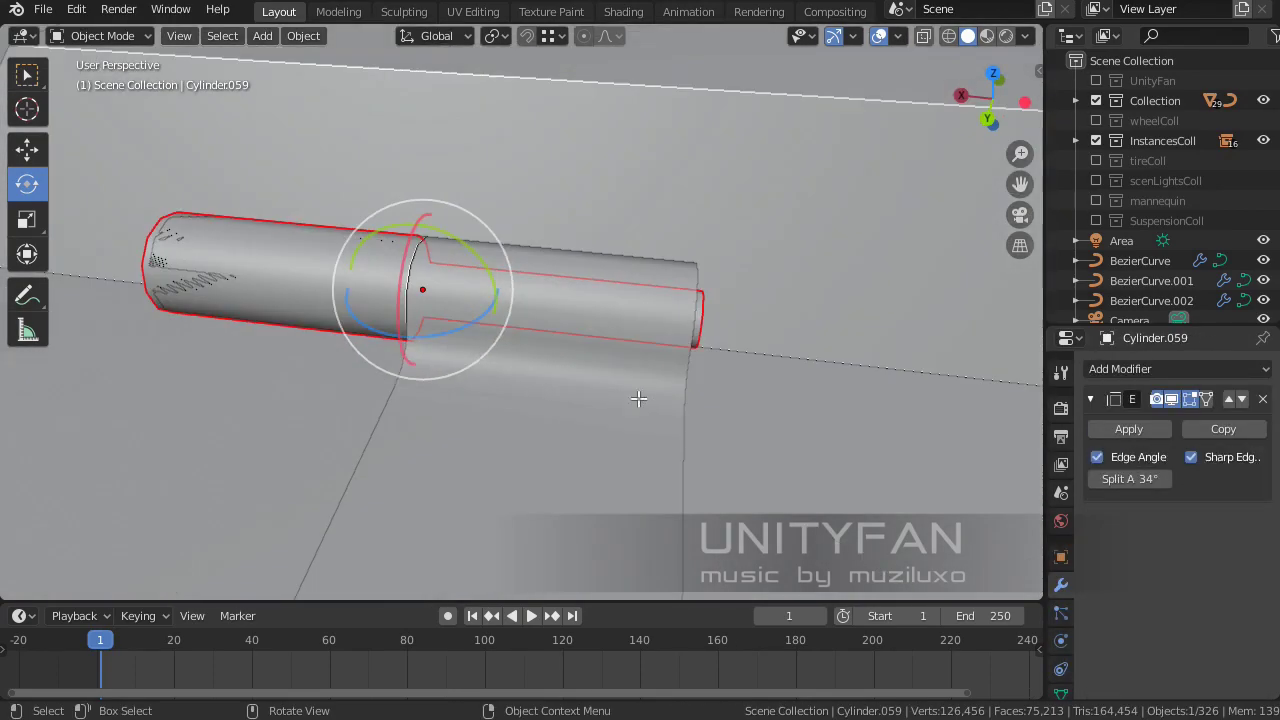
{"action": "key", "text": "Tab"}
{"action": "key", "text": "x"}
{"action": "mouse_move", "coordinate": [388, 298]}
{"action": "middle_mouse_down"}
{"action": "mouse_move", "coordinate": [409, 354]}
{"action": "mouse_move", "coordinate": [520, 330]}
{"action": "mouse_move", "coordinate": [501, 359]}
{"action": "middle_mouse_up"}
{"action": "left_click", "coordinate": [409, 354]}
{"action": "key", "text": "x"}
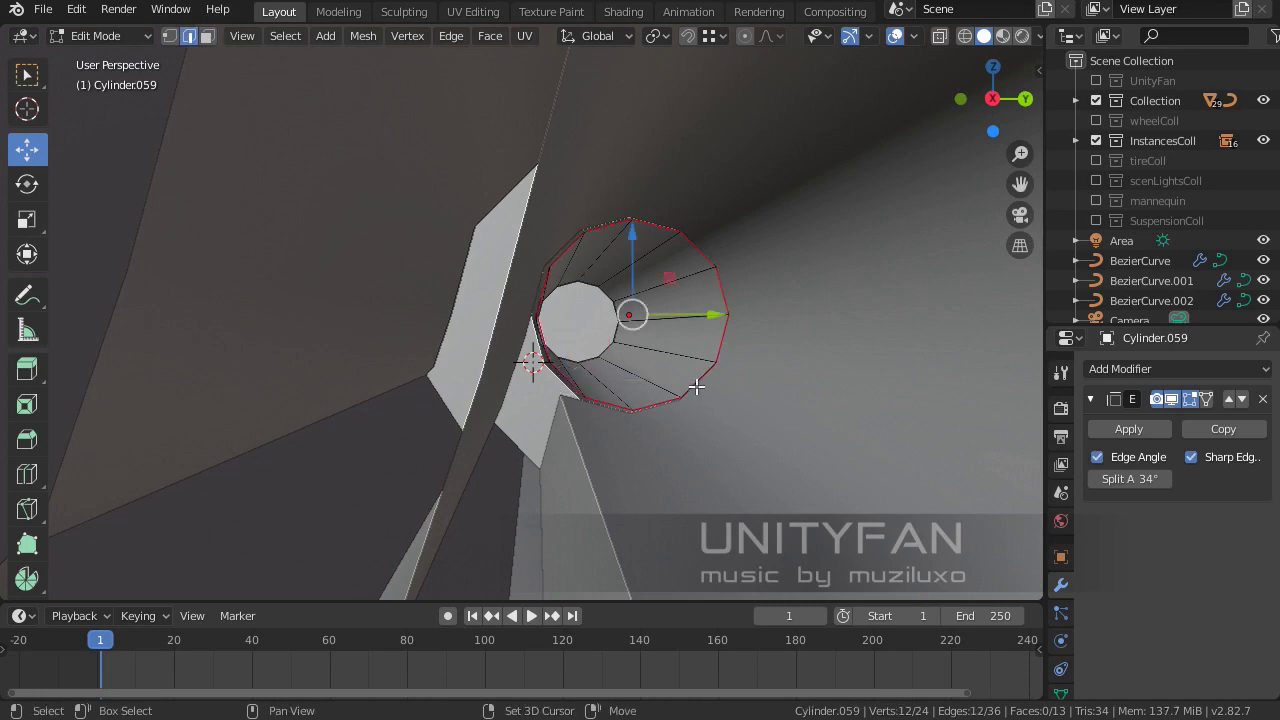
{"action": "middle_click_drag", "start_coordinate": [469, 231], "coordinate": [459, 347]}
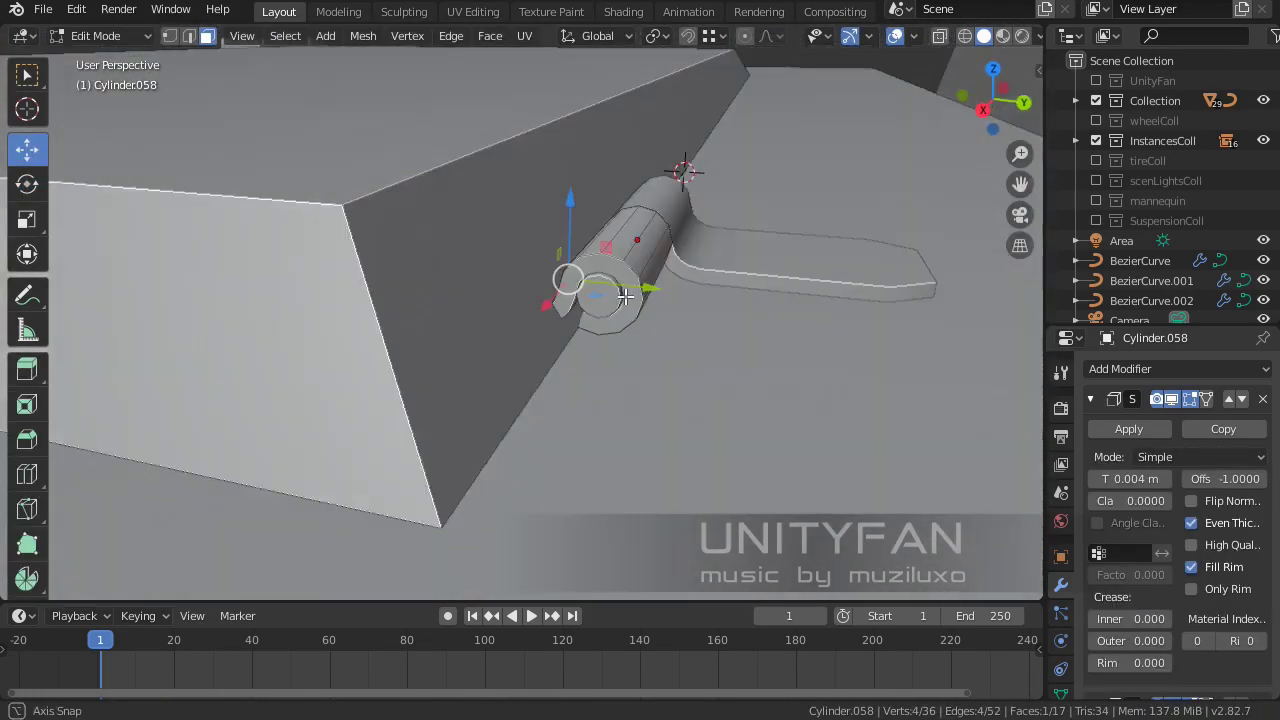
Set the pivot to Individual Origins and rotate the knuckle ring into alignment
{"action": "key", "text": "shift+s"}
{"action": "left_click", "coordinate": [628, 348]}
{"action": "left_click", "coordinate": [614, 40]}
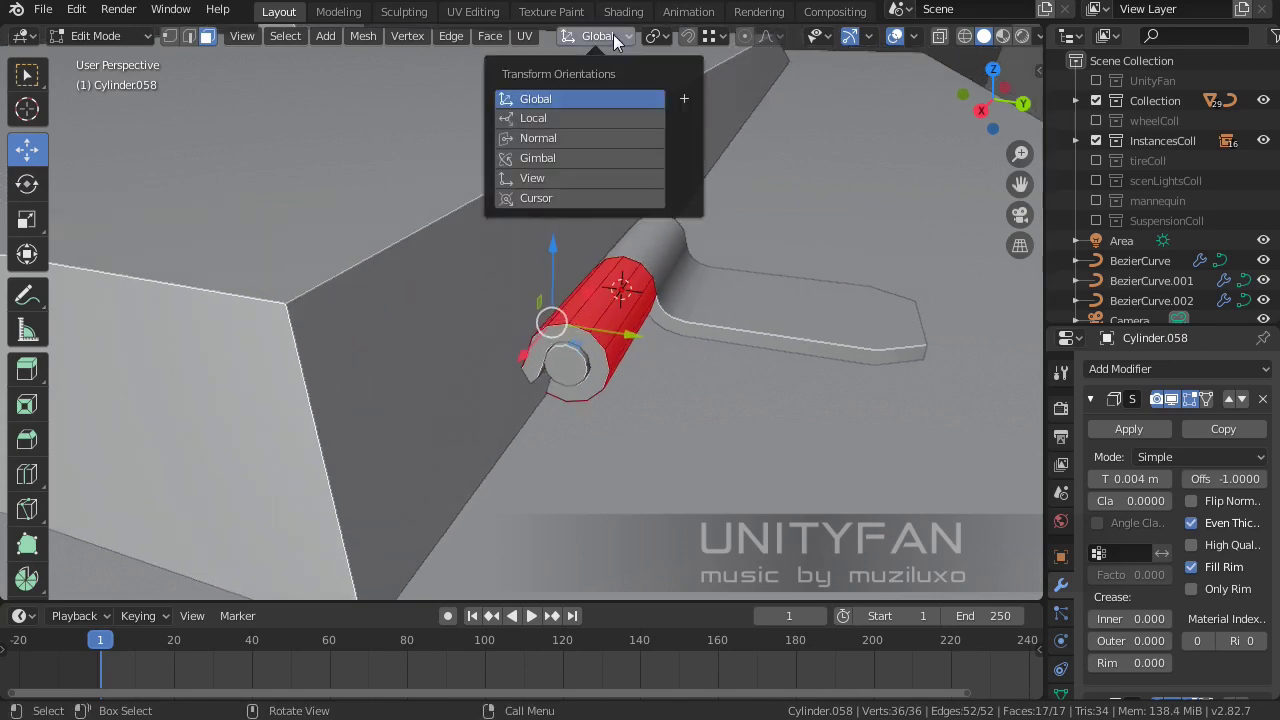
{"action": "left_click", "coordinate": [715, 38]}
{"action": "left_click", "coordinate": [679, 112]}
{"action": "key", "text": "a"}
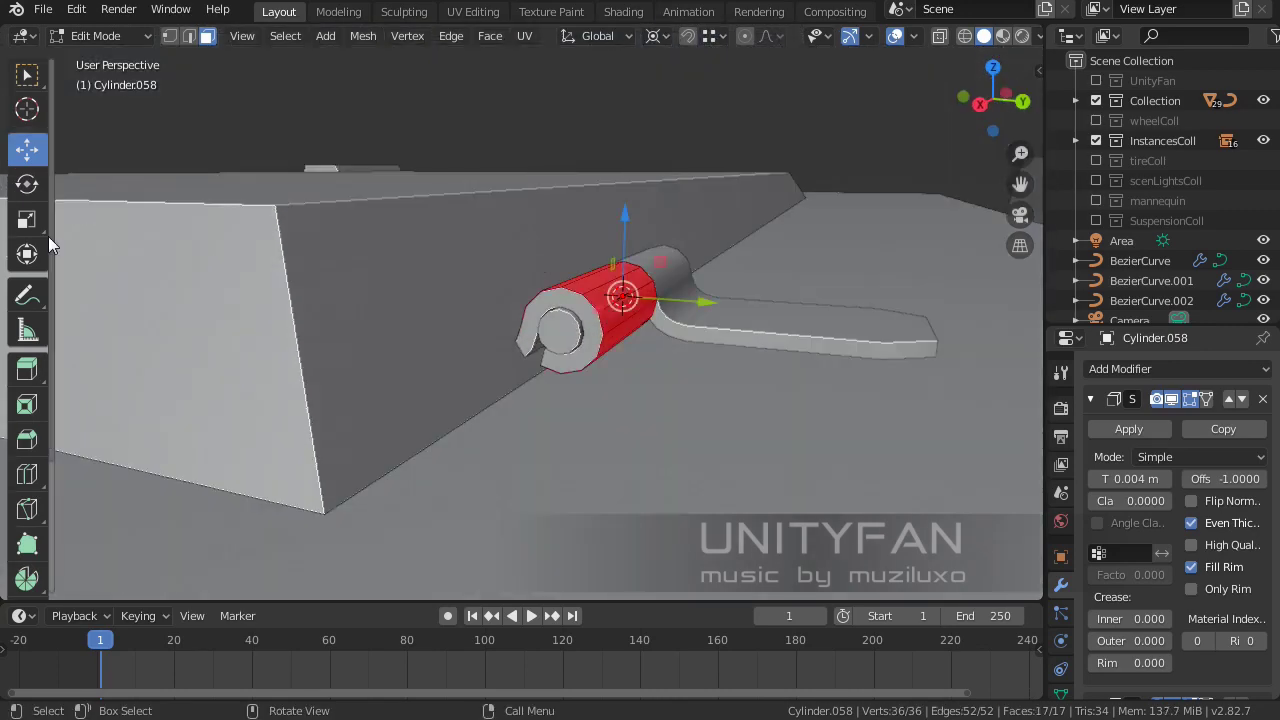
{"action": "key", "text": "shift+space"}
{"action": "key", "text": "r"}
{"action": "left_click", "coordinate": [738, 285]}
{"action": "key", "text": "KP_3"}
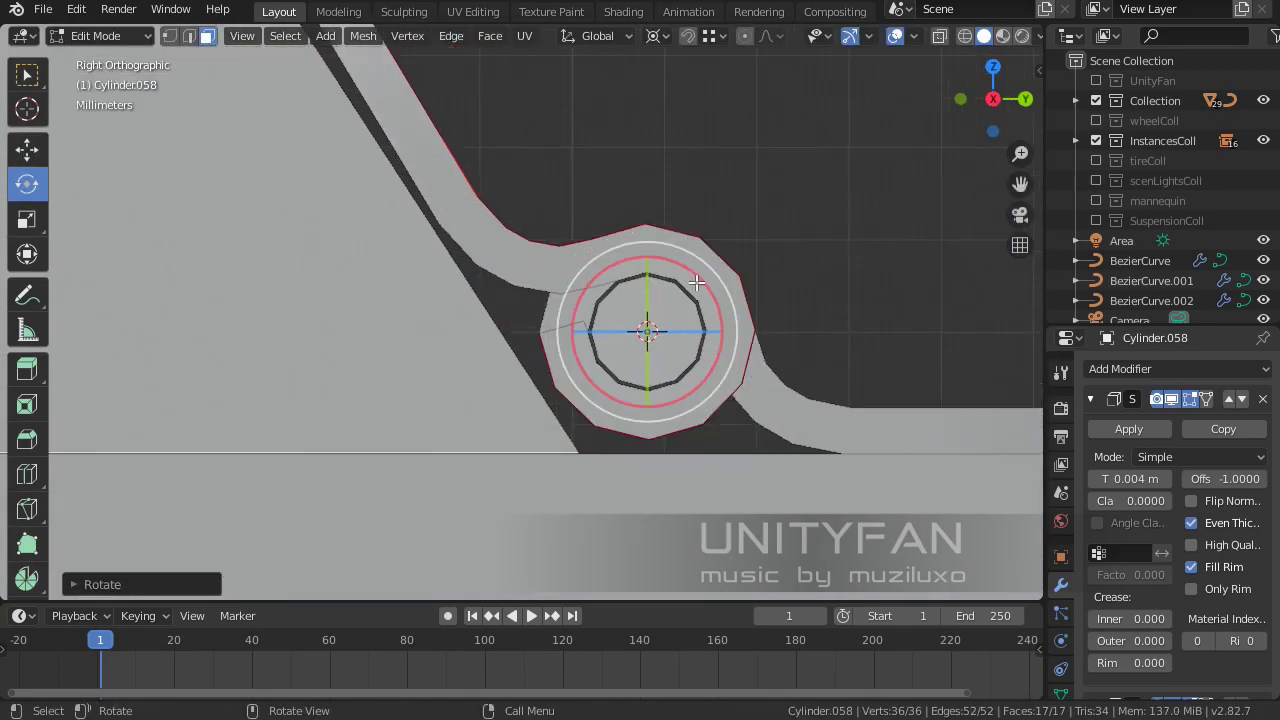
{"action": "left_click_drag", "start_coordinate": [646, 331], "coordinate": [716, 293]}
Return to Object Mode and box-select the hinge pin rod
{"action": "key", "text": "Tab"}
{"action": "mouse_move", "coordinate": [668, 335]}
{"action": "middle_mouse_down"}
{"action": "mouse_move", "coordinate": [600, 320]}
{"action": "mouse_move", "coordinate": [623, 91]}
{"action": "mouse_move", "coordinate": [543, 314]}
{"action": "mouse_move", "coordinate": [479, 320]}
{"action": "mouse_move", "coordinate": [507, 345]}
{"action": "middle_mouse_up"}
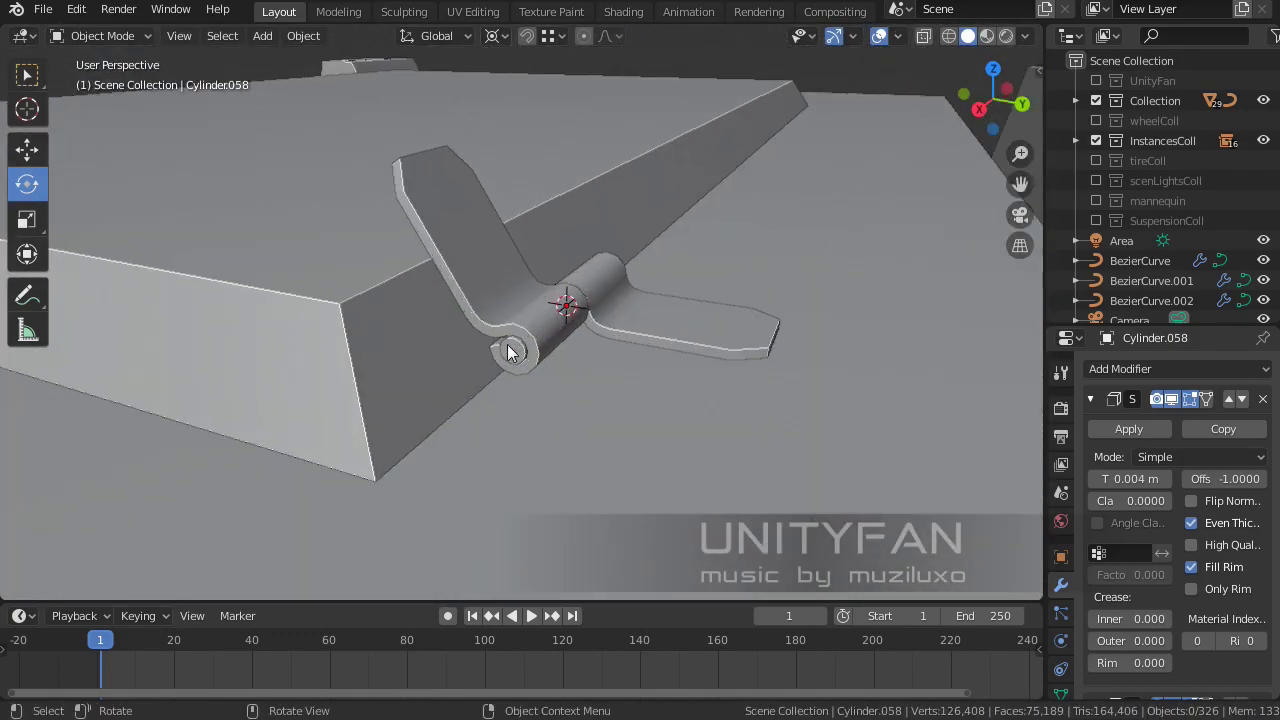
{"action": "left_click", "coordinate": [27, 77]}
{"action": "left_click", "coordinate": [465, 200]}
{"action": "middle_click_drag", "start_coordinate": [465, 200], "coordinate": [419, 289]}
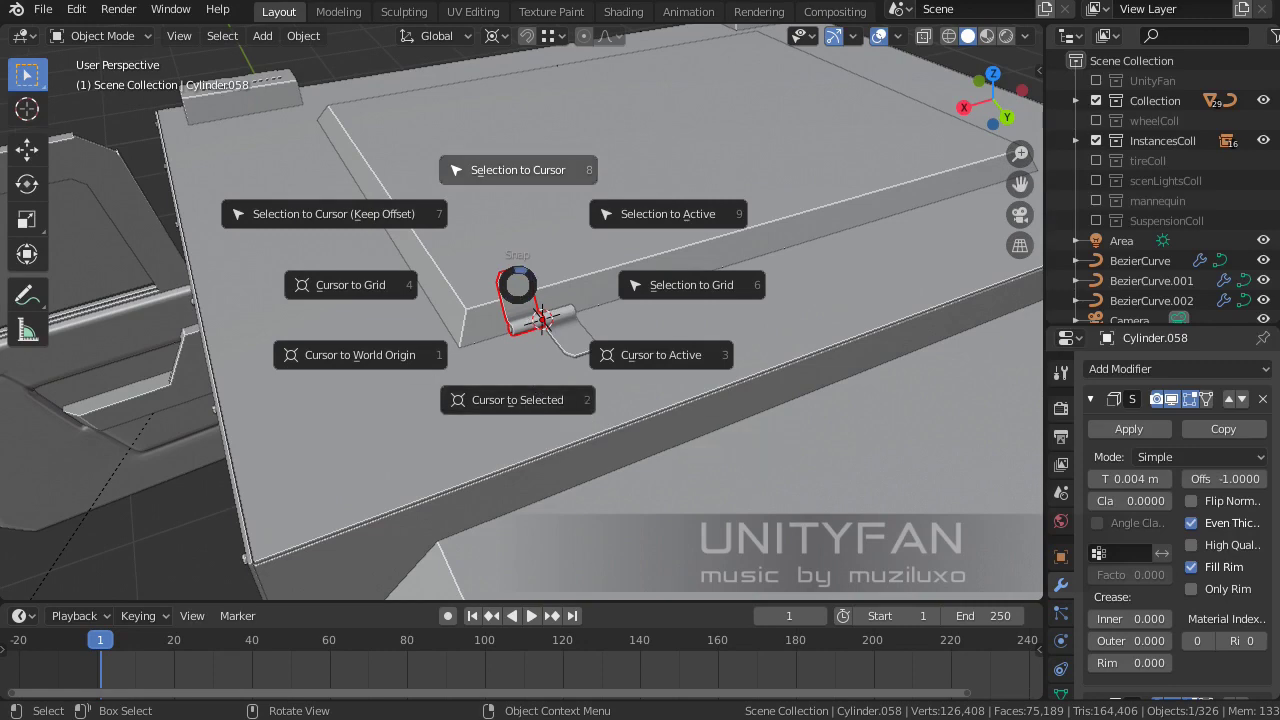
Add an empty of size 0.2 m at the hinge as the lid's pivot
{"action": "key", "text": "shift+a"}
{"action": "left_click", "coordinate": [640, 509]}
{"action": "middle_click_drag", "start_coordinate": [600, 400], "coordinate": [550, 148]}
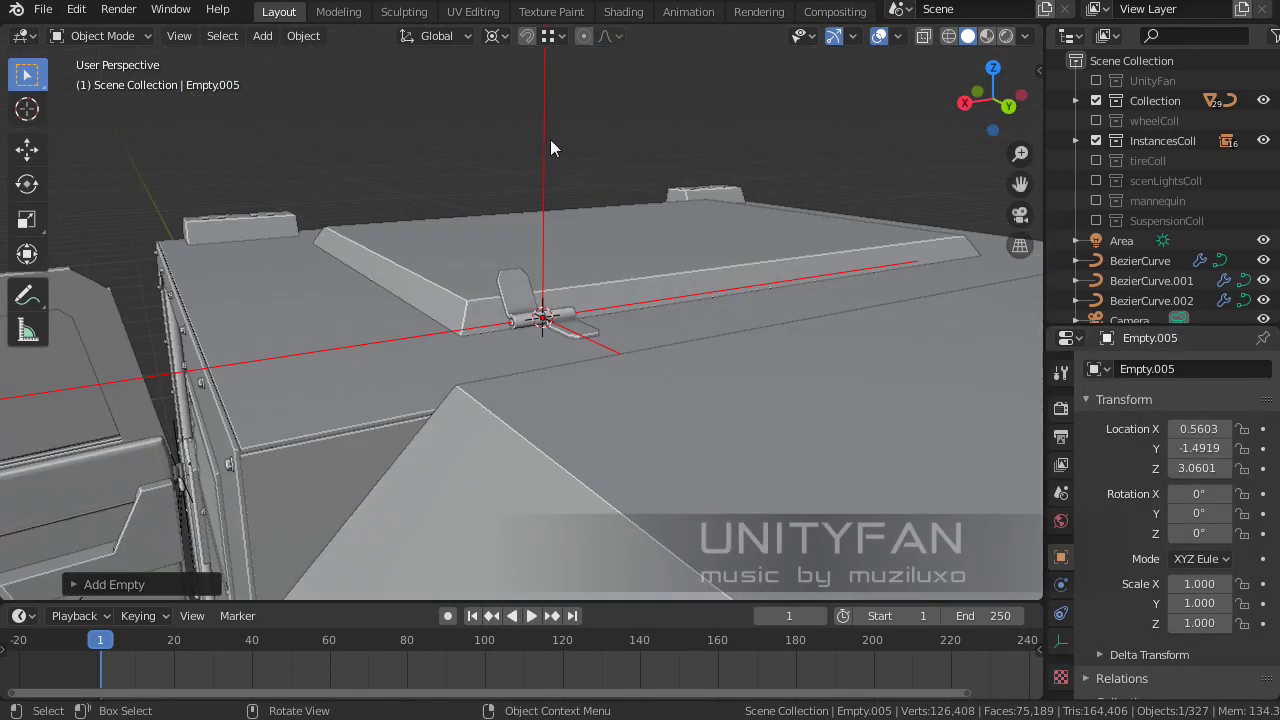
{"action": "type", "text": "2"}
{"action": "key", "text": "Return"}
{"action": "middle_click_drag", "start_coordinate": [110, 180], "coordinate": [64, 147]}
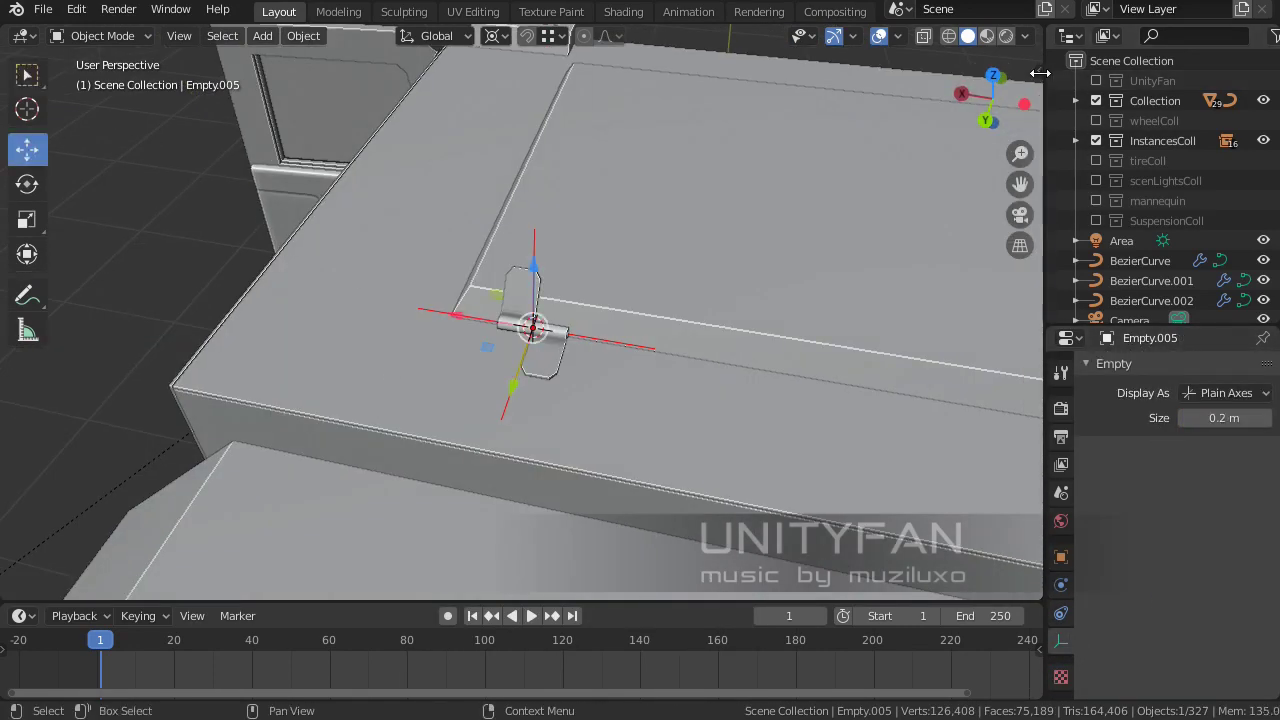
{"action": "middle_click_drag", "start_coordinate": [760, 220], "coordinate": [687, 165]}
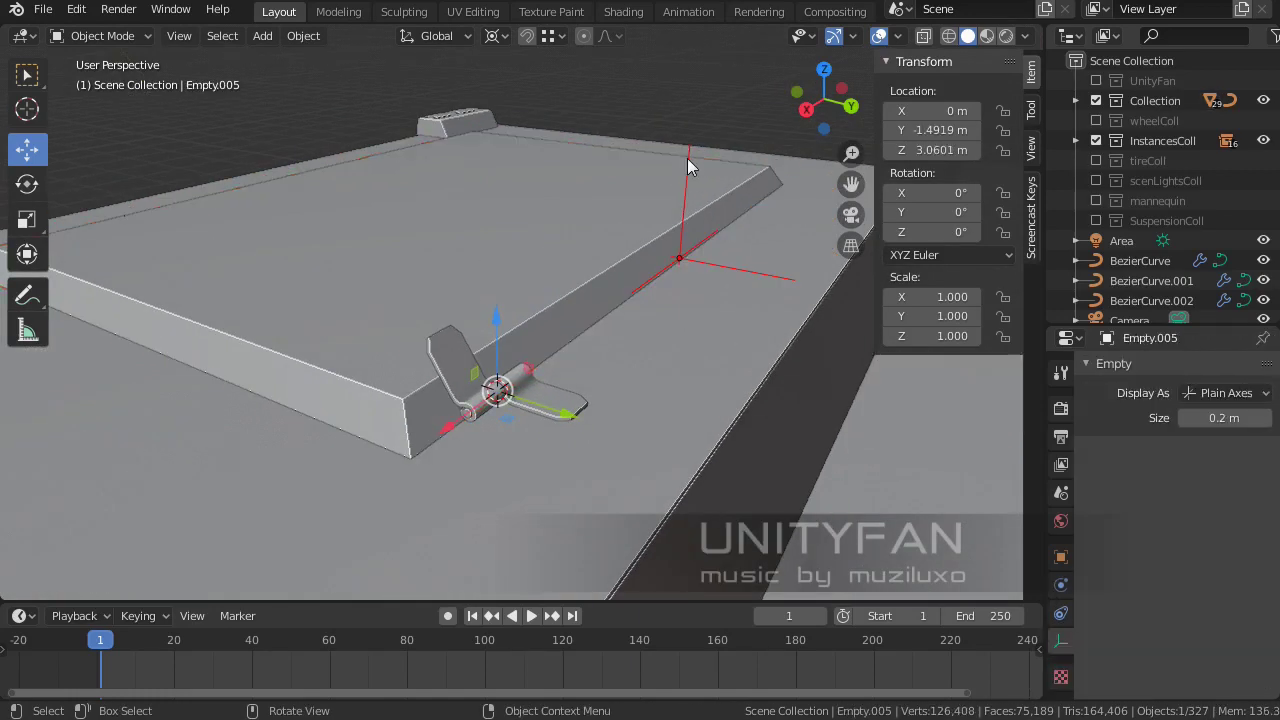
Parent the lid slab to the pivot empty with Ctrl+P
{"action": "key", "text": "ctrl+p"}
{"action": "left_click", "coordinate": [690, 210]}
{"action": "middle_click_drag", "start_coordinate": [690, 210], "coordinate": [577, 365]}
{"action": "key", "text": "ctrl+p"}
{"action": "left_click", "coordinate": [620, 197]}
{"action": "left_click", "coordinate": [27, 183]}
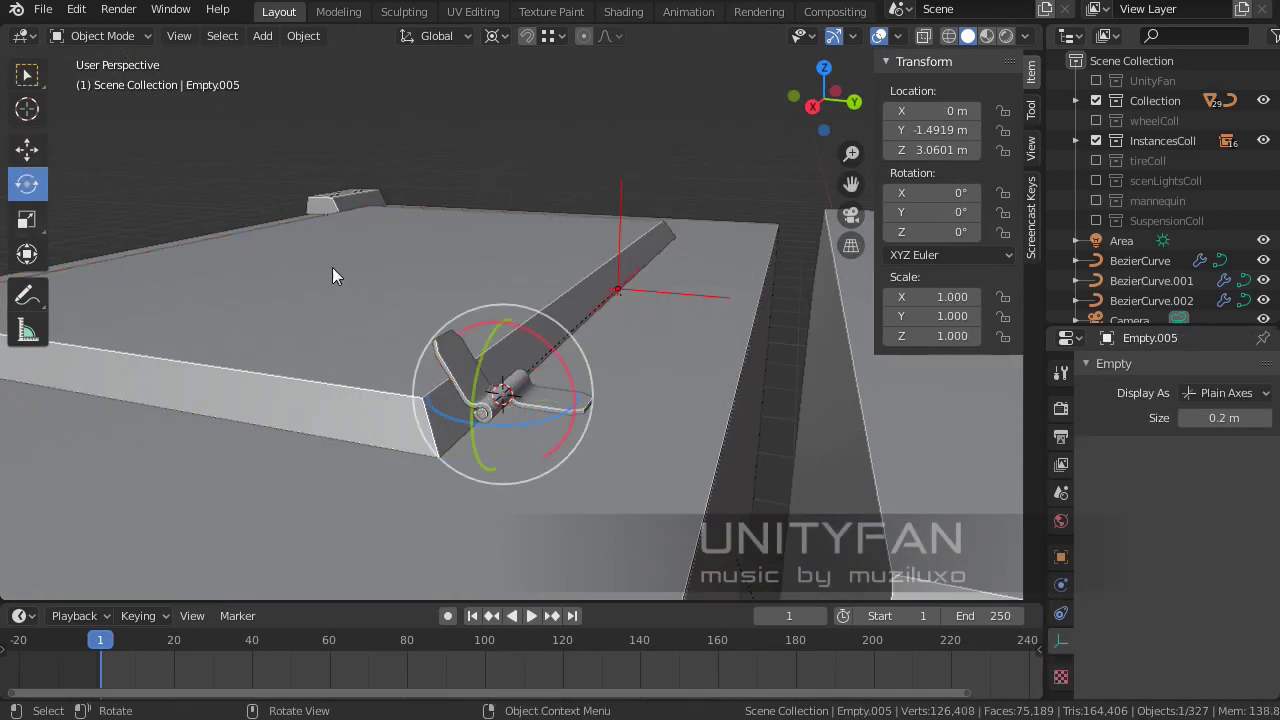
Test-swing the lid open to -60°, then undo so it stays closed
{"action": "middle_click_drag", "start_coordinate": [332, 267], "coordinate": [690, 325]}
{"action": "left_click_drag", "start_coordinate": [690, 325], "coordinate": [745, 392]}
{"action": "mouse_move", "coordinate": [745, 392]}
{"action": "middle_mouse_down"}
{"action": "mouse_move", "coordinate": [559, 360]}
{"action": "mouse_move", "coordinate": [676, 392]}
{"action": "mouse_move", "coordinate": [685, 375]}
{"action": "mouse_move", "coordinate": [602, 429]}
{"action": "mouse_move", "coordinate": [746, 400]}
{"action": "mouse_move", "coordinate": [347, 301]}
{"action": "mouse_move", "coordinate": [458, 365]}
{"action": "mouse_move", "coordinate": [637, 392]}
{"action": "mouse_move", "coordinate": [443, 414]}
{"action": "middle_mouse_up"}
{"action": "key", "text": "ctrl+z"}
Select the hinge piece Cylinder.007 and bring the roof hatch hinge into view
{"action": "key", "text": "w"}
{"action": "left_click", "coordinate": [637, 392]}
{"action": "scroll", "coordinate": [333, 392], "scroll_direction": "up", "scroll_amount": 5}
{"action": "left_click", "coordinate": [380, 430]}
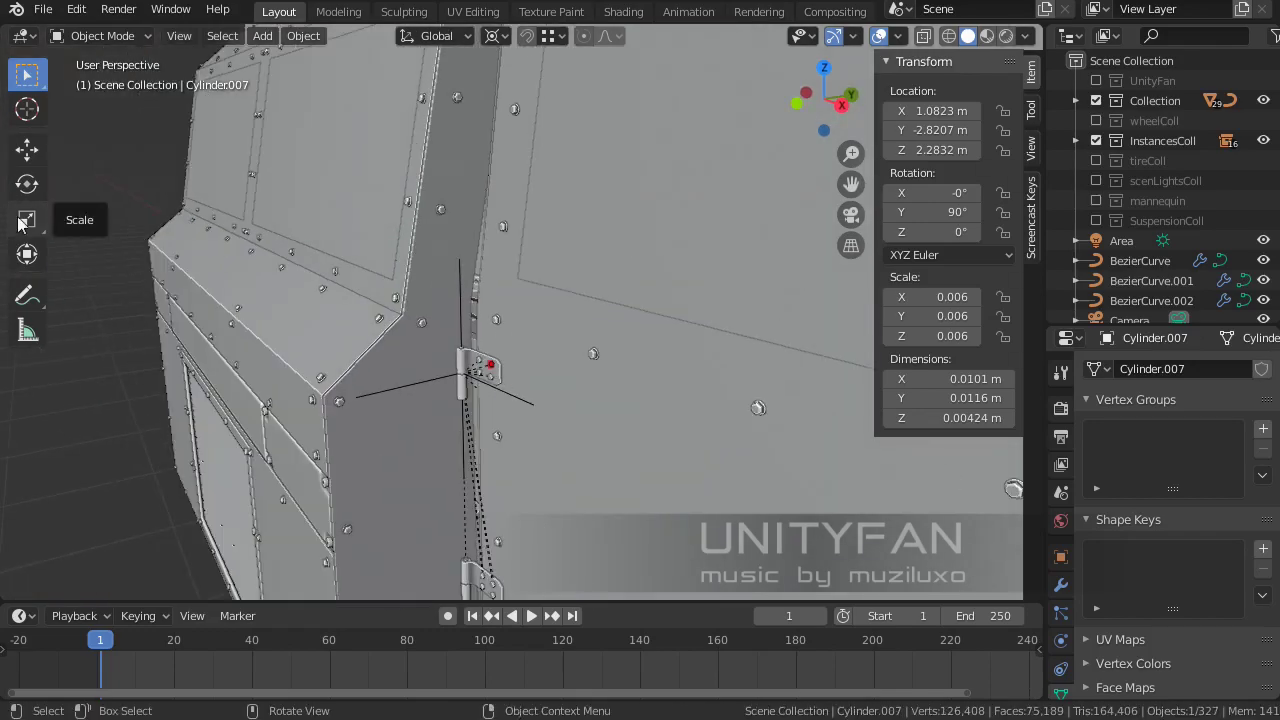
{"action": "left_click", "coordinate": [27, 148]}
{"action": "mouse_move", "coordinate": [521, 404]}
{"action": "middle_mouse_down"}
{"action": "mouse_move", "coordinate": [544, 357]}
{"action": "mouse_move", "coordinate": [688, 453]}
{"action": "mouse_move", "coordinate": [572, 426]}
{"action": "mouse_move", "coordinate": [579, 414]}
{"action": "middle_mouse_up"}
{"action": "scroll", "coordinate": [579, 414], "scroll_direction": "up", "scroll_amount": 2}
{"action": "key", "text": "Tab"}
{"action": "scroll", "coordinate": [580, 291], "scroll_direction": "down", "scroll_amount": 10}
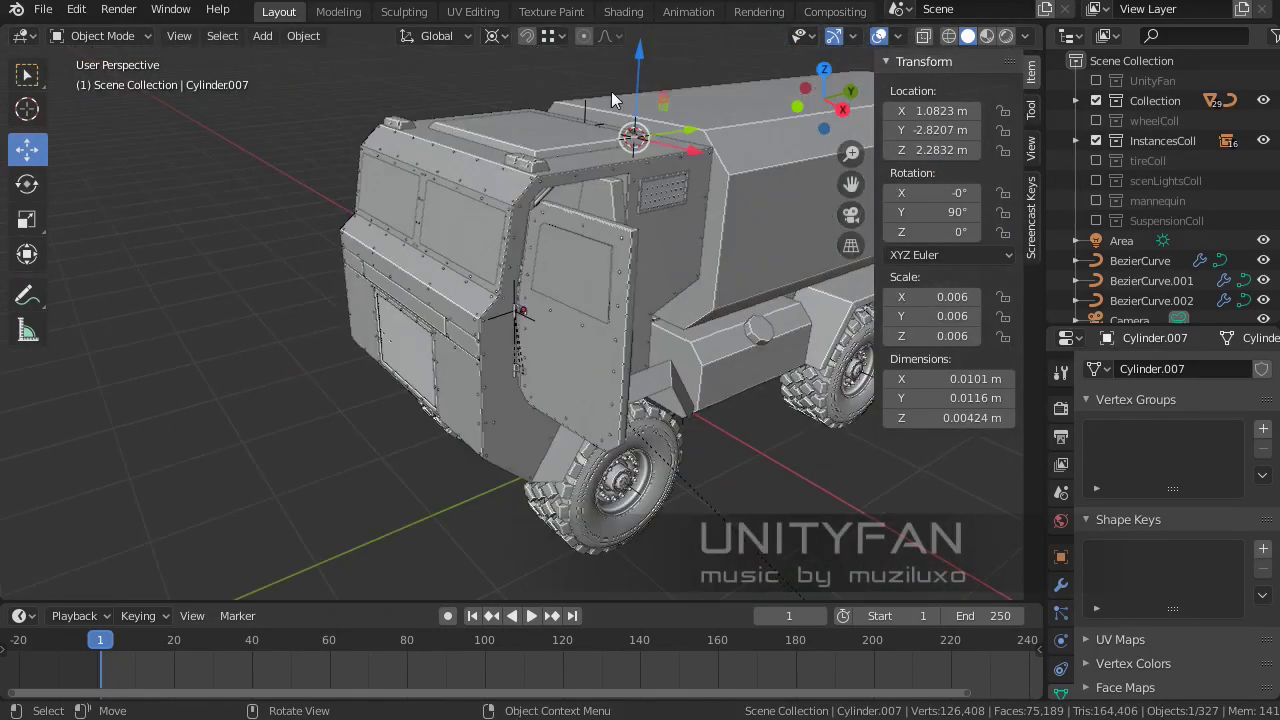
{"action": "scroll", "coordinate": [580, 291], "scroll_direction": "up", "scroll_amount": 8}
{"action": "mouse_move", "coordinate": [580, 291]}
{"action": "middle_mouse_down", "text": "shift"}
{"action": "mouse_move", "coordinate": [430, 320]}
{"action": "mouse_move", "coordinate": [556, 360]}
{"action": "middle_mouse_up", "text": "shift"}
{"action": "scroll", "coordinate": [430, 320], "scroll_direction": "down", "scroll_amount": 5}
Clear the parent on the small nut Cylinder.061 and slide it along the hinge onto the plate
{"action": "left_click", "coordinate": [536, 228]}
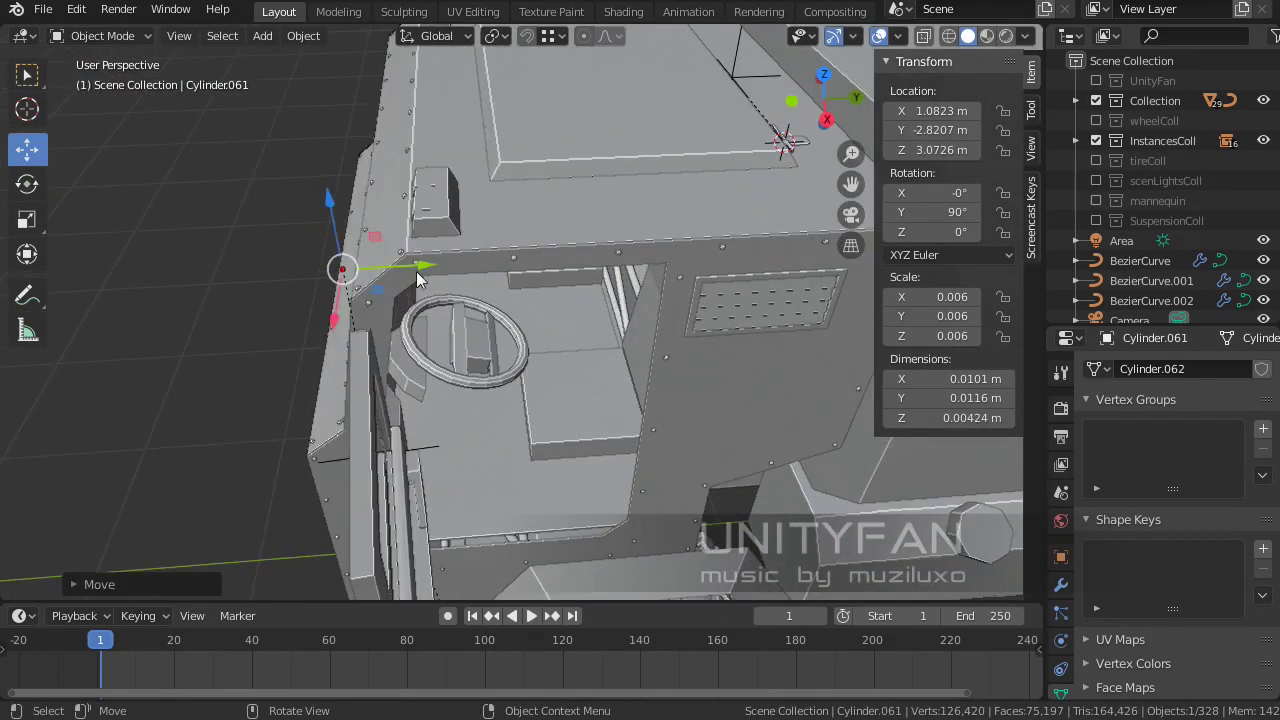
{"action": "key", "text": "alt+p"}
{"action": "left_click", "coordinate": [495, 206]}
{"action": "scroll", "coordinate": [517, 276], "scroll_direction": "down", "scroll_amount": 4}
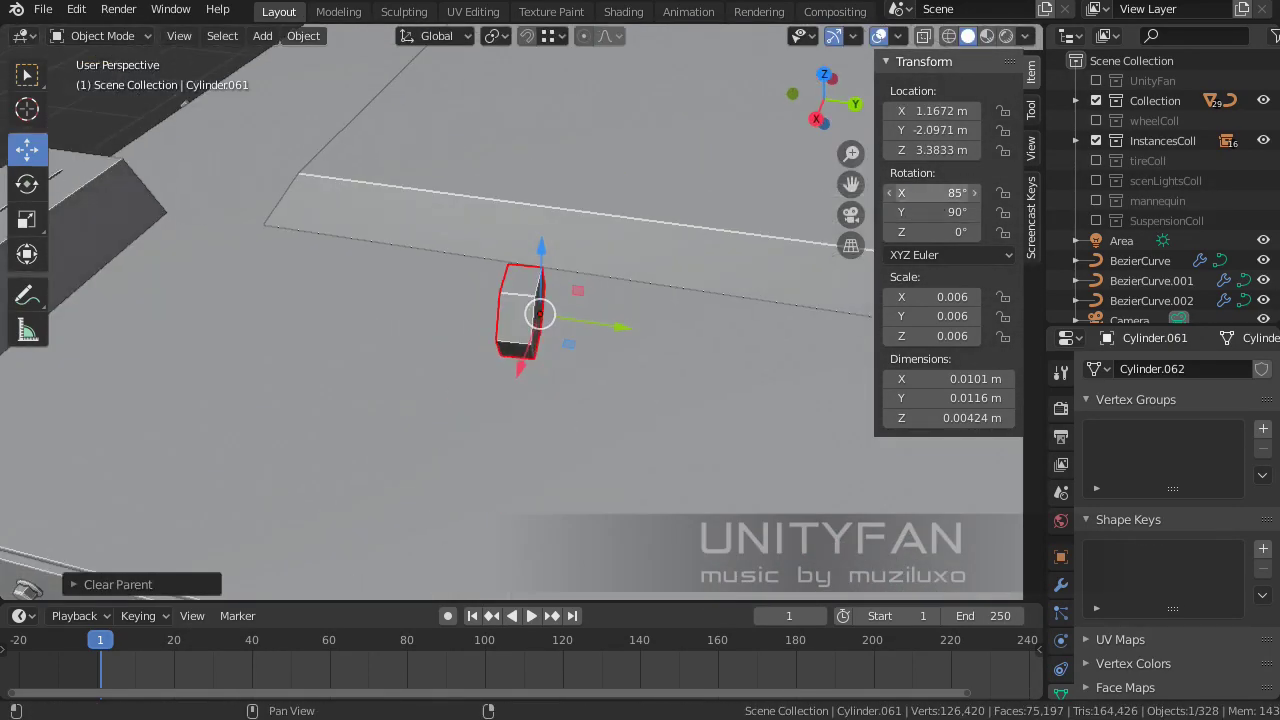
{"action": "scroll", "coordinate": [535, 347], "scroll_direction": "down", "scroll_amount": 3}
{"action": "scroll", "coordinate": [737, 306], "scroll_direction": "down", "scroll_amount": 2}
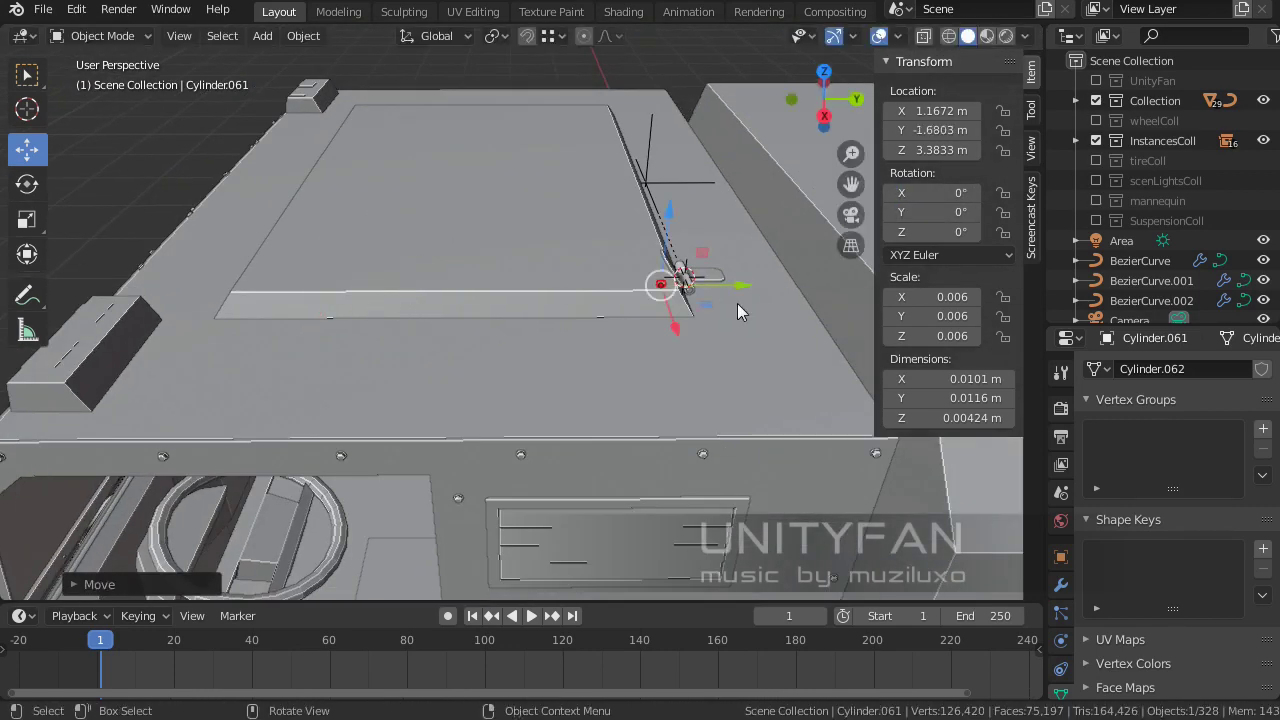
{"action": "key", "text": "g"}
{"action": "left_click", "coordinate": [720, 374]}
{"action": "key", "text": "KP_Decimal"}
{"action": "scroll", "coordinate": [508, 435], "scroll_direction": "down", "scroll_amount": 5}
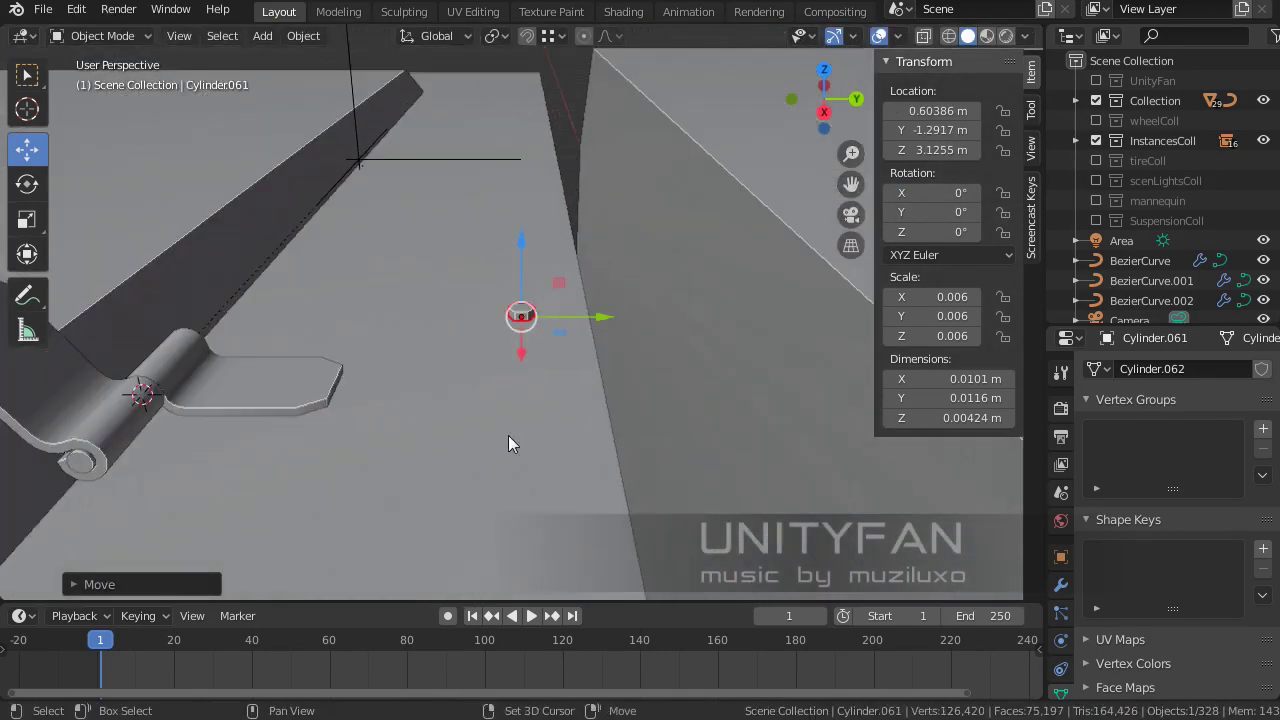
{"action": "scroll", "coordinate": [454, 366], "scroll_direction": "down", "scroll_amount": 2}
{"action": "scroll", "coordinate": [225, 353], "scroll_direction": "up", "scroll_amount": 2}
{"action": "left_click_drag", "start_coordinate": [225, 353], "coordinate": [415, 363]}
{"action": "middle_click_drag", "start_coordinate": [415, 363], "coordinate": [520, 330]}
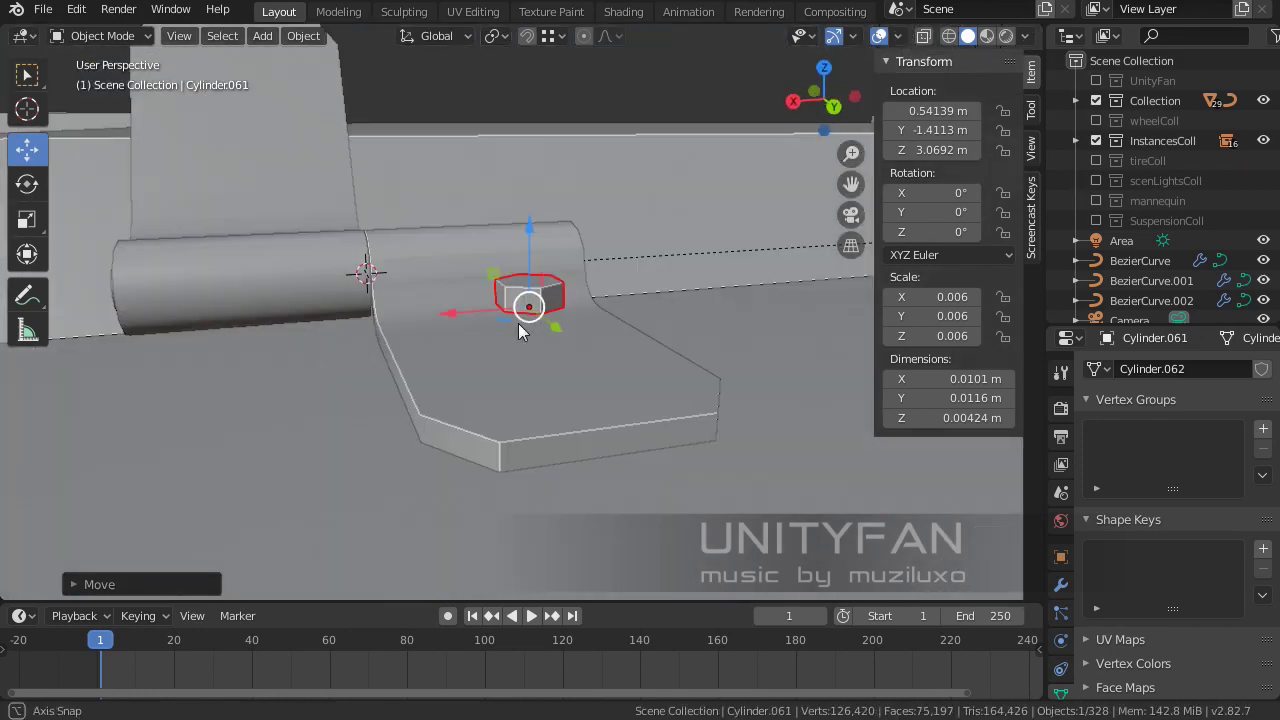
{"action": "middle_click_drag", "start_coordinate": [444, 295], "coordinate": [607, 292]}
Lower the nut onto the hinge plate, enlarge it to 0.008 scale and fine-tune its position
{"action": "key", "text": "g"}
{"action": "scroll", "coordinate": [572, 308], "scroll_direction": "up", "scroll_amount": 3}
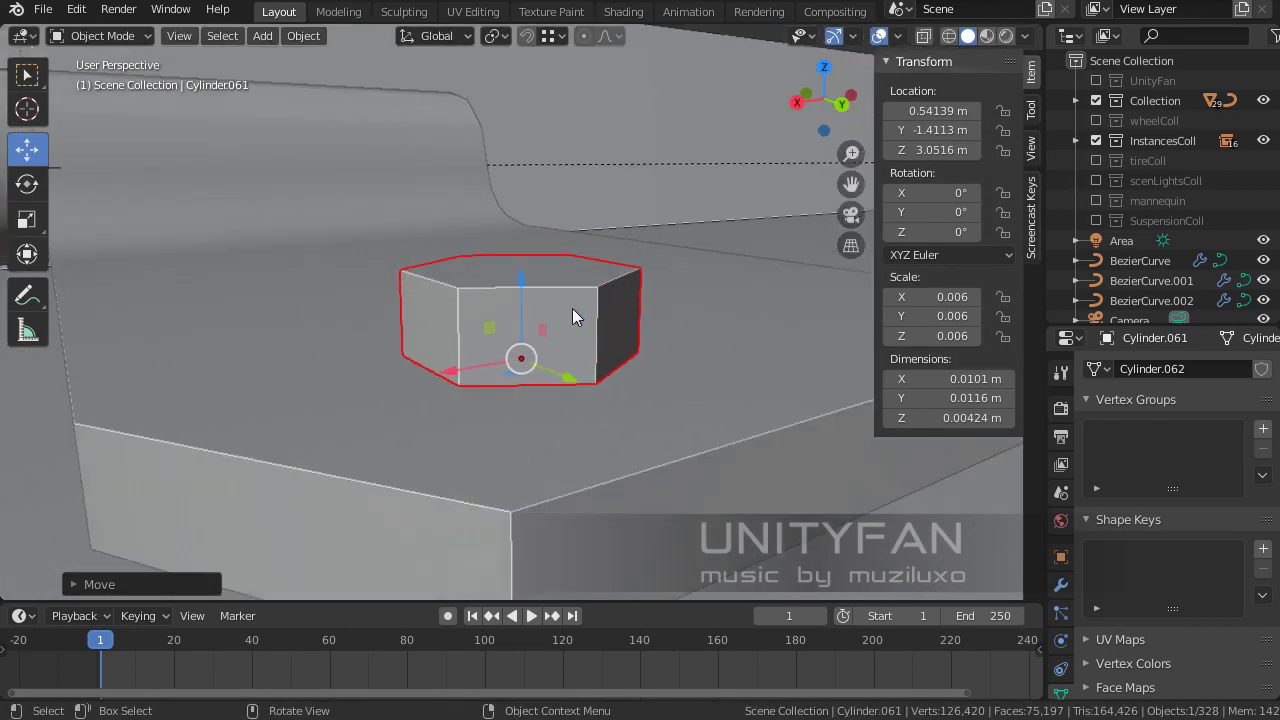
{"action": "key", "text": "g"}
{"action": "key", "text": "z"}
{"action": "middle_click_drag", "start_coordinate": [519, 271], "coordinate": [386, 402]}
{"action": "key", "text": "s"}
{"action": "scroll", "coordinate": [386, 402], "scroll_direction": "up", "scroll_amount": 2}
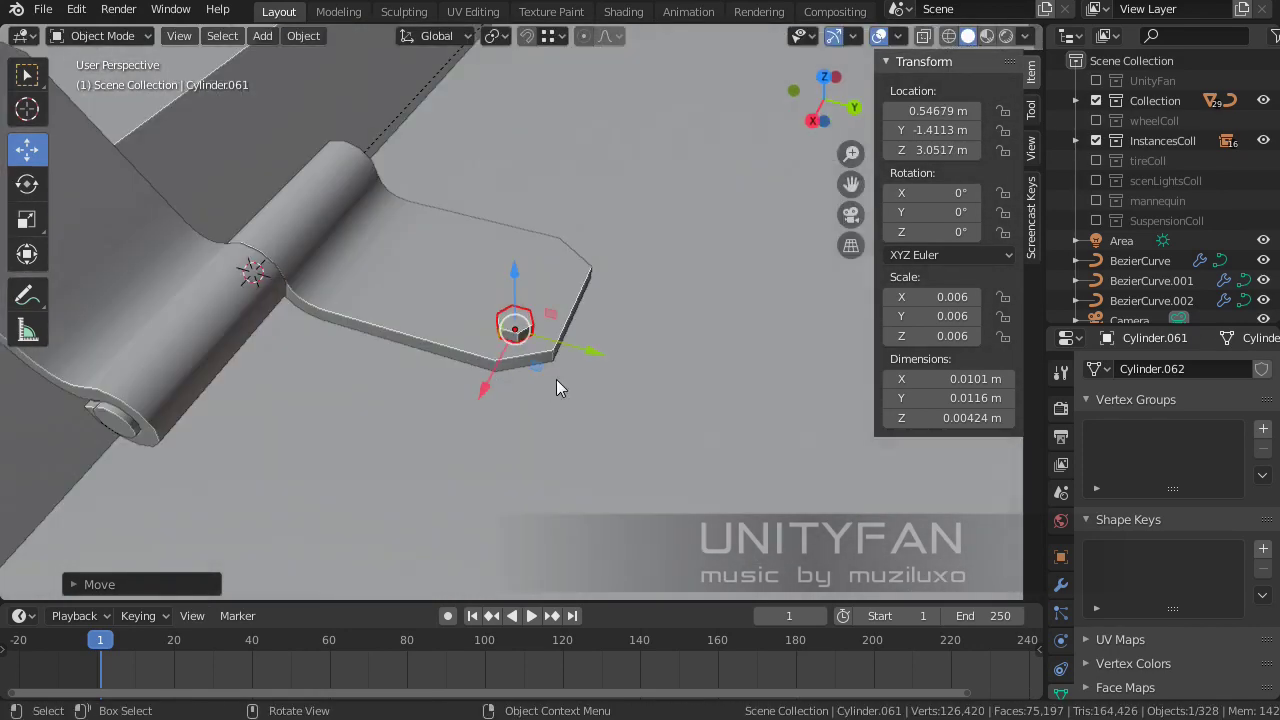
{"action": "left_click", "coordinate": [556, 379]}
{"action": "key", "text": "g"}
{"action": "left_click", "coordinate": [423, 323]}
Select a single bolt on the cab panel and set the transform orientation to Local
{"action": "mouse_move", "coordinate": [423, 323]}
{"action": "middle_mouse_down"}
{"action": "mouse_move", "coordinate": [501, 348]}
{"action": "mouse_move", "coordinate": [204, 314]}
{"action": "mouse_move", "coordinate": [520, 318]}
{"action": "mouse_move", "coordinate": [536, 343]}
{"action": "middle_mouse_up"}
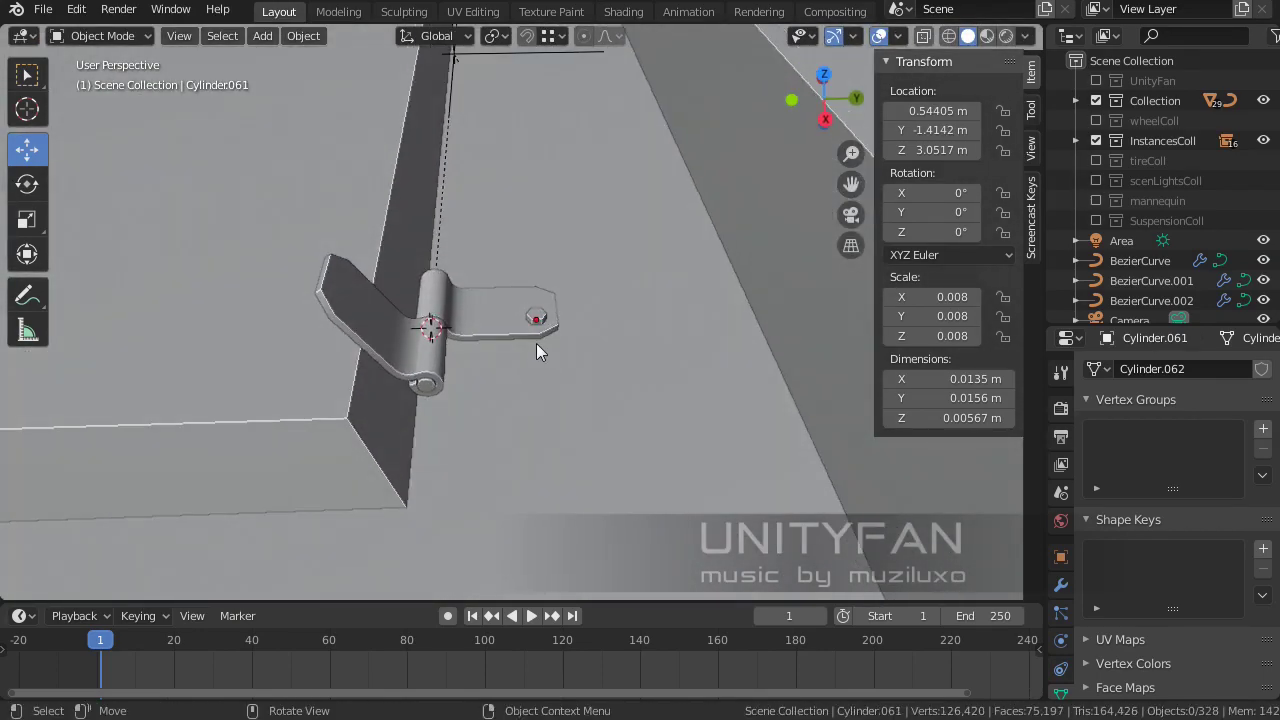
{"action": "scroll", "coordinate": [536, 343], "scroll_direction": "up", "scroll_amount": 2}
{"action": "scroll", "coordinate": [541, 328], "scroll_direction": "down", "scroll_amount": 6}
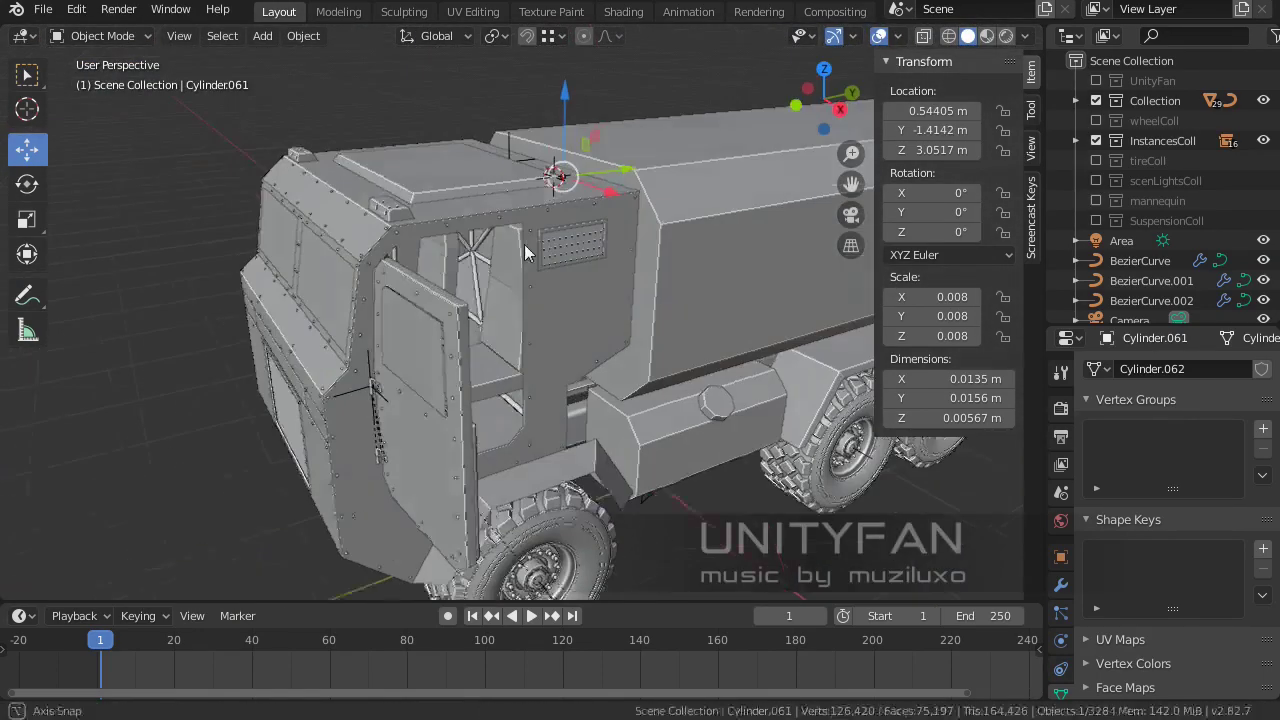
{"action": "scroll", "coordinate": [400, 250], "scroll_direction": "up", "scroll_amount": 5}
{"action": "left_click", "coordinate": [330, 235]}
{"action": "scroll", "coordinate": [416, 292], "scroll_direction": "up", "scroll_amount": 3}
{"action": "scroll", "coordinate": [412, 292], "scroll_direction": "down", "scroll_amount": 3}
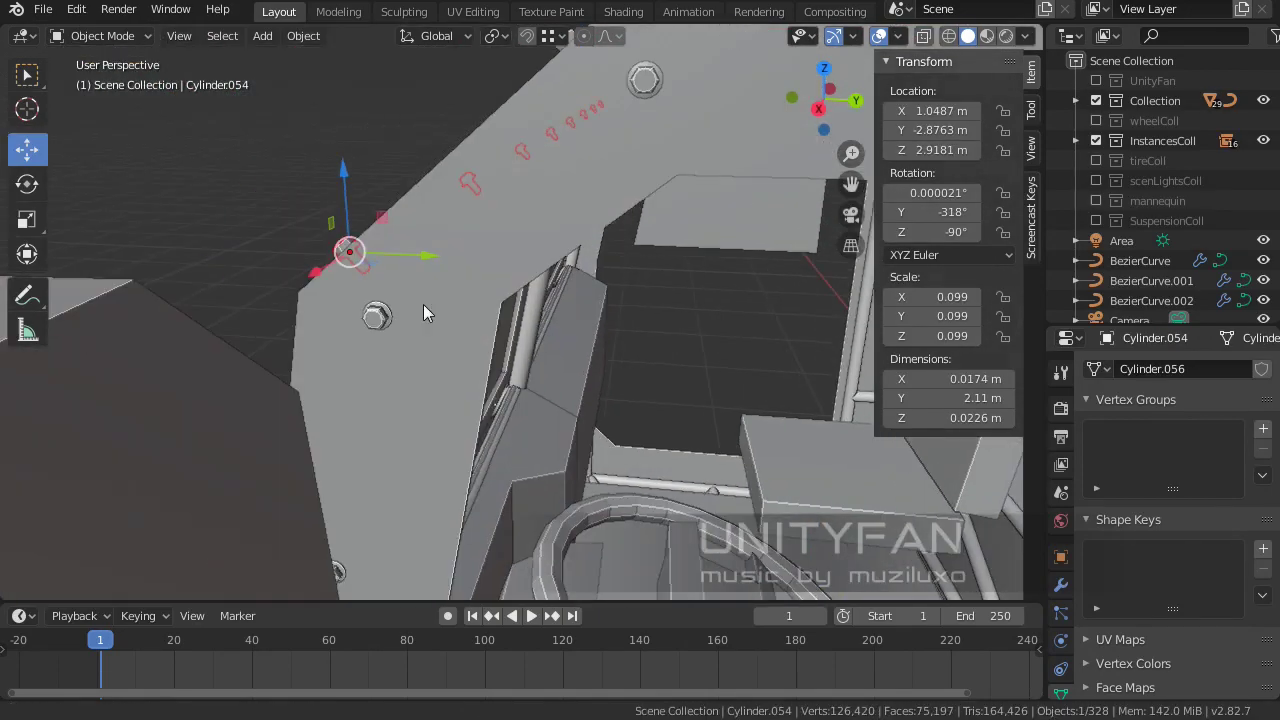
{"action": "mouse_move", "coordinate": [423, 304]}
{"action": "middle_mouse_down"}
{"action": "mouse_move", "coordinate": [329, 338]}
{"action": "mouse_move", "coordinate": [630, 275]}
{"action": "mouse_move", "coordinate": [417, 337]}
{"action": "mouse_move", "coordinate": [447, 413]}
{"action": "mouse_move", "coordinate": [500, 323]}
{"action": "middle_mouse_up"}
{"action": "left_click", "coordinate": [417, 337]}
{"action": "left_click", "coordinate": [435, 35]}
{"action": "left_click", "coordinate": [428, 120]}
{"action": "middle_click_drag", "start_coordinate": [428, 120], "coordinate": [344, 273]}
{"action": "scroll", "coordinate": [367, 244], "scroll_direction": "down", "scroll_amount": 5}
Duplicate the cab bolt near the roof hatch, reset its rotation and apply its scale
{"action": "key", "text": "shift+d"}
{"action": "left_click", "coordinate": [510, 209]}
{"action": "scroll", "coordinate": [510, 209], "scroll_direction": "up", "scroll_amount": 3}
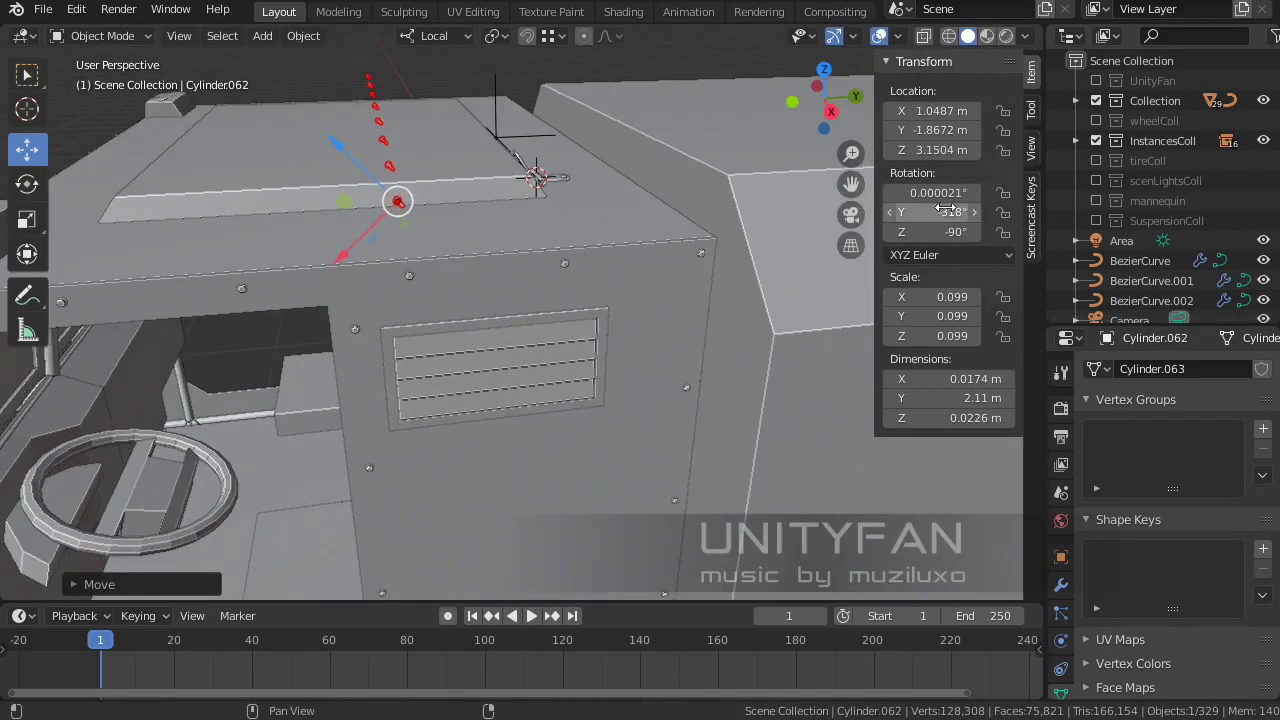
{"action": "key", "text": "BackSpace"}
{"action": "scroll", "coordinate": [404, 292], "scroll_direction": "up", "scroll_amount": 3}
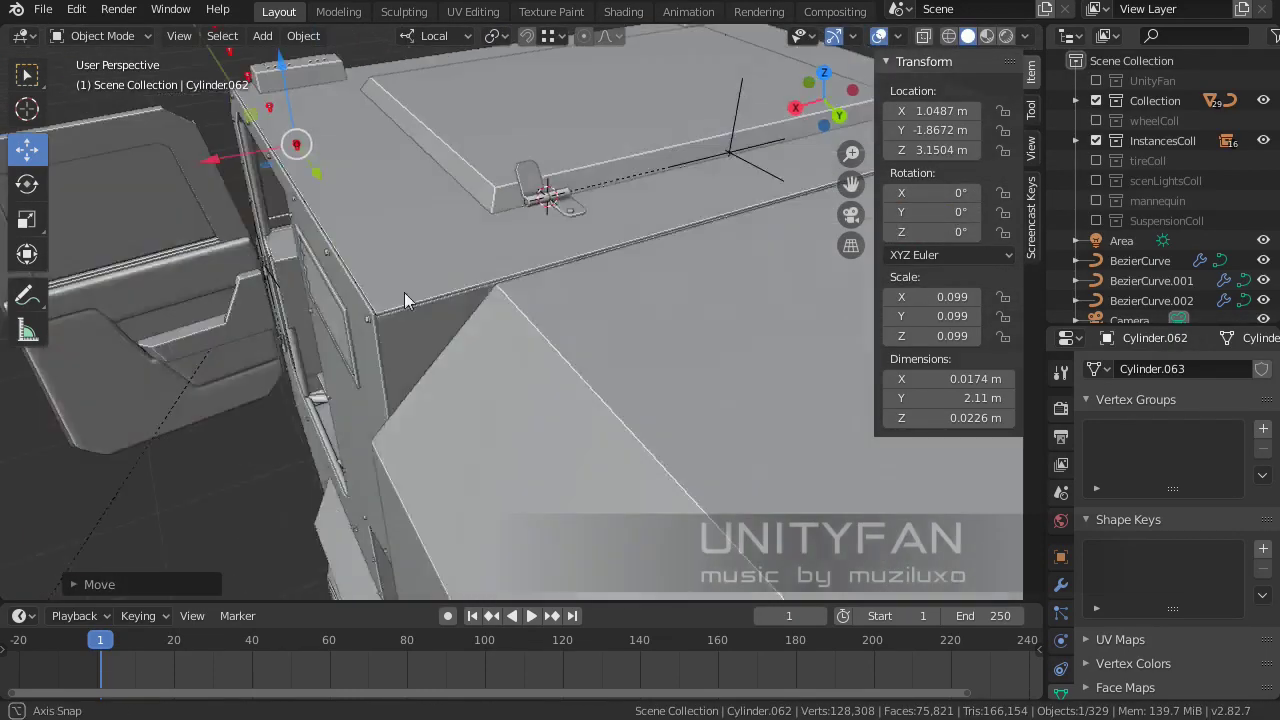
{"action": "mouse_move", "coordinate": [404, 292]}
{"action": "middle_mouse_down"}
{"action": "mouse_move", "coordinate": [427, 241]}
{"action": "mouse_move", "coordinate": [868, 451]}
{"action": "middle_mouse_up"}
{"action": "scroll", "coordinate": [379, 228], "scroll_direction": "down", "scroll_amount": 5}
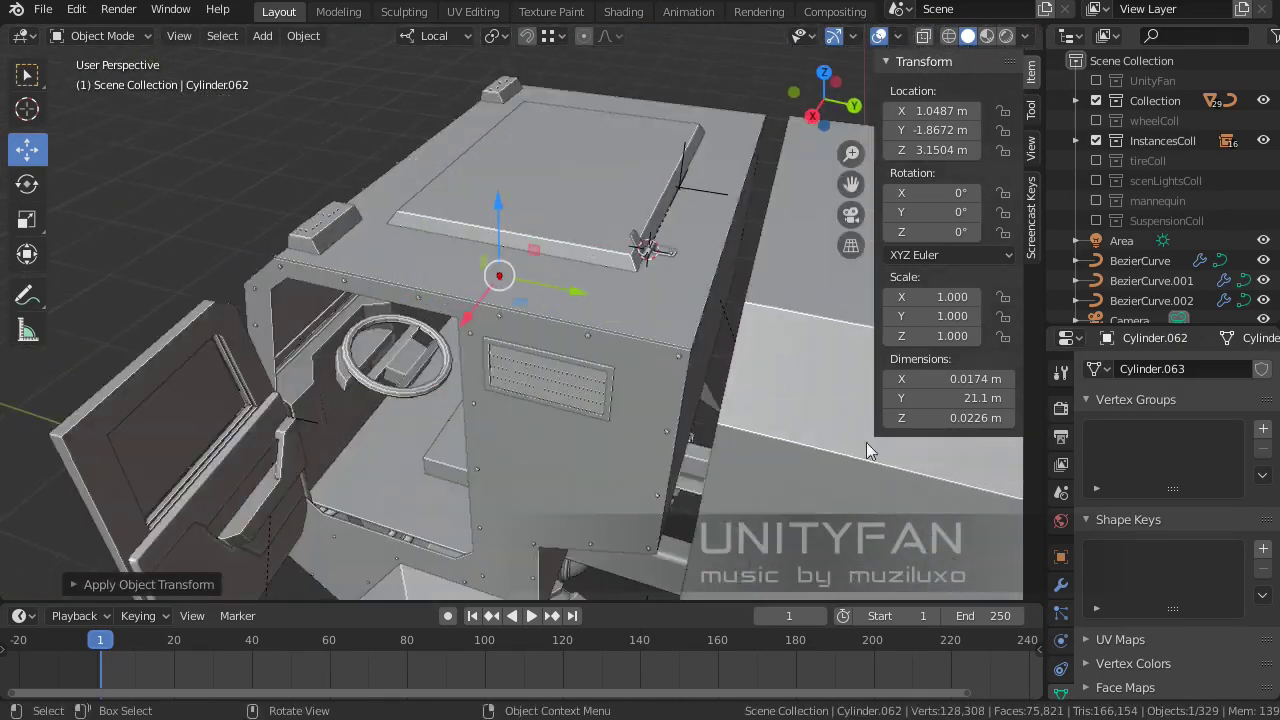
{"action": "key", "text": "ctrl+x"}
{"action": "scroll", "coordinate": [560, 300], "scroll_direction": "up", "scroll_amount": 3}
Remove the Array modifier from the bolt copy and seat it on the hinge plate
{"action": "key", "text": "g"}
{"action": "left_click", "coordinate": [479, 315]}
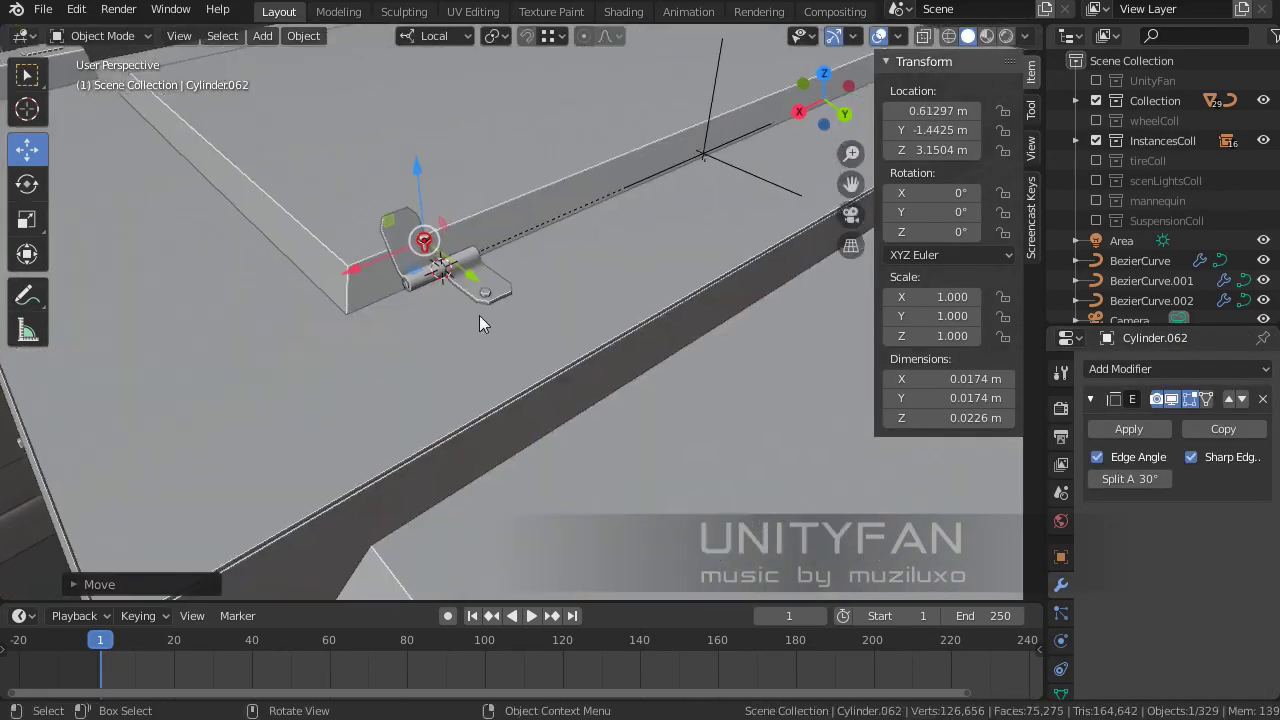
{"action": "scroll", "coordinate": [479, 315], "scroll_direction": "up", "scroll_amount": 3}
{"action": "scroll", "coordinate": [503, 293], "scroll_direction": "down", "scroll_amount": 6}
{"action": "middle_click_drag", "start_coordinate": [463, 228], "coordinate": [549, 297]}
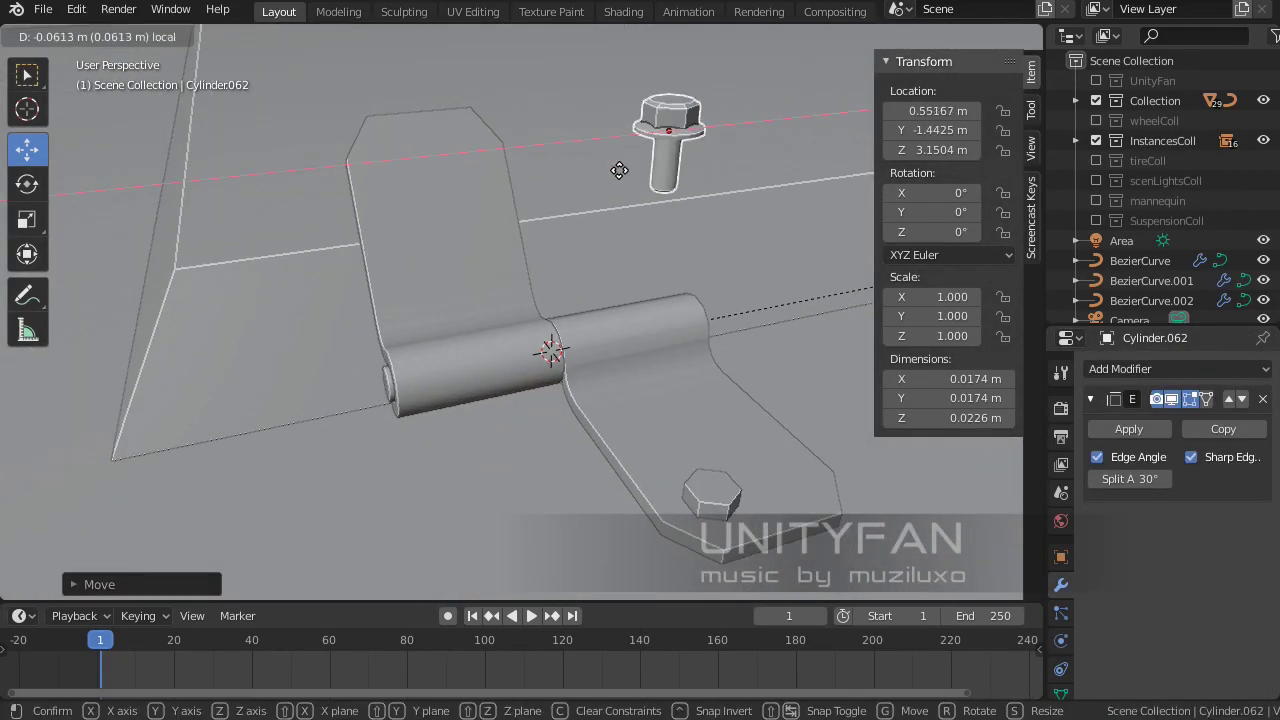
{"action": "left_click", "coordinate": [619, 170]}
Delete the leftover small nut from the hinge bracket
{"action": "middle_click_drag", "start_coordinate": [560, 250], "coordinate": [600, 320]}
{"action": "scroll", "coordinate": [614, 335], "scroll_direction": "up", "scroll_amount": 4}
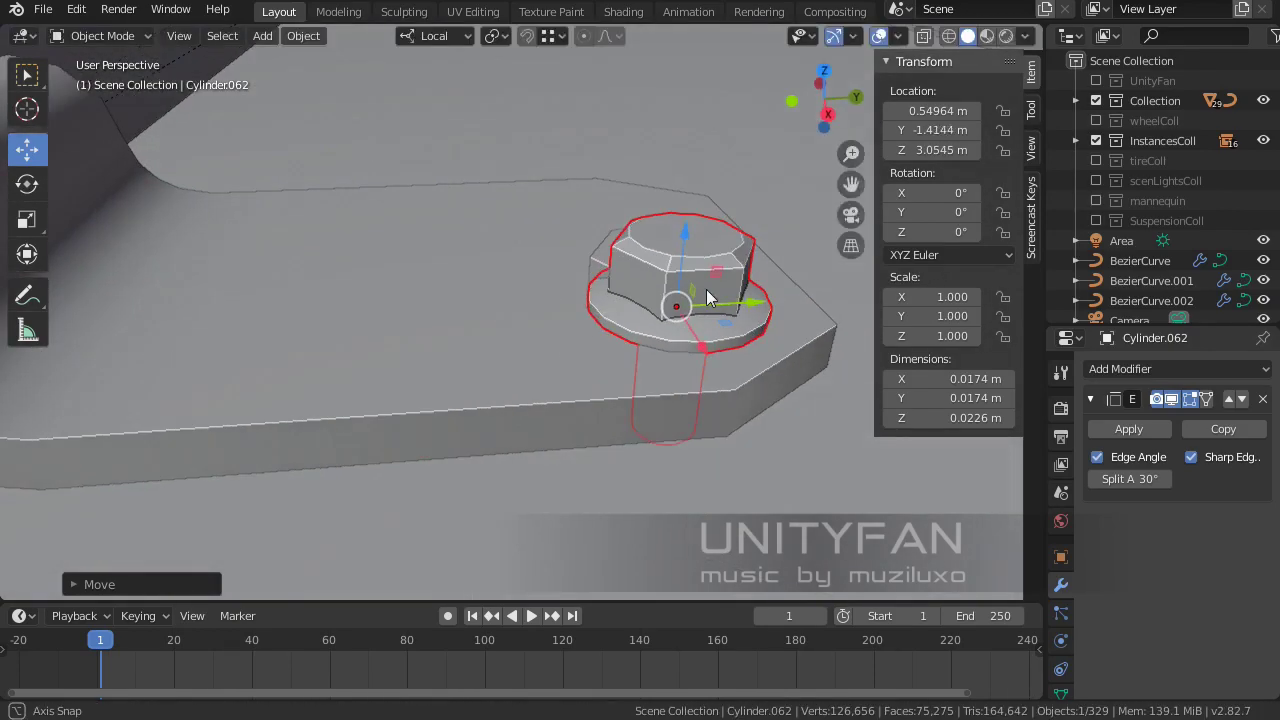
{"action": "key", "text": "x"}
{"action": "mouse_move", "coordinate": [706, 289]}
{"action": "middle_mouse_down"}
{"action": "mouse_move", "coordinate": [618, 303]}
{"action": "mouse_move", "coordinate": [415, 273]}
{"action": "middle_mouse_up"}
{"action": "left_click", "coordinate": [618, 303]}
{"action": "mouse_move", "coordinate": [493, 309]}
{"action": "middle_mouse_down"}
{"action": "mouse_move", "coordinate": [679, 243]}
{"action": "mouse_move", "coordinate": [554, 311]}
{"action": "mouse_move", "coordinate": [615, 166]}
{"action": "mouse_move", "coordinate": [670, 140]}
{"action": "mouse_move", "coordinate": [489, 300]}
{"action": "middle_mouse_up"}
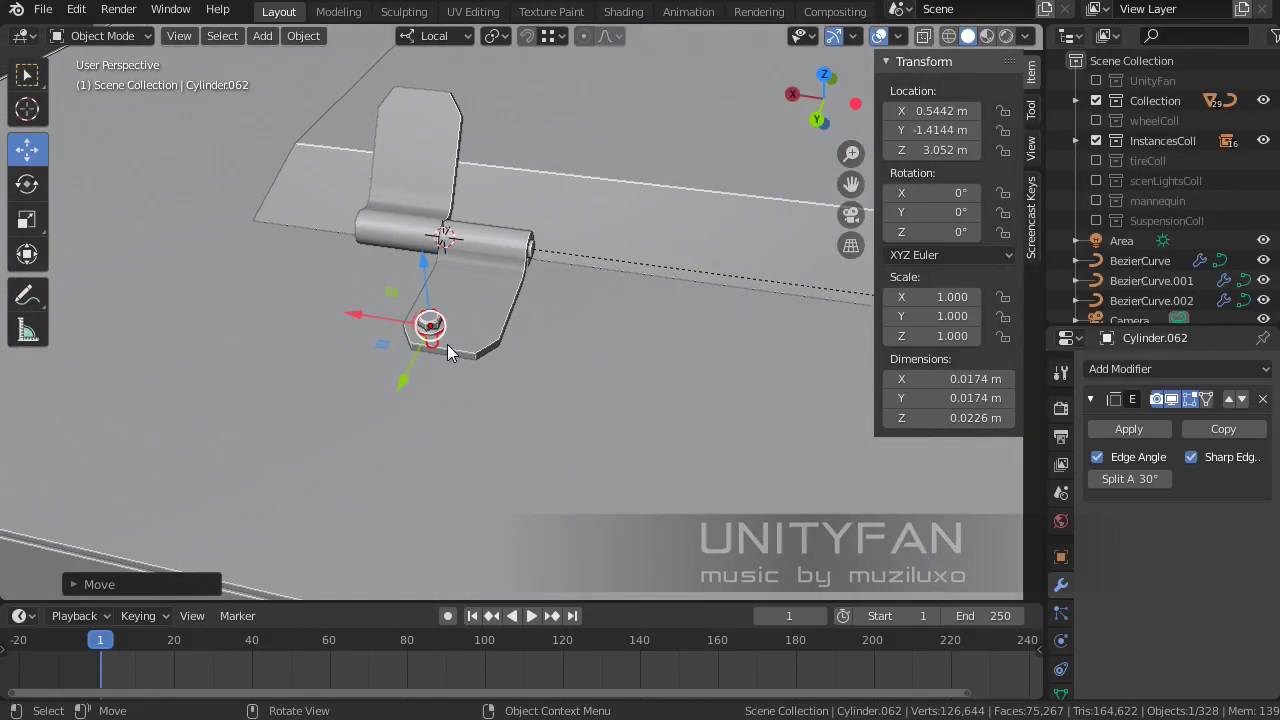
{"action": "key", "text": "Tab"}
In Edit Mode, grow the selection over the bolt head in a see-through side view
{"action": "key", "text": "a"}
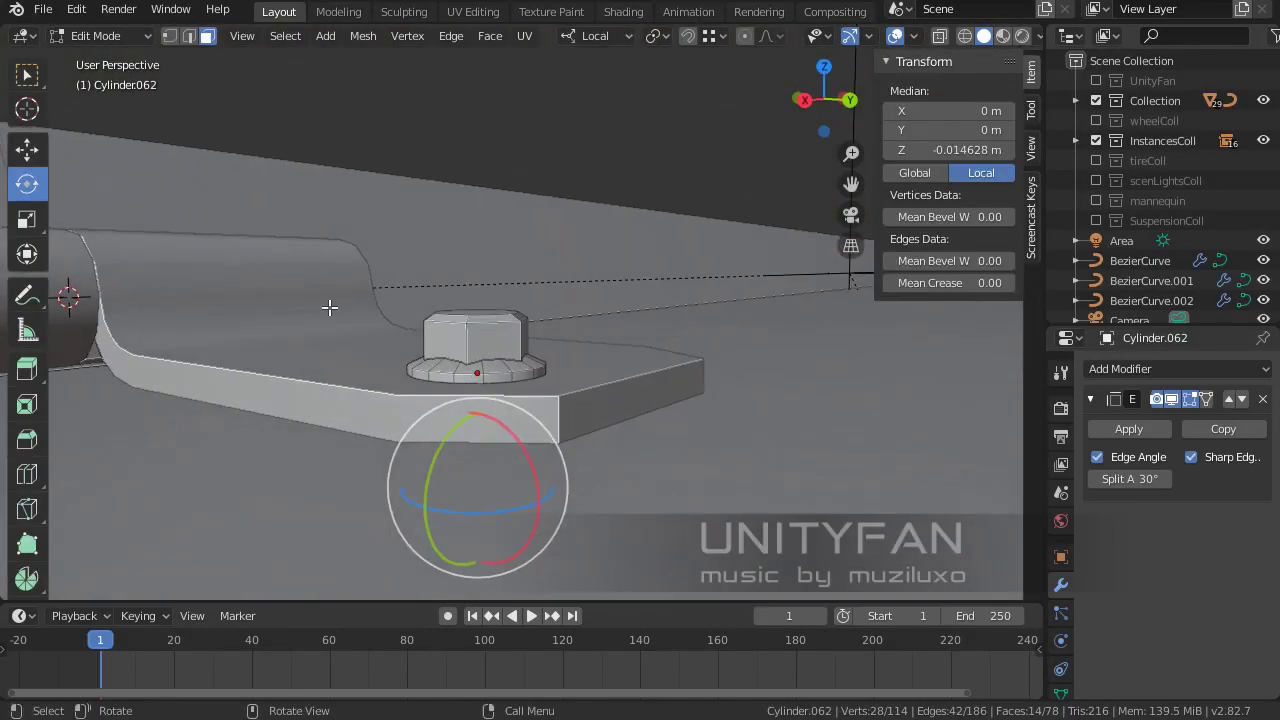
{"action": "left_click", "coordinate": [27, 149]}
{"action": "scroll", "coordinate": [527, 358], "scroll_direction": "down", "scroll_amount": 3}
{"action": "key", "text": "Tab"}
{"action": "key", "text": "Tab"}
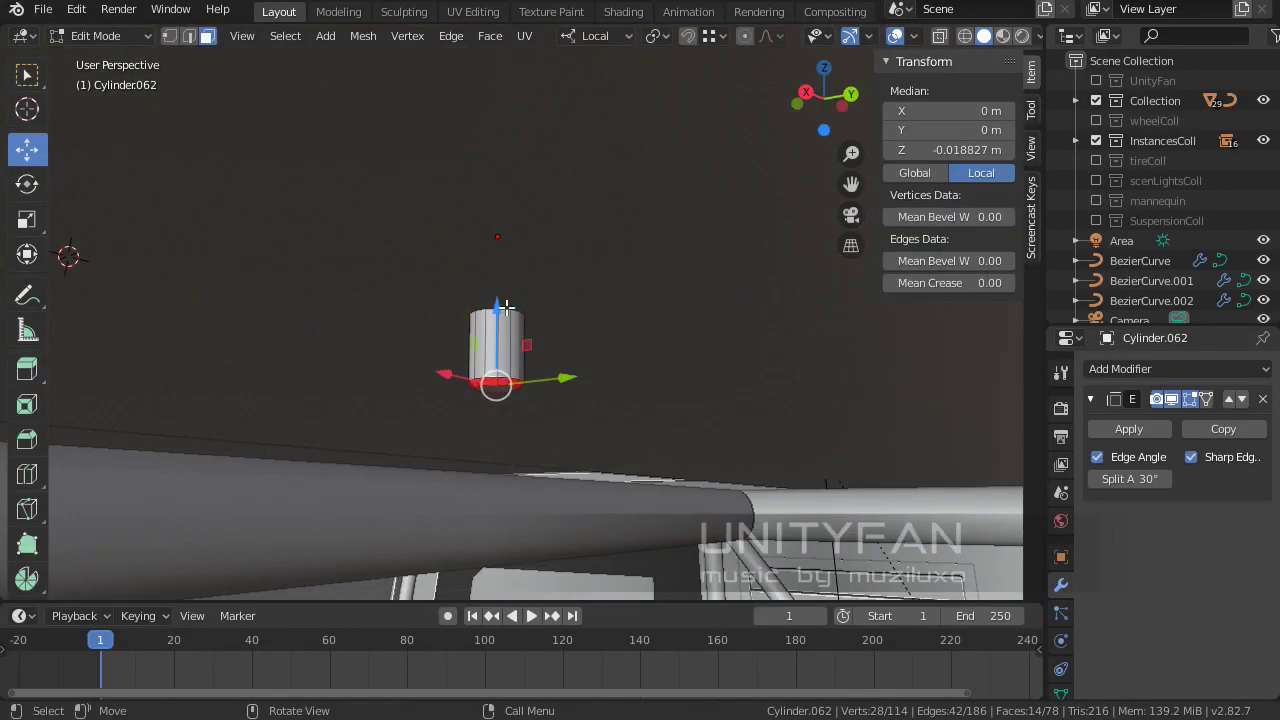
{"action": "middle_click_drag", "start_coordinate": [527, 349], "coordinate": [497, 367]}
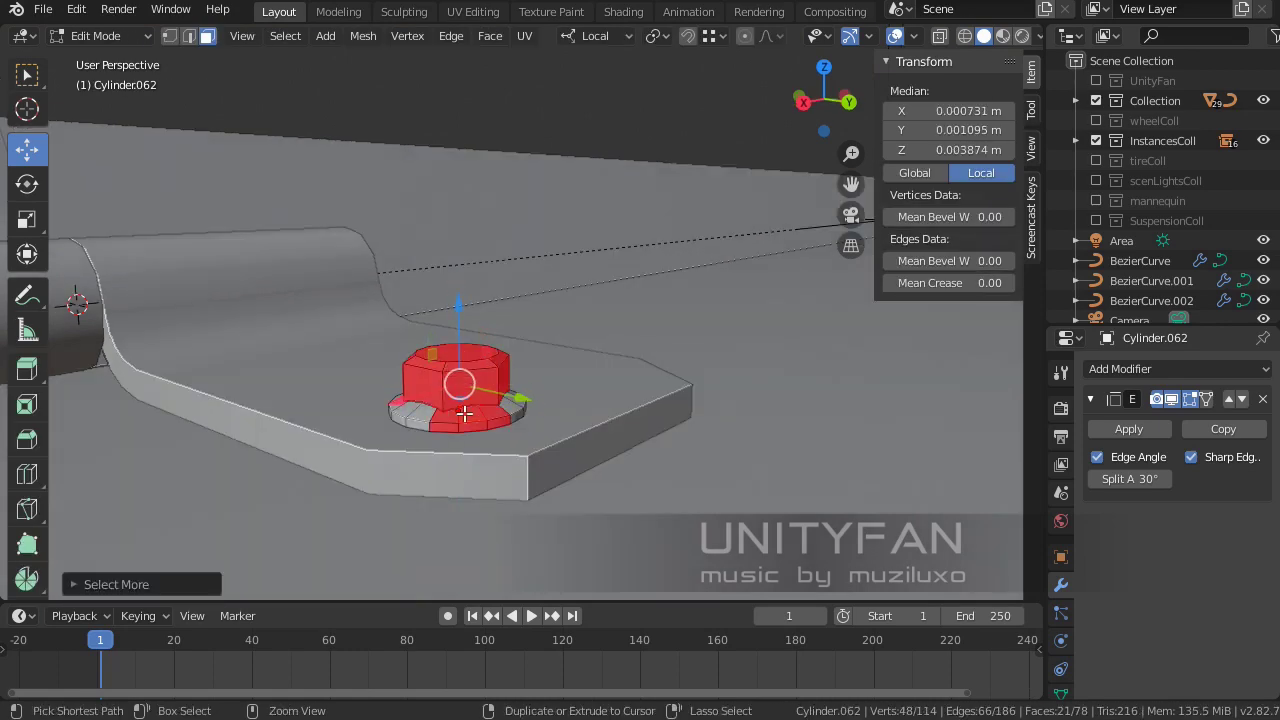
{"action": "key", "text": "ctrl+KP_Add"}
{"action": "mouse_move", "coordinate": [465, 413]}
{"action": "middle_mouse_down"}
{"action": "mouse_move", "coordinate": [514, 340]}
{"action": "mouse_move", "coordinate": [523, 351]}
{"action": "middle_mouse_up"}
{"action": "key", "text": "alt+z"}
{"action": "scroll", "coordinate": [457, 287], "scroll_direction": "up", "scroll_amount": 2}
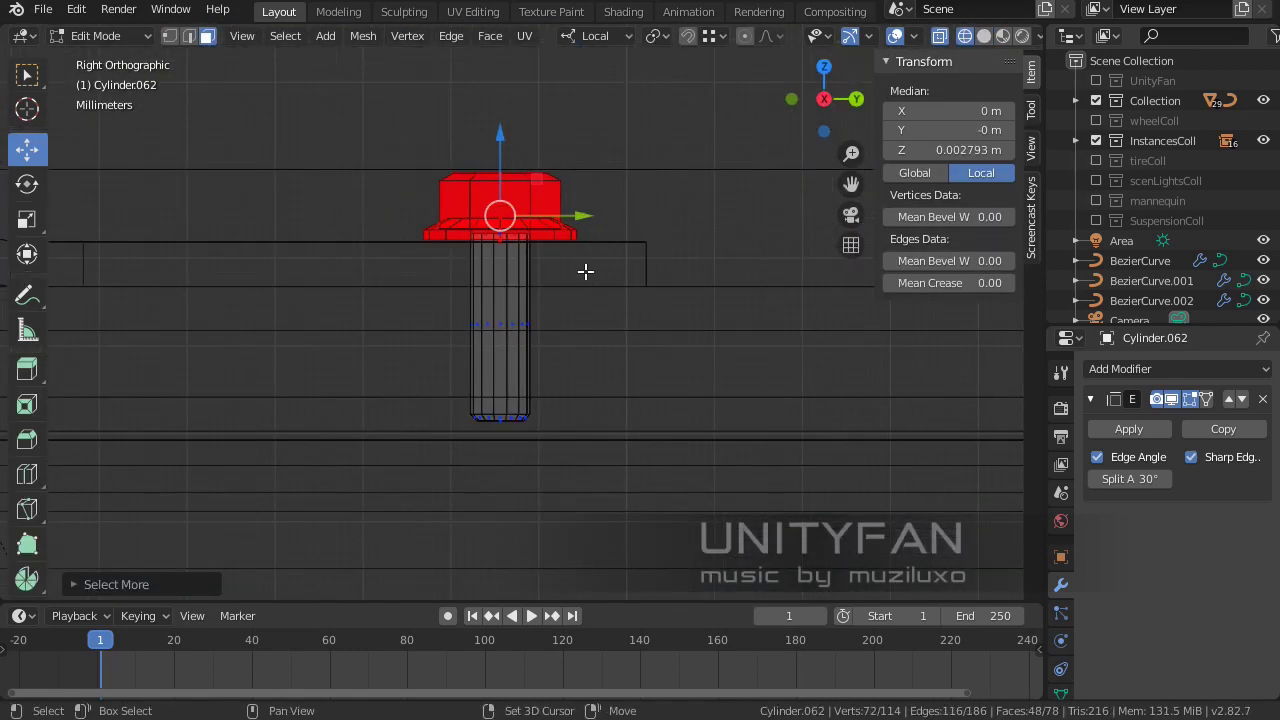
Duplicate the bolt head, flip the copy 180 degrees and move it down the shaft as a nut
{"action": "type", "text": "180"}
{"action": "key", "text": "Return"}
{"action": "scroll", "coordinate": [457, 291], "scroll_direction": "up", "scroll_amount": 2}
{"action": "key", "text": "g"}
{"action": "key", "text": "z"}
{"action": "key", "text": "z"}
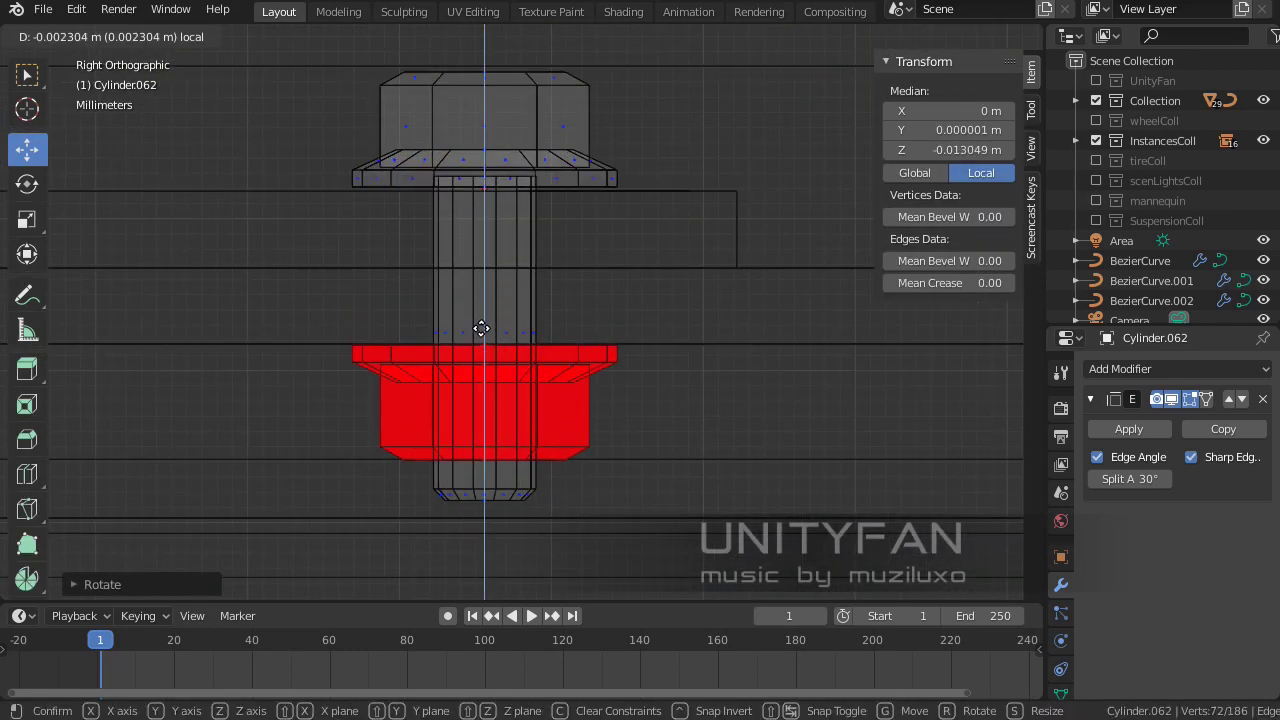
{"action": "middle_click_drag", "start_coordinate": [499, 360], "coordinate": [494, 229]}
{"action": "key", "text": "Tab"}
{"action": "key", "text": "alt+z"}
{"action": "scroll", "coordinate": [528, 316], "scroll_direction": "down", "scroll_amount": 3}
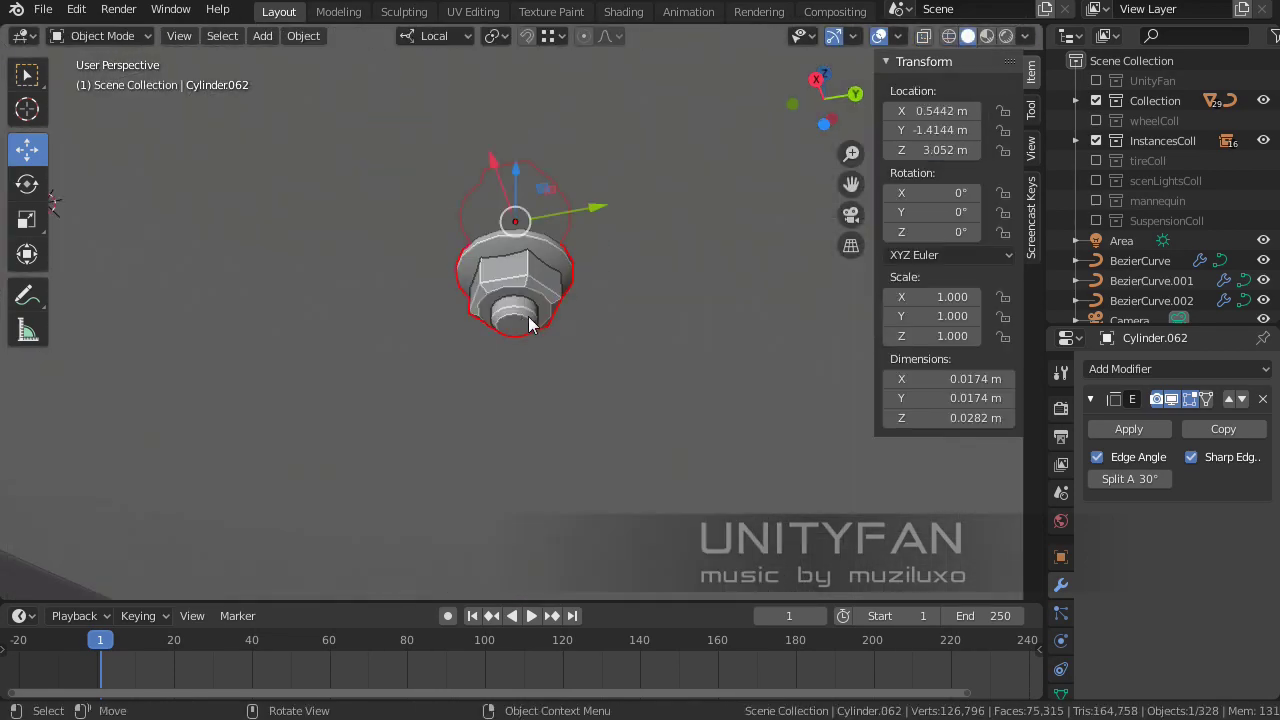
{"action": "scroll", "coordinate": [528, 316], "scroll_direction": "up", "scroll_amount": 4}
Select the shaft's bottom edge loop, then return to Object Mode to check the hinge and plate
{"action": "key", "text": "Tab"}
{"action": "left_click", "coordinate": [357, 391], "text": "alt"}
{"action": "scroll", "coordinate": [443, 466], "scroll_direction": "down", "scroll_amount": 3}
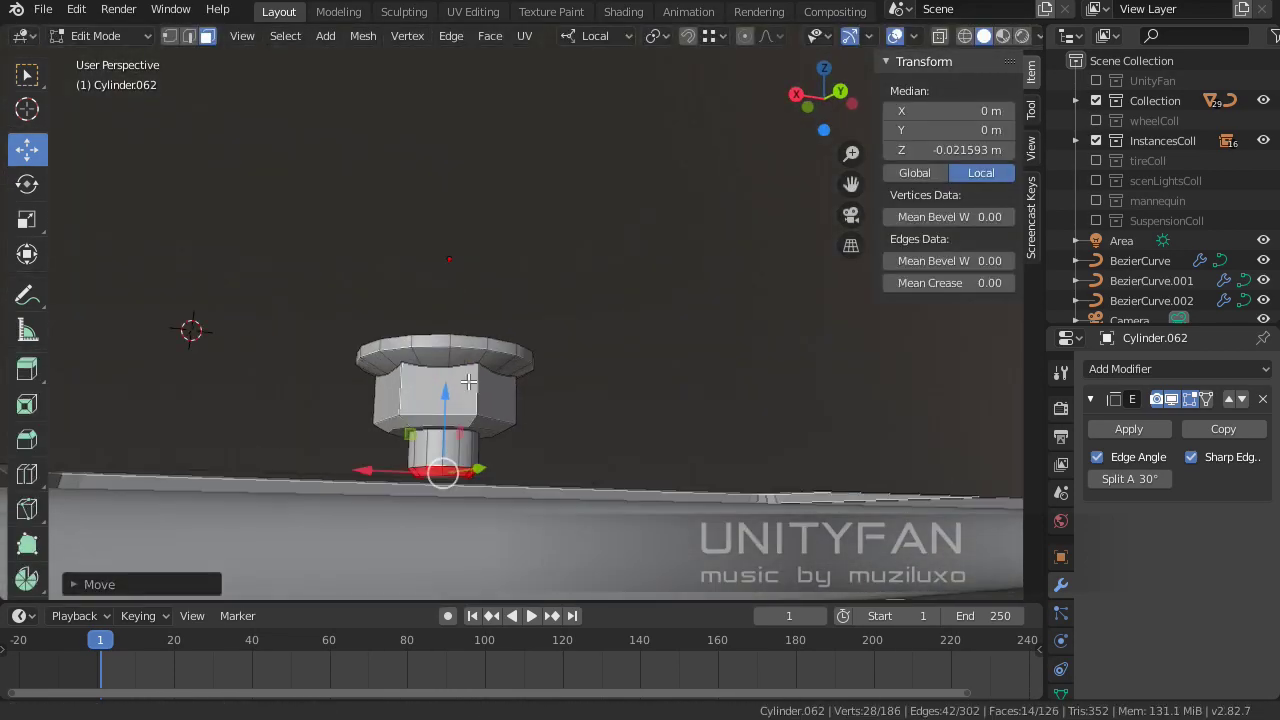
{"action": "middle_click_drag", "start_coordinate": [443, 466], "coordinate": [486, 420]}
{"action": "key", "text": "Tab"}
{"action": "scroll", "coordinate": [403, 492], "scroll_direction": "down", "scroll_amount": 2}
{"action": "middle_click_drag", "start_coordinate": [403, 492], "coordinate": [605, 362]}
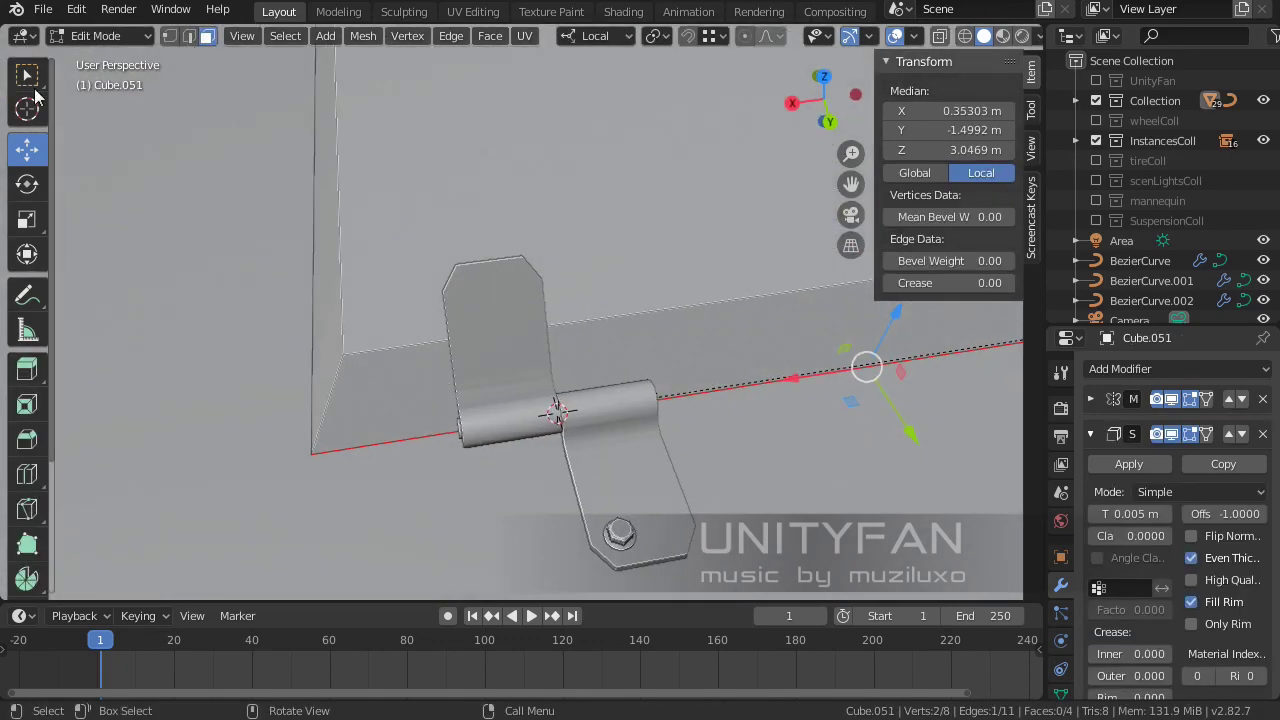
Knife-cut new edges across the lid edge beside the hinge from a top-down view
{"action": "left_click", "coordinate": [27, 77]}
{"action": "mouse_move", "coordinate": [300, 200]}
{"action": "middle_mouse_down"}
{"action": "mouse_move", "coordinate": [555, 307]}
{"action": "mouse_move", "coordinate": [415, 352]}
{"action": "middle_mouse_up"}
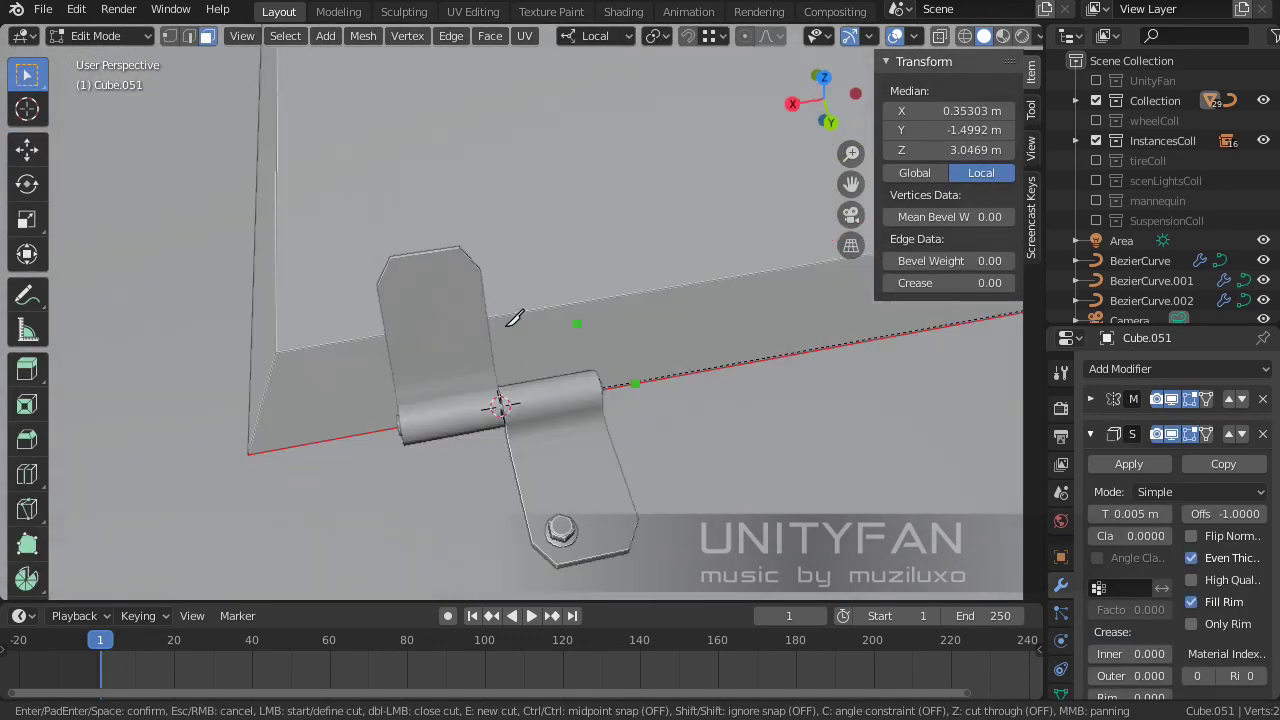
{"action": "key", "text": "Escape"}
{"action": "middle_click_drag", "start_coordinate": [420, 232], "coordinate": [471, 348]}
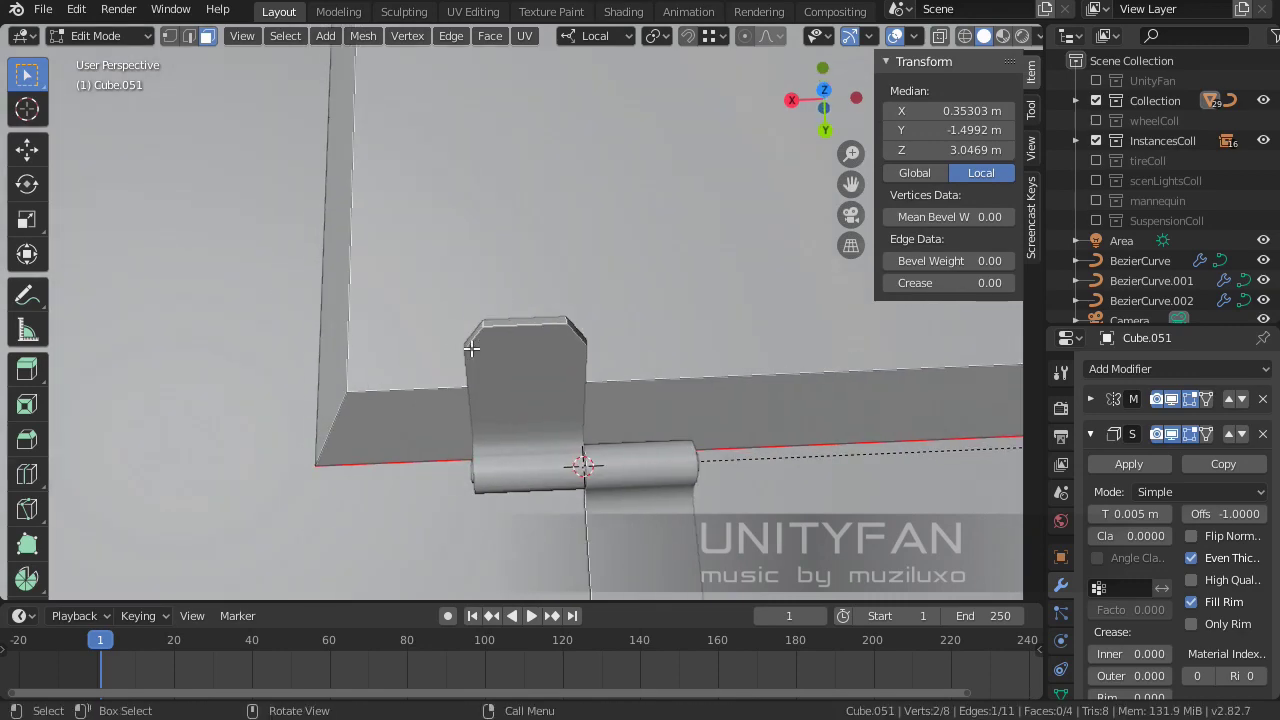
{"action": "key", "text": "KP_7"}
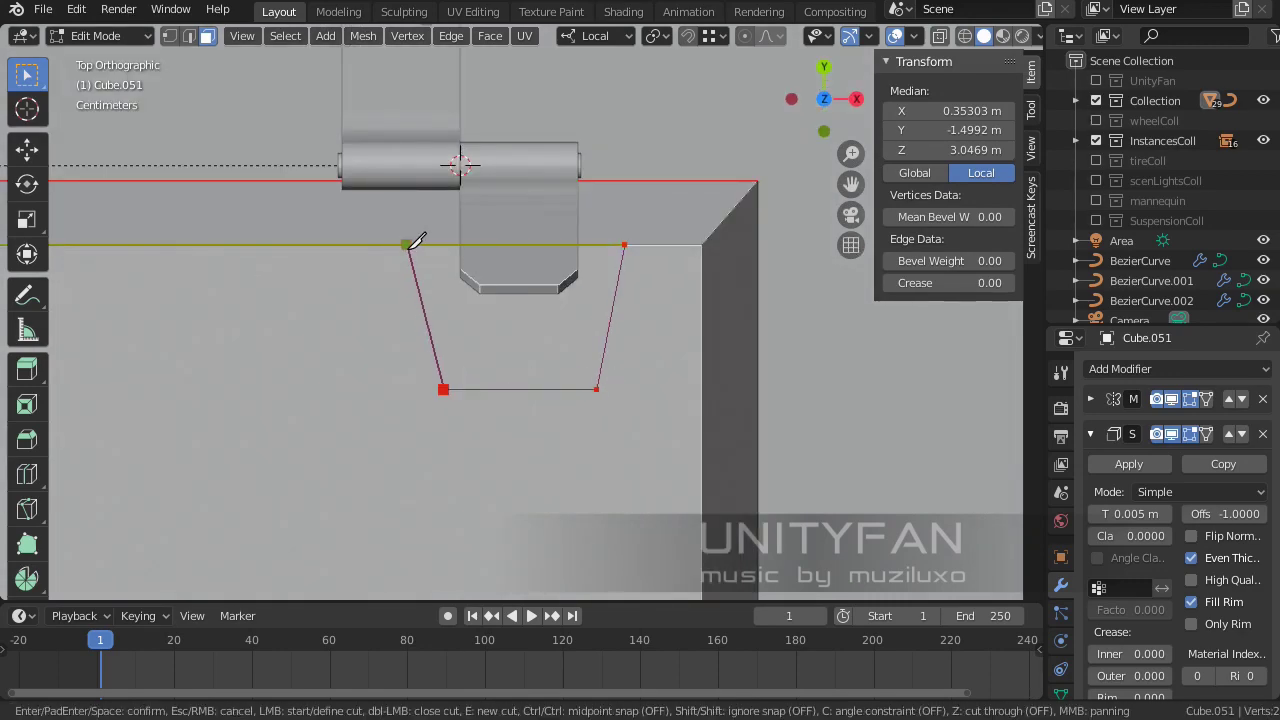
{"action": "key", "text": "Return"}
{"action": "middle_click_drag", "start_coordinate": [415, 243], "coordinate": [510, 312]}
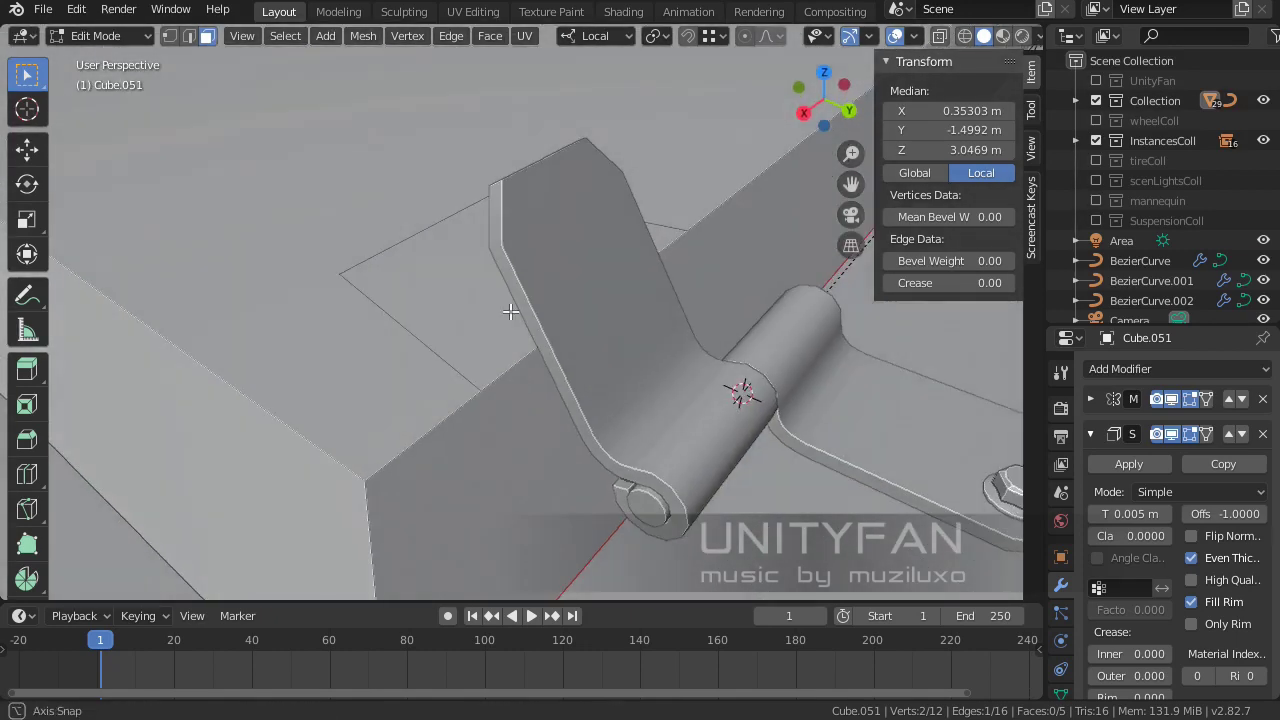
{"action": "middle_click_drag", "start_coordinate": [381, 234], "coordinate": [362, 233]}
{"action": "key", "text": "k"}
{"action": "middle_click_drag", "start_coordinate": [446, 362], "coordinate": [683, 280]}
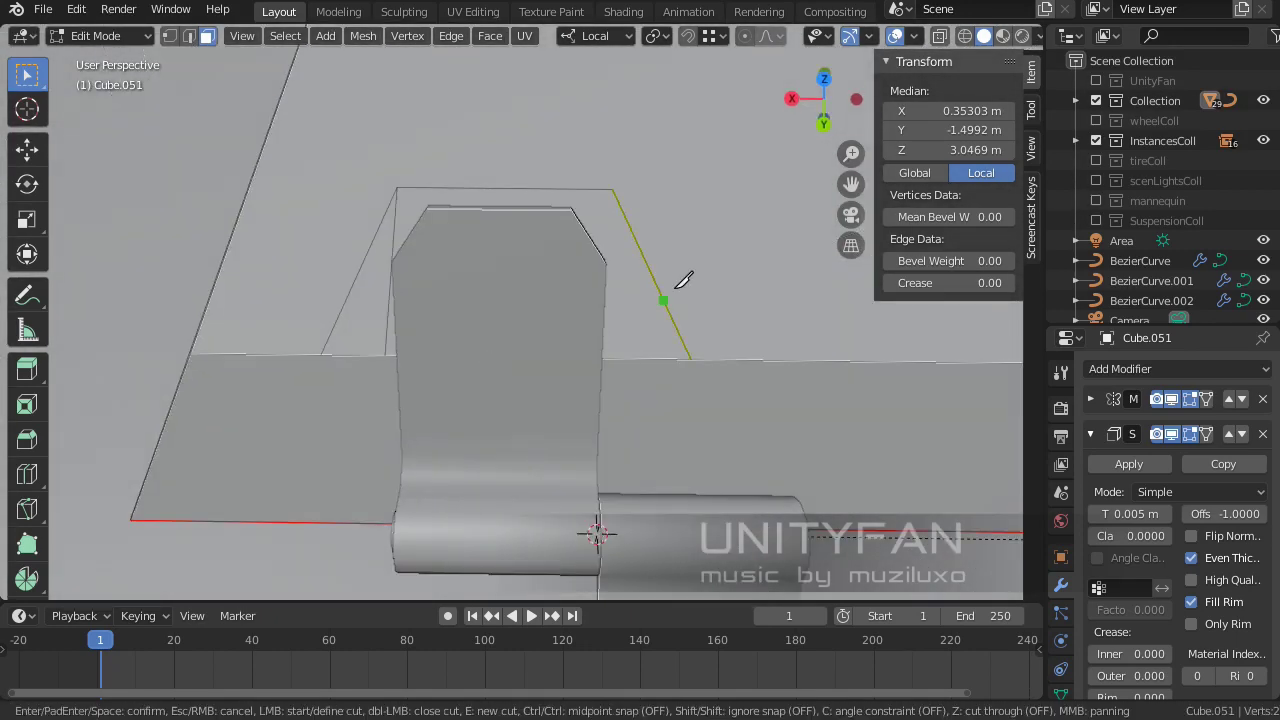
{"action": "middle_click_drag", "start_coordinate": [625, 342], "coordinate": [677, 305]}
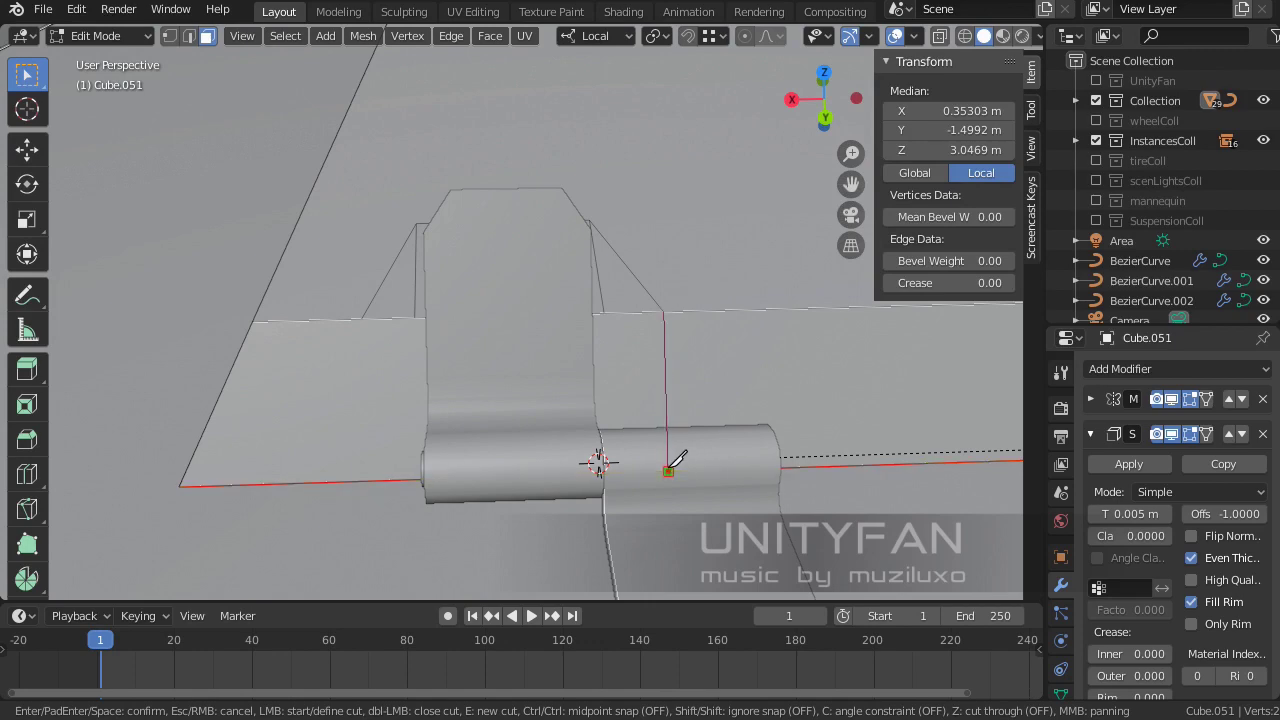
{"action": "key", "text": "Return"}
{"action": "mouse_move", "coordinate": [676, 458]}
{"action": "middle_mouse_down"}
{"action": "mouse_move", "coordinate": [566, 266]}
{"action": "mouse_move", "coordinate": [12, 193]}
{"action": "middle_mouse_up"}
Raise the new cut vertices into a sloped triangular bracket and return to Object Mode
{"action": "left_click", "coordinate": [575, 136]}
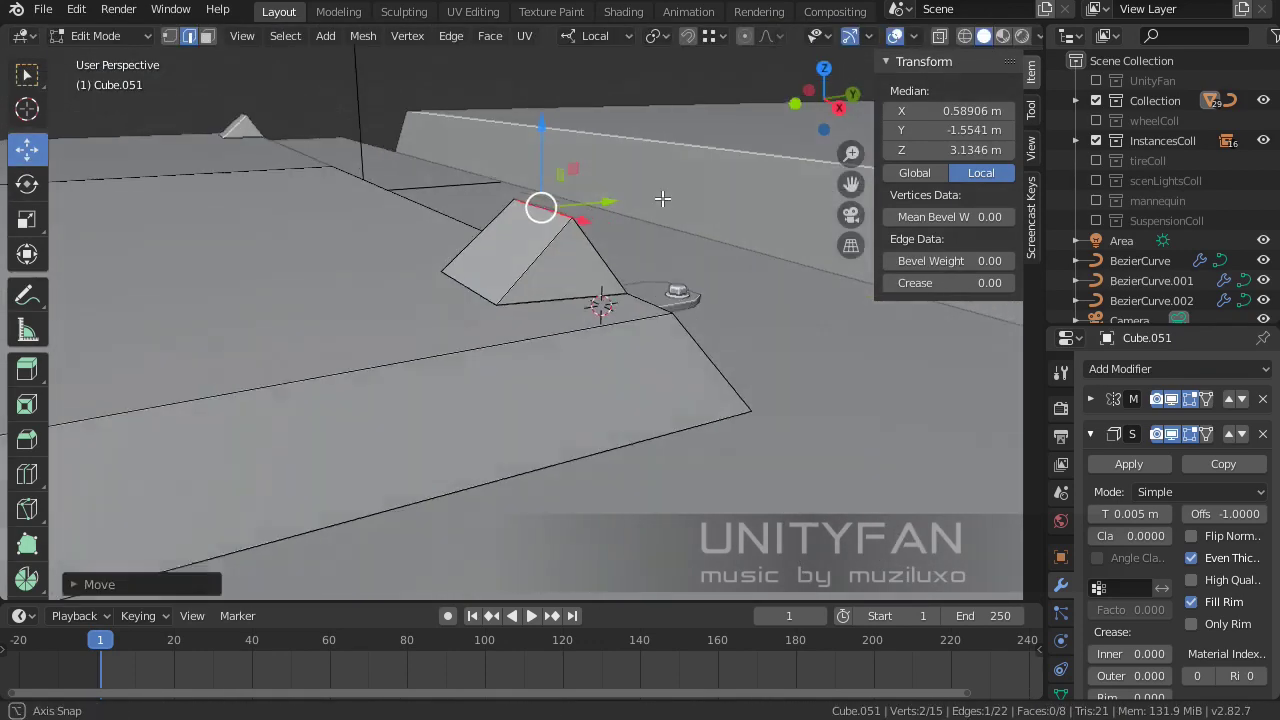
{"action": "key", "text": "KP_3"}
{"action": "scroll", "coordinate": [572, 256], "scroll_direction": "up", "scroll_amount": 3}
{"action": "left_click", "coordinate": [471, 108]}
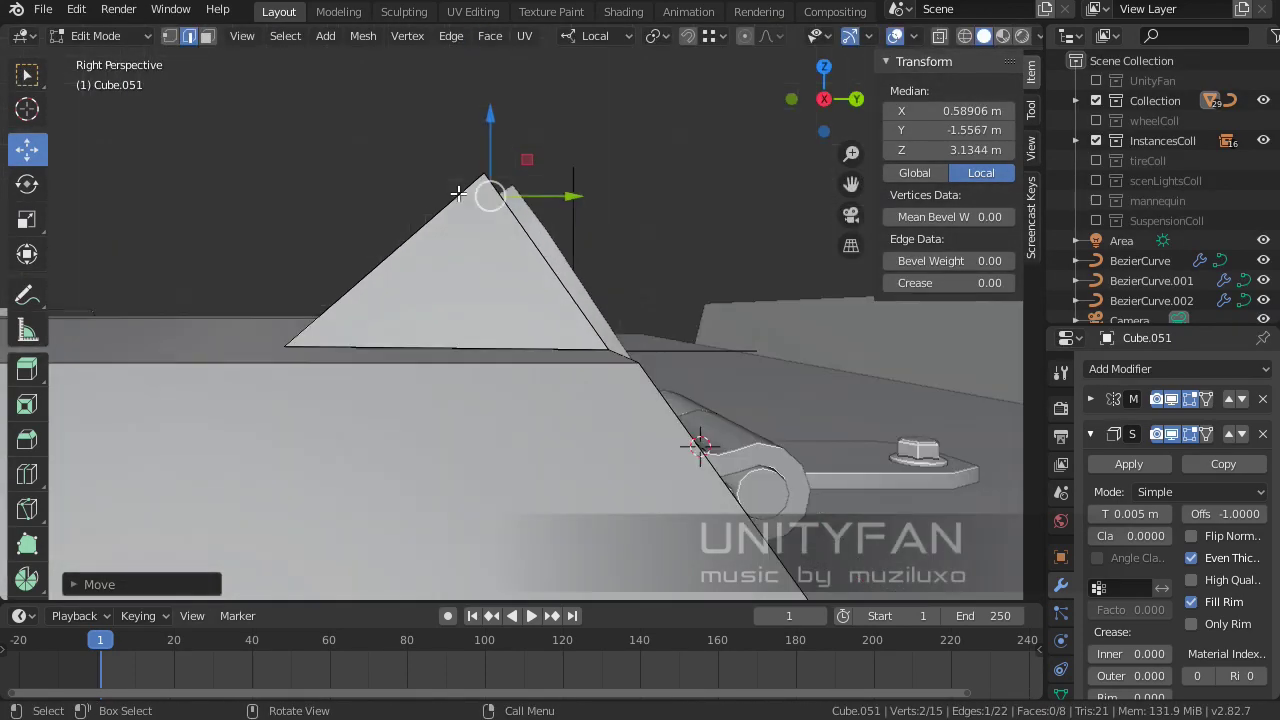
{"action": "middle_click_drag", "start_coordinate": [471, 108], "coordinate": [254, 140]}
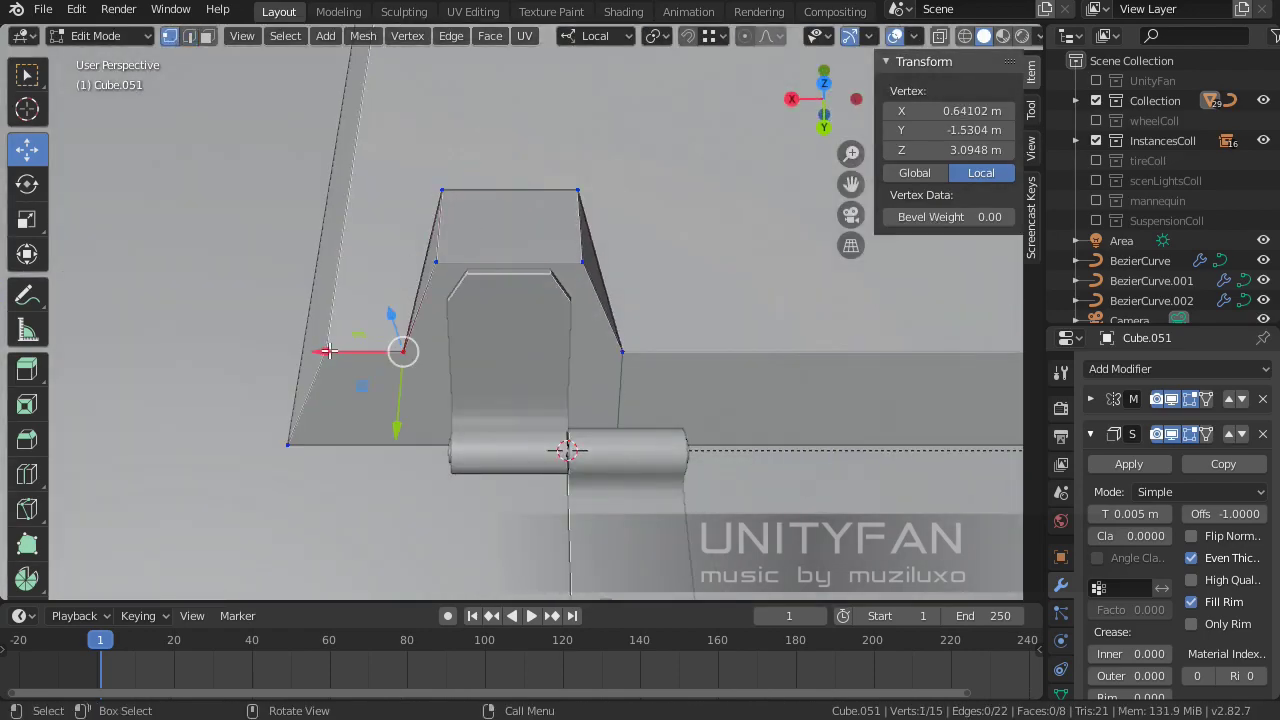
{"action": "middle_click_drag", "start_coordinate": [329, 351], "coordinate": [428, 334]}
{"action": "key", "text": "Tab"}
{"action": "mouse_move", "coordinate": [637, 109]}
{"action": "middle_mouse_down"}
{"action": "mouse_move", "coordinate": [522, 327]}
{"action": "mouse_move", "coordinate": [537, 261]}
{"action": "mouse_move", "coordinate": [504, 283]}
{"action": "mouse_move", "coordinate": [675, 460]}
{"action": "mouse_move", "coordinate": [748, 442]}
{"action": "middle_mouse_up"}
{"action": "left_click", "coordinate": [630, 401]}
{"action": "scroll", "coordinate": [520, 400], "scroll_direction": "up", "scroll_amount": 3}
Finish sliding the copied bolts into place along the hinge leaf
{"action": "left_click", "coordinate": [581, 410]}
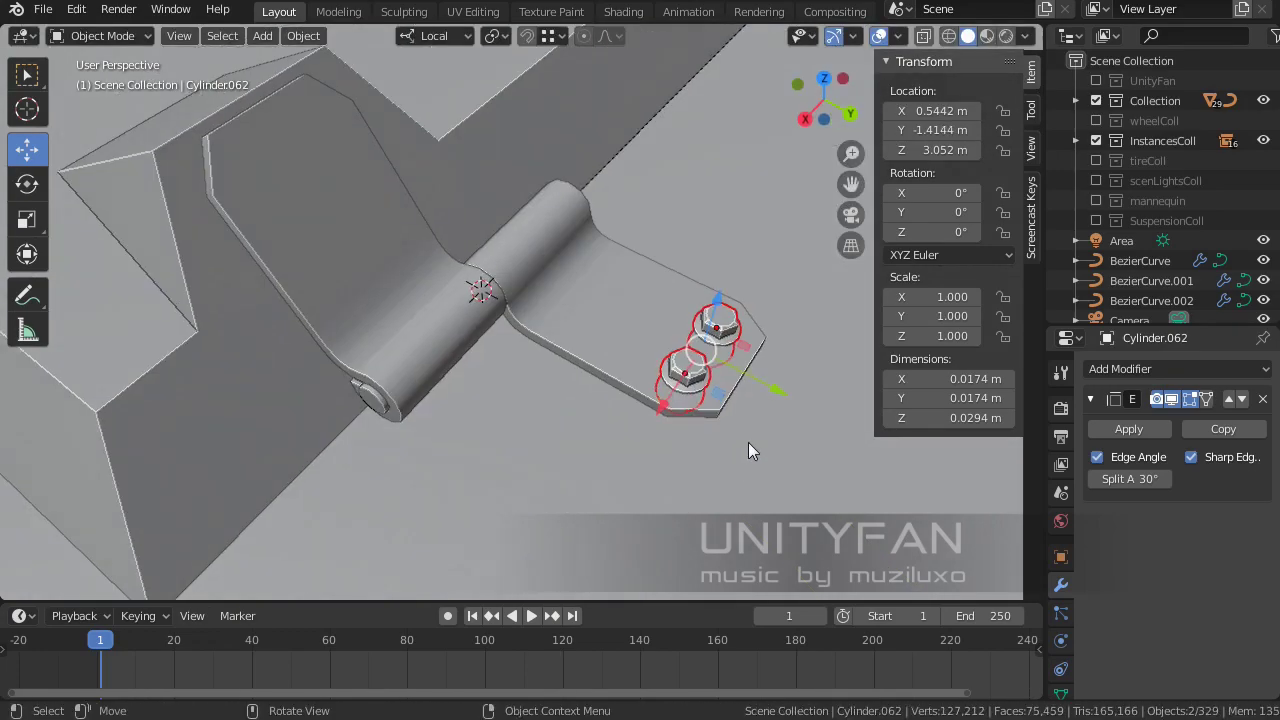
{"action": "left_click", "coordinate": [656, 392]}
{"action": "mouse_move", "coordinate": [656, 392]}
{"action": "middle_mouse_down"}
{"action": "mouse_move", "coordinate": [512, 467]}
{"action": "mouse_move", "coordinate": [572, 309]}
{"action": "middle_mouse_up"}
{"action": "scroll", "coordinate": [512, 467], "scroll_direction": "down", "scroll_amount": 4}
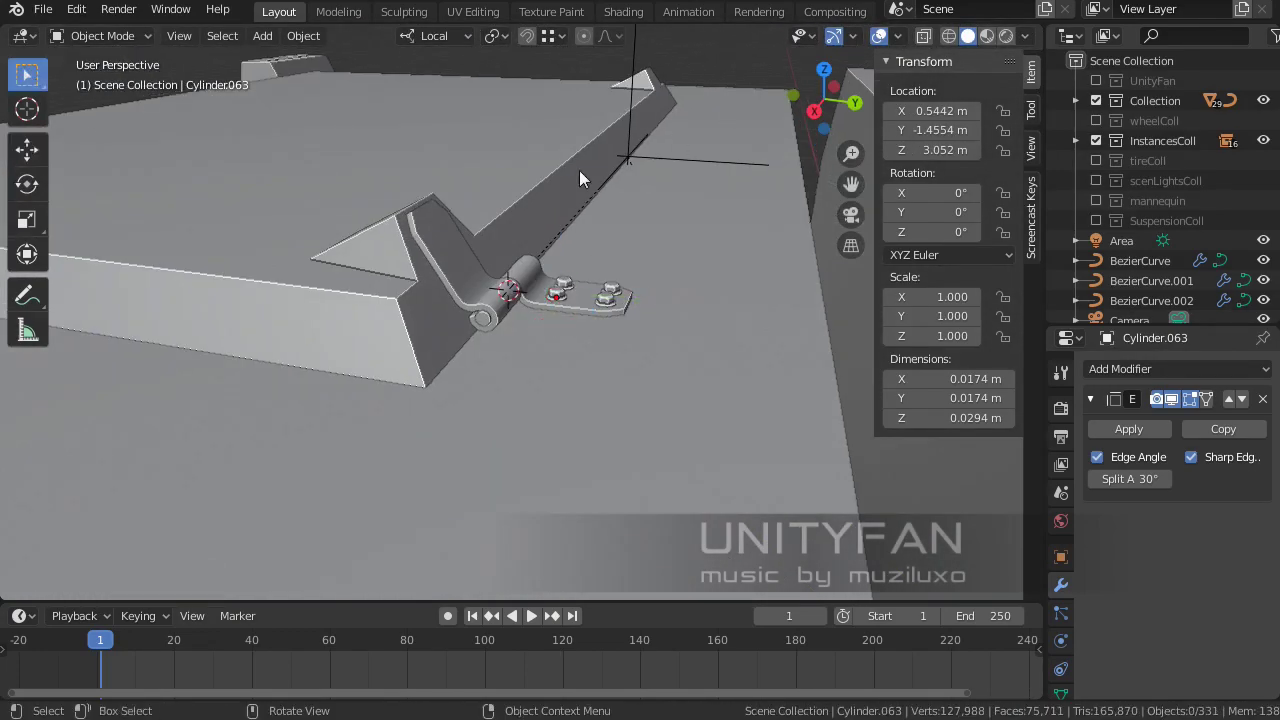
{"action": "scroll", "coordinate": [643, 366], "scroll_direction": "up", "scroll_amount": 3}
Duplicate two bolts in Right Ortho view, tilt them -57° on X, and move them onto the slope
{"action": "key", "text": "KP_3"}
{"action": "scroll", "coordinate": [598, 404], "scroll_direction": "up", "scroll_amount": 2}
{"action": "key", "text": "shift+d"}
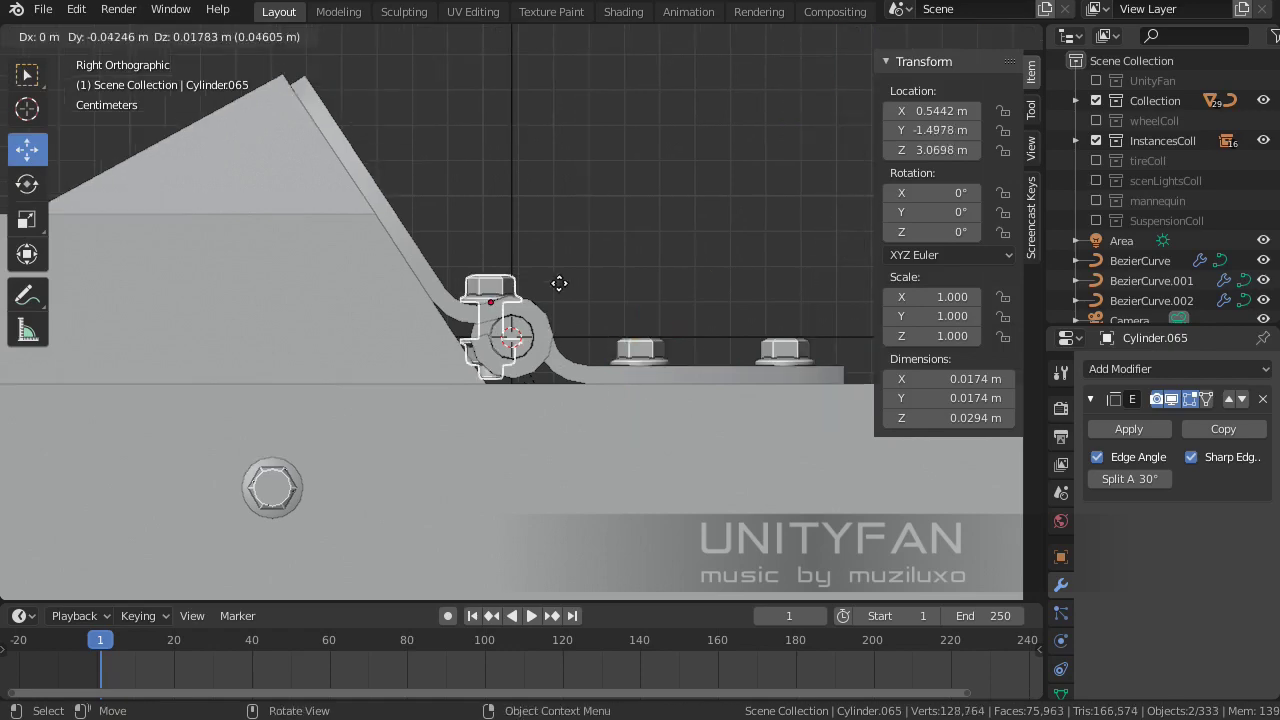
{"action": "left_click", "coordinate": [559, 284]}
{"action": "scroll", "coordinate": [620, 282], "scroll_direction": "up", "scroll_amount": 2}
{"action": "key", "text": "r"}
{"action": "left_click", "coordinate": [619, 430]}
{"action": "scroll", "coordinate": [619, 430], "scroll_direction": "up", "scroll_amount": 1}
{"action": "key", "text": "g"}
{"action": "left_click", "coordinate": [622, 367]}
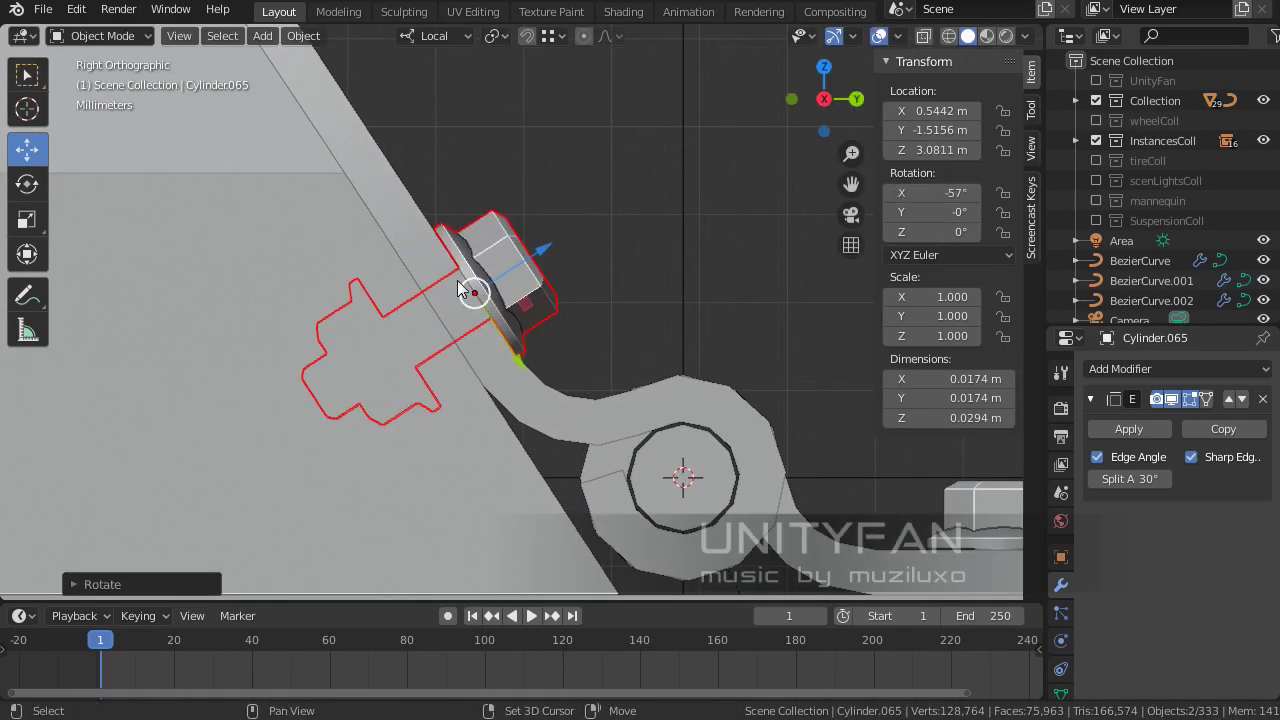
Slide the tilted bolts along the leaf until they sit flush on the sloped face
{"action": "middle_click_drag", "start_coordinate": [540, 308], "coordinate": [408, 370]}
{"action": "left_click", "coordinate": [230, 345]}
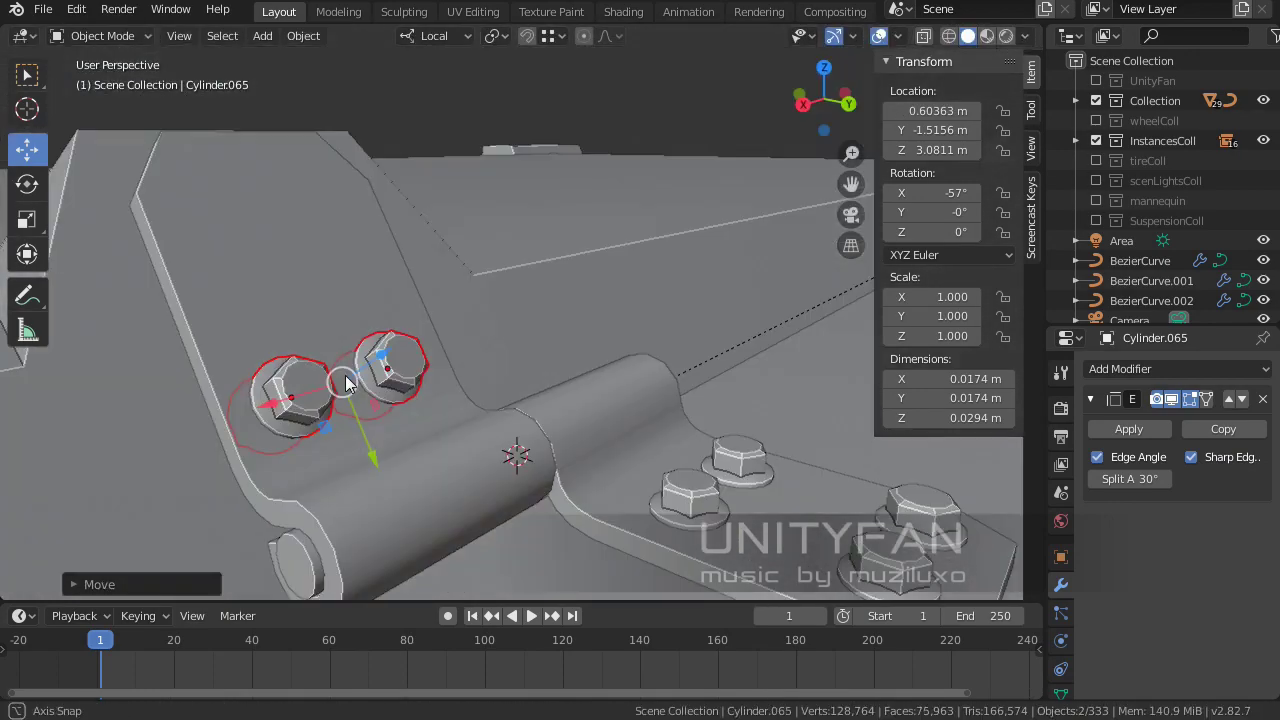
{"action": "key", "text": "KP_3"}
{"action": "left_click", "coordinate": [553, 327]}
{"action": "scroll", "coordinate": [578, 430], "scroll_direction": "down", "scroll_amount": 3}
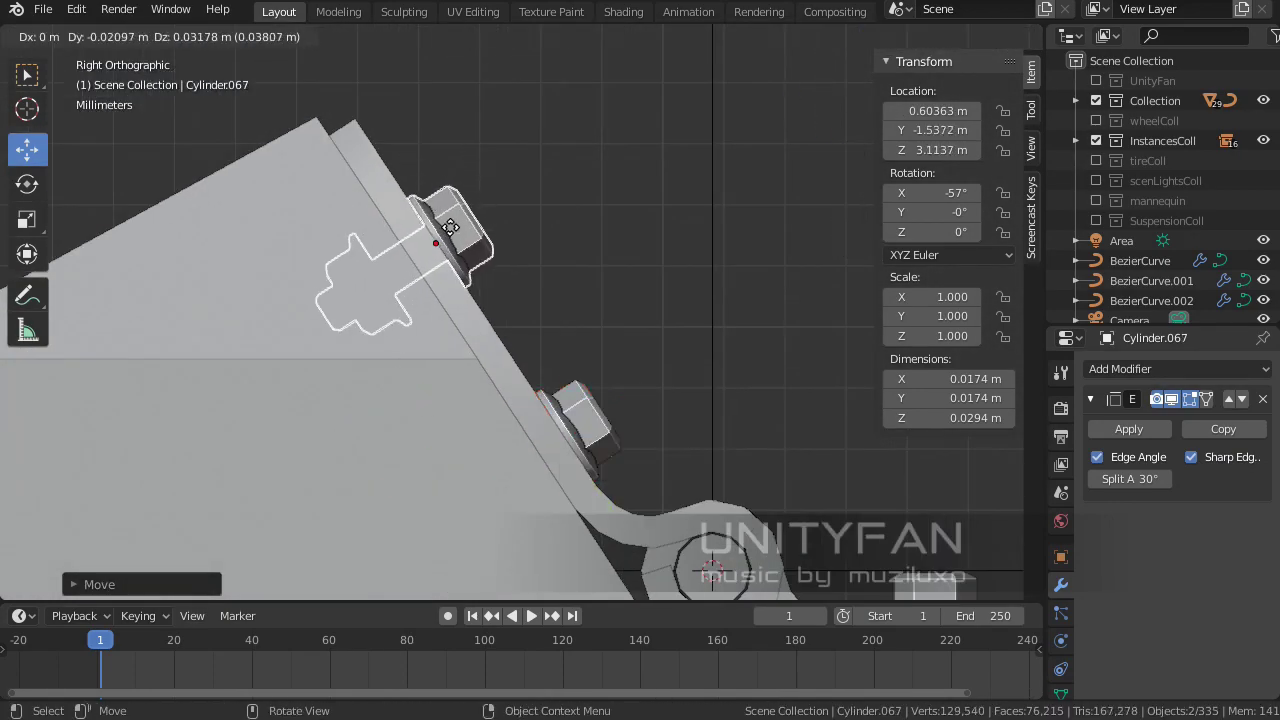
{"action": "middle_click_drag", "start_coordinate": [452, 236], "coordinate": [431, 362]}
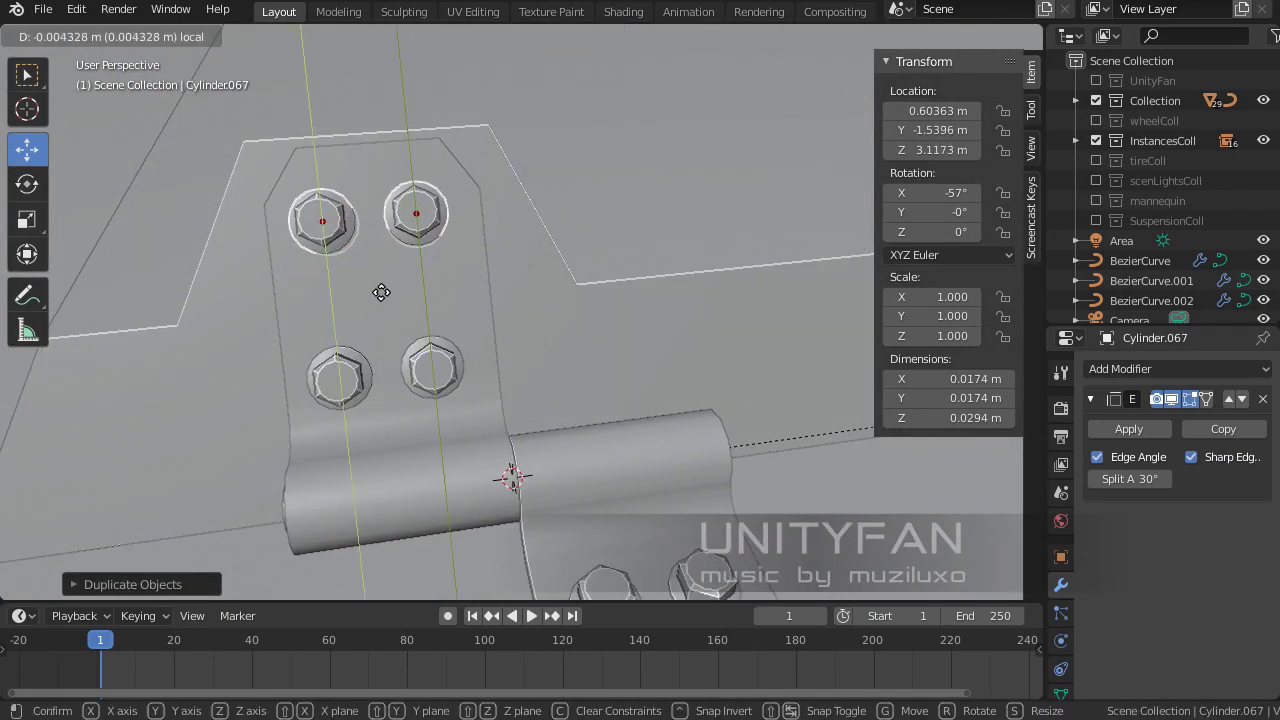
{"action": "left_click", "coordinate": [314, 302]}
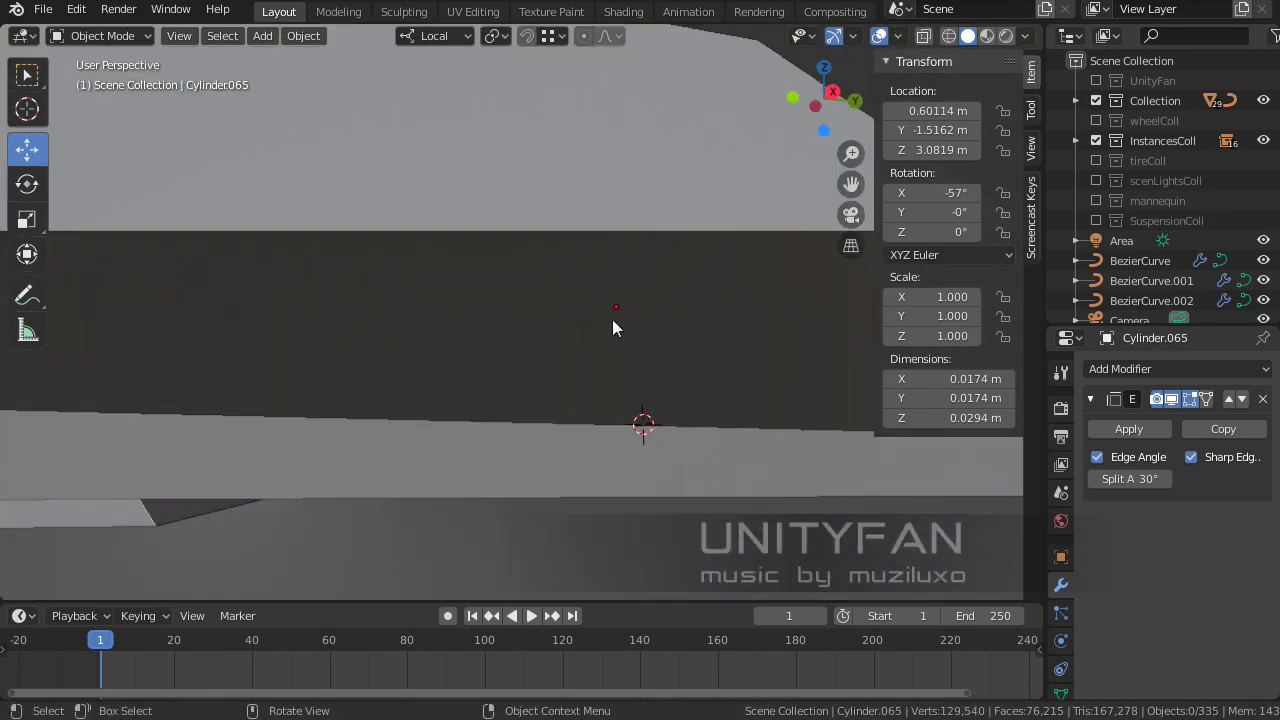
Select two more bolts for the next tilted pair
{"action": "middle_click_drag", "start_coordinate": [314, 302], "coordinate": [571, 400]}
{"action": "scroll", "coordinate": [571, 400], "scroll_direction": "down", "scroll_amount": 5}
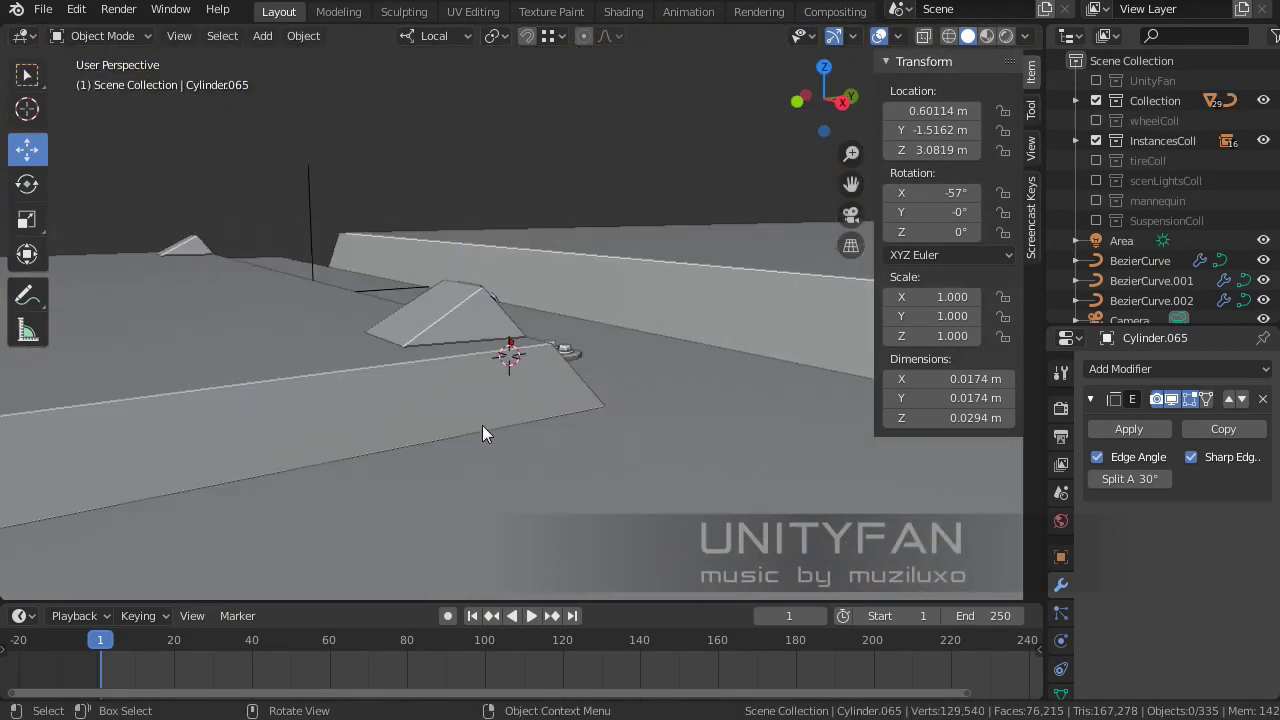
{"action": "middle_click_drag", "start_coordinate": [486, 428], "coordinate": [449, 410]}
{"action": "left_click", "coordinate": [368, 422], "text": "shift"}
{"action": "scroll", "coordinate": [392, 259], "scroll_direction": "up", "scroll_amount": 3}
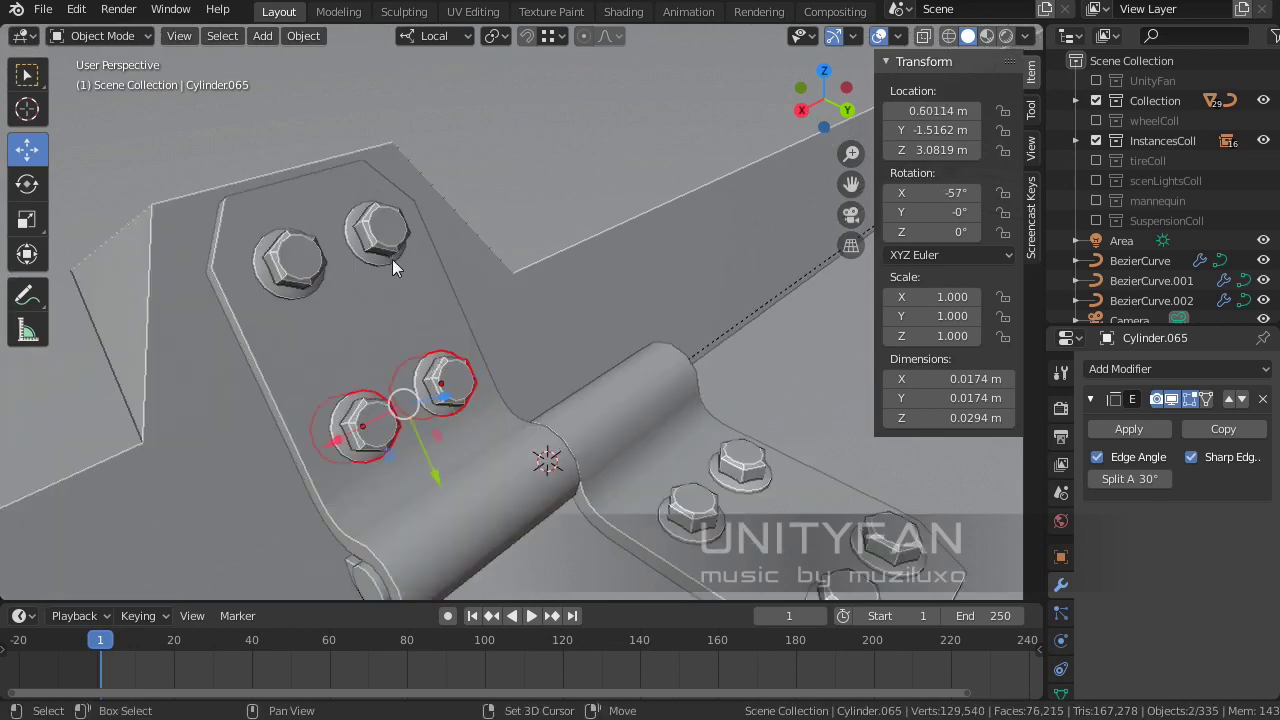
{"action": "left_click", "coordinate": [392, 259], "text": "shift"}
{"action": "scroll", "coordinate": [392, 259], "scroll_direction": "down", "scroll_amount": 4}
{"action": "mouse_move", "coordinate": [169, 331]}
{"action": "middle_mouse_down"}
{"action": "mouse_move", "coordinate": [478, 338]}
{"action": "mouse_move", "coordinate": [600, 230]}
{"action": "middle_mouse_up"}
Select the hinge plate parts near the lid pivot
{"action": "left_click", "coordinate": [680, 117], "text": "shift"}
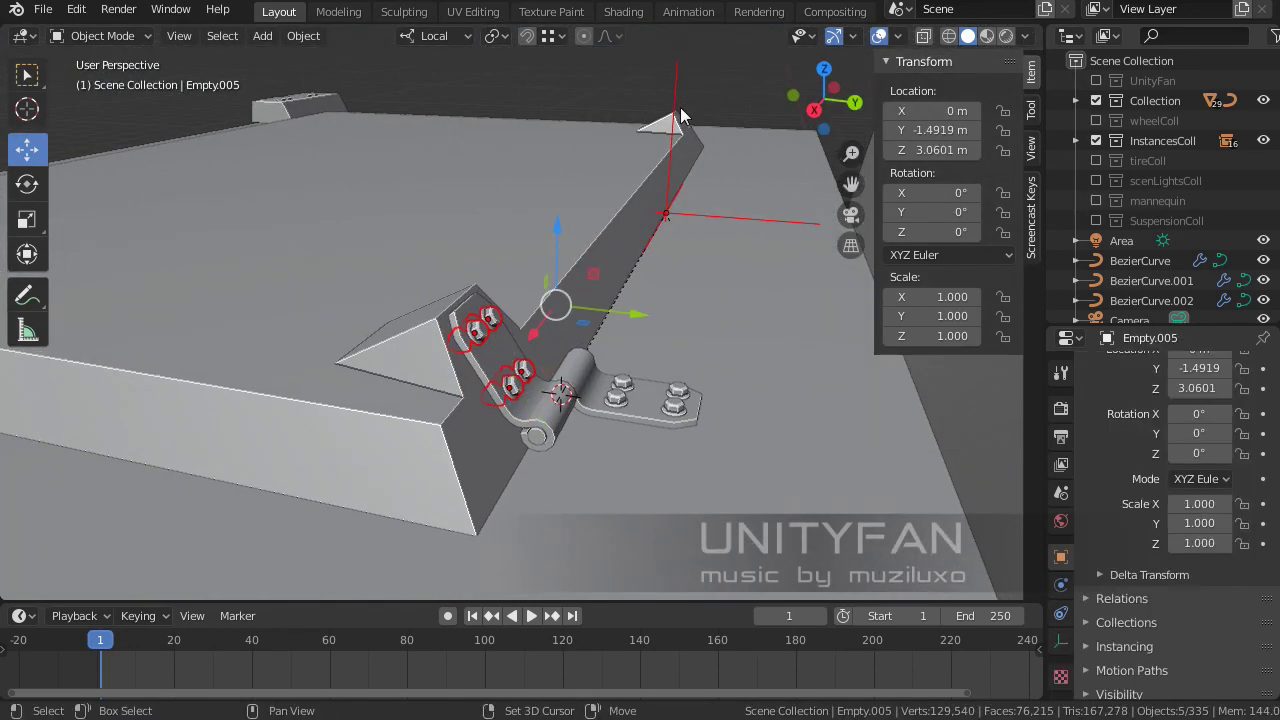
{"action": "mouse_move", "coordinate": [665, 158]}
{"action": "middle_mouse_down"}
{"action": "mouse_move", "coordinate": [544, 262]}
{"action": "mouse_move", "coordinate": [405, 418]}
{"action": "mouse_move", "coordinate": [530, 432]}
{"action": "middle_mouse_up"}
{"action": "left_click", "coordinate": [405, 418]}
{"action": "left_click", "coordinate": [365, 393], "text": "shift"}
{"action": "scroll", "coordinate": [451, 449], "scroll_direction": "down", "scroll_amount": 5}
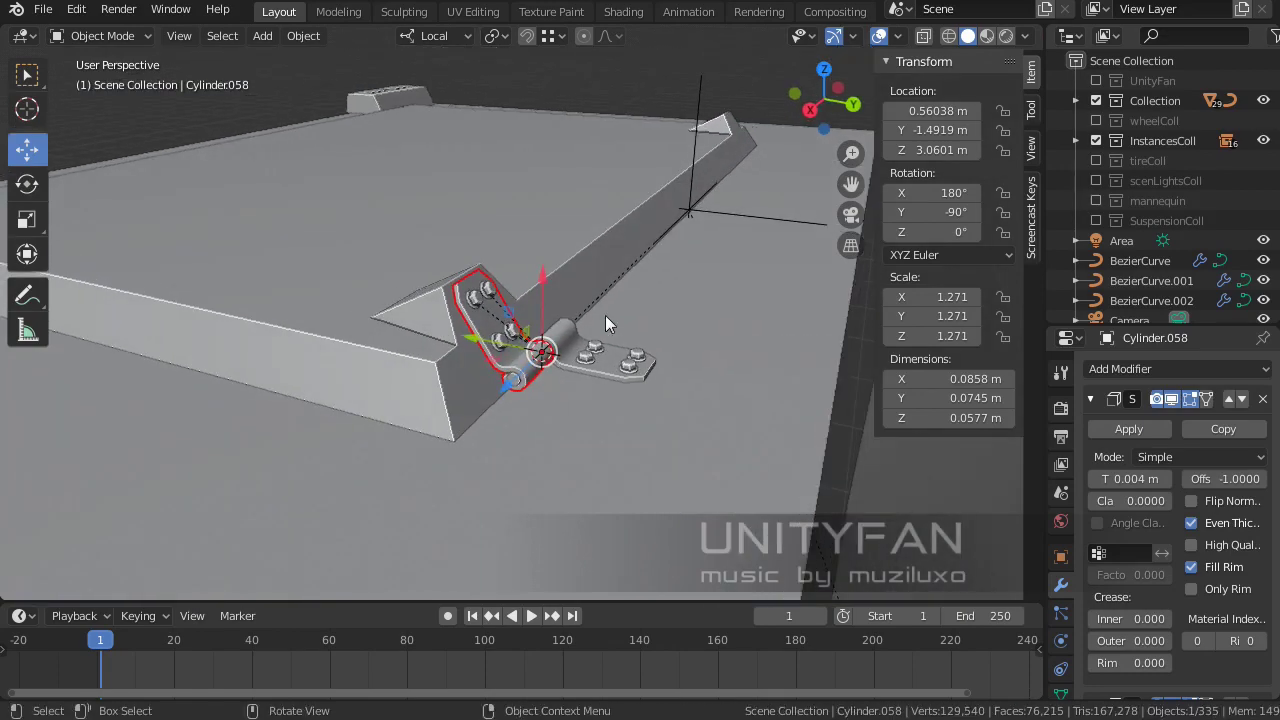
Test-swing the lid open around its pivot Empty, then cancel so it stays closed
{"action": "middle_click_drag", "start_coordinate": [605, 315], "coordinate": [620, 280]}
{"action": "left_click", "coordinate": [638, 271]}
{"action": "left_click_drag", "start_coordinate": [638, 271], "coordinate": [692, 318]}
{"action": "right_click", "coordinate": [692, 318]}
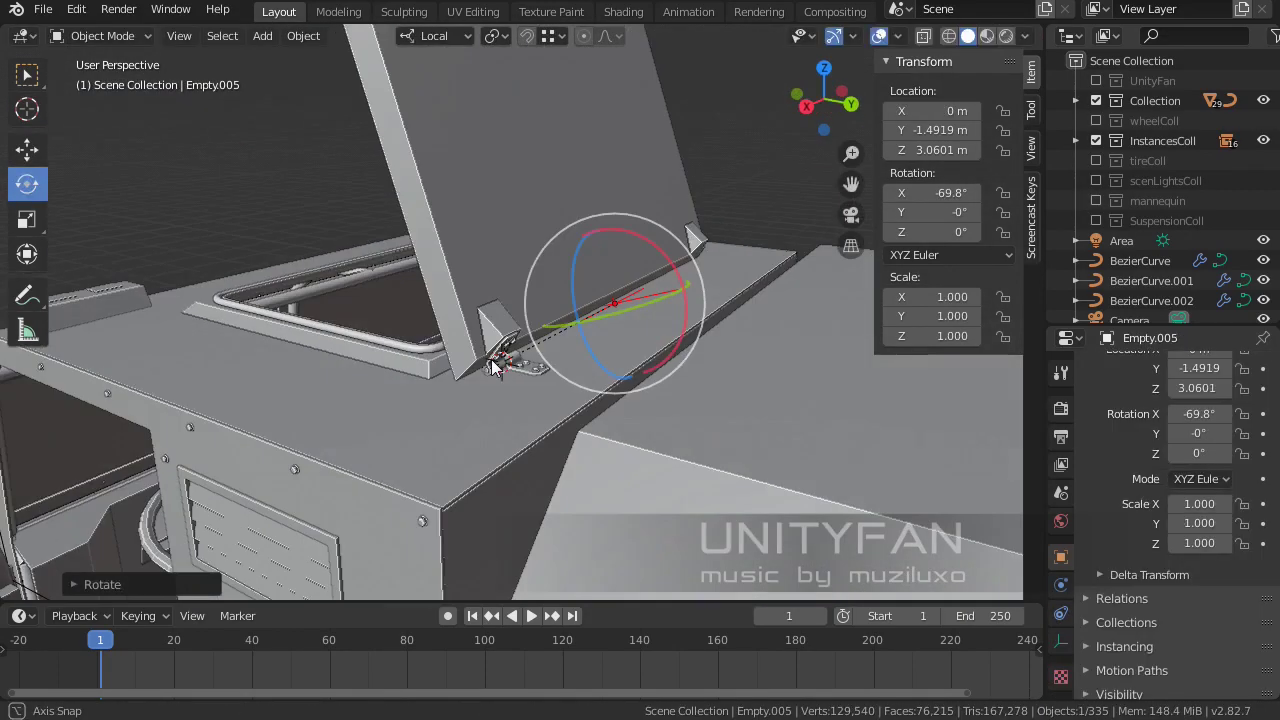
{"action": "mouse_move", "coordinate": [692, 318]}
{"action": "middle_mouse_down"}
{"action": "mouse_move", "coordinate": [701, 370]}
{"action": "mouse_move", "coordinate": [542, 381]}
{"action": "mouse_move", "coordinate": [663, 342]}
{"action": "mouse_move", "coordinate": [446, 333]}
{"action": "mouse_move", "coordinate": [496, 330]}
{"action": "middle_mouse_up"}
{"action": "scroll", "coordinate": [496, 330], "scroll_direction": "up", "scroll_amount": 3}
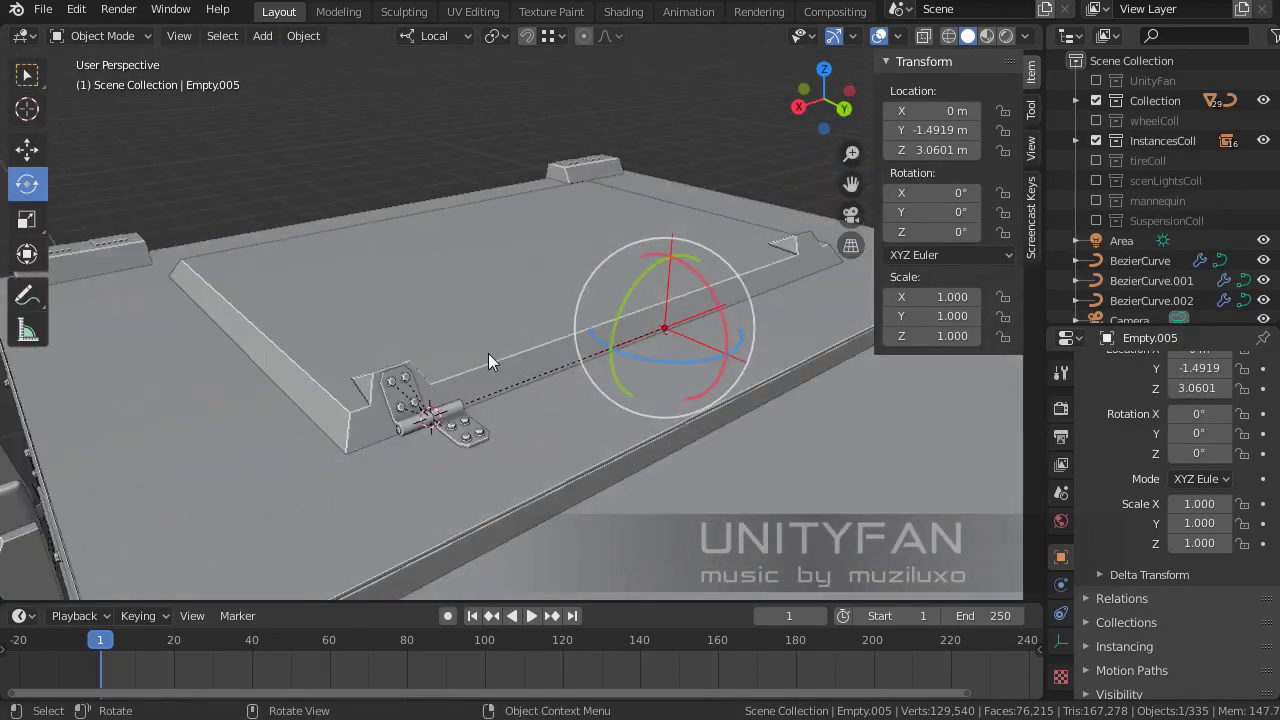
Select the whole bolted hinge assembly and duplicate it with Shift+D
{"action": "key", "text": "shift+space"}
{"action": "key", "text": "g"}
{"action": "middle_click_drag", "start_coordinate": [343, 394], "coordinate": [558, 458]}
{"action": "left_click", "coordinate": [558, 458]}
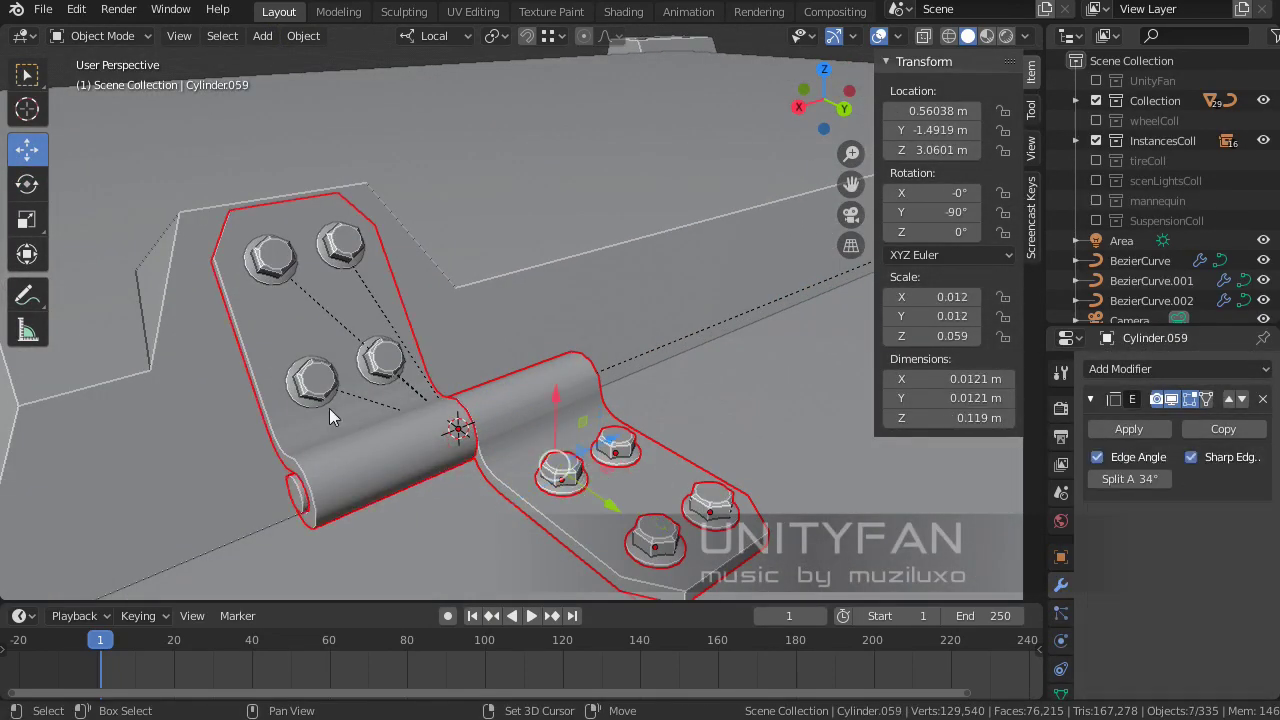
{"action": "scroll", "coordinate": [314, 300], "scroll_direction": "down", "scroll_amount": 5}
{"action": "key", "text": "shift+d"}
Slide the copied hinge along X to the far end of the hatch edge
{"action": "key", "text": "x"}
{"action": "left_click", "coordinate": [540, 340]}
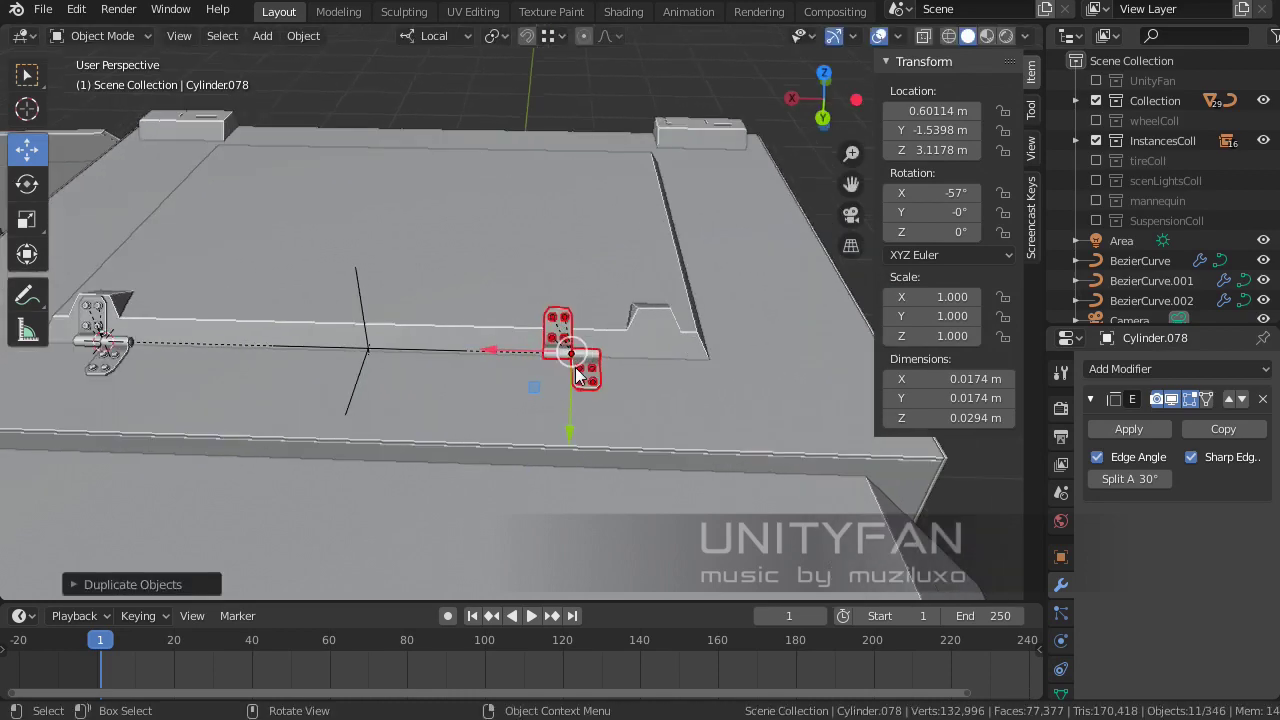
{"action": "scroll", "coordinate": [522, 391], "scroll_direction": "up", "scroll_amount": 1}
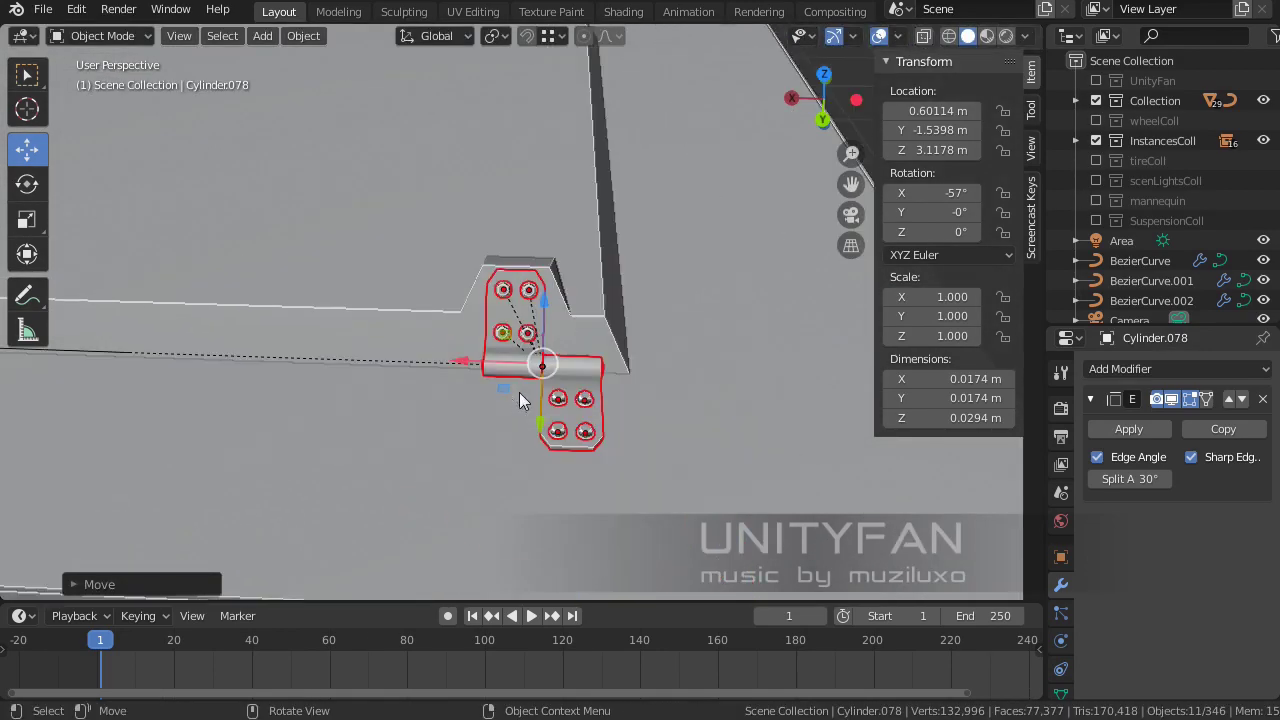
{"action": "scroll", "coordinate": [519, 400], "scroll_direction": "down", "scroll_amount": 3}
{"action": "scroll", "coordinate": [560, 330], "scroll_direction": "down", "scroll_amount": 2}
Rotate the lid pivot on X to swing the hatch open about 72 degrees
{"action": "left_click", "coordinate": [597, 290]}
{"action": "scroll", "coordinate": [445, 342], "scroll_direction": "up", "scroll_amount": 2}
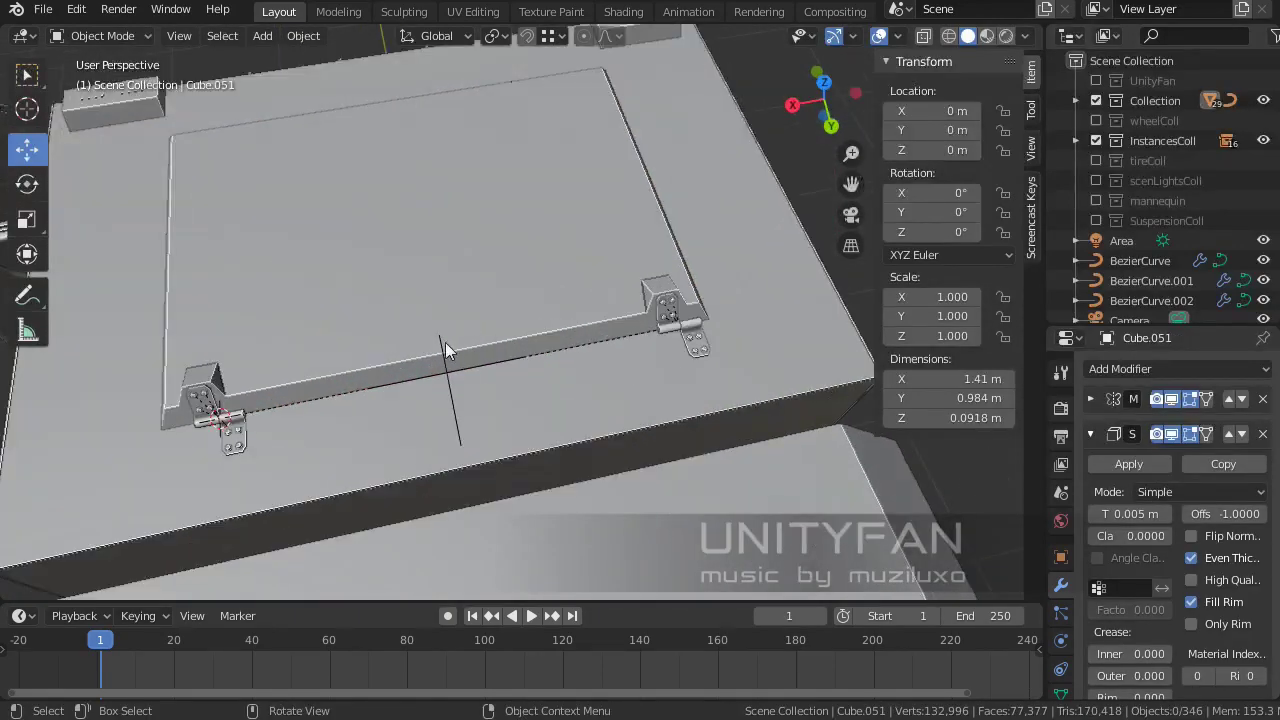
{"action": "left_click", "coordinate": [445, 342]}
{"action": "middle_click_drag", "start_coordinate": [445, 342], "coordinate": [605, 293]}
{"action": "key", "text": "shift+space"}
{"action": "key", "text": "r"}
{"action": "middle_click_drag", "start_coordinate": [304, 206], "coordinate": [560, 240]}
{"action": "mouse_move", "coordinate": [635, 200]}
{"action": "left_mouse_down"}
{"action": "mouse_move", "coordinate": [645, 207]}
{"action": "mouse_move", "coordinate": [560, 280]}
{"action": "left_mouse_up"}
{"action": "middle_click_drag", "start_coordinate": [412, 300], "coordinate": [648, 272]}
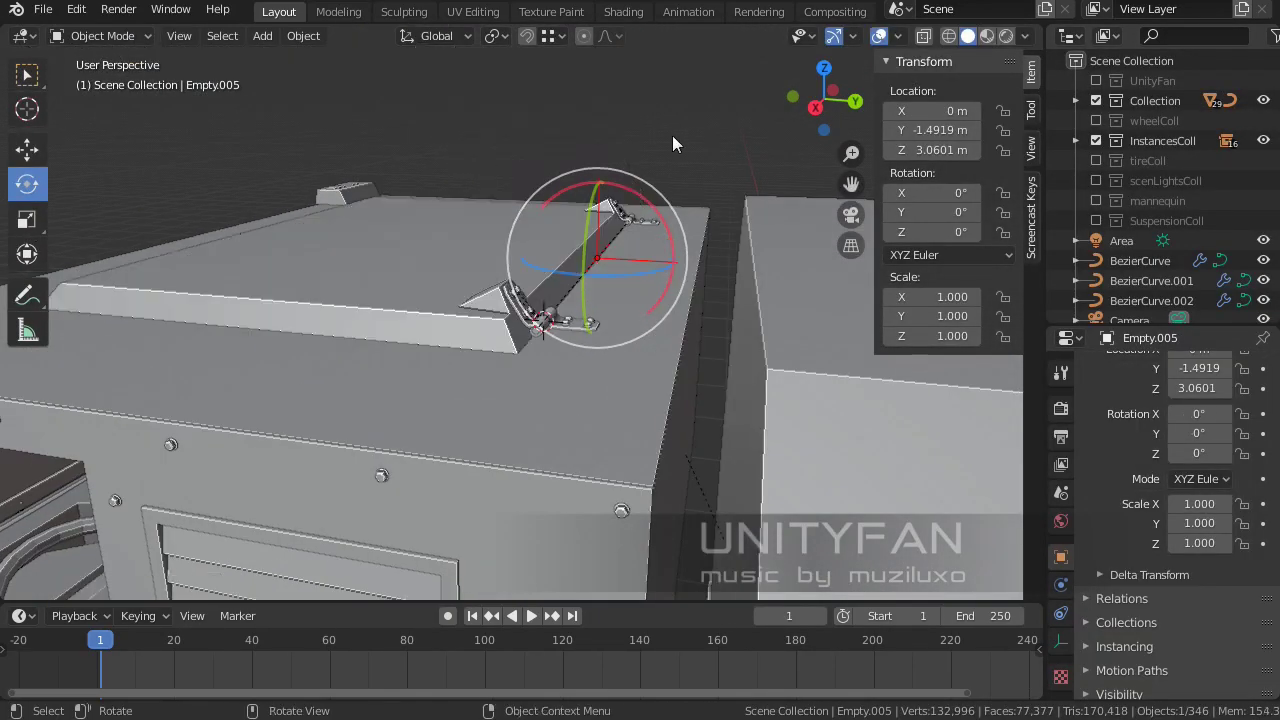
Select the second hinge's leaf and bolts, then hide the transform sidebar
{"action": "middle_click_drag", "start_coordinate": [672, 143], "coordinate": [483, 242]}
{"action": "scroll", "coordinate": [480, 260], "scroll_direction": "up", "scroll_amount": 2}
{"action": "left_click", "coordinate": [483, 275]}
{"action": "key", "text": "KP_Decimal"}
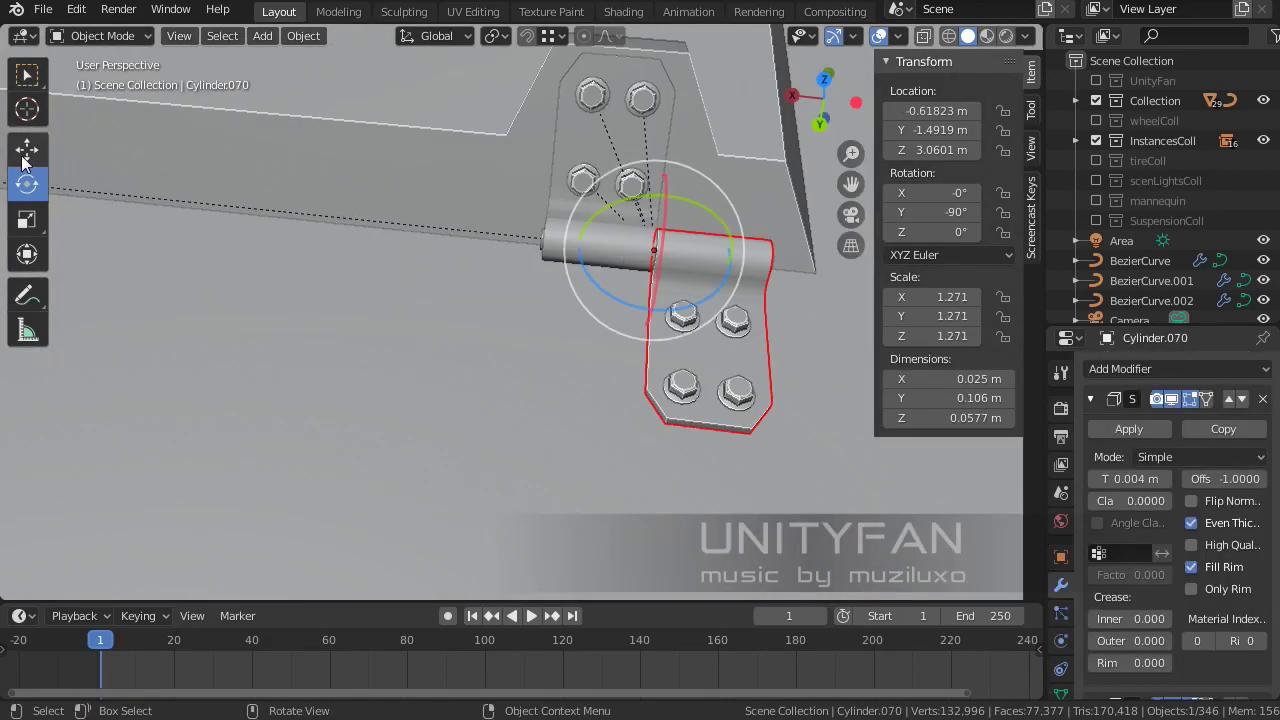
{"action": "left_click", "coordinate": [27, 150]}
{"action": "left_click", "coordinate": [515, 289], "text": "shift"}
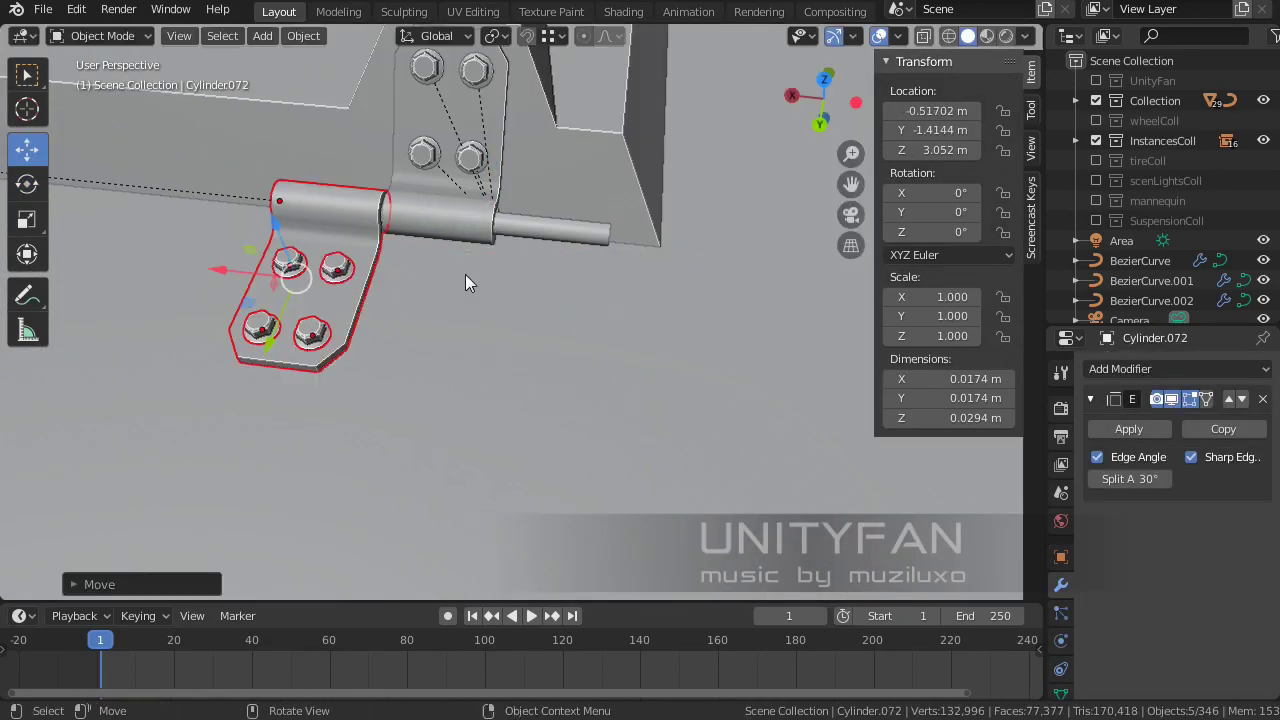
{"action": "left_click", "coordinate": [466, 282]}
{"action": "scroll", "coordinate": [466, 282], "scroll_direction": "down", "scroll_amount": 4}
{"action": "mouse_move", "coordinate": [583, 312]}
{"action": "middle_mouse_down"}
{"action": "mouse_move", "coordinate": [488, 286]}
{"action": "mouse_move", "coordinate": [524, 274]}
{"action": "middle_mouse_up"}
{"action": "key", "text": "n"}
{"action": "mouse_move", "coordinate": [719, 203]}
{"action": "middle_mouse_down"}
{"action": "mouse_move", "coordinate": [649, 244]}
{"action": "mouse_move", "coordinate": [595, 254]}
{"action": "mouse_move", "coordinate": [693, 161]}
{"action": "middle_mouse_up"}
Lock Empty.005's location, scale, and Y/Z rotation in the sidebar
{"action": "left_click", "coordinate": [553, 334]}
{"action": "left_click", "coordinate": [27, 183]}
{"action": "middle_click_drag", "start_coordinate": [801, 190], "coordinate": [950, 190]}
{"action": "key", "text": "n"}
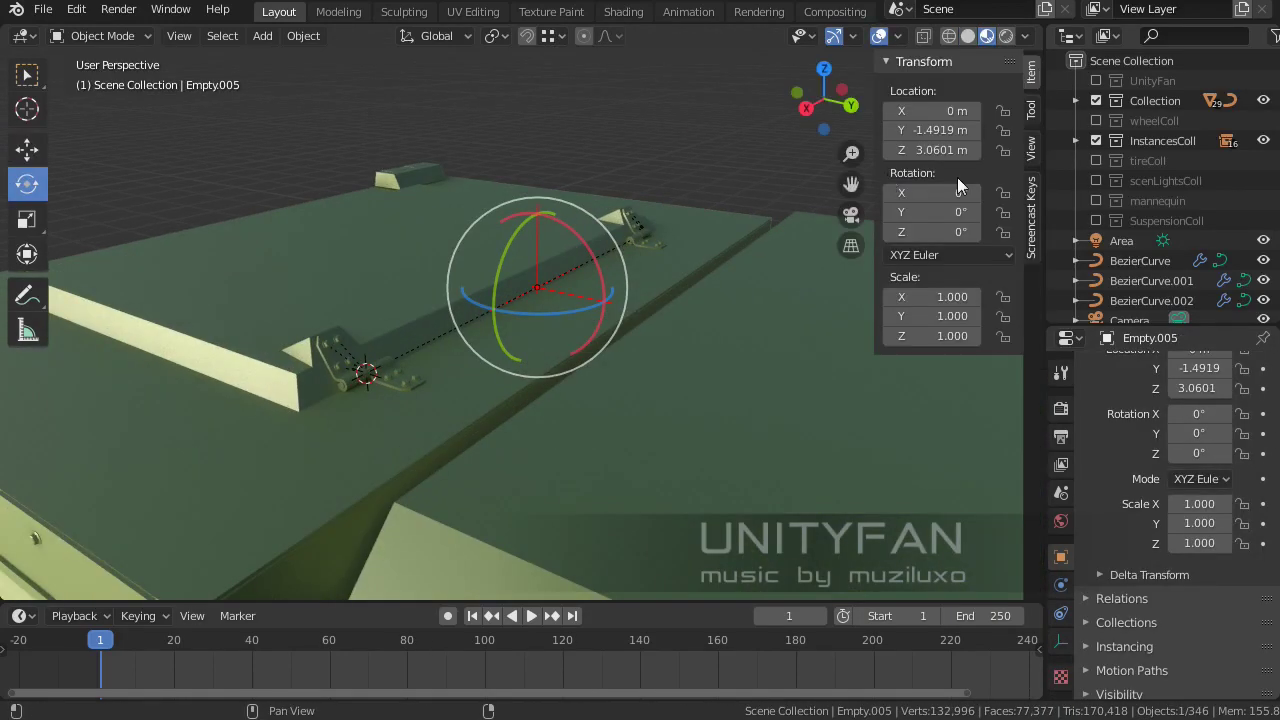
{"action": "left_click_drag", "start_coordinate": [1003, 296], "coordinate": [1003, 336]}
{"action": "middle_click_drag", "start_coordinate": [770, 262], "coordinate": [843, 249]}
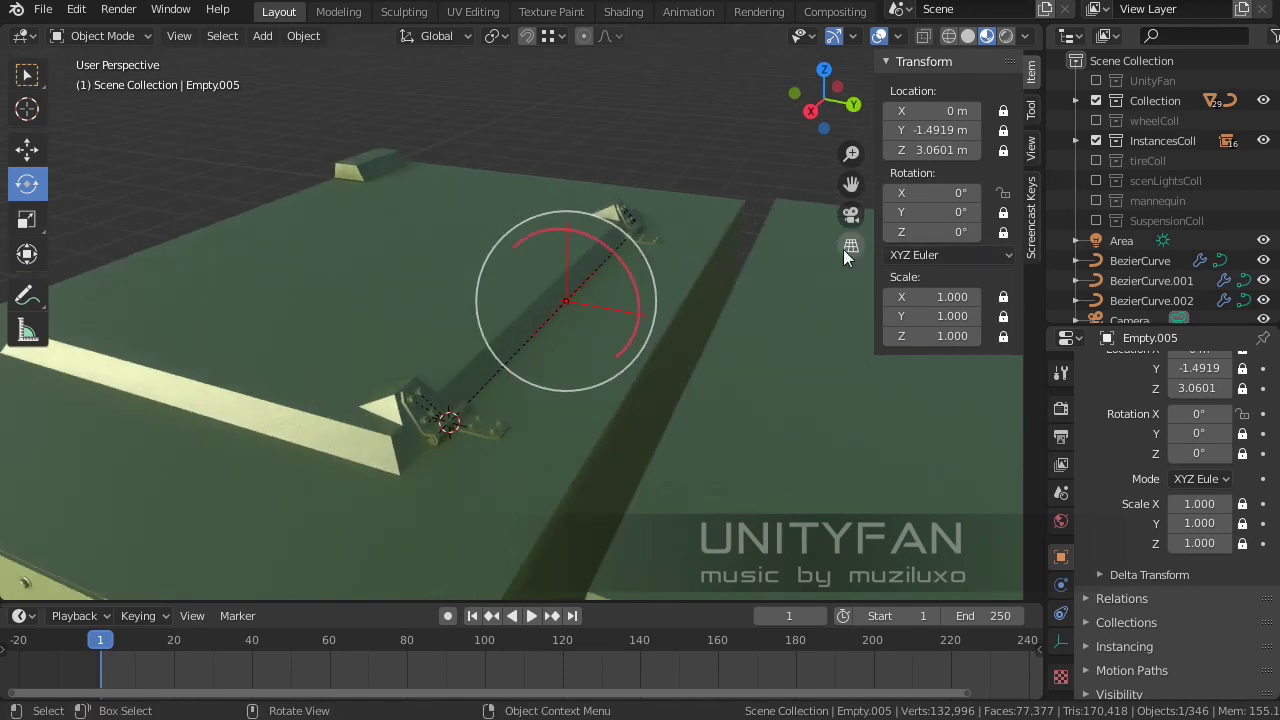
Drag Rotation X to -78° to open the lid, then select the hatch frame piece
{"action": "middle_click_drag", "start_coordinate": [480, 260], "coordinate": [948, 231]}
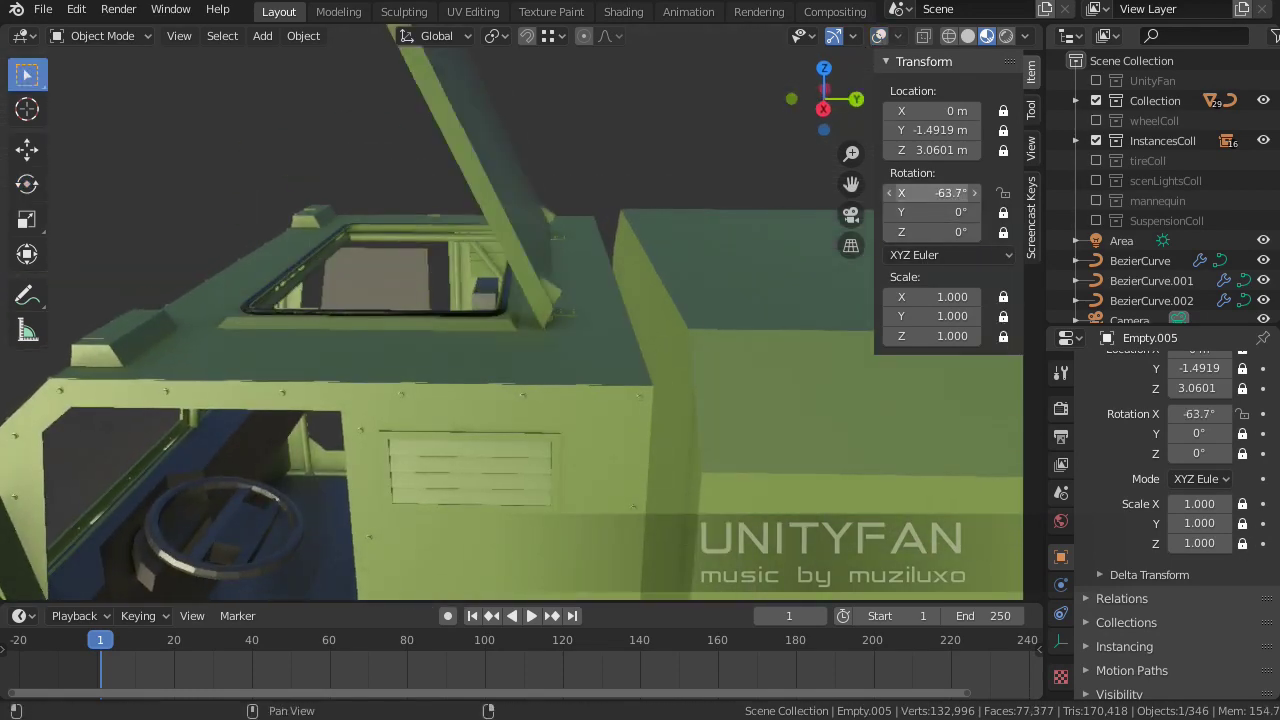
{"action": "mouse_move", "coordinate": [485, 275]}
{"action": "middle_mouse_down"}
{"action": "mouse_move", "coordinate": [733, 267]}
{"action": "mouse_move", "coordinate": [687, 246]}
{"action": "mouse_move", "coordinate": [448, 252]}
{"action": "mouse_move", "coordinate": [540, 283]}
{"action": "mouse_move", "coordinate": [363, 306]}
{"action": "mouse_move", "coordinate": [464, 330]}
{"action": "mouse_move", "coordinate": [568, 289]}
{"action": "mouse_move", "coordinate": [444, 176]}
{"action": "middle_mouse_up"}
{"action": "left_click", "coordinate": [568, 289]}
Enter Edit Mode on the frame and switch the viewport to Material Preview shading
{"action": "key", "text": "Tab"}
{"action": "key", "text": "alt+z"}
{"action": "left_click_drag", "start_coordinate": [642, 452], "coordinate": [540, 242]}
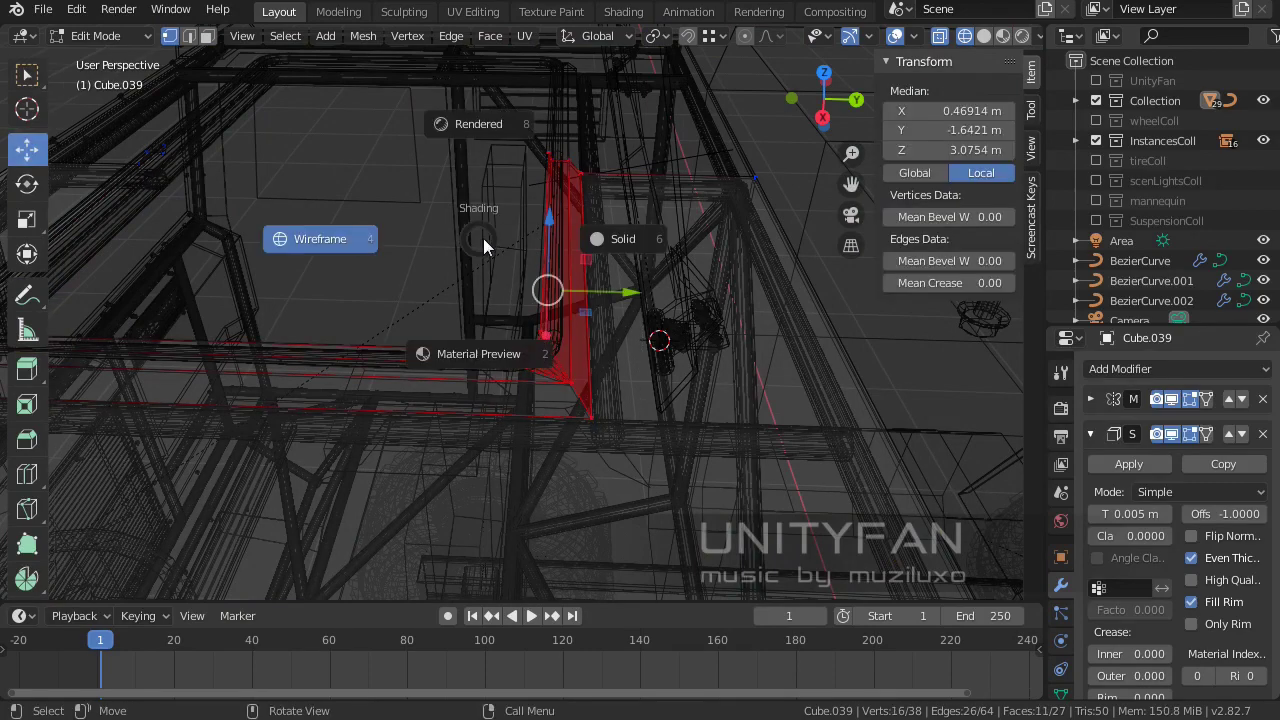
{"action": "key", "text": "8"}
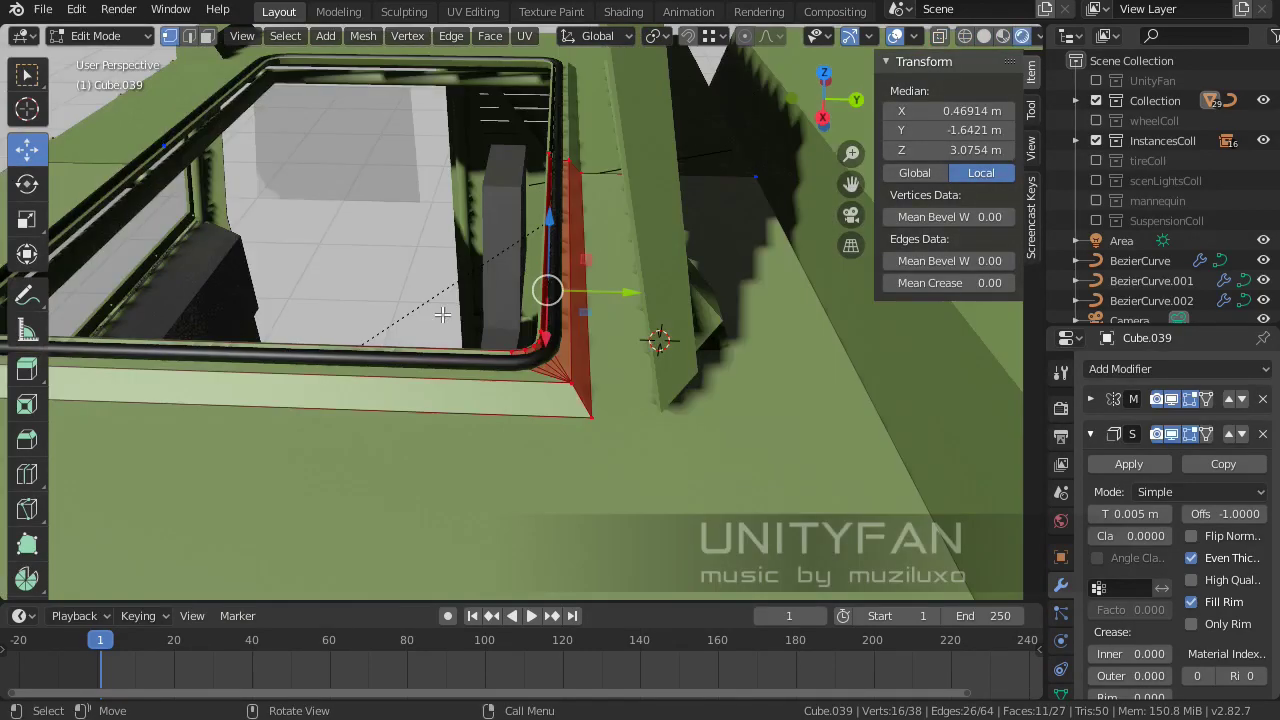
{"action": "mouse_move", "coordinate": [700, 286]}
{"action": "middle_mouse_down"}
{"action": "mouse_move", "coordinate": [596, 268]}
{"action": "mouse_move", "coordinate": [466, 277]}
{"action": "middle_mouse_up"}
{"action": "key", "text": "z"}
{"action": "key", "text": "2"}
Move the hatch rim curve points along Y and return to Object Mode
{"action": "key", "text": "g"}
{"action": "key", "text": "y"}
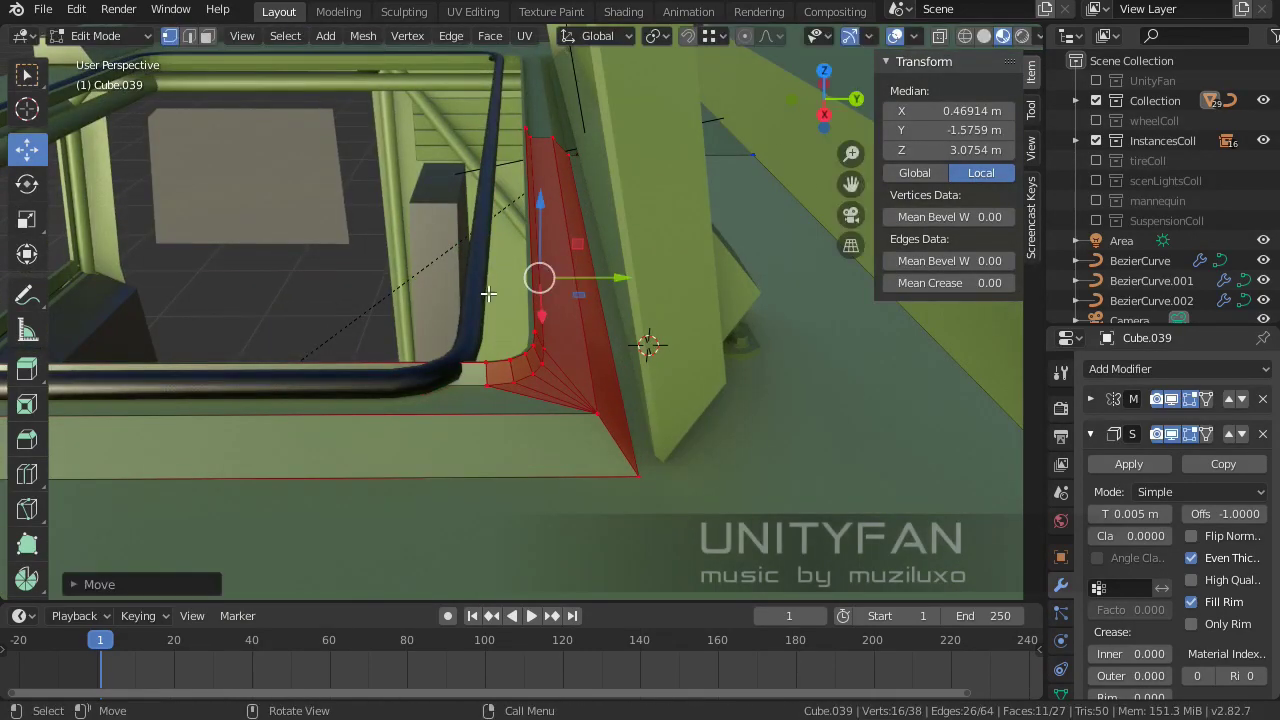
{"action": "key", "text": "Tab"}
{"action": "left_click", "coordinate": [479, 294]}
{"action": "key", "text": "Tab"}
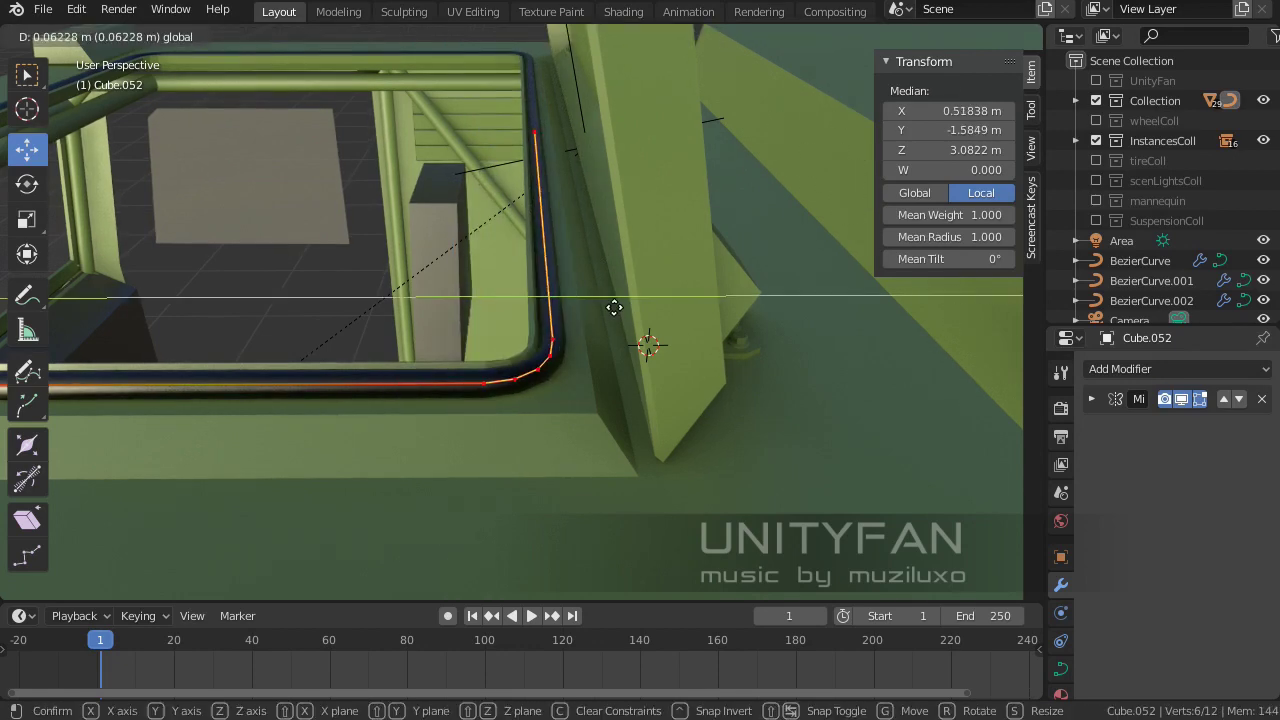
{"action": "left_click", "coordinate": [614, 307]}
{"action": "middle_click_drag", "start_coordinate": [614, 307], "coordinate": [423, 288]}
{"action": "key", "text": "Tab"}
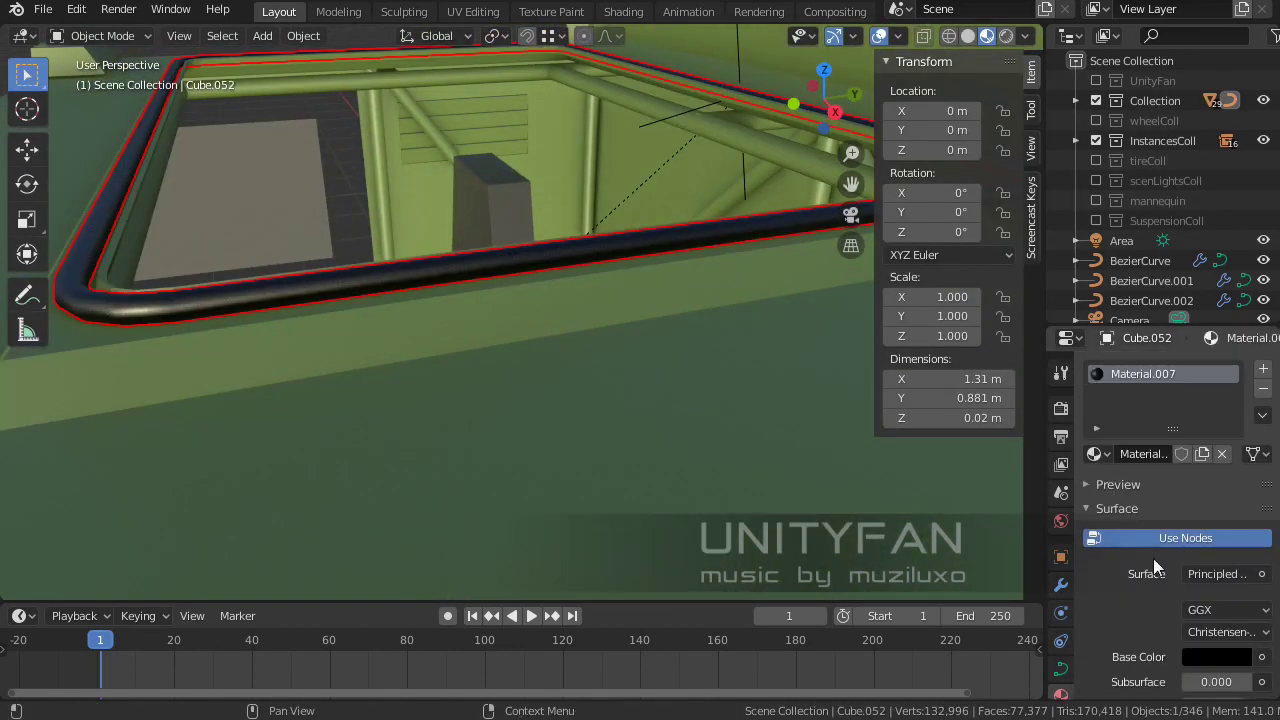
Set the frame material's Roughness to 0.7
{"action": "scroll", "coordinate": [1155, 540], "scroll_direction": "down", "scroll_amount": 2}
{"action": "scroll", "coordinate": [1155, 533], "scroll_direction": "down", "scroll_amount": 4}
{"action": "double_click", "coordinate": [1212, 631]}
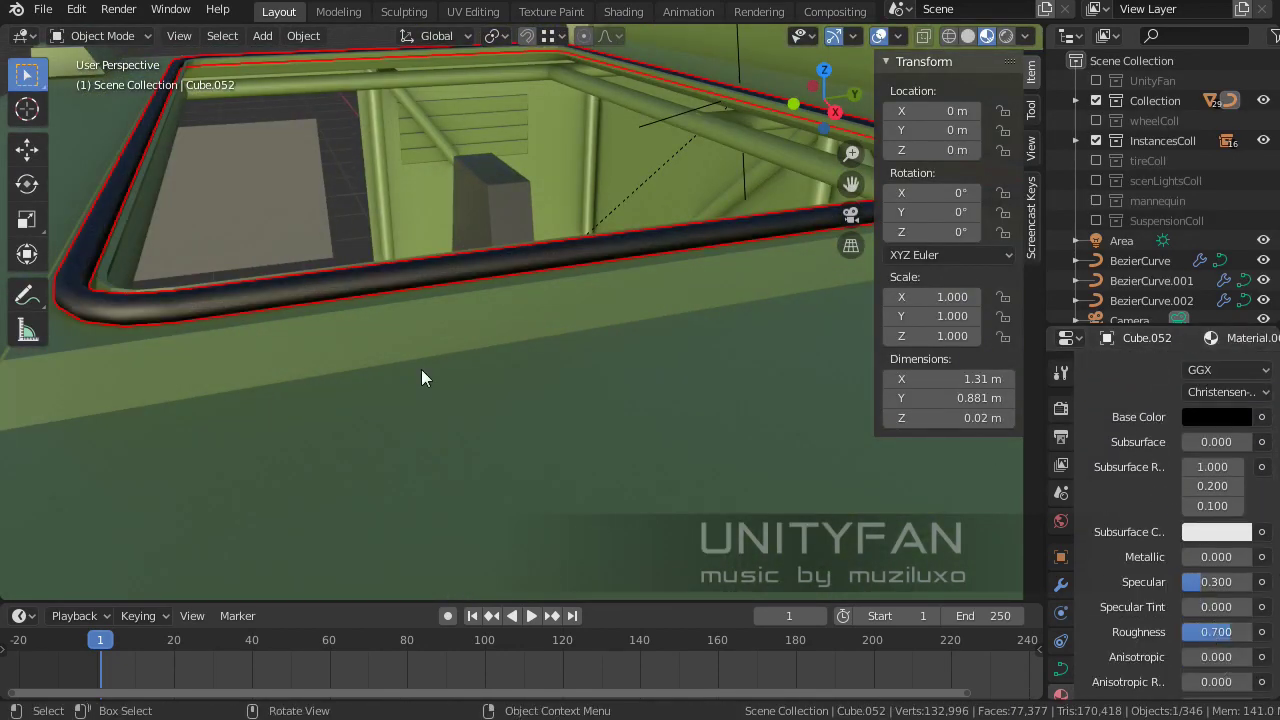
{"action": "mouse_move", "coordinate": [421, 369]}
{"action": "middle_mouse_down"}
{"action": "mouse_move", "coordinate": [459, 196]}
{"action": "mouse_move", "coordinate": [420, 307]}
{"action": "mouse_move", "coordinate": [467, 260]}
{"action": "mouse_move", "coordinate": [706, 273]}
{"action": "mouse_move", "coordinate": [789, 386]}
{"action": "mouse_move", "coordinate": [760, 423]}
{"action": "mouse_move", "coordinate": [903, 323]}
{"action": "mouse_move", "coordinate": [372, 302]}
{"action": "mouse_move", "coordinate": [426, 271]}
{"action": "mouse_move", "coordinate": [392, 332]}
{"action": "mouse_move", "coordinate": [516, 269]}
{"action": "mouse_move", "coordinate": [423, 294]}
{"action": "mouse_move", "coordinate": [560, 330]}
{"action": "middle_mouse_up"}
Select the lid's pivot Empty and reset its X rotation so the lid closes flat
{"action": "key", "text": "n"}
{"action": "left_click", "coordinate": [665, 345]}
{"action": "mouse_move", "coordinate": [665, 345]}
{"action": "middle_mouse_down"}
{"action": "mouse_move", "coordinate": [158, 267]}
{"action": "mouse_move", "coordinate": [498, 366]}
{"action": "mouse_move", "coordinate": [314, 404]}
{"action": "mouse_move", "coordinate": [60, 201]}
{"action": "middle_mouse_up"}
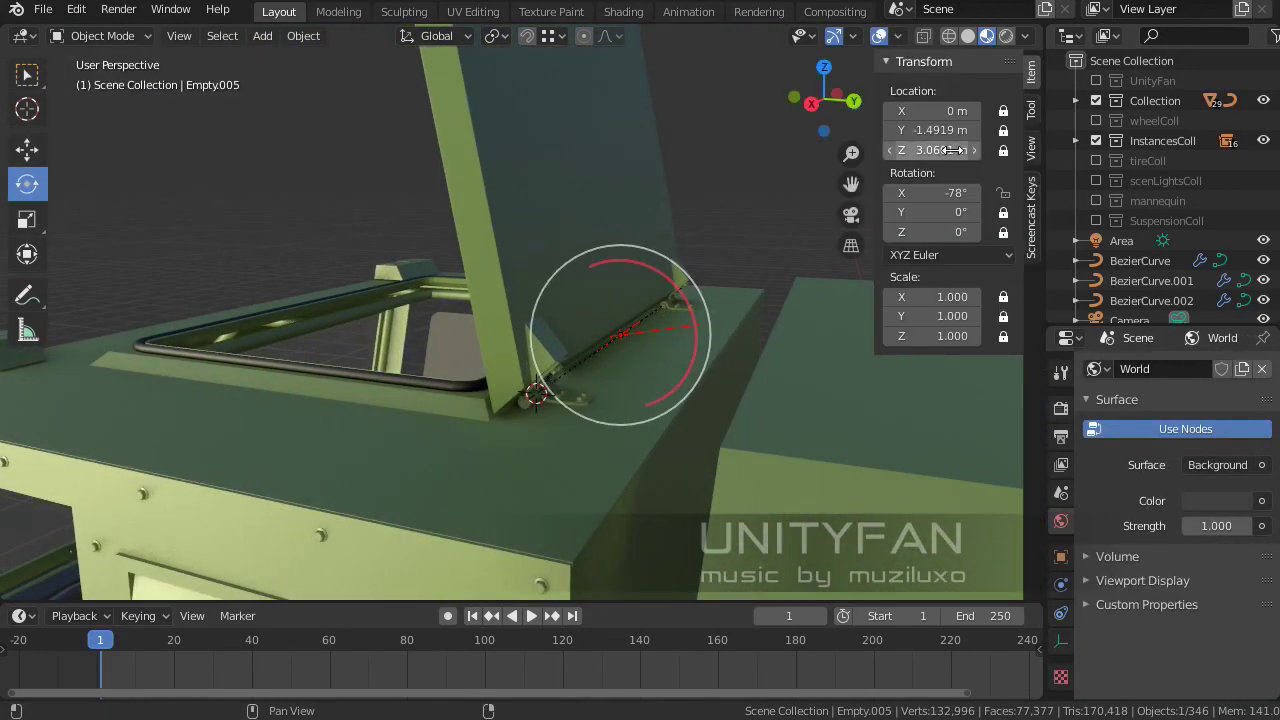
{"action": "key", "text": "BackSpace"}
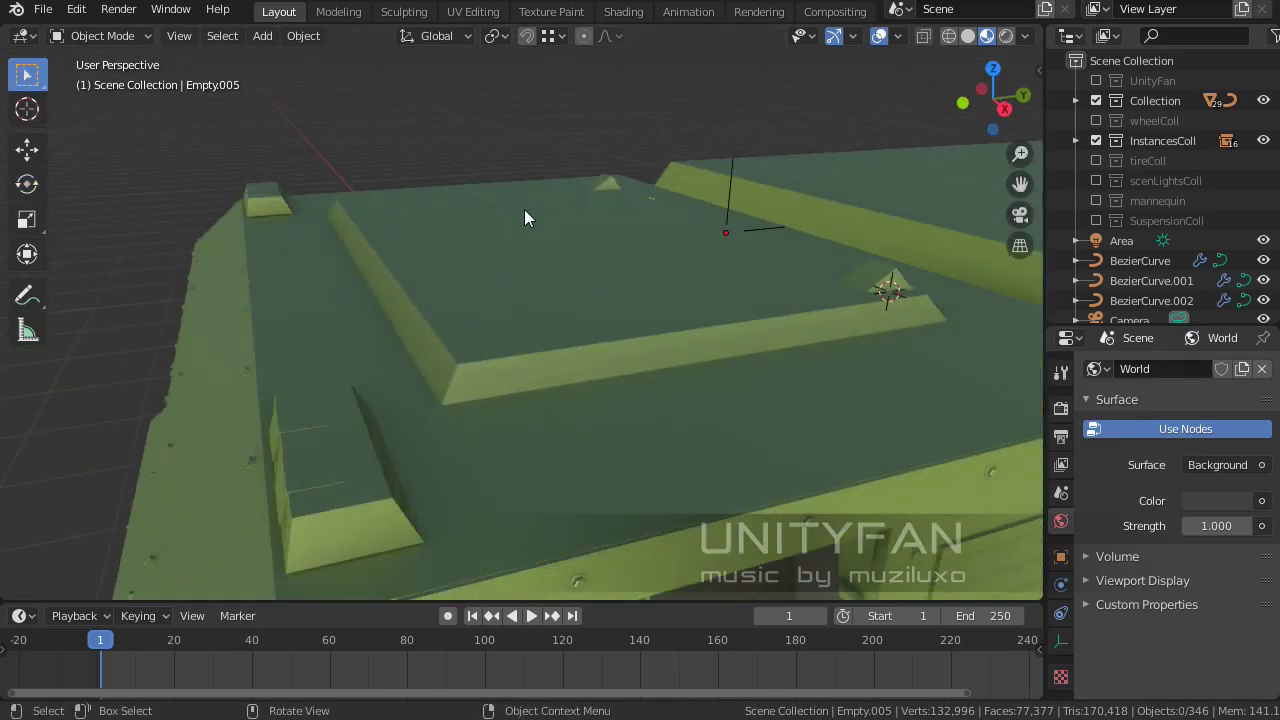
Reposition a control point on the BezierCurve.002 roof brace tube
{"action": "left_click", "coordinate": [471, 249]}
{"action": "key", "text": "Tab"}
{"action": "mouse_move", "coordinate": [171, 314]}
{"action": "middle_mouse_down"}
{"action": "mouse_move", "coordinate": [557, 311]}
{"action": "mouse_move", "coordinate": [600, 200]}
{"action": "middle_mouse_up"}
{"action": "left_click", "coordinate": [516, 318]}
{"action": "key", "text": "g"}
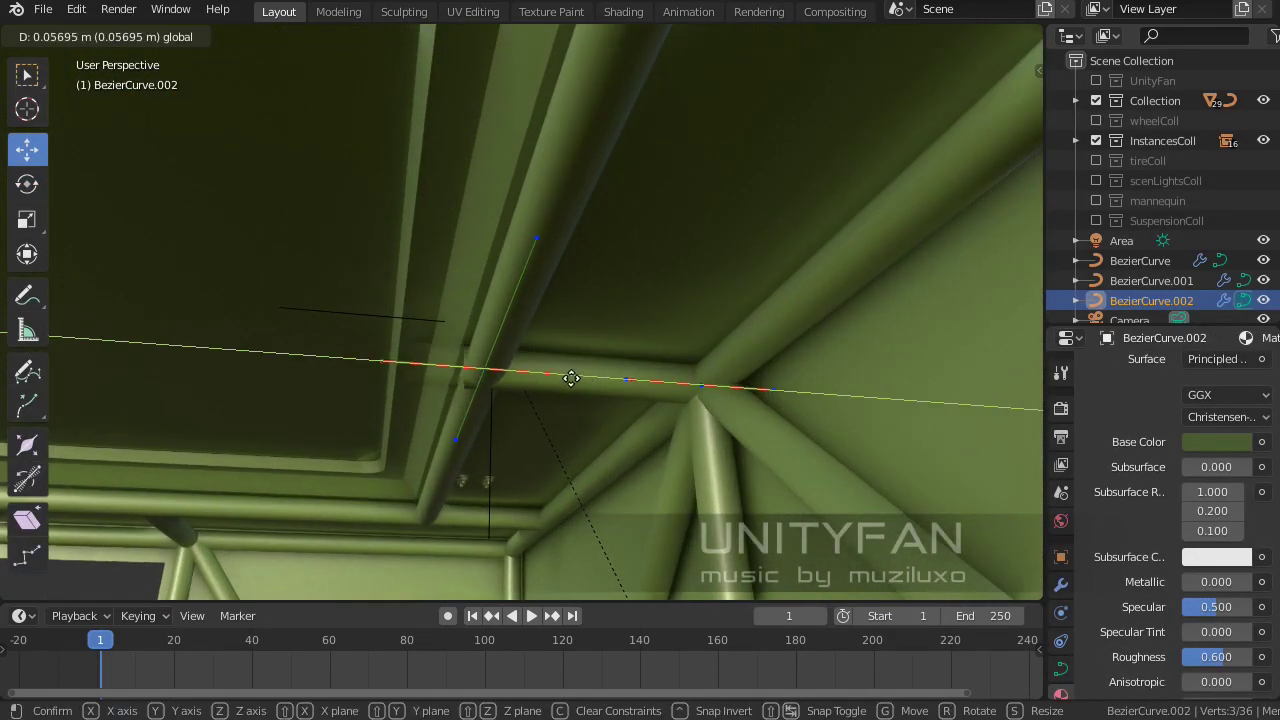
{"action": "left_click", "coordinate": [497, 346]}
{"action": "mouse_move", "coordinate": [497, 346]}
{"action": "middle_mouse_down"}
{"action": "mouse_move", "coordinate": [463, 351]}
{"action": "mouse_move", "coordinate": [523, 420]}
{"action": "mouse_move", "coordinate": [474, 374]}
{"action": "mouse_move", "coordinate": [592, 343]}
{"action": "mouse_move", "coordinate": [531, 343]}
{"action": "mouse_move", "coordinate": [634, 326]}
{"action": "mouse_move", "coordinate": [557, 413]}
{"action": "mouse_move", "coordinate": [490, 313]}
{"action": "mouse_move", "coordinate": [448, 306]}
{"action": "mouse_move", "coordinate": [444, 348]}
{"action": "mouse_move", "coordinate": [615, 273]}
{"action": "middle_mouse_up"}
{"action": "key", "text": "Tab"}
Separate the selected points of BezierCurve.002 into a new curve, BezierCurve.003
{"action": "left_click", "coordinate": [448, 306]}
{"action": "left_click", "coordinate": [444, 348]}
{"action": "key", "text": "Tab"}
{"action": "mouse_move", "coordinate": [466, 354]}
{"action": "middle_mouse_down"}
{"action": "mouse_move", "coordinate": [449, 369]}
{"action": "mouse_move", "coordinate": [714, 264]}
{"action": "middle_mouse_up"}
{"action": "key", "text": "p"}
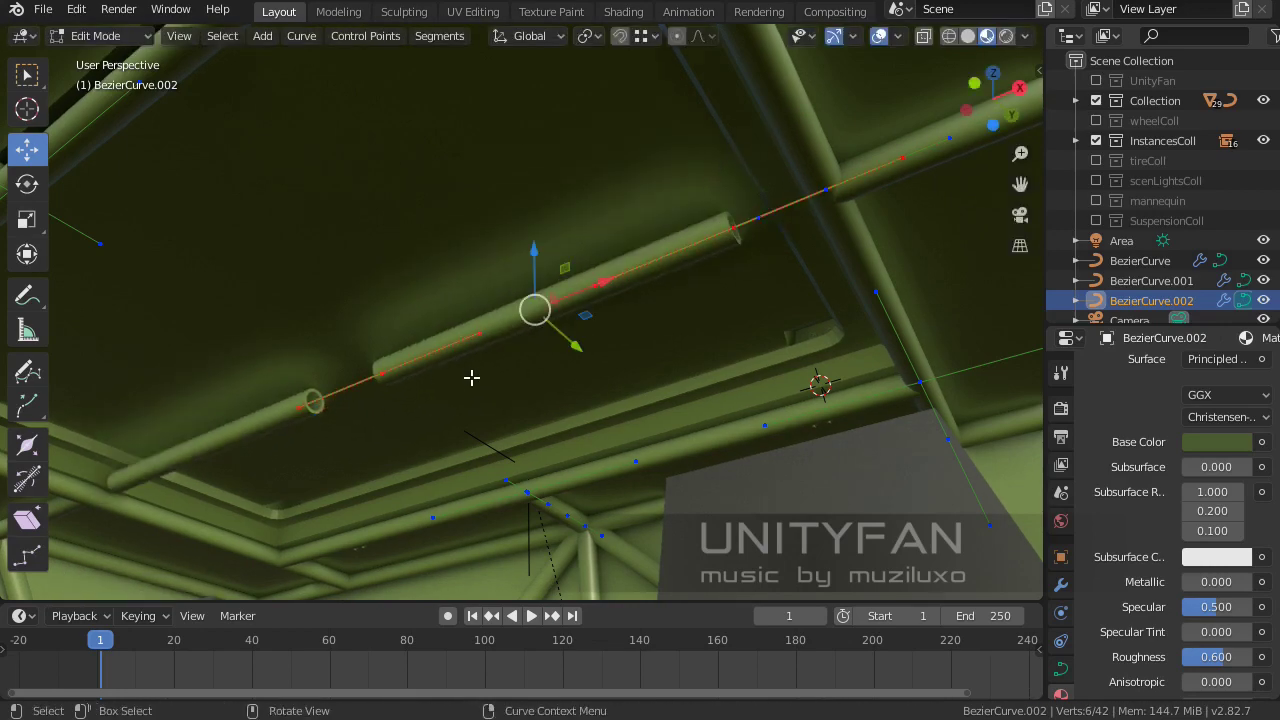
{"action": "left_click", "coordinate": [385, 371]}
{"action": "middle_click_drag", "start_coordinate": [389, 369], "coordinate": [1042, 74]}
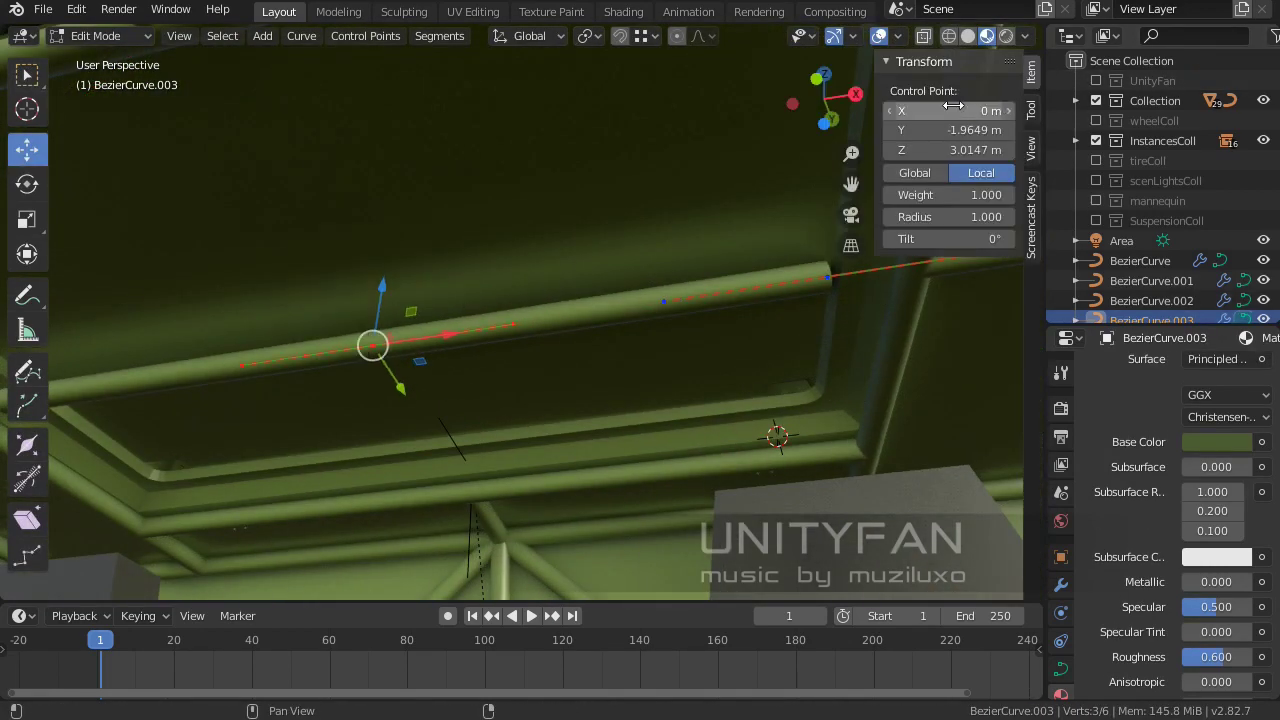
{"action": "mouse_move", "coordinate": [953, 105]}
{"action": "middle_mouse_down"}
{"action": "mouse_move", "coordinate": [626, 306]}
{"action": "mouse_move", "coordinate": [491, 280]}
{"action": "middle_mouse_up"}
Move the new curve under the lid and place one end point in the lid corner
{"action": "key", "text": "a"}
{"action": "key", "text": "g"}
{"action": "left_click", "coordinate": [470, 329]}
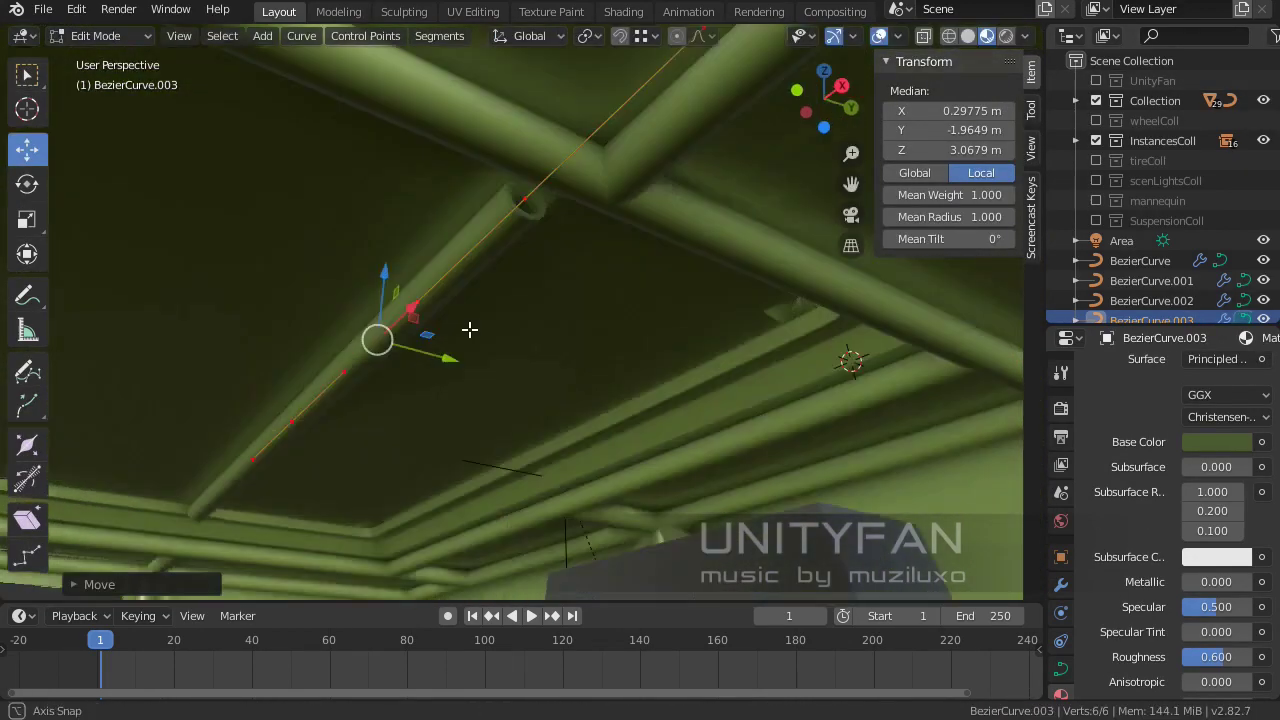
{"action": "middle_click_drag", "start_coordinate": [470, 329], "coordinate": [623, 251]}
{"action": "left_click", "coordinate": [623, 251]}
{"action": "key", "text": "g"}
{"action": "left_click", "coordinate": [183, 166]}
{"action": "middle_click_drag", "start_coordinate": [183, 166], "coordinate": [563, 271]}
{"action": "key", "text": "g"}
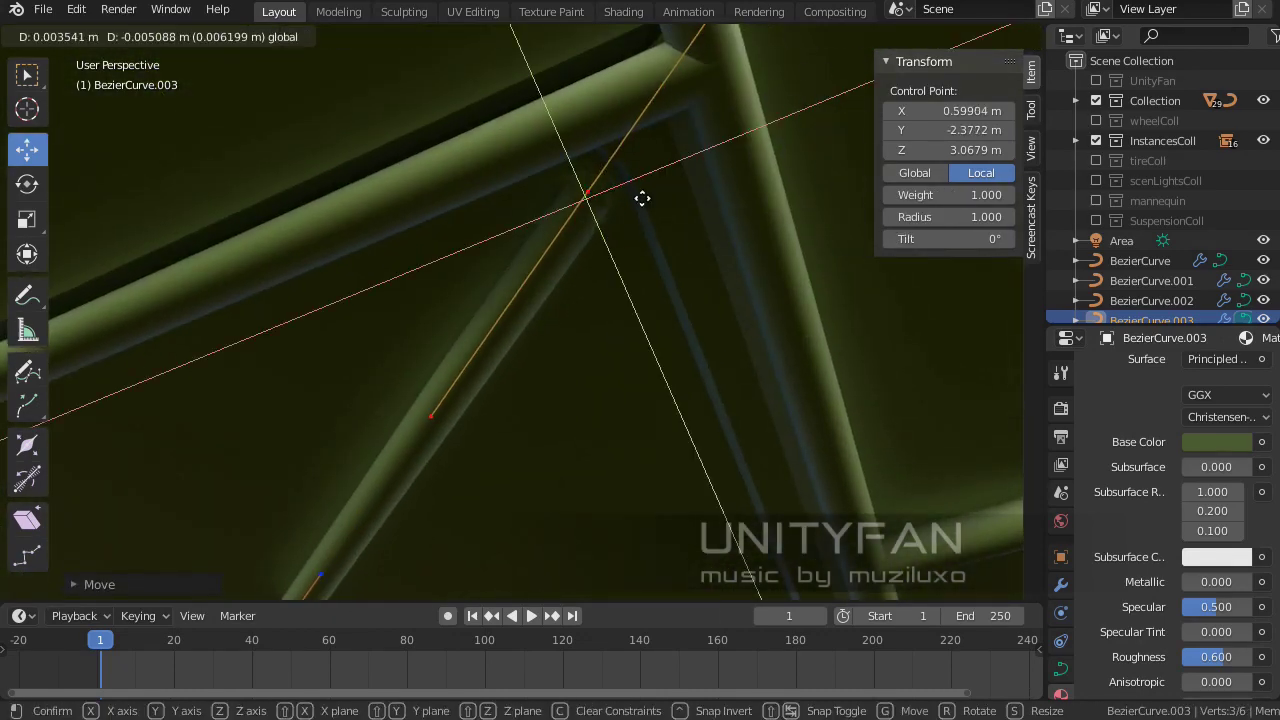
{"action": "left_click", "coordinate": [642, 198]}
{"action": "mouse_move", "coordinate": [642, 198]}
{"action": "middle_mouse_down"}
{"action": "mouse_move", "coordinate": [585, 163]}
{"action": "mouse_move", "coordinate": [463, 260]}
{"action": "mouse_move", "coordinate": [465, 425]}
{"action": "middle_mouse_up"}
{"action": "key", "text": "a"}
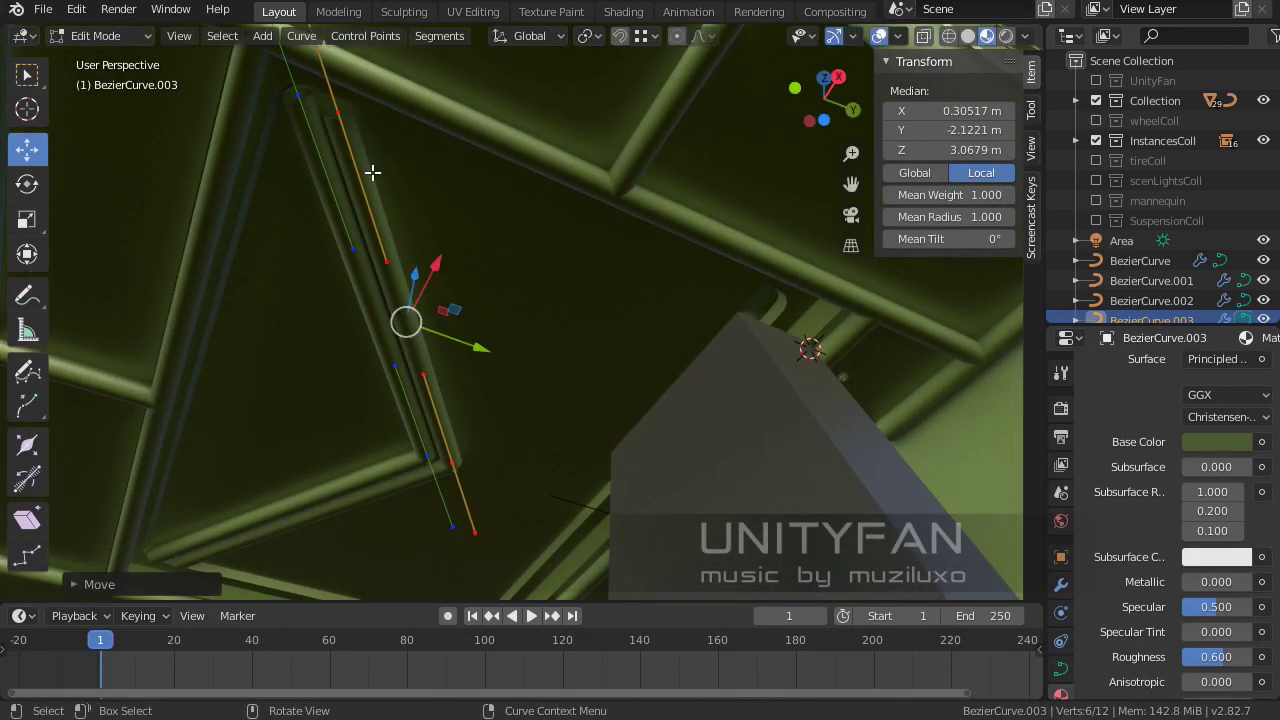
Snap the other end point to the 3D cursor and nudge it along Y
{"action": "left_click", "coordinate": [794, 378]}
{"action": "mouse_move", "coordinate": [794, 378]}
{"action": "middle_mouse_down"}
{"action": "mouse_move", "coordinate": [551, 386]}
{"action": "mouse_move", "coordinate": [566, 349]}
{"action": "mouse_move", "coordinate": [600, 390]}
{"action": "mouse_move", "coordinate": [565, 403]}
{"action": "mouse_move", "coordinate": [609, 406]}
{"action": "mouse_move", "coordinate": [583, 417]}
{"action": "middle_mouse_up"}
{"action": "key", "text": "shift+s"}
{"action": "left_click", "coordinate": [527, 361]}
{"action": "key", "text": "g"}
{"action": "left_click", "coordinate": [571, 377]}
{"action": "key", "text": "Tab"}
Give the brace curve a 0.015 m bevel depth
{"action": "mouse_move", "coordinate": [633, 374]}
{"action": "middle_mouse_down"}
{"action": "mouse_move", "coordinate": [622, 318]}
{"action": "mouse_move", "coordinate": [660, 340]}
{"action": "middle_mouse_up"}
{"action": "mouse_move", "coordinate": [976, 517]}
{"action": "middle_mouse_down"}
{"action": "mouse_move", "coordinate": [656, 422]}
{"action": "mouse_move", "coordinate": [664, 506]}
{"action": "mouse_move", "coordinate": [693, 425]}
{"action": "mouse_move", "coordinate": [700, 440]}
{"action": "mouse_move", "coordinate": [668, 467]}
{"action": "middle_mouse_up"}
{"action": "left_click", "coordinate": [1061, 668]}
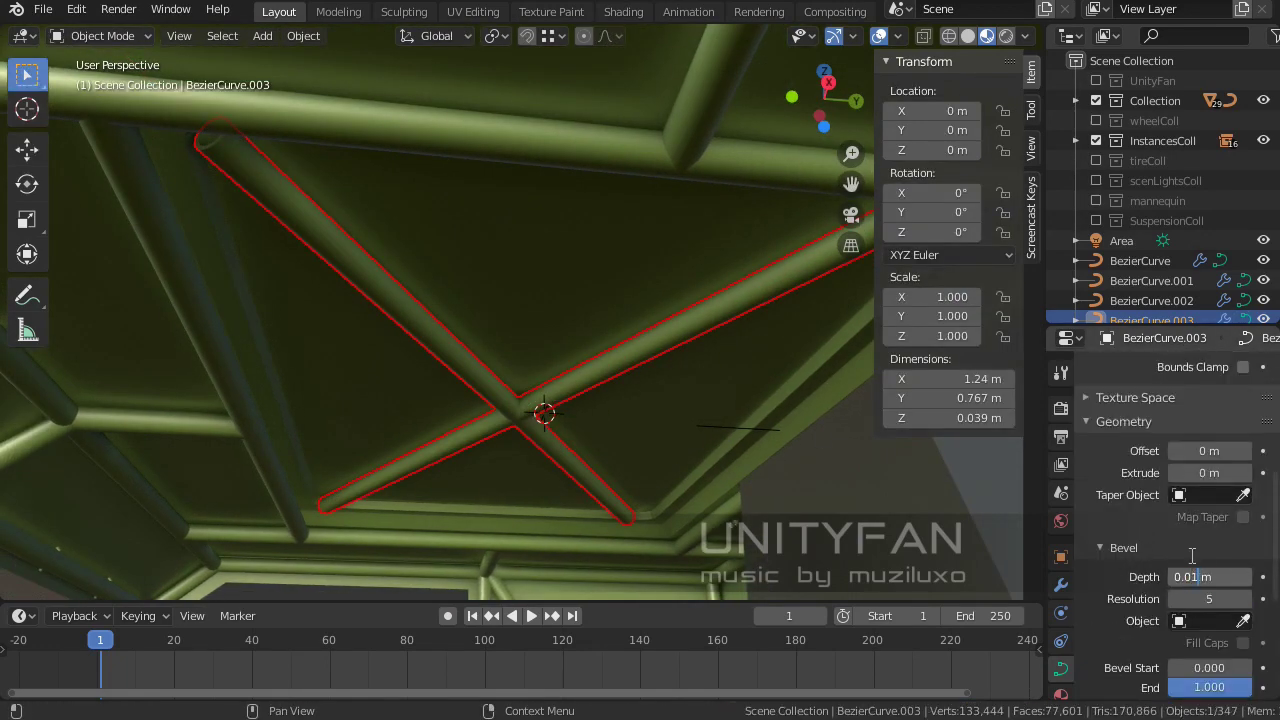
{"action": "type", "text": "5"}
{"action": "key", "text": "Return"}
{"action": "key", "text": "Tab"}
In side wireframe view, move the brace points vertically to sit under the lid
{"action": "middle_click_drag", "start_coordinate": [600, 414], "coordinate": [568, 346]}
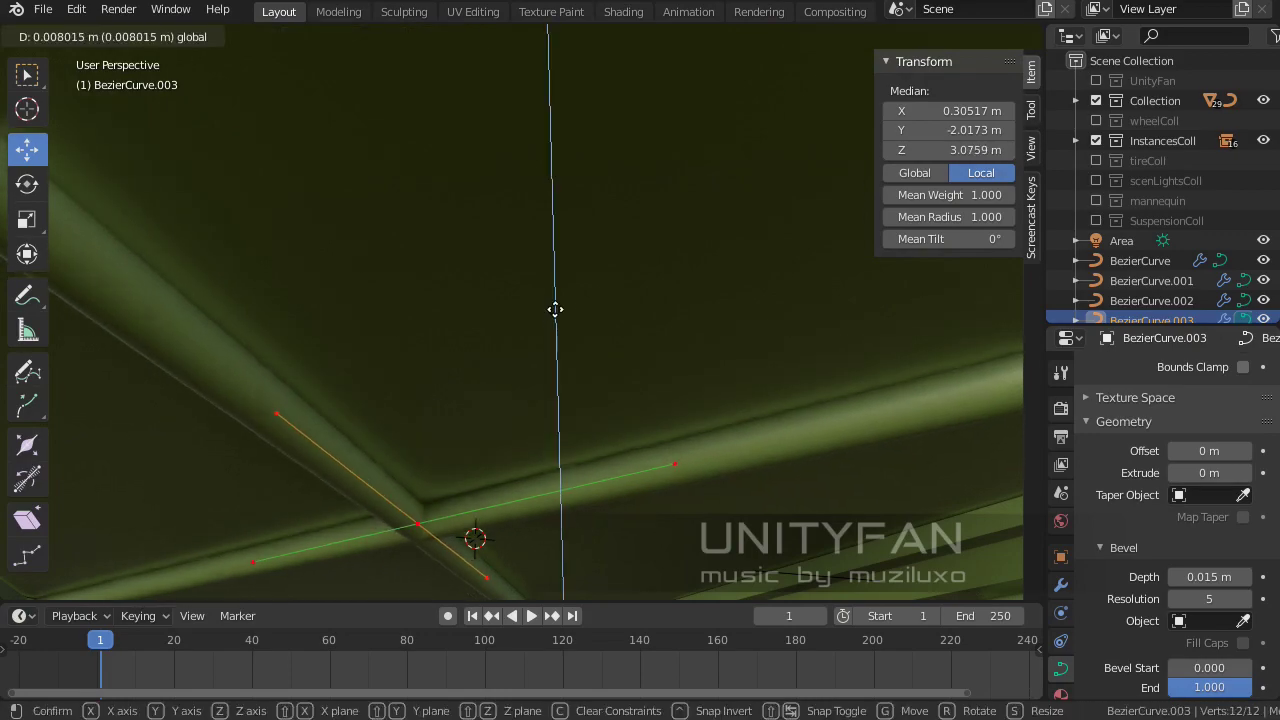
{"action": "left_click", "coordinate": [555, 309]}
{"action": "key", "text": "KP_3"}
{"action": "key", "text": "z"}
{"action": "left_click", "coordinate": [380, 366]}
{"action": "key", "text": "g"}
{"action": "key", "text": "z"}
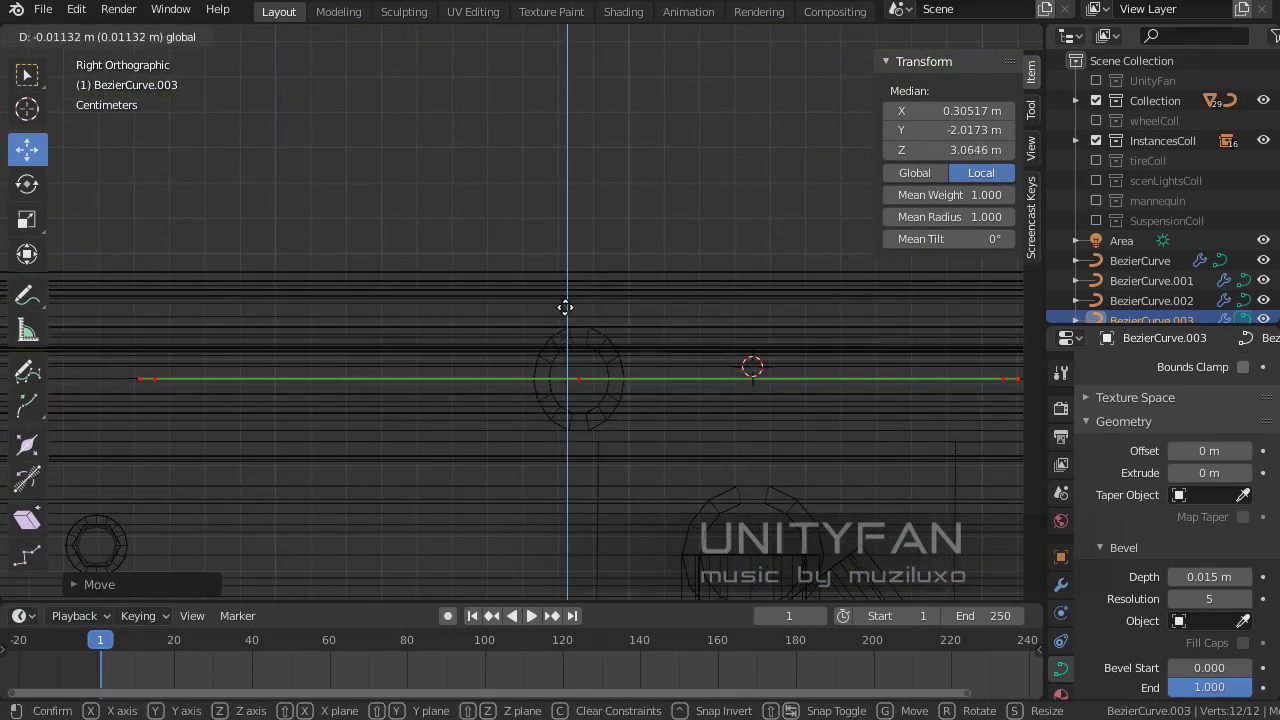
{"action": "left_click", "coordinate": [565, 307]}
{"action": "middle_click_drag", "start_coordinate": [565, 307], "coordinate": [737, 254]}
{"action": "key", "text": "shift+z"}
{"action": "key", "text": "Tab"}
{"action": "middle_click_drag", "start_coordinate": [586, 329], "coordinate": [576, 389]}
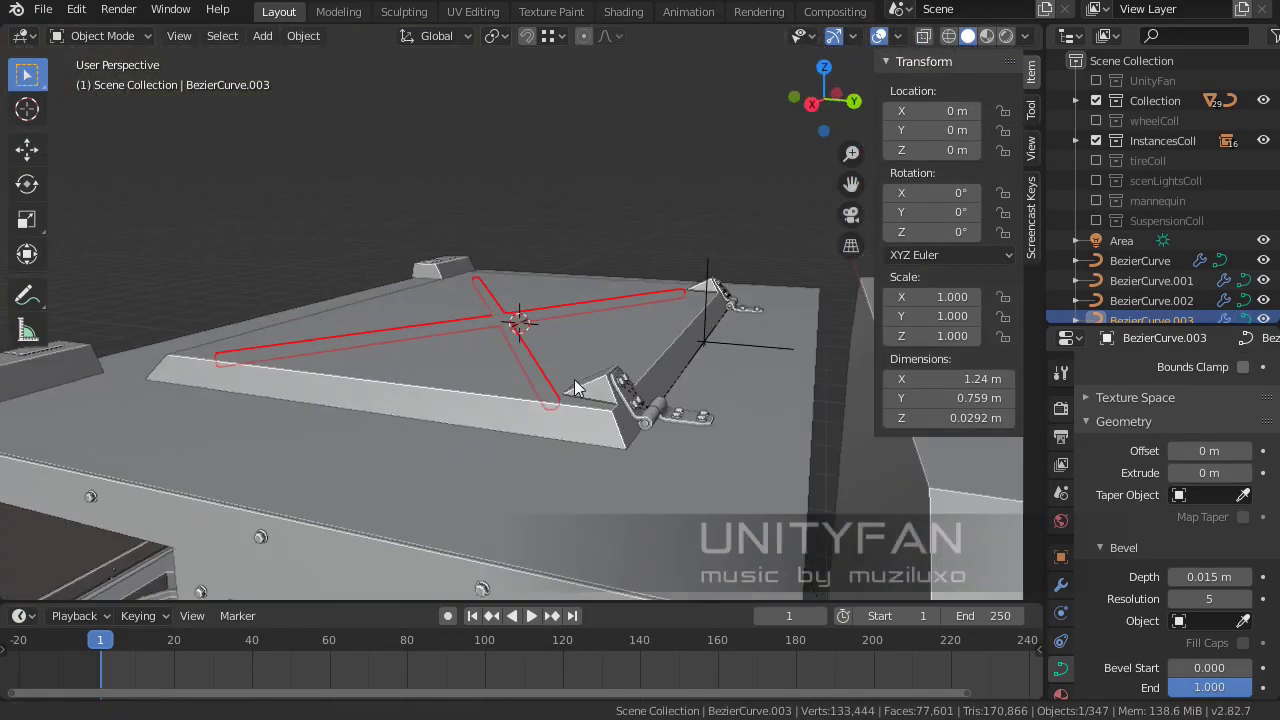
Swing the hatch lid open to -70° by rotating its hinge empty on X
{"action": "left_click", "coordinate": [625, 305]}
{"action": "mouse_move", "coordinate": [595, 261]}
{"action": "middle_mouse_down"}
{"action": "mouse_move", "coordinate": [599, 320]}
{"action": "mouse_move", "coordinate": [937, 190]}
{"action": "middle_mouse_up"}
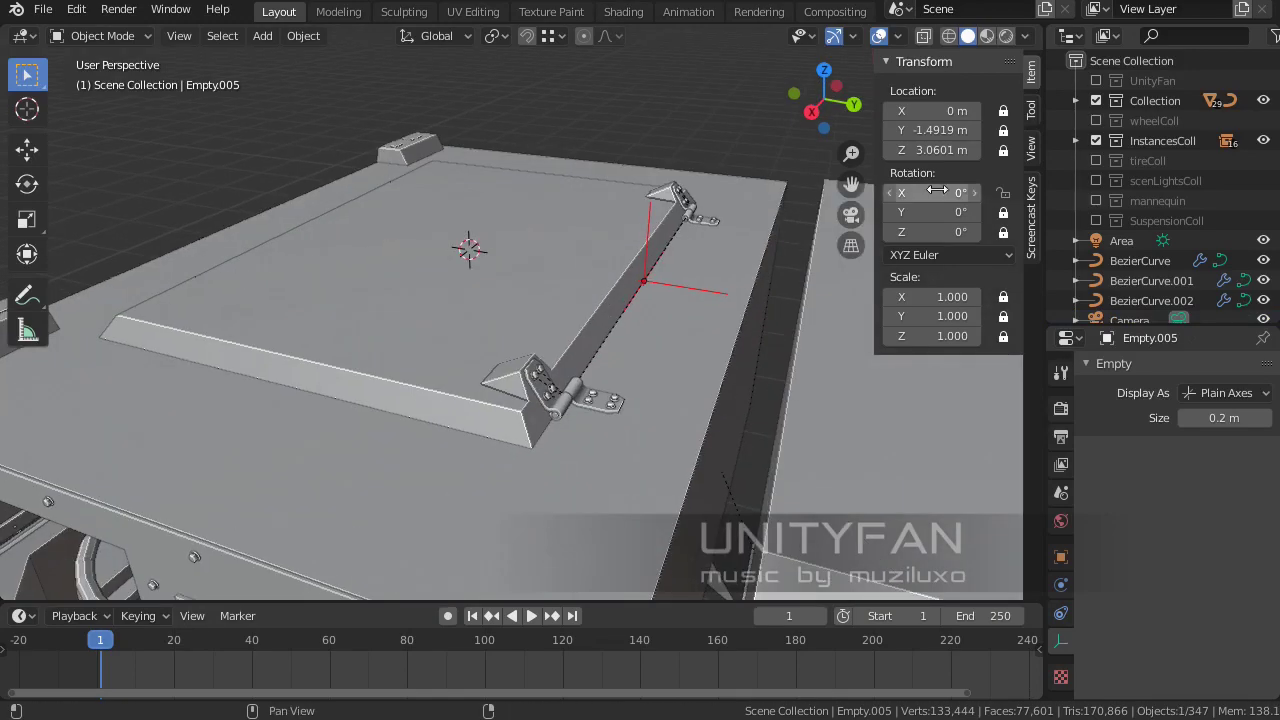
{"action": "left_click_drag", "start_coordinate": [937, 190], "coordinate": [945, 187]}
{"action": "left_click", "coordinate": [945, 187]}
Switch the viewport to Material Preview shading
{"action": "mouse_move", "coordinate": [870, 260]}
{"action": "middle_mouse_down"}
{"action": "mouse_move", "coordinate": [767, 384]}
{"action": "mouse_move", "coordinate": [277, 333]}
{"action": "mouse_move", "coordinate": [660, 319]}
{"action": "mouse_move", "coordinate": [516, 362]}
{"action": "mouse_move", "coordinate": [576, 326]}
{"action": "mouse_move", "coordinate": [746, 352]}
{"action": "mouse_move", "coordinate": [780, 292]}
{"action": "mouse_move", "coordinate": [544, 337]}
{"action": "mouse_move", "coordinate": [559, 270]}
{"action": "mouse_move", "coordinate": [421, 312]}
{"action": "mouse_move", "coordinate": [600, 200]}
{"action": "middle_mouse_up"}
{"action": "left_click", "coordinate": [986, 35]}
{"action": "mouse_move", "coordinate": [656, 152]}
{"action": "middle_mouse_down"}
{"action": "mouse_move", "coordinate": [629, 300]}
{"action": "mouse_move", "coordinate": [851, 299]}
{"action": "mouse_move", "coordinate": [651, 277]}
{"action": "mouse_move", "coordinate": [634, 340]}
{"action": "mouse_move", "coordinate": [760, 300]}
{"action": "middle_mouse_up"}
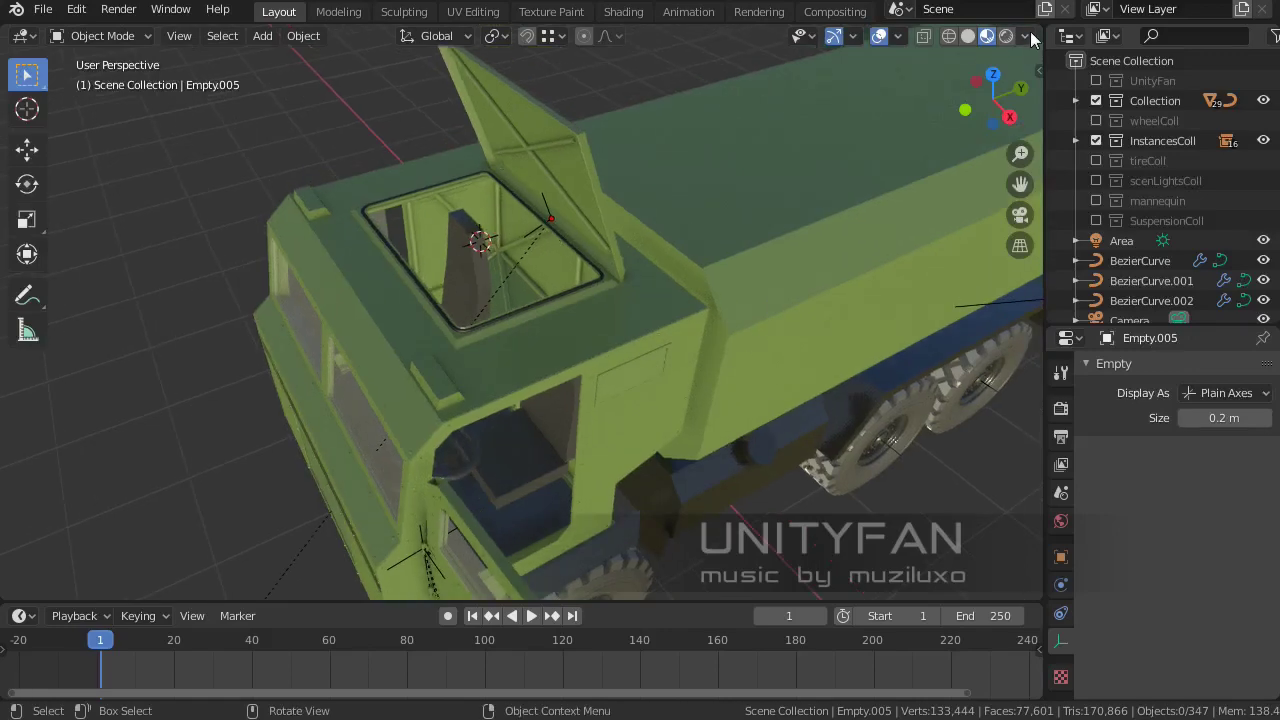
Apply the forest HDRI lighting, then compare another environment lighting preset
{"action": "left_click", "coordinate": [1024, 35]}
{"action": "left_click", "coordinate": [779, 287]}
{"action": "left_click", "coordinate": [1025, 35]}
{"action": "left_click", "coordinate": [1007, 205]}
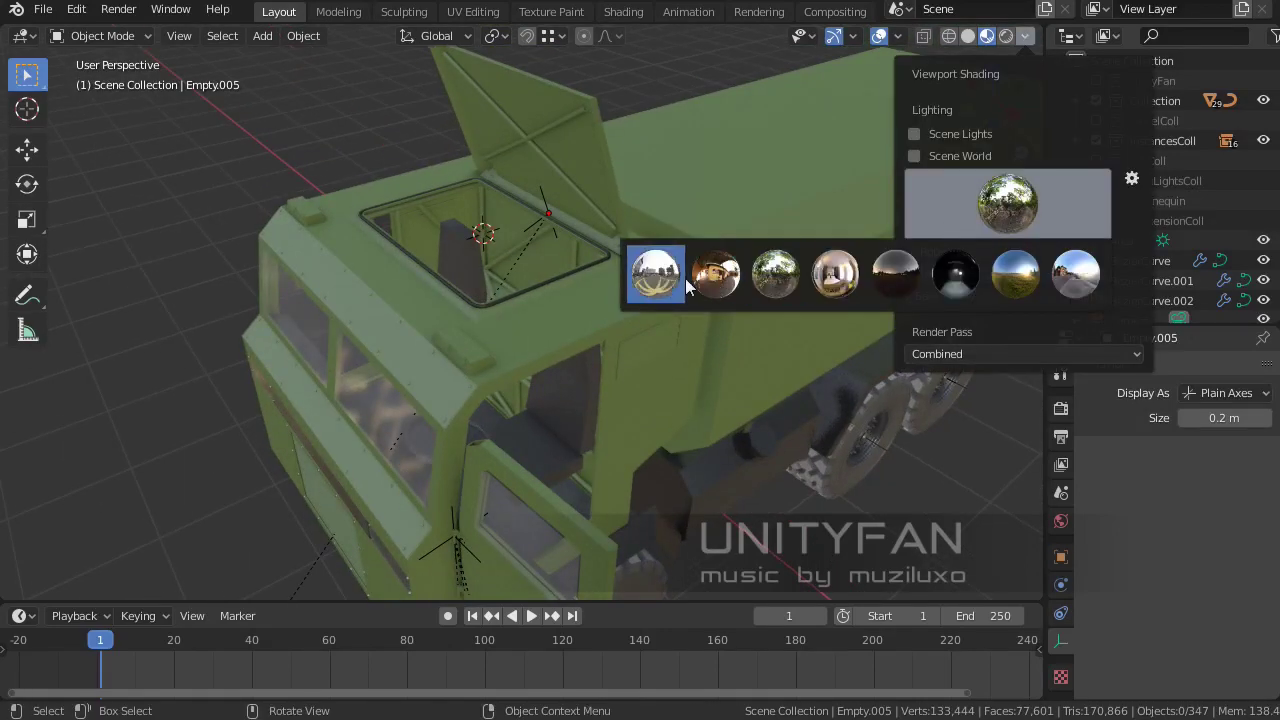
{"action": "left_click", "coordinate": [680, 278]}
{"action": "mouse_move", "coordinate": [680, 278]}
{"action": "middle_mouse_down"}
{"action": "mouse_move", "coordinate": [709, 293]}
{"action": "mouse_move", "coordinate": [619, 343]}
{"action": "mouse_move", "coordinate": [700, 250]}
{"action": "middle_mouse_up"}
{"action": "left_click", "coordinate": [1024, 35]}
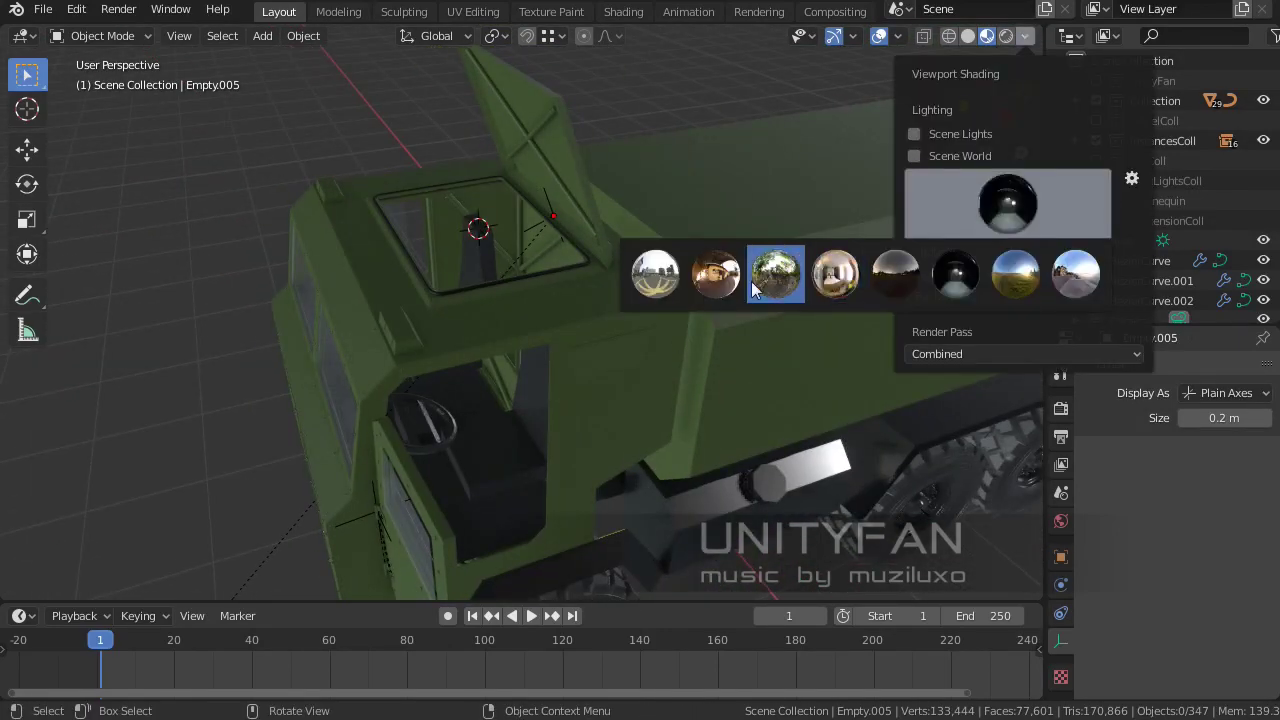
{"action": "mouse_move", "coordinate": [753, 288]}
{"action": "middle_mouse_down"}
{"action": "mouse_move", "coordinate": [645, 323]}
{"action": "mouse_move", "coordinate": [762, 296]}
{"action": "mouse_move", "coordinate": [697, 220]}
{"action": "mouse_move", "coordinate": [613, 268]}
{"action": "mouse_move", "coordinate": [726, 304]}
{"action": "mouse_move", "coordinate": [281, 127]}
{"action": "mouse_move", "coordinate": [530, 252]}
{"action": "middle_mouse_up"}
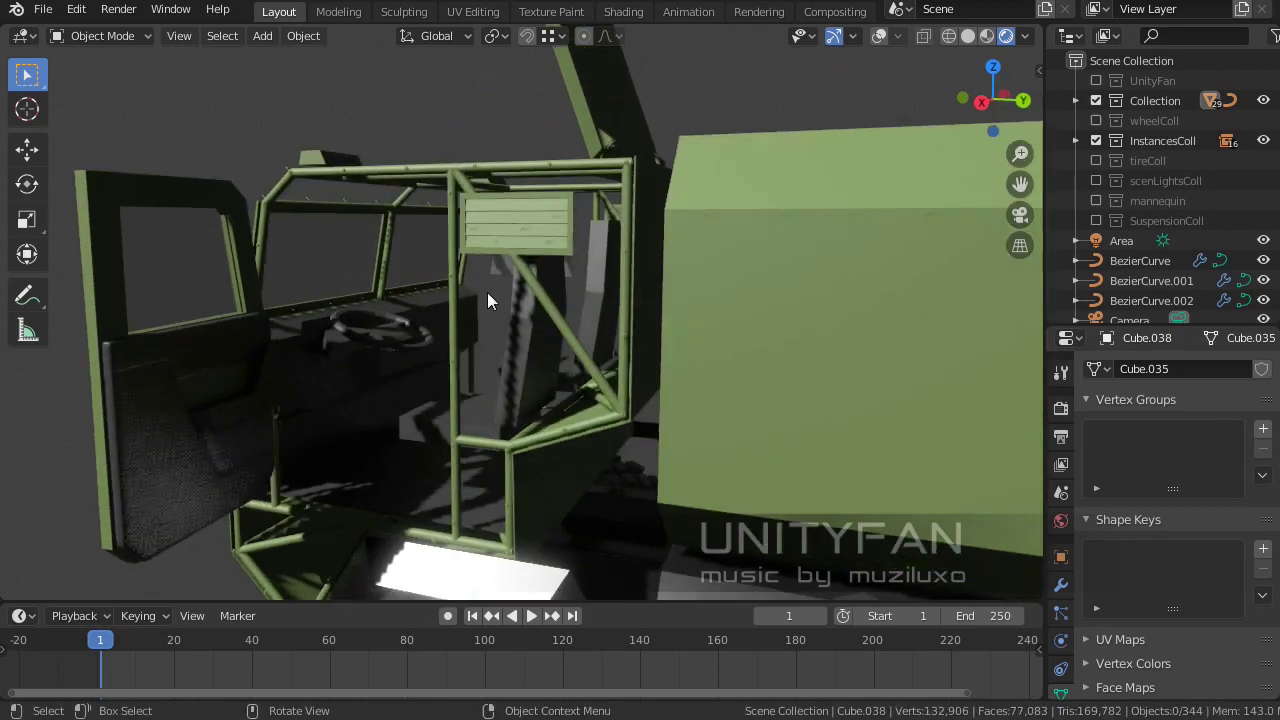
Turn the viewport overlays back on while viewing the cab from the front
{"action": "mouse_move", "coordinate": [487, 292]}
{"action": "middle_mouse_down"}
{"action": "mouse_move", "coordinate": [614, 331]}
{"action": "mouse_move", "coordinate": [647, 252]}
{"action": "mouse_move", "coordinate": [513, 273]}
{"action": "mouse_move", "coordinate": [689, 406]}
{"action": "middle_mouse_up"}
{"action": "scroll", "coordinate": [560, 400], "scroll_direction": "up", "scroll_amount": 3}
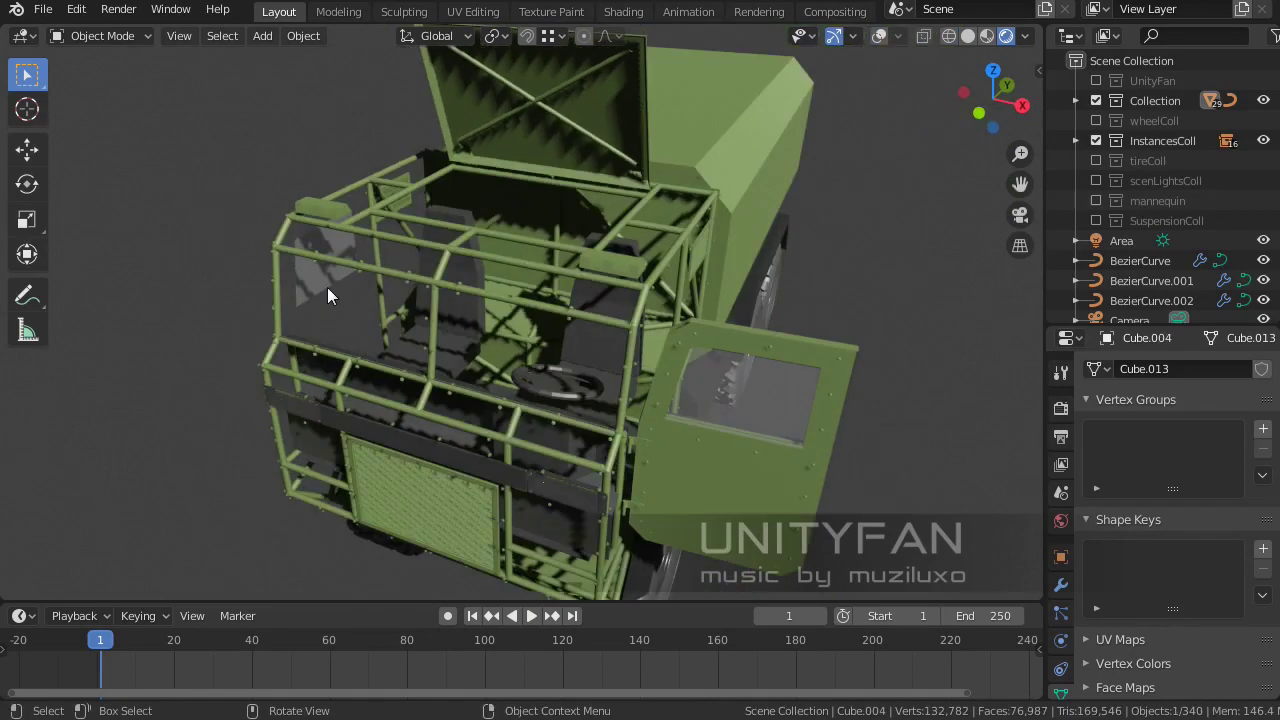
{"action": "mouse_move", "coordinate": [327, 287]}
{"action": "middle_mouse_down"}
{"action": "mouse_move", "coordinate": [461, 357]}
{"action": "mouse_move", "coordinate": [451, 376]}
{"action": "mouse_move", "coordinate": [730, 352]}
{"action": "mouse_move", "coordinate": [767, 313]}
{"action": "mouse_move", "coordinate": [552, 340]}
{"action": "mouse_move", "coordinate": [549, 356]}
{"action": "middle_mouse_up"}
{"action": "key", "text": "shift+alt+z"}
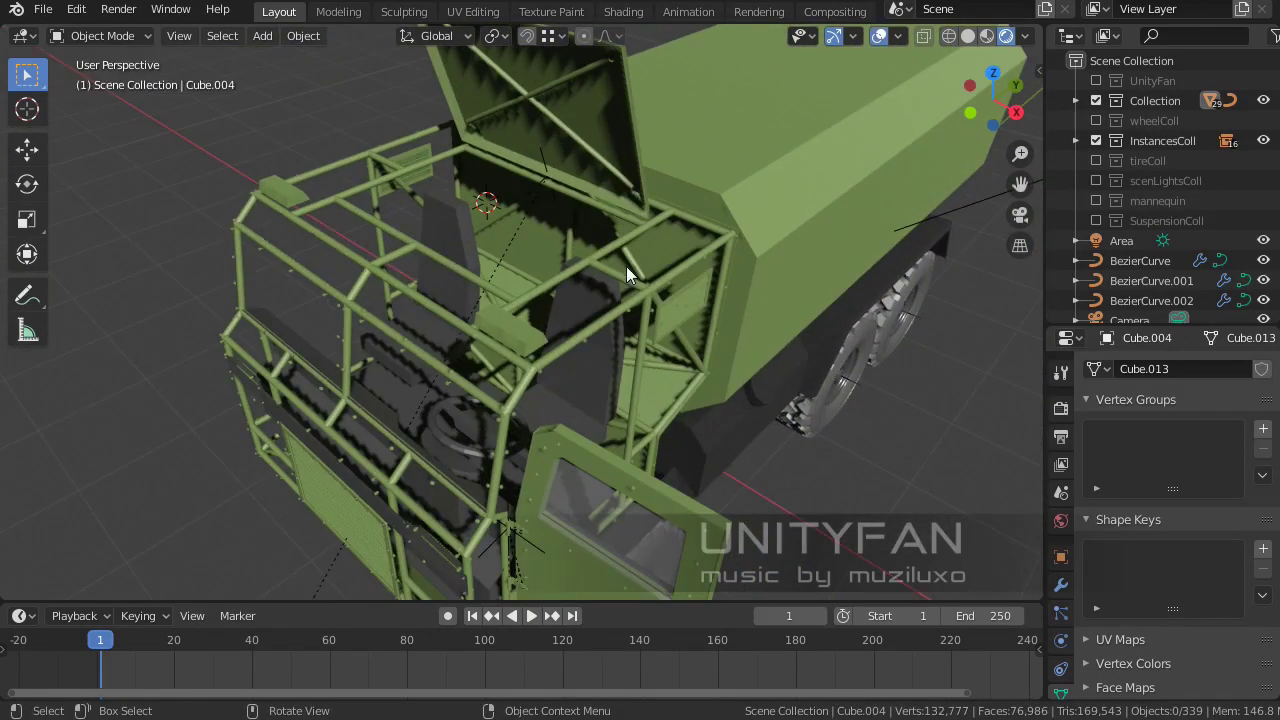
{"action": "scroll", "coordinate": [659, 326], "scroll_direction": "up", "scroll_amount": 5}
Set sun shadow bias to 1.000 and contact shadows to 2 m distance, 0.1 m thickness
{"action": "left_click_drag", "start_coordinate": [1210, 613], "coordinate": [1185, 613]}
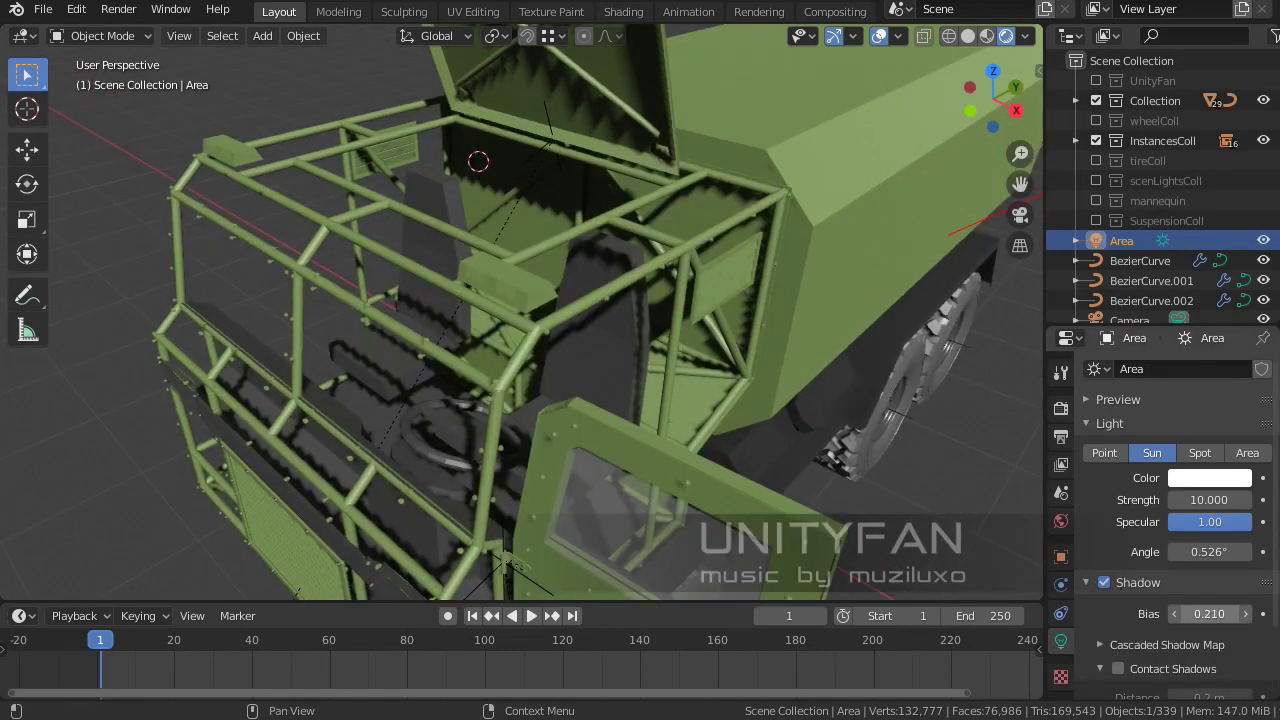
{"action": "scroll", "coordinate": [1140, 660], "scroll_direction": "down", "scroll_amount": 2}
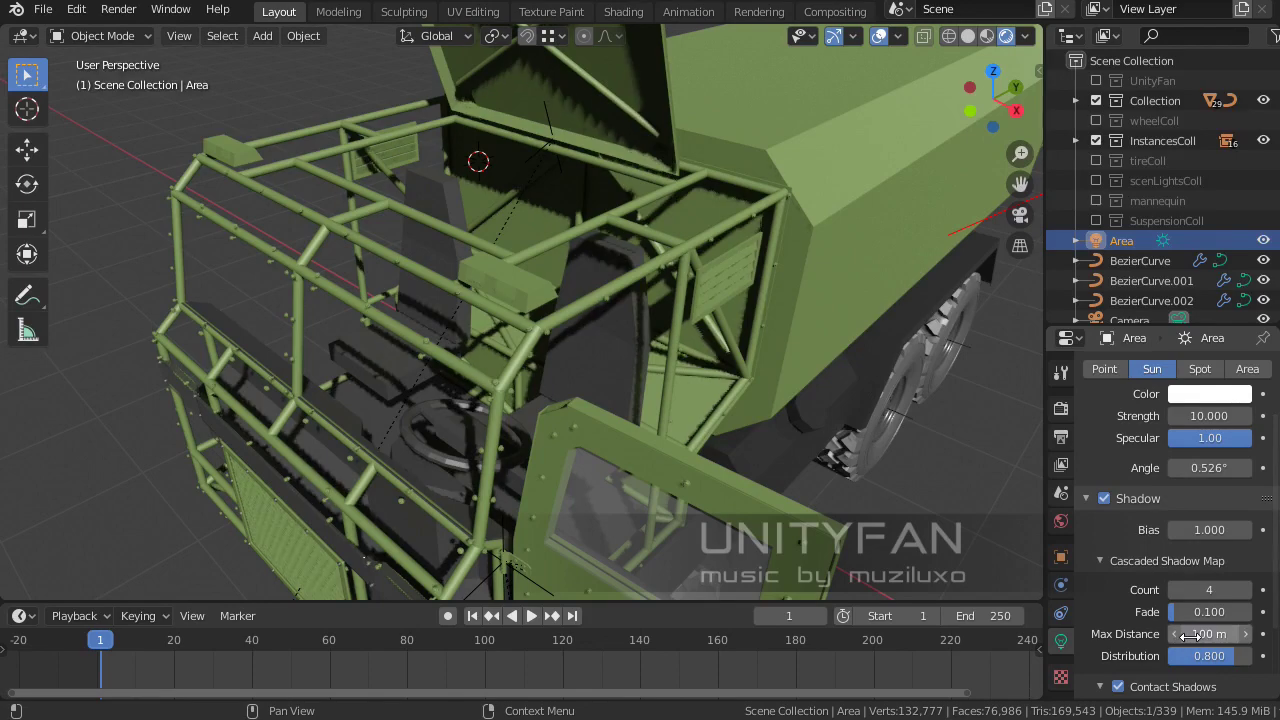
{"action": "scroll", "coordinate": [1187, 634], "scroll_direction": "down", "scroll_amount": 2}
{"action": "scroll", "coordinate": [1136, 600], "scroll_direction": "down", "scroll_amount": 2}
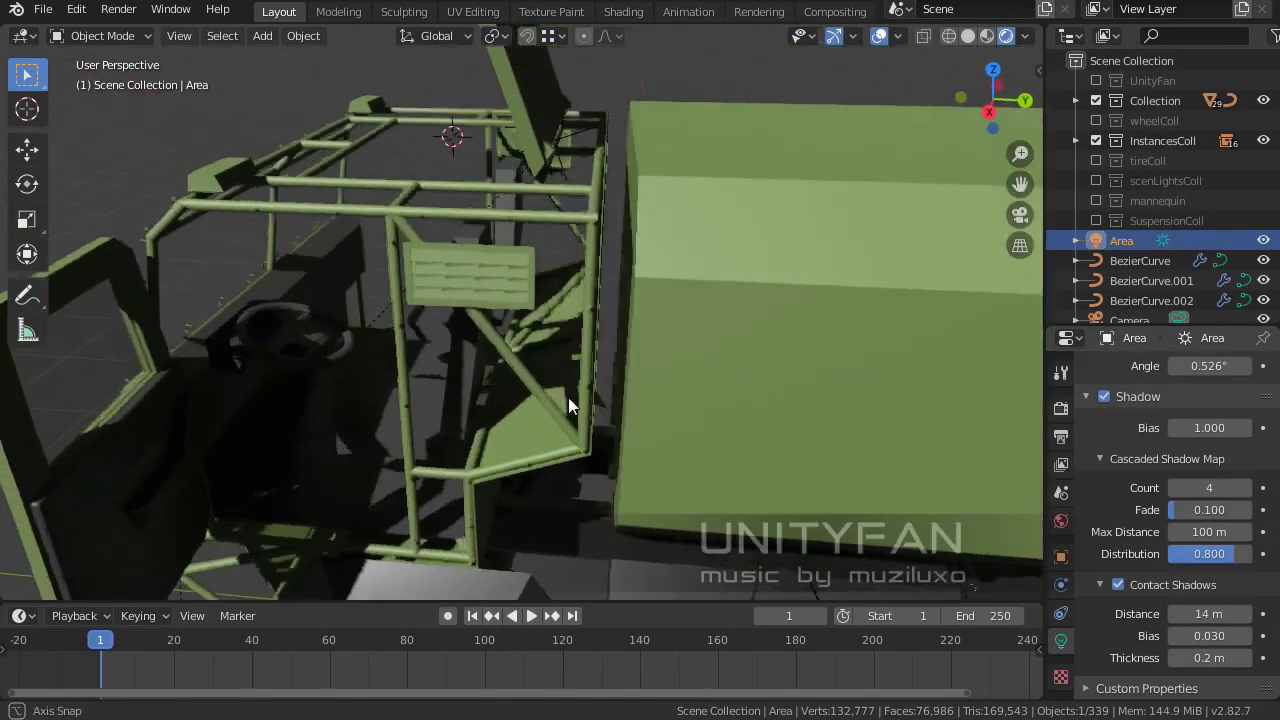
{"action": "middle_click_drag", "start_coordinate": [790, 500], "coordinate": [703, 480]}
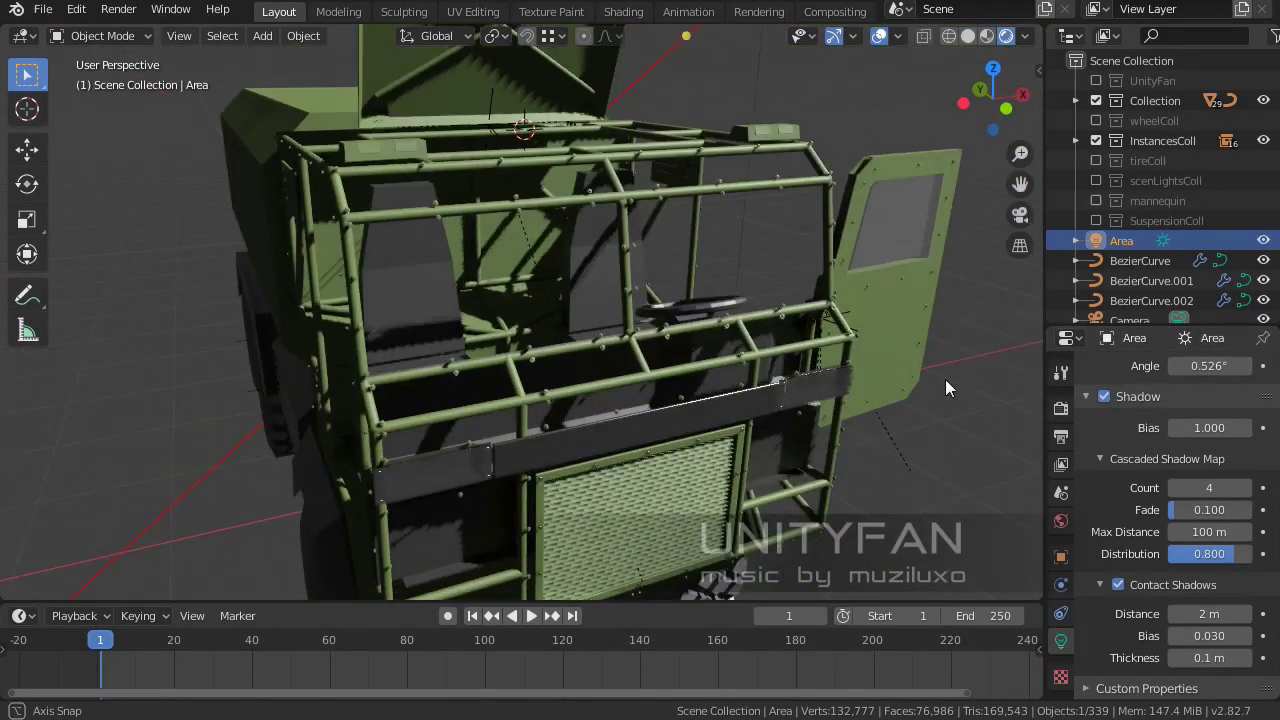
{"action": "scroll", "coordinate": [945, 379], "scroll_direction": "down", "scroll_amount": 5}
{"action": "middle_click_drag", "start_coordinate": [945, 379], "coordinate": [685, 407]}
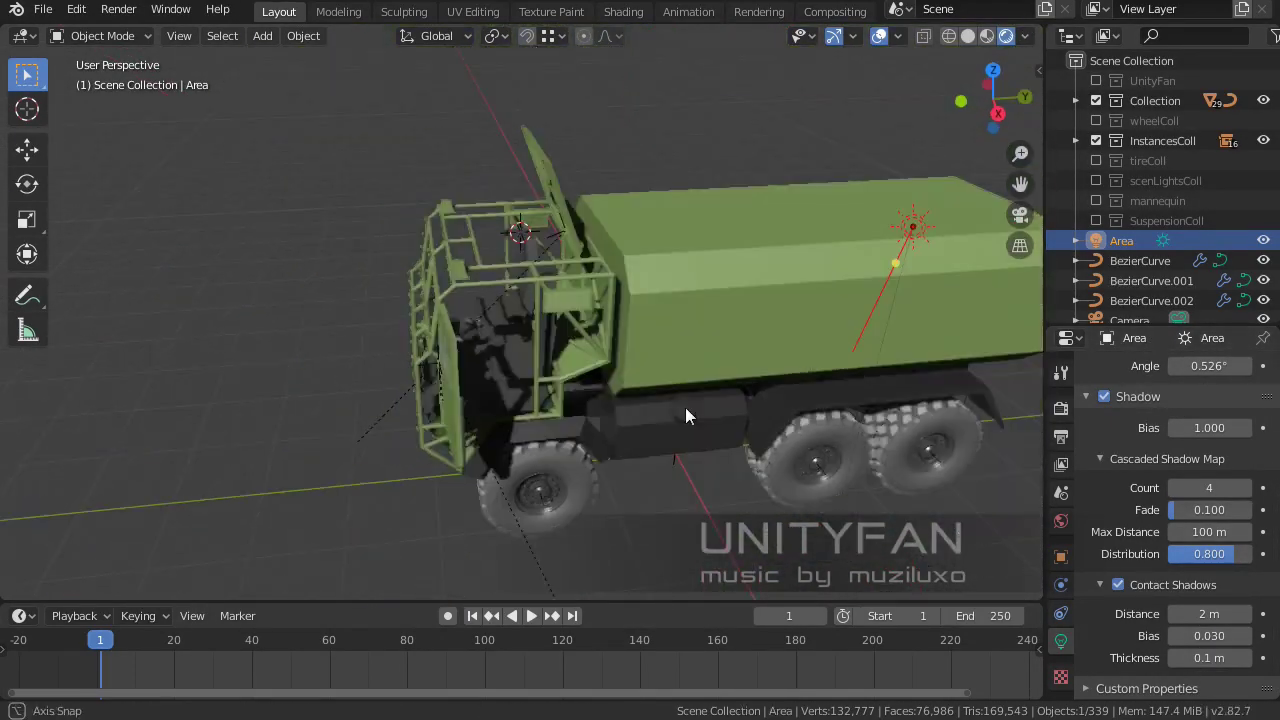
{"action": "middle_click_drag", "start_coordinate": [873, 248], "coordinate": [930, 341]}
Rotate the sun light to re-aim its shadows
{"action": "key", "text": "r"}
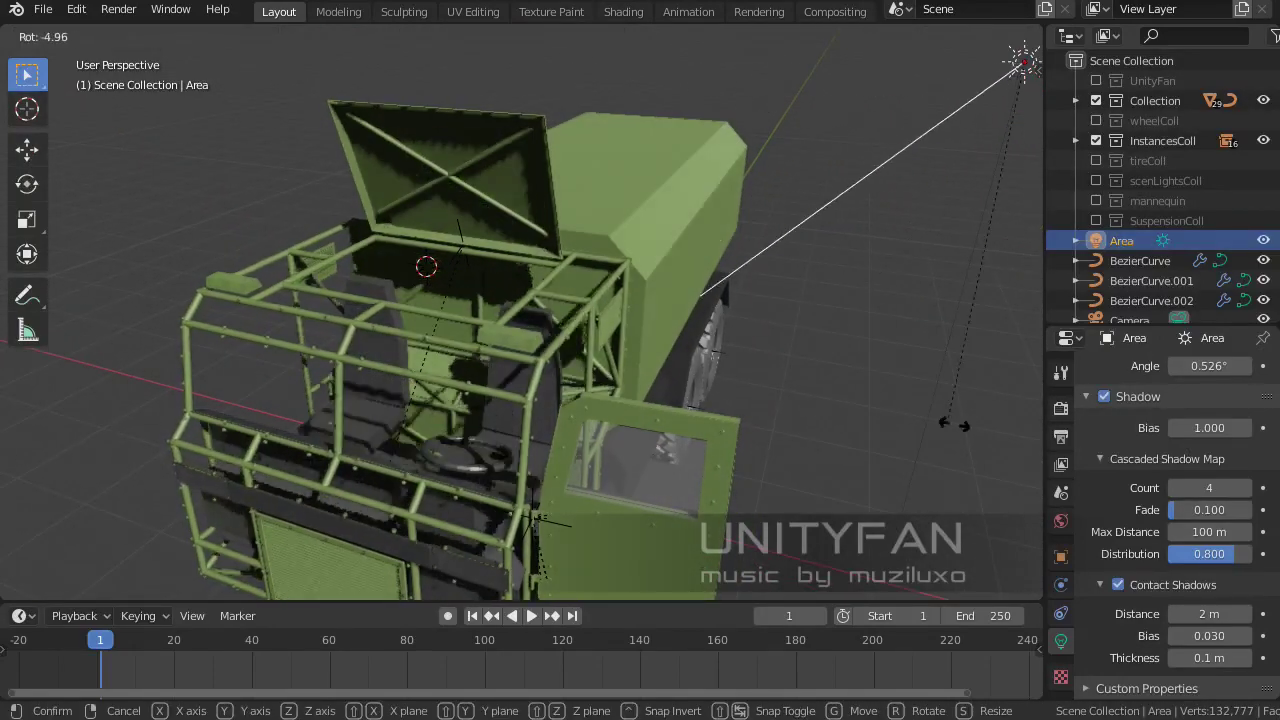
{"action": "left_click", "coordinate": [714, 286]}
{"action": "middle_click_drag", "start_coordinate": [620, 373], "coordinate": [588, 294]}
{"action": "scroll", "coordinate": [588, 302], "scroll_direction": "down", "scroll_amount": 5}
Add a mesh plane and scale it large as the ground under the truck
{"action": "key", "text": "shift+a"}
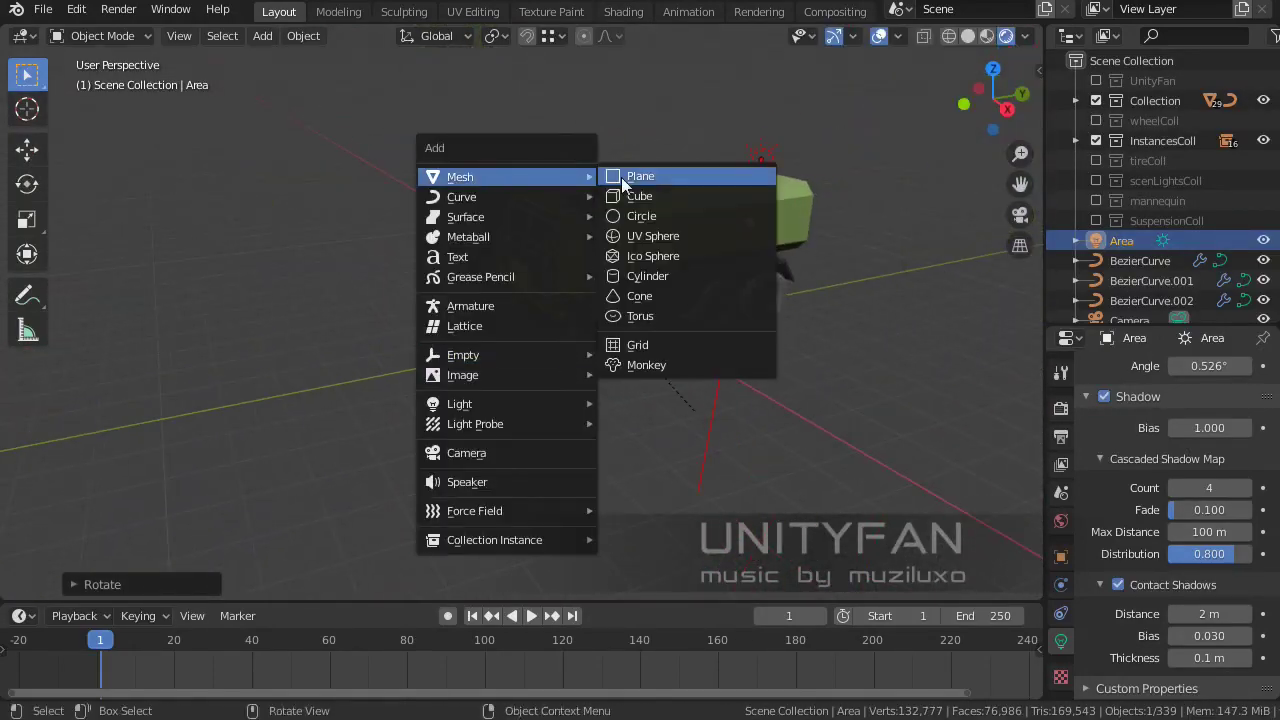
{"action": "left_click", "coordinate": [621, 175]}
{"action": "key", "text": "s"}
{"action": "left_click", "coordinate": [455, 316]}
{"action": "mouse_move", "coordinate": [452, 316]}
{"action": "middle_mouse_down"}
{"action": "mouse_move", "coordinate": [559, 381]}
{"action": "mouse_move", "coordinate": [479, 280]}
{"action": "mouse_move", "coordinate": [453, 322]}
{"action": "mouse_move", "coordinate": [595, 354]}
{"action": "mouse_move", "coordinate": [531, 346]}
{"action": "mouse_move", "coordinate": [575, 328]}
{"action": "mouse_move", "coordinate": [711, 396]}
{"action": "mouse_move", "coordinate": [656, 386]}
{"action": "middle_mouse_up"}
{"action": "scroll", "coordinate": [453, 322], "scroll_direction": "up", "scroll_amount": 3}
{"action": "scroll", "coordinate": [656, 386], "scroll_direction": "up", "scroll_amount": 3}
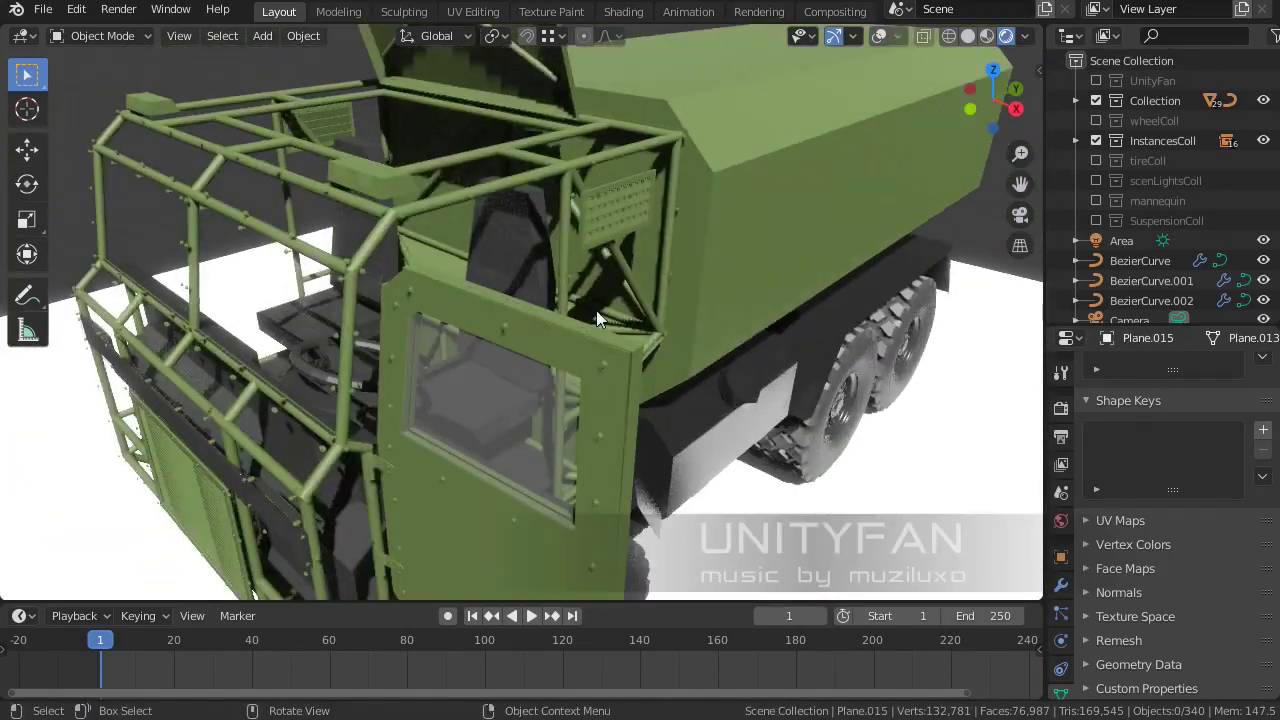
{"action": "scroll", "coordinate": [596, 310], "scroll_direction": "down", "scroll_amount": 4}
Select the sun light and switch to the rotate tool to adjust its angle
{"action": "middle_click_drag", "start_coordinate": [628, 434], "coordinate": [787, 225]}
{"action": "key", "text": "shift+alt+z"}
{"action": "left_click", "coordinate": [1121, 240]}
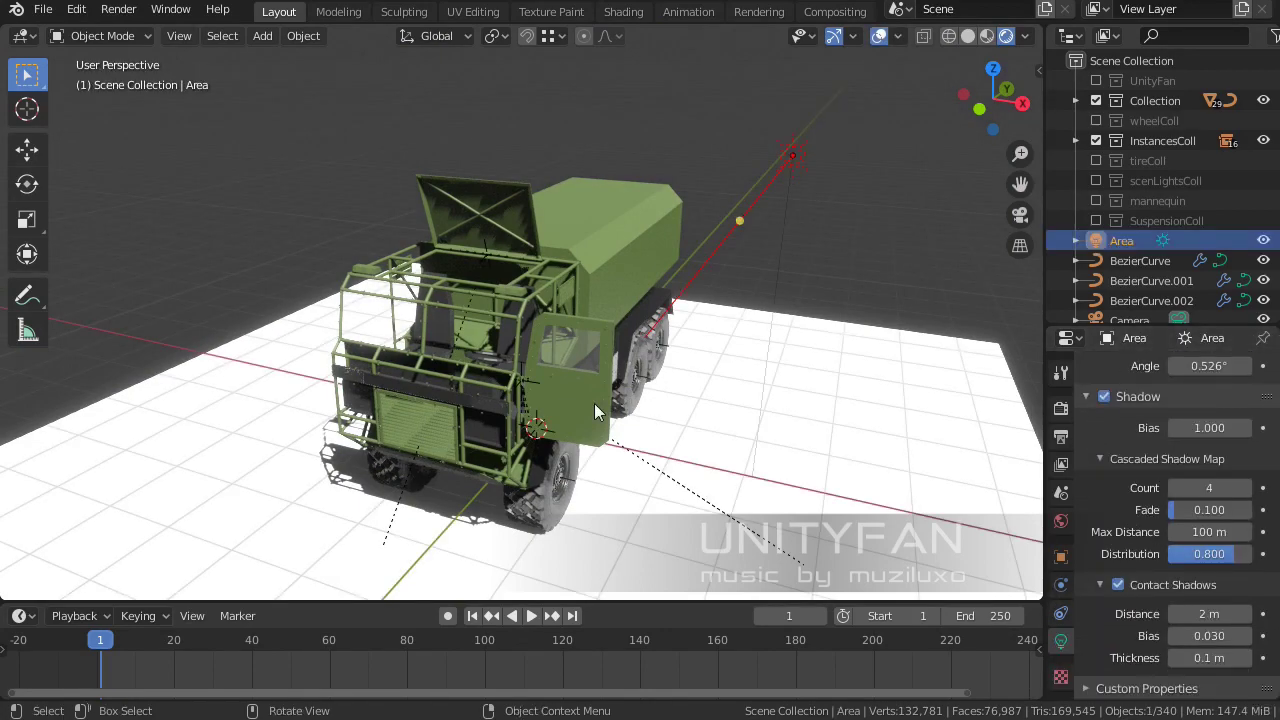
{"action": "mouse_move", "coordinate": [594, 405]}
{"action": "middle_mouse_down"}
{"action": "mouse_move", "coordinate": [520, 330]}
{"action": "mouse_move", "coordinate": [570, 281]}
{"action": "mouse_move", "coordinate": [691, 356]}
{"action": "mouse_move", "coordinate": [802, 58]}
{"action": "mouse_move", "coordinate": [642, 289]}
{"action": "mouse_move", "coordinate": [606, 237]}
{"action": "middle_mouse_up"}
{"action": "left_click", "coordinate": [27, 183]}
{"action": "key", "text": "shift+alt+z"}
{"action": "mouse_move", "coordinate": [611, 286]}
{"action": "middle_mouse_down"}
{"action": "mouse_move", "coordinate": [714, 286]}
{"action": "mouse_move", "coordinate": [746, 300]}
{"action": "mouse_move", "coordinate": [663, 307]}
{"action": "mouse_move", "coordinate": [582, 383]}
{"action": "mouse_move", "coordinate": [762, 359]}
{"action": "mouse_move", "coordinate": [911, 363]}
{"action": "mouse_move", "coordinate": [914, 271]}
{"action": "mouse_move", "coordinate": [623, 266]}
{"action": "mouse_move", "coordinate": [673, 252]}
{"action": "mouse_move", "coordinate": [677, 294]}
{"action": "mouse_move", "coordinate": [733, 304]}
{"action": "mouse_move", "coordinate": [701, 289]}
{"action": "middle_mouse_up"}
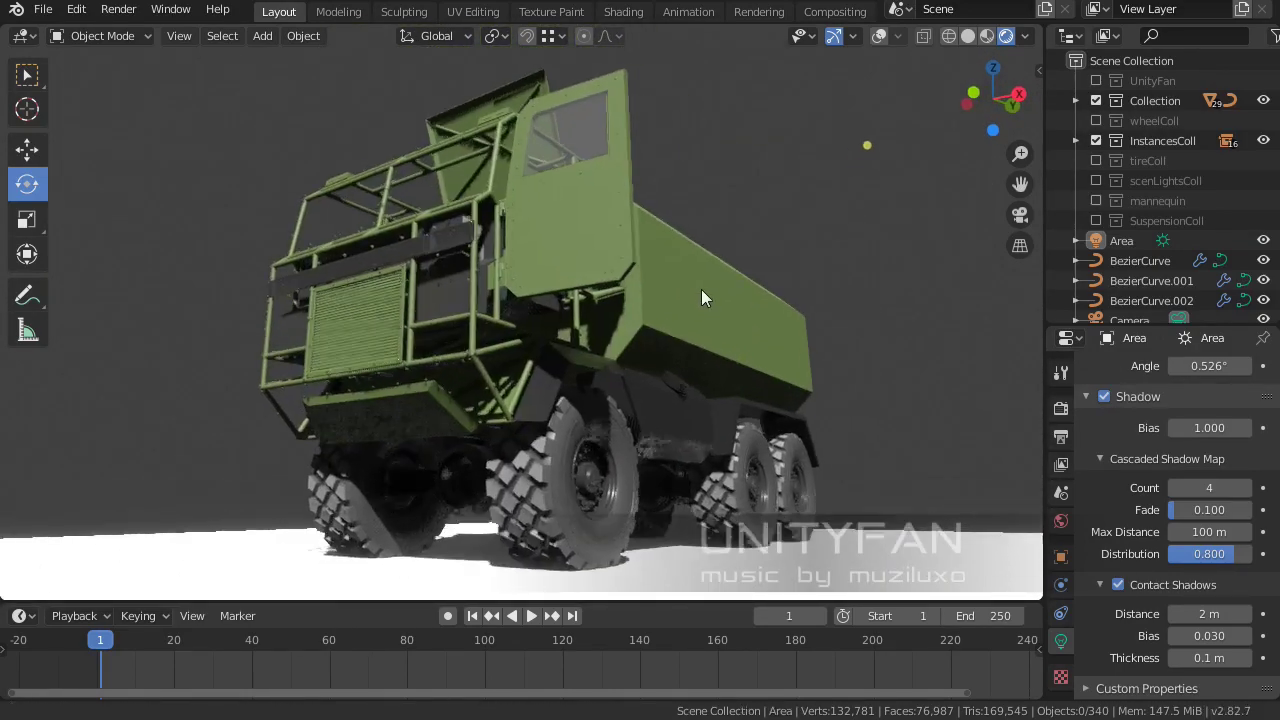